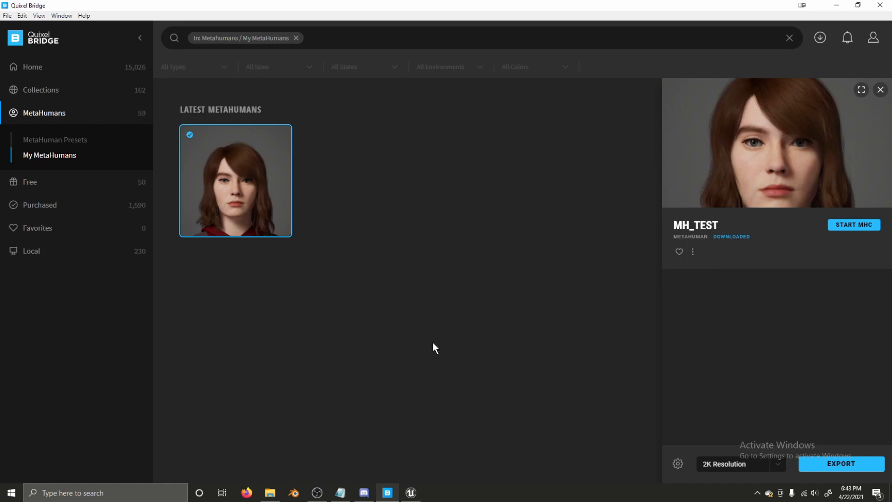
# - Export the MH_TEST MetaHuman at 2K from Quixel Bridge and return to the Unreal editor
pyautogui.click(410, 493)
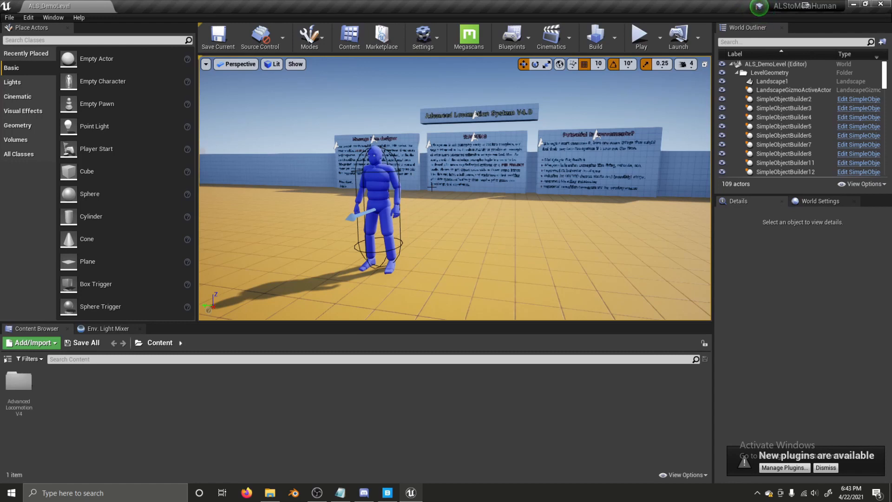
pyautogui.click(387, 495)
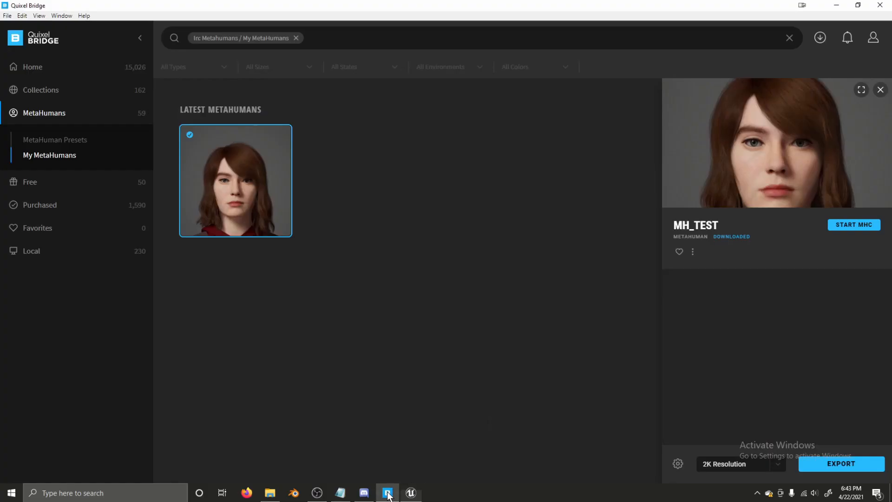
pyautogui.click(812, 470)
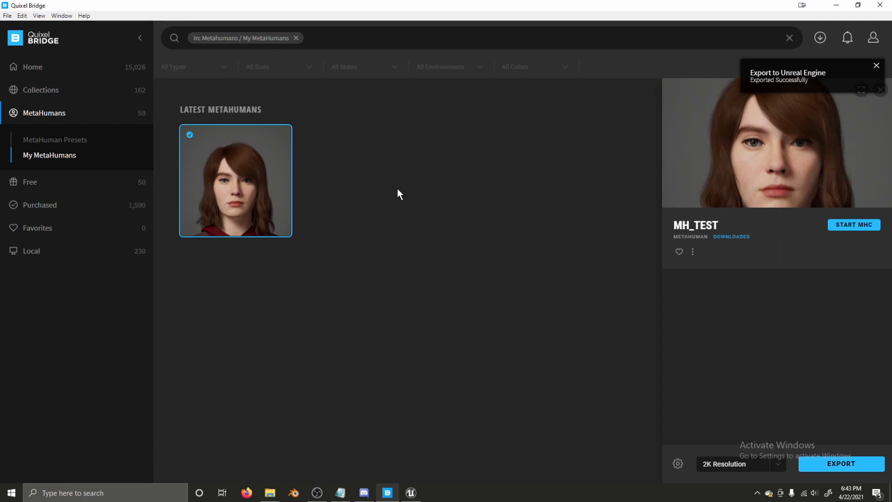
pyautogui.click(410, 493)
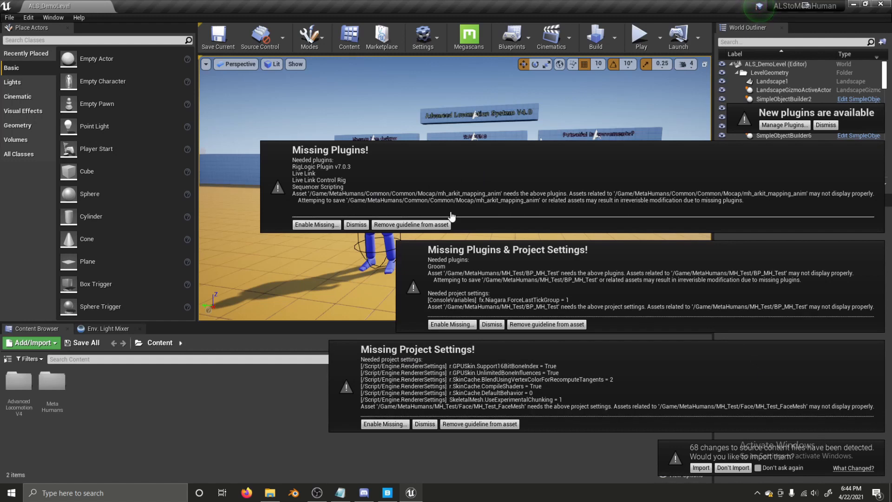
# - Enable the missing mocap plugins, Groom settings and skin cache settings, and decline importing source changes
pyautogui.click(321, 224)
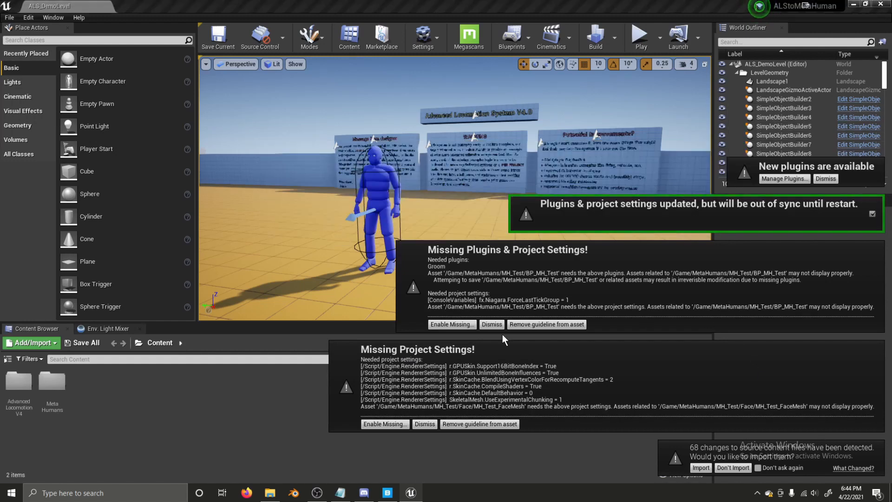
pyautogui.click(458, 324)
pyautogui.click(393, 425)
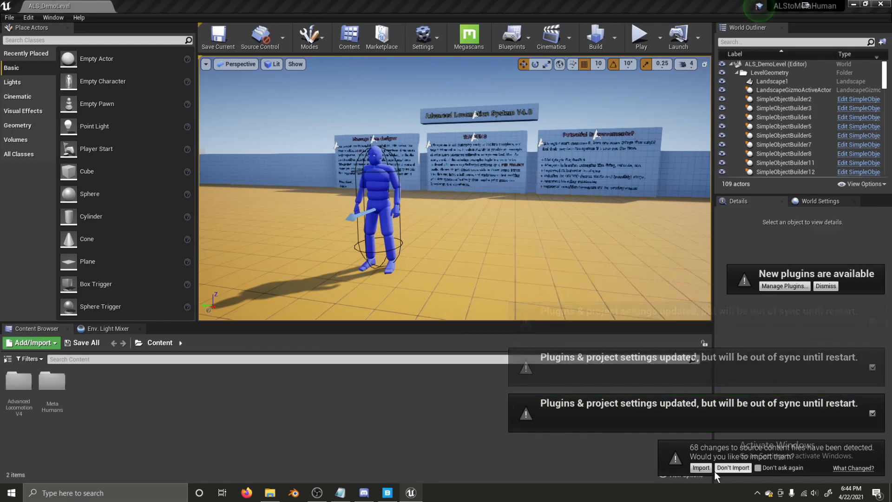
pyautogui.click(702, 435)
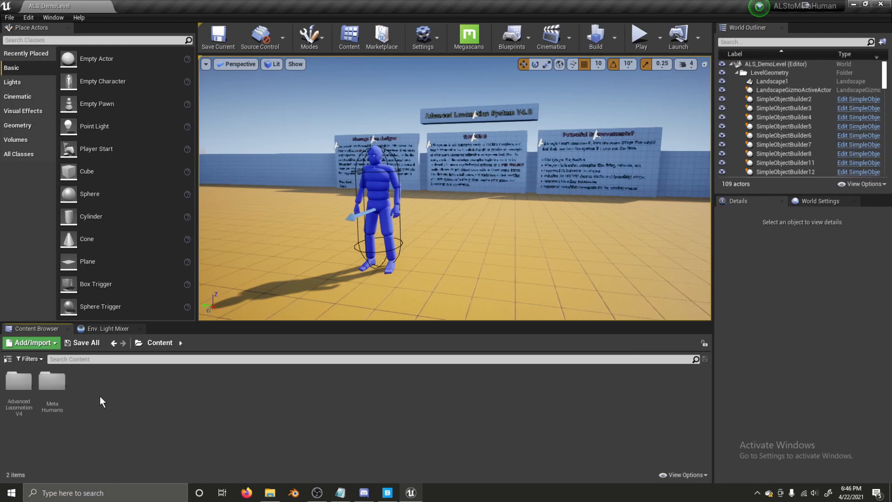
# - Browse to MetaHumans > MH_Test > Female > Medium > NormalWeight > Body and open f_med_nrw_body
pyautogui.doubleClick(54, 384)
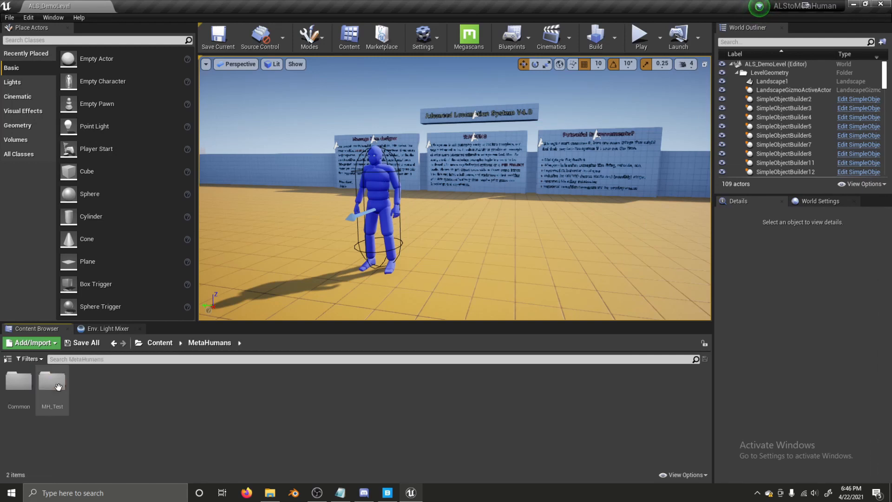
pyautogui.doubleClick(55, 384)
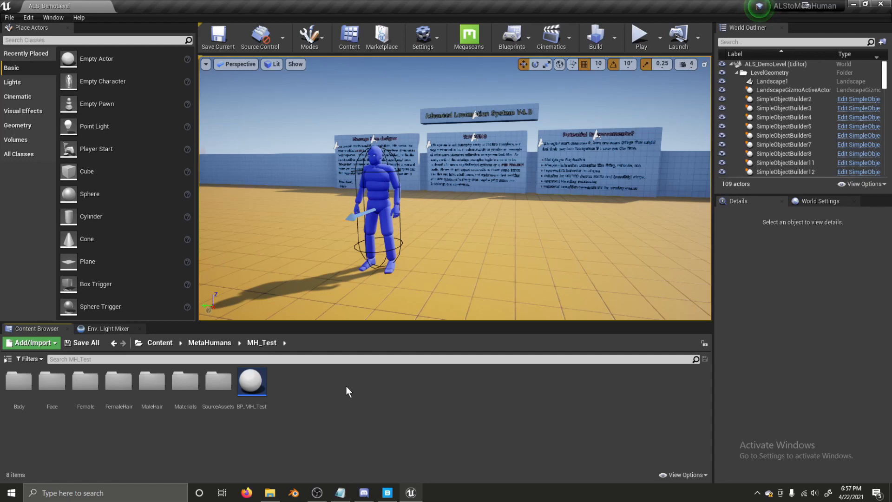
pyautogui.click(84, 390)
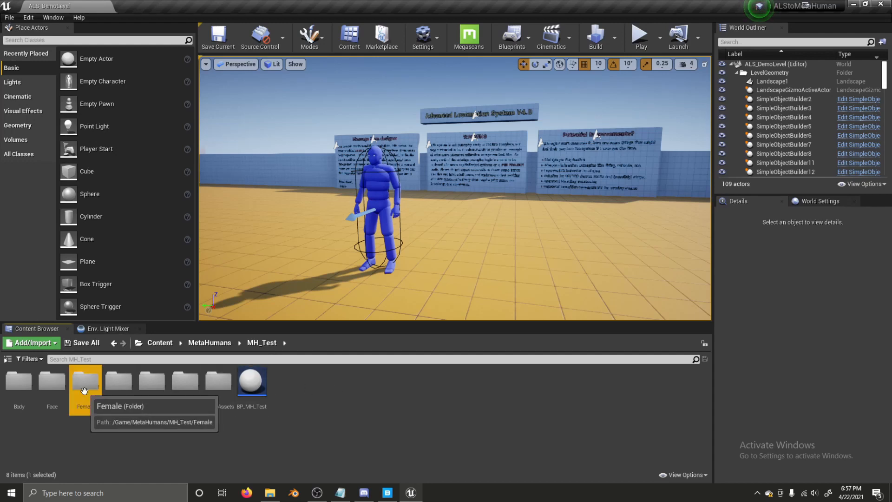
pyautogui.doubleClick(85, 390)
pyautogui.click(260, 342)
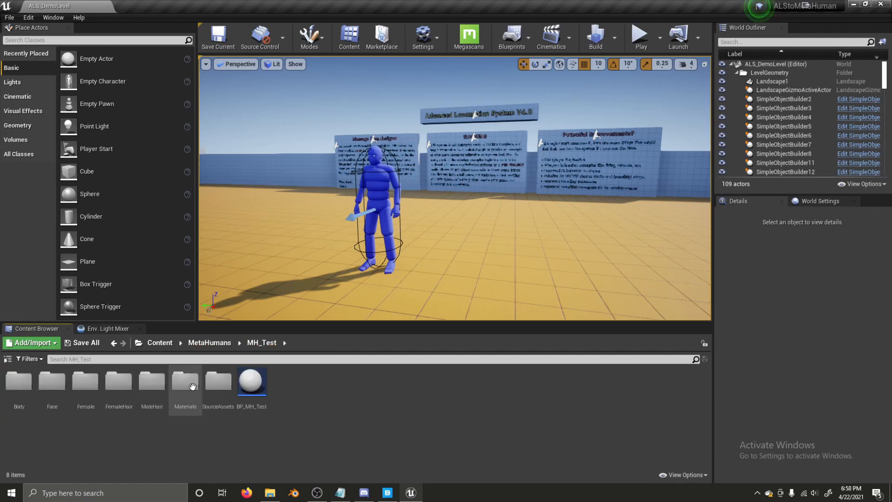
pyautogui.doubleClick(86, 399)
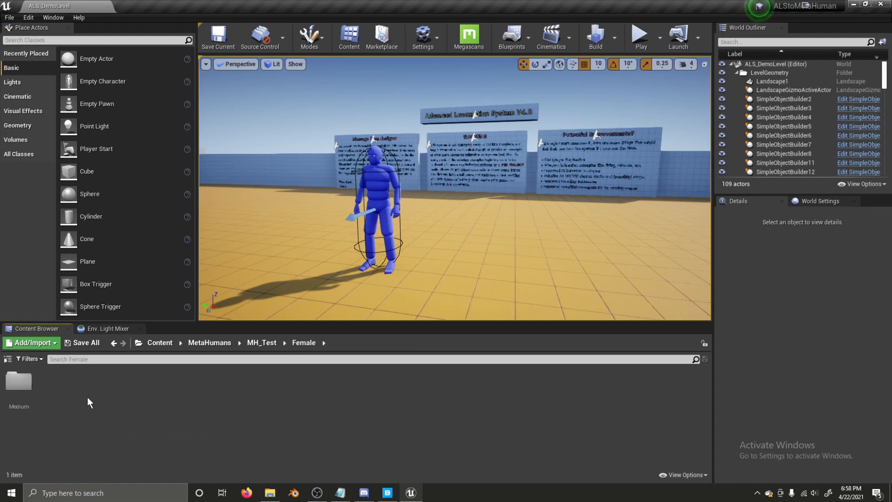
pyautogui.doubleClick(19, 382)
pyautogui.doubleClick(19, 382)
pyautogui.click(28, 391)
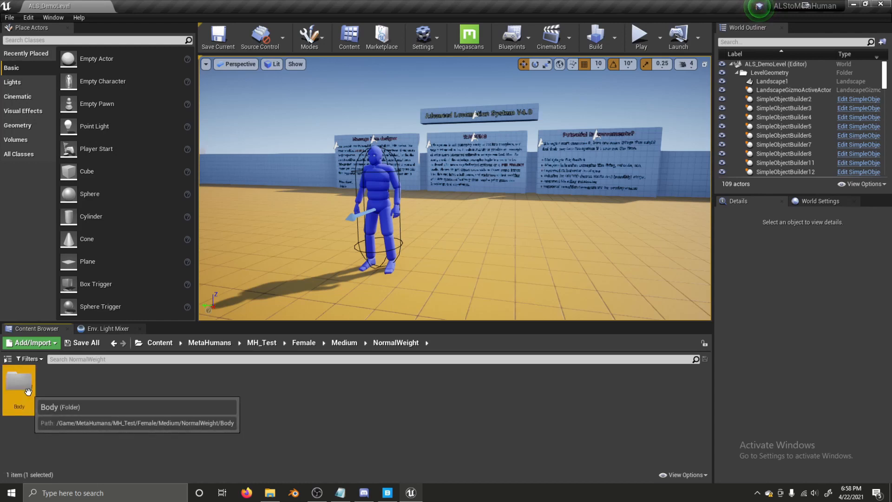
pyautogui.doubleClick(28, 391)
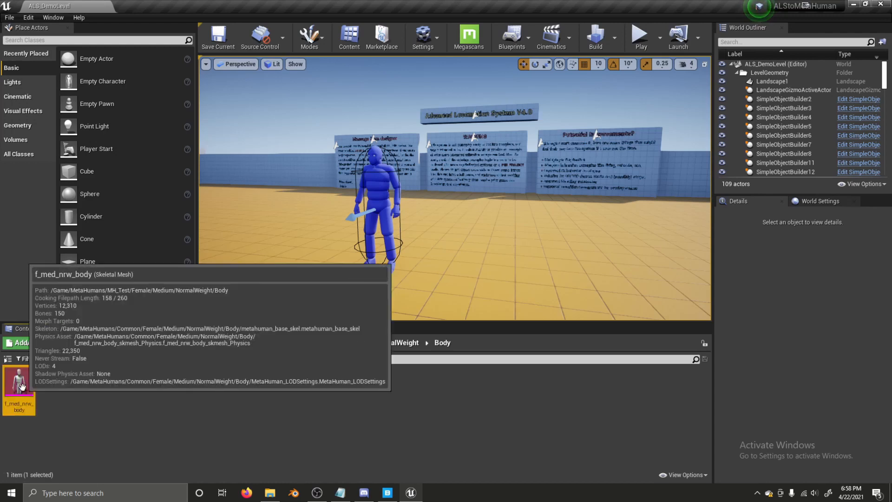
pyautogui.doubleClick(22, 387)
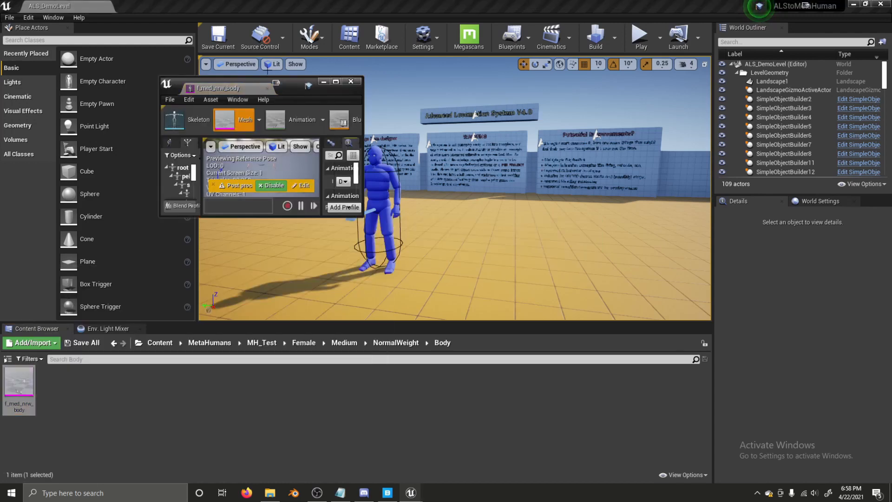
# - Dock the mesh editor, switch to its metahuman_base_skel skeleton, and close the f_med_nrw_body tab
pyautogui.moveTo(218, 88); pyautogui.dragTo(175, 5)
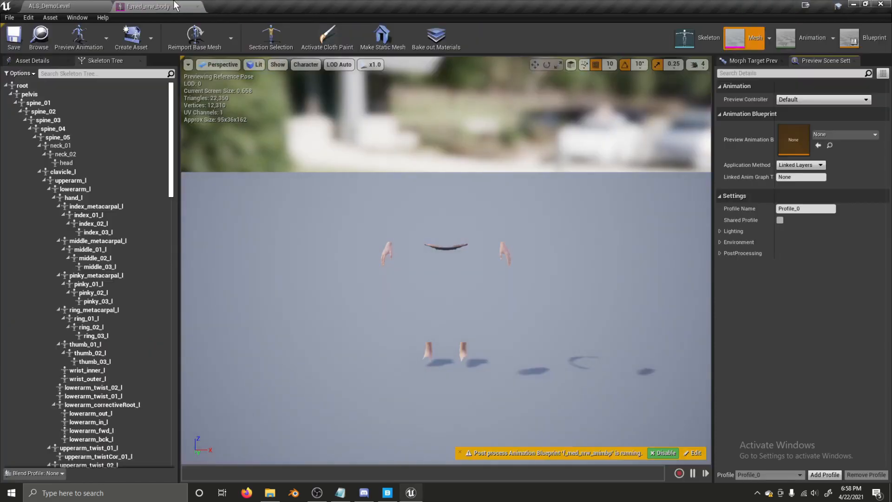
pyautogui.click(689, 32)
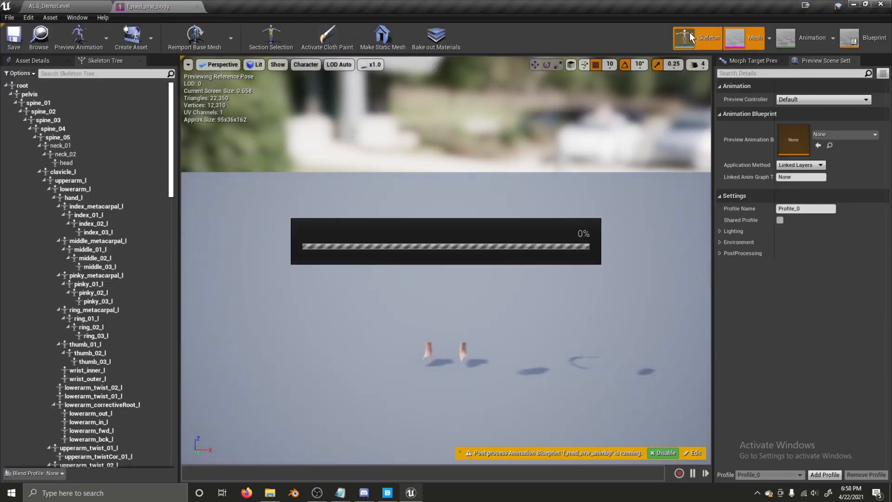
pyautogui.click(197, 8)
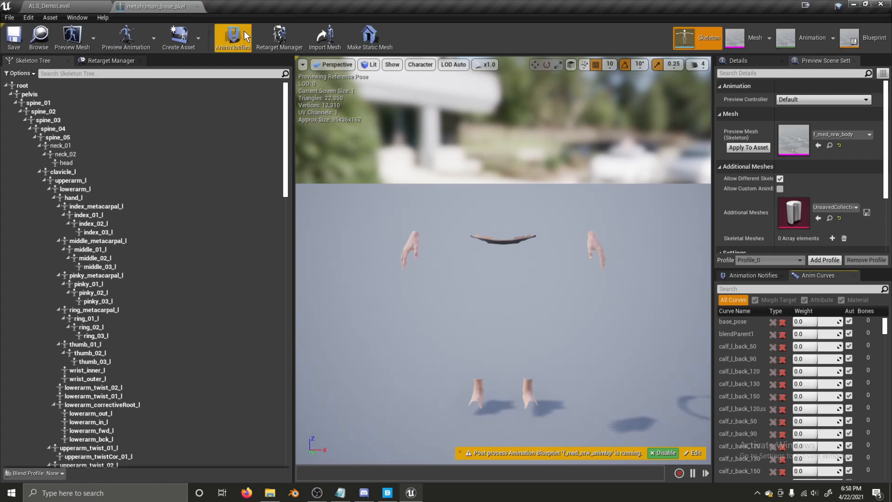
# - Draw the skeleton's bones as All Hierarchy and bring up the Retarget Manager
pyautogui.click(392, 65)
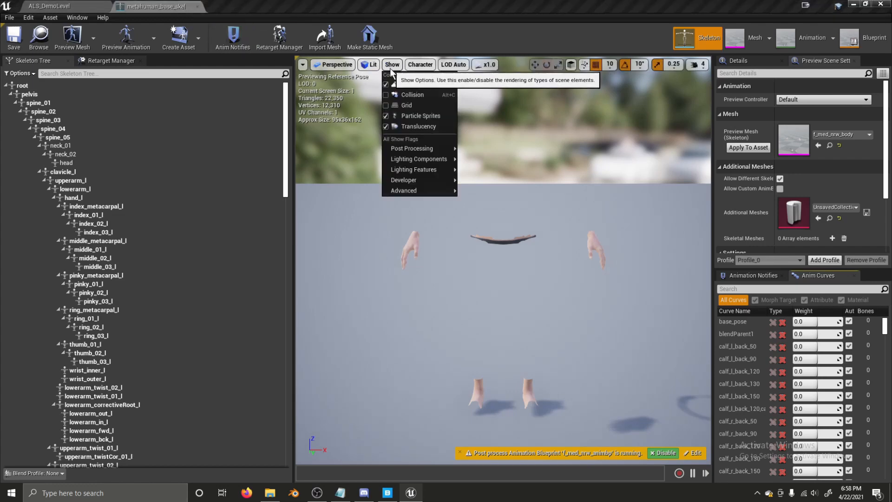
pyautogui.click(420, 65)
pyautogui.click(420, 65)
pyautogui.moveTo(419, 119)
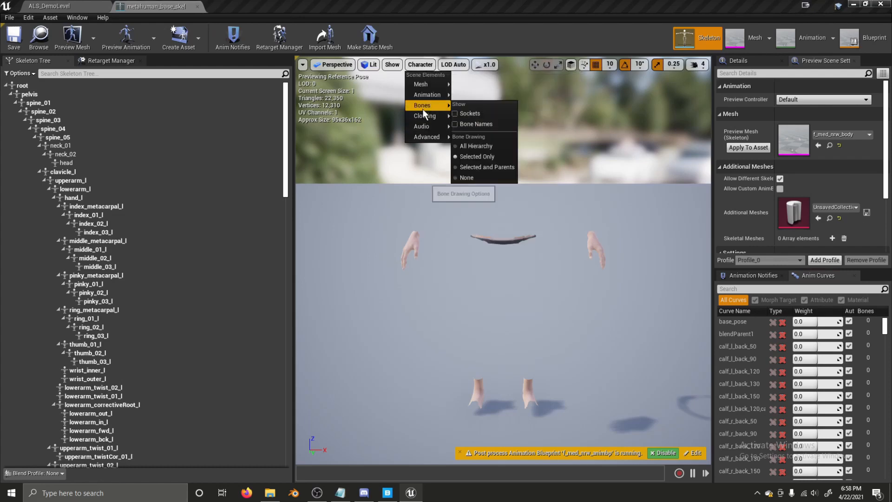
pyautogui.click(465, 147)
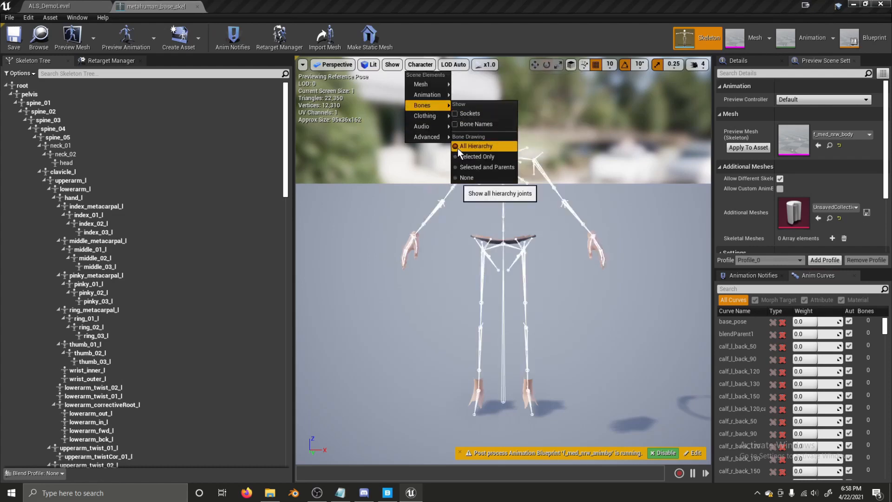
pyautogui.click(403, 133)
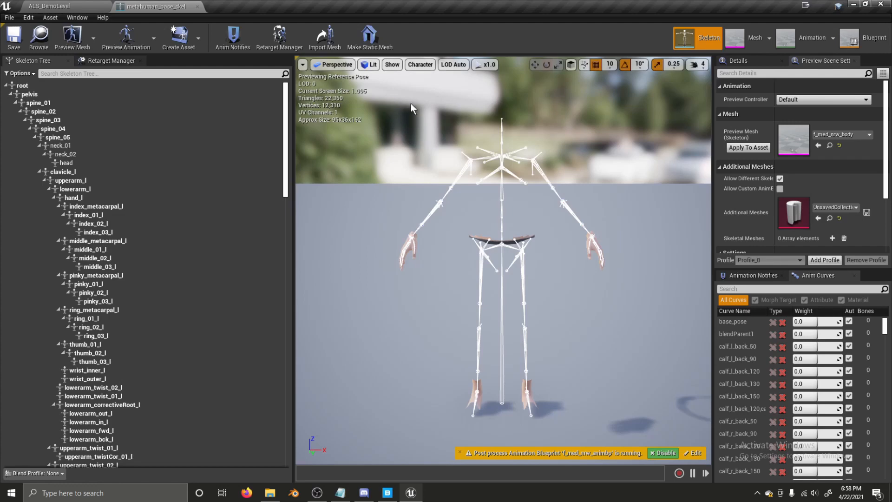
pyautogui.click(140, 61)
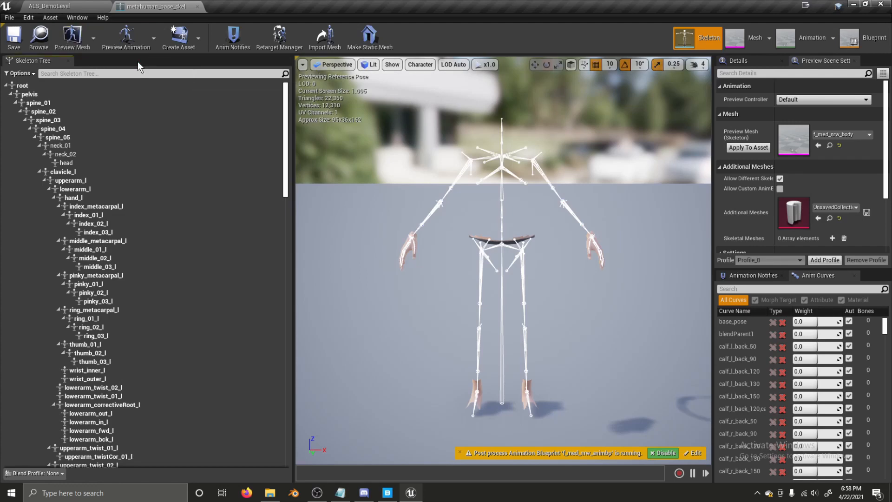
pyautogui.click(272, 40)
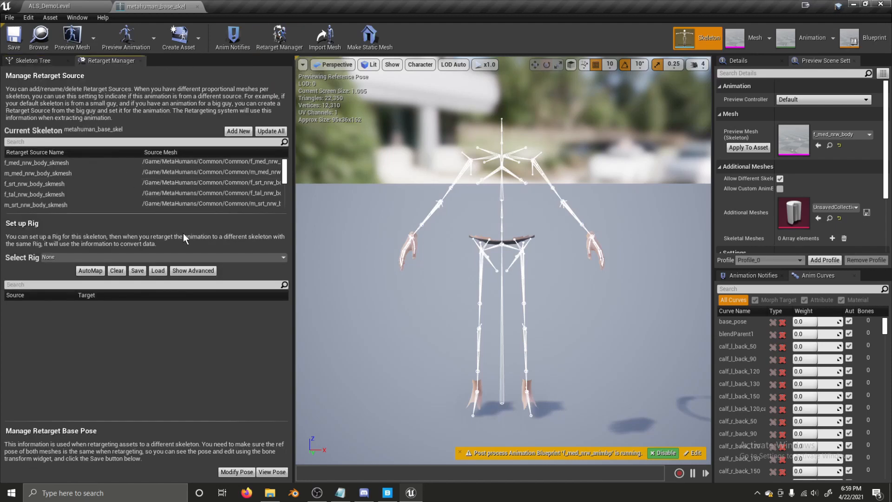
# - View the retarget base pose, reset it to the reference pose, and select upperarm_l
pyautogui.click(234, 473)
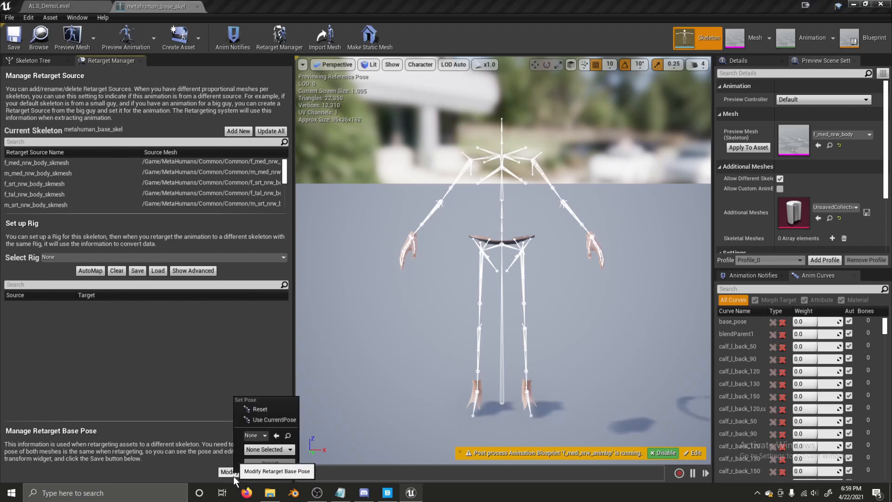
pyautogui.click(212, 462)
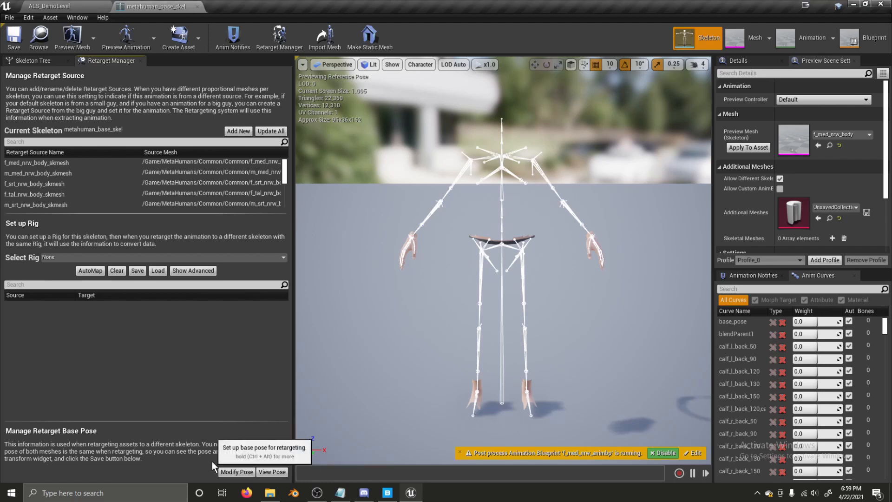
pyautogui.click(275, 472)
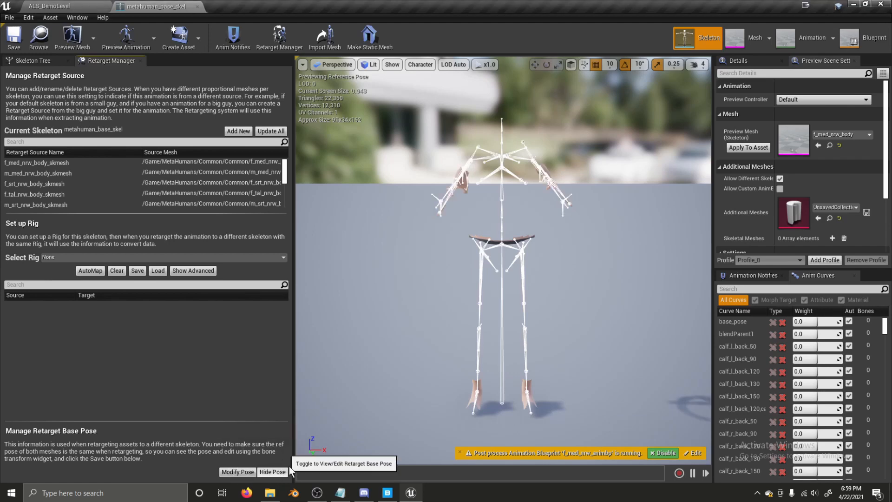
pyautogui.click(240, 470)
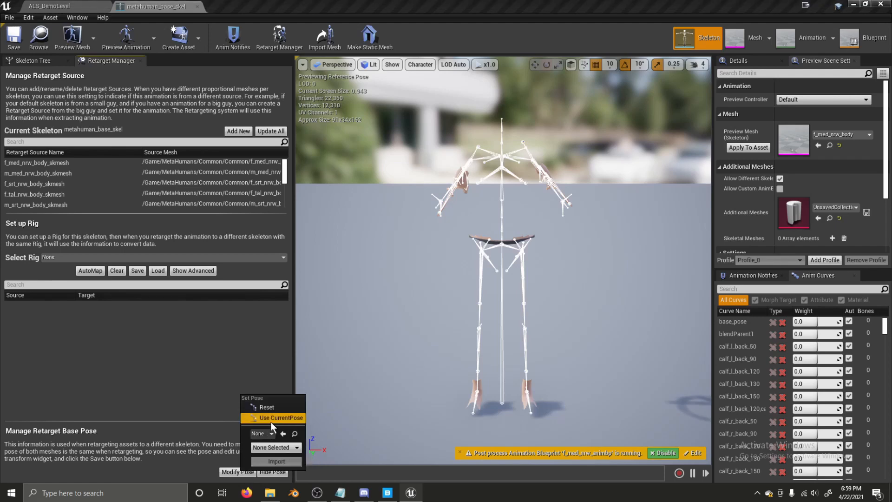
pyautogui.click(273, 406)
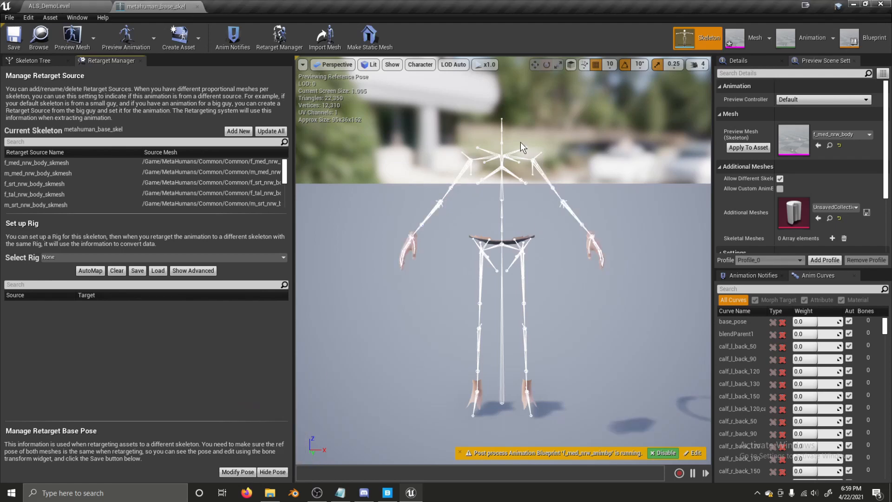
pyautogui.click(526, 157)
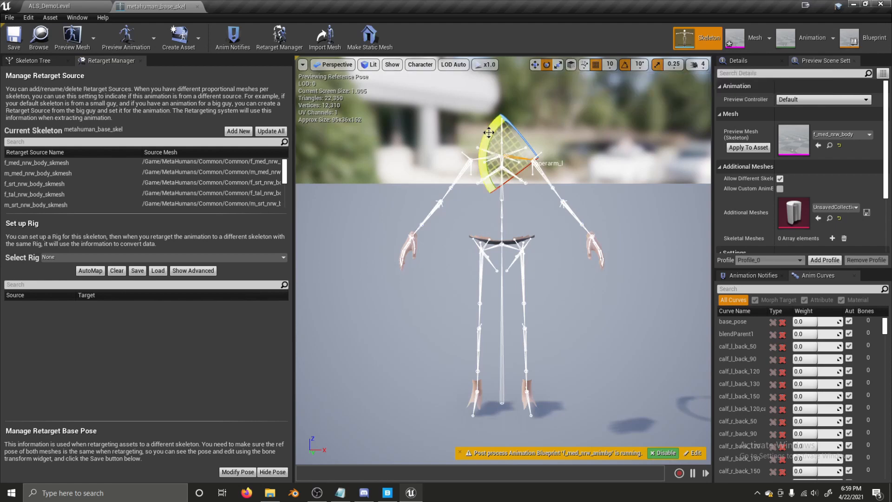
# - Set rotation snap to 5° and rotate the left upper arm about 5 degrees
pyautogui.click(636, 65)
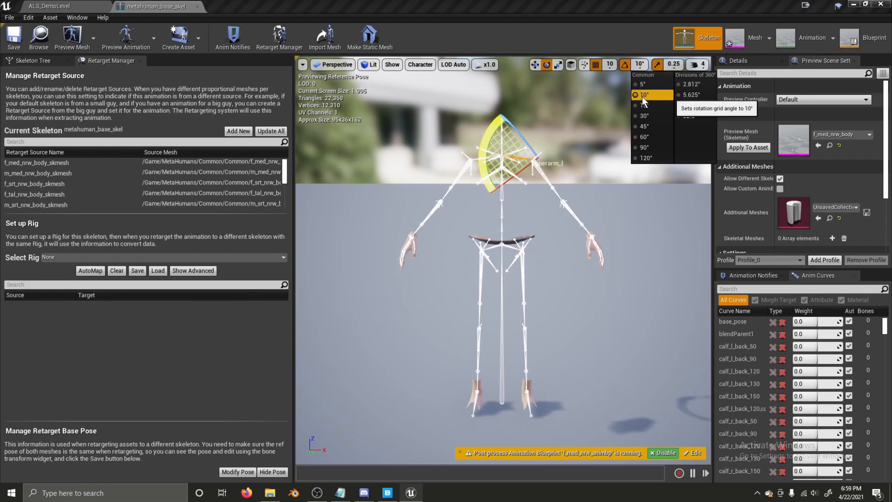
pyautogui.click(643, 85)
pyautogui.moveTo(493, 125); pyautogui.dragTo(480, 159)
pyautogui.moveTo(508, 124); pyautogui.dragTo(513, 132)
pyautogui.moveTo(567, 250); pyautogui.dragTo(421, 238, button='right')
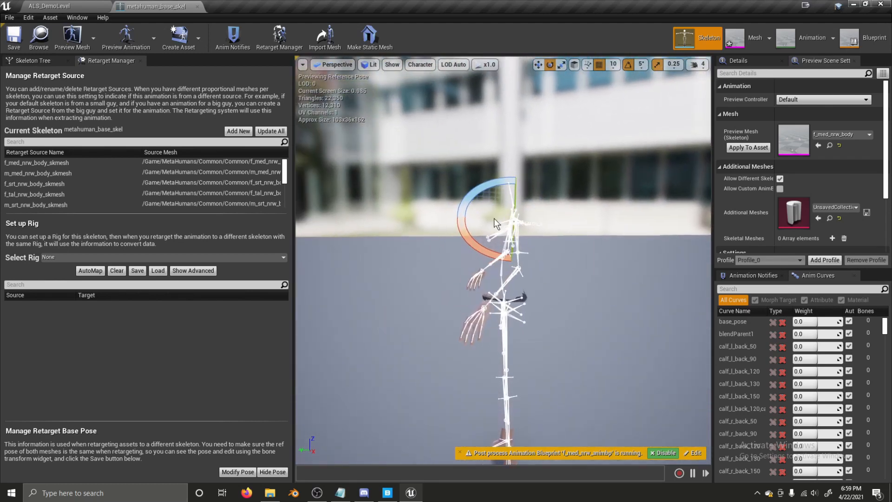
pyautogui.moveTo(485, 190); pyautogui.dragTo(520, 229)
pyautogui.moveTo(520, 230); pyautogui.dragTo(558, 233, button='right')
# - Select the other upper arm bone and rotate it down by 15 degrees
pyautogui.click(565, 234)
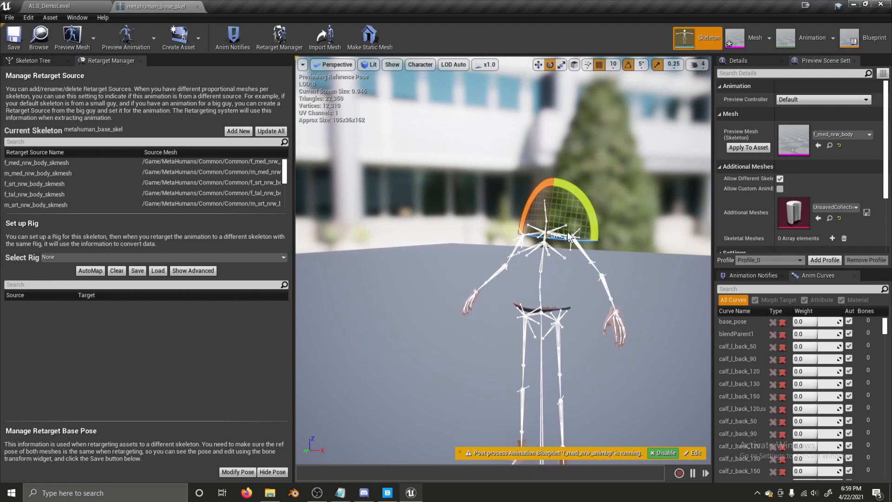
pyautogui.click(566, 235)
pyautogui.moveTo(567, 234); pyautogui.dragTo(539, 231, button='right')
pyautogui.moveTo(608, 252)
pyautogui.mouseDown(button='right')
pyautogui.moveTo(635, 252)
pyautogui.moveTo(625, 251)
pyautogui.mouseUp(button='right')
pyautogui.moveTo(590, 250); pyautogui.dragTo(660, 297)
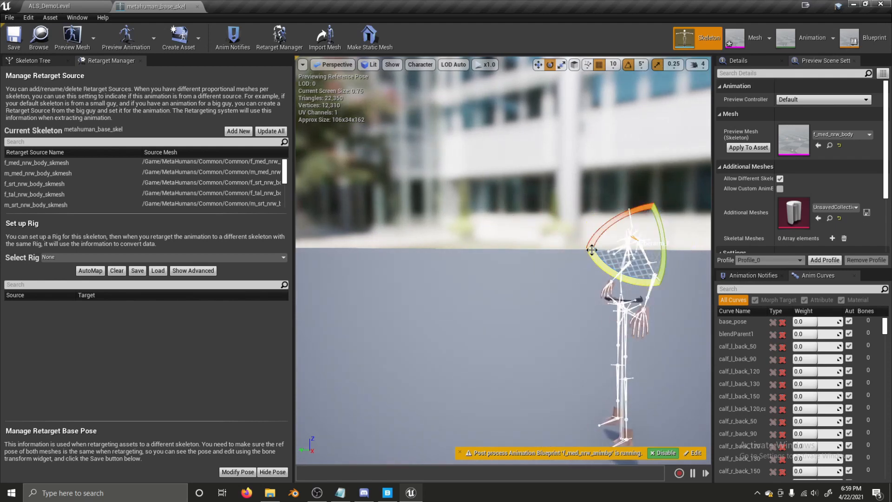
pyautogui.moveTo(512, 283); pyautogui.dragTo(530, 282, button='right')
pyautogui.moveTo(447, 305); pyautogui.dragTo(464, 302, button='right')
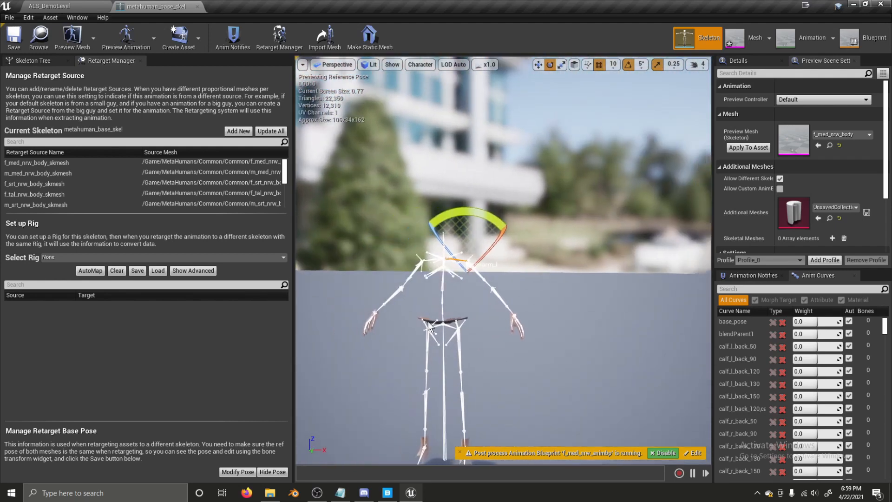
# - Store the current pose as the retarget base pose and toggle the pose view off and on
pyautogui.click(230, 472)
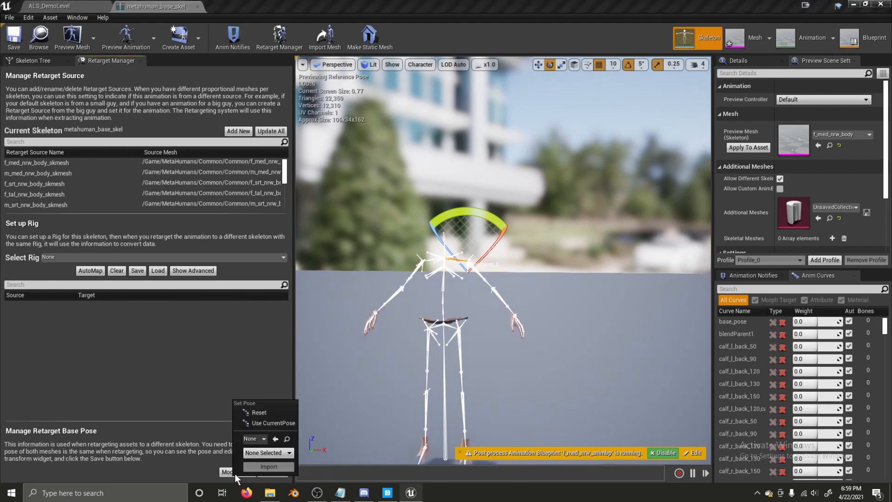
pyautogui.click(273, 423)
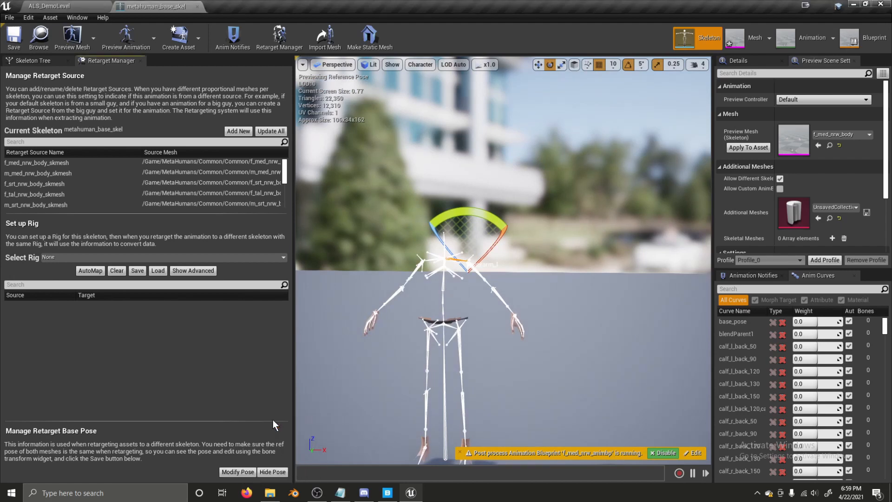
pyautogui.click(278, 470)
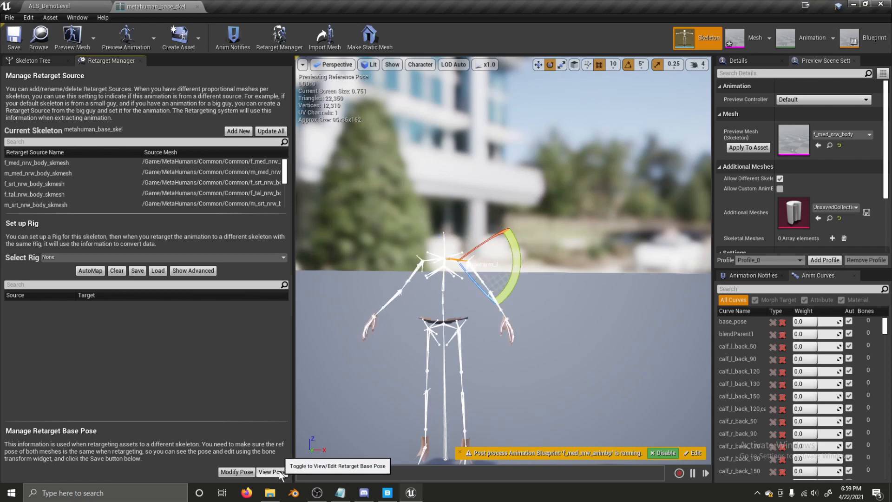
pyautogui.click(279, 471)
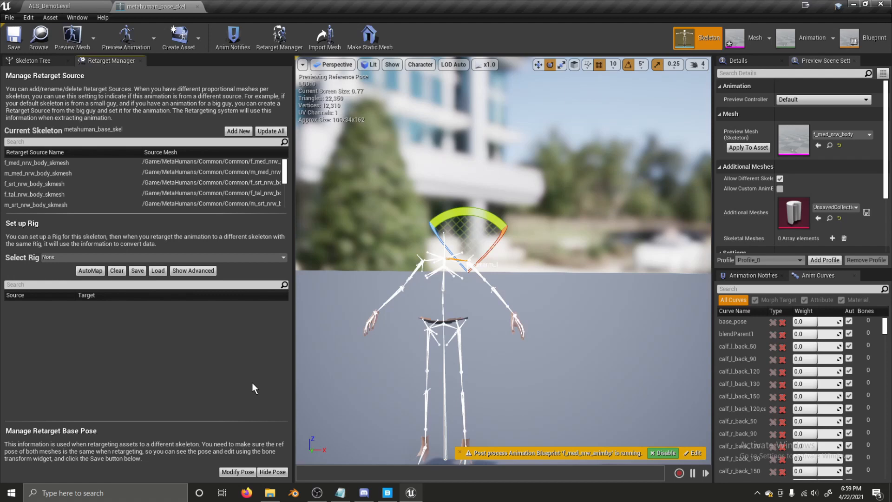
# - Assign the Humanoid rig and map its spine_03 target to the spine_05 bone
pyautogui.click(175, 259)
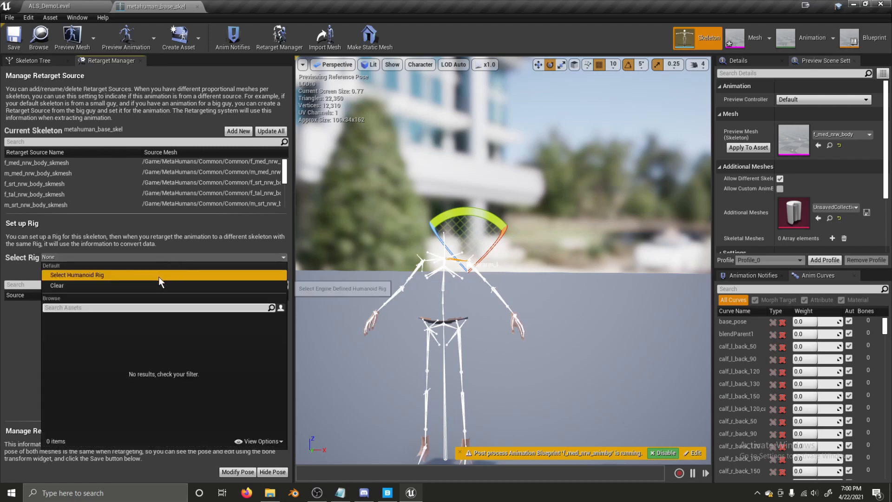
pyautogui.click(158, 276)
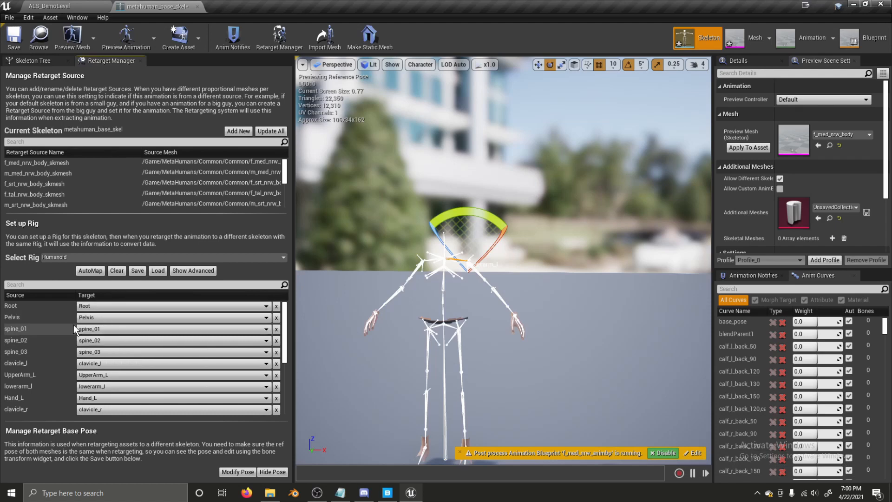
pyautogui.click(103, 341)
pyautogui.click(119, 133)
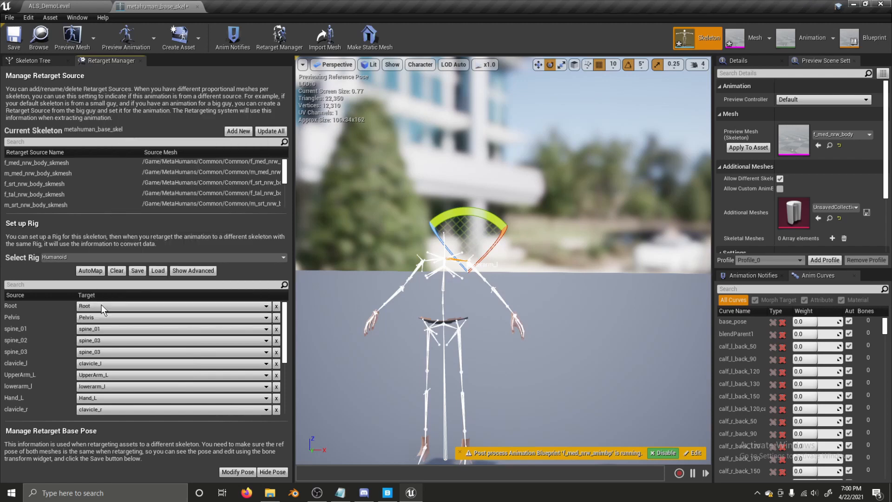
pyautogui.click(97, 351)
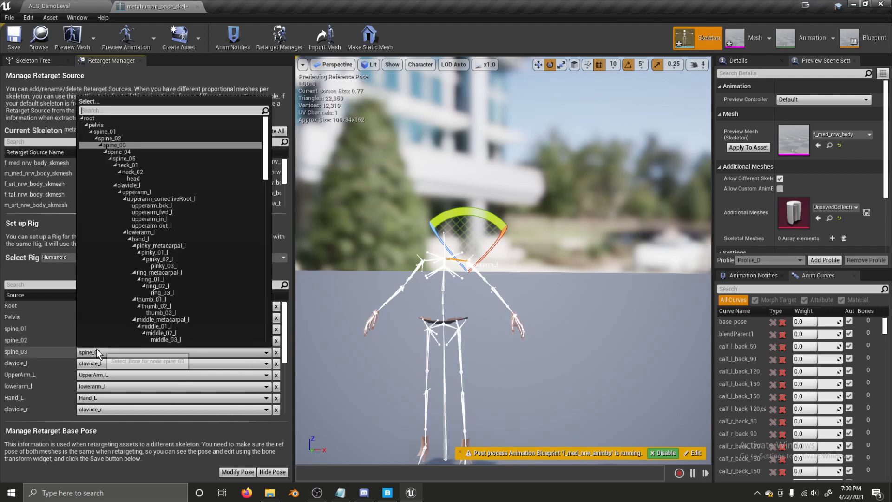
pyautogui.click(119, 159)
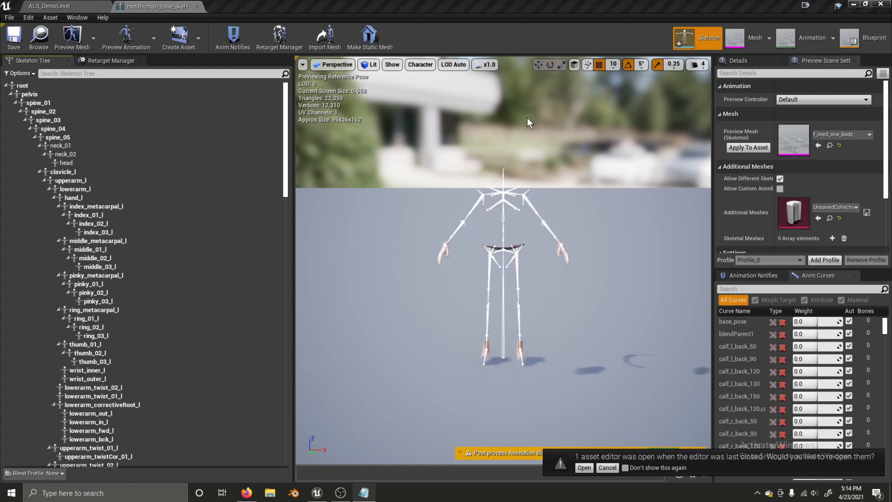
# - Add a virtual bone from root to root and rename it Curves
pyautogui.scroll(-1, 36, 83)
pyautogui.click(35, 84)
pyautogui.rightClick(35, 83)
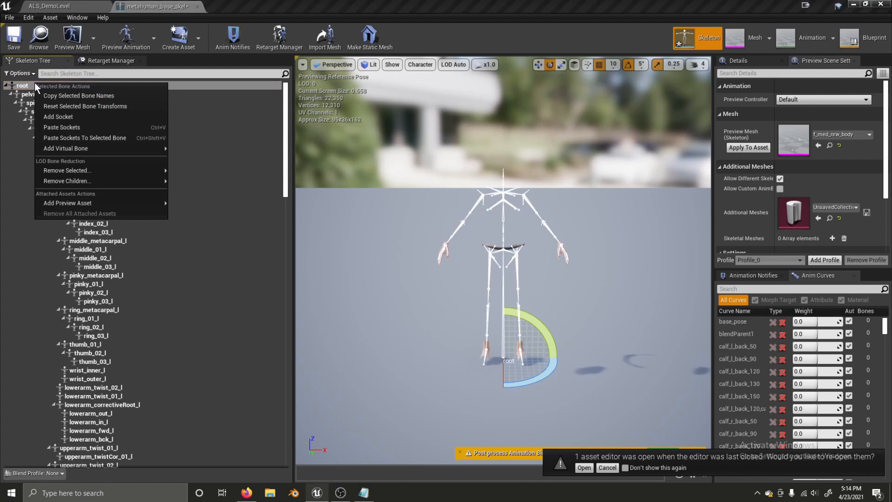
pyautogui.moveTo(63, 149)
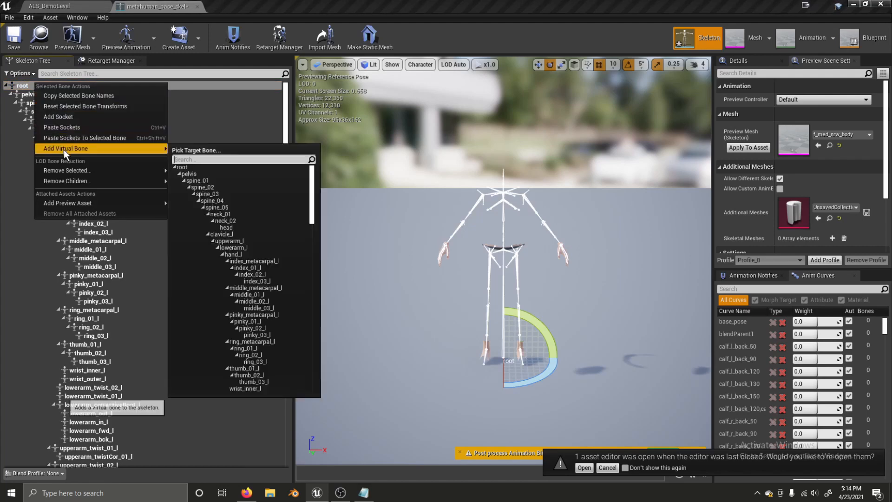
pyautogui.click(186, 168)
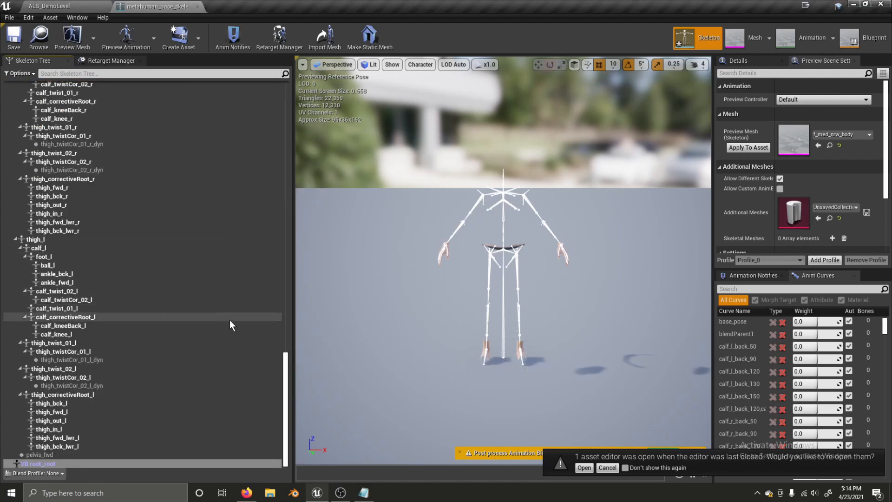
pyautogui.press('F2')
pyautogui.write('Curves')
pyautogui.press('Return')
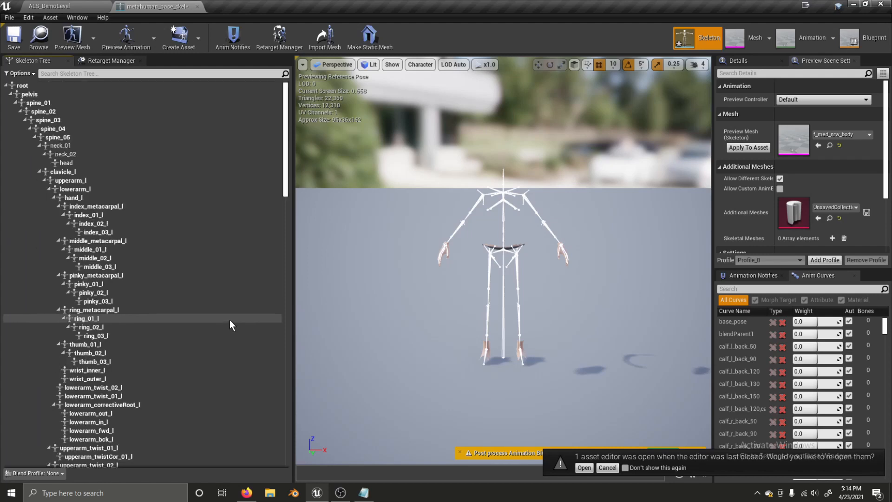
# - Add a child virtual bone under VB Curves targeting root, named ik_foot_root
pyautogui.moveTo(287, 180); pyautogui.dragTo(202, 455)
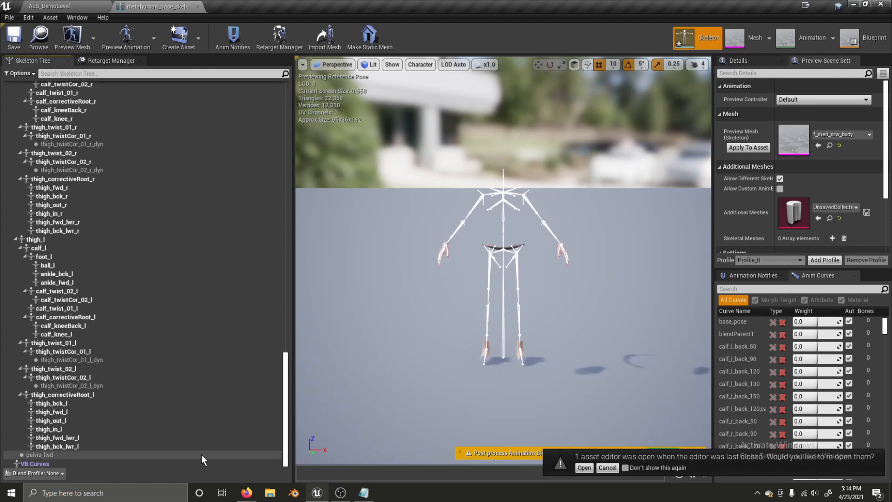
pyautogui.rightClick(74, 463)
pyautogui.moveTo(100, 428)
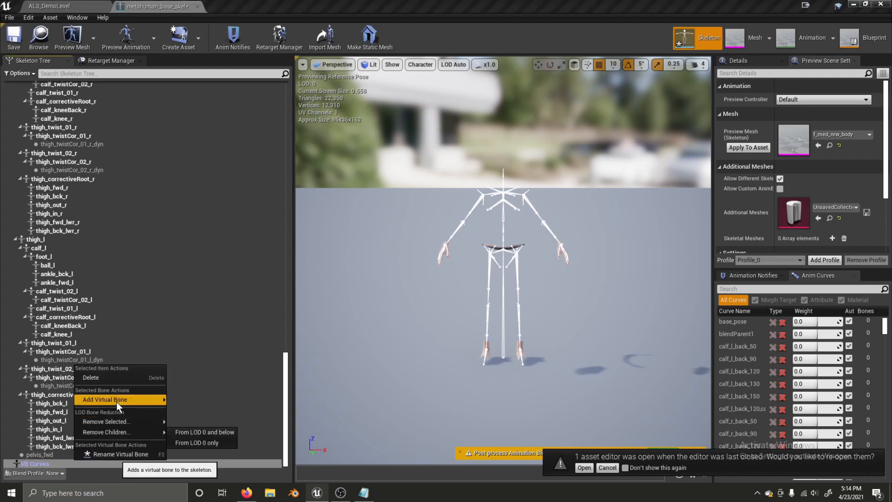
pyautogui.moveTo(116, 400)
pyautogui.click(188, 252)
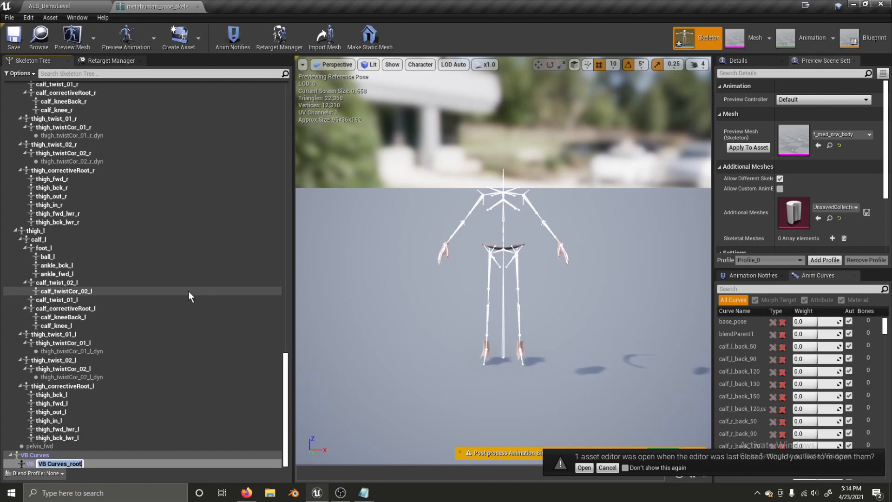
pyautogui.write('ik_foot_root')
pyautogui.press('Return')
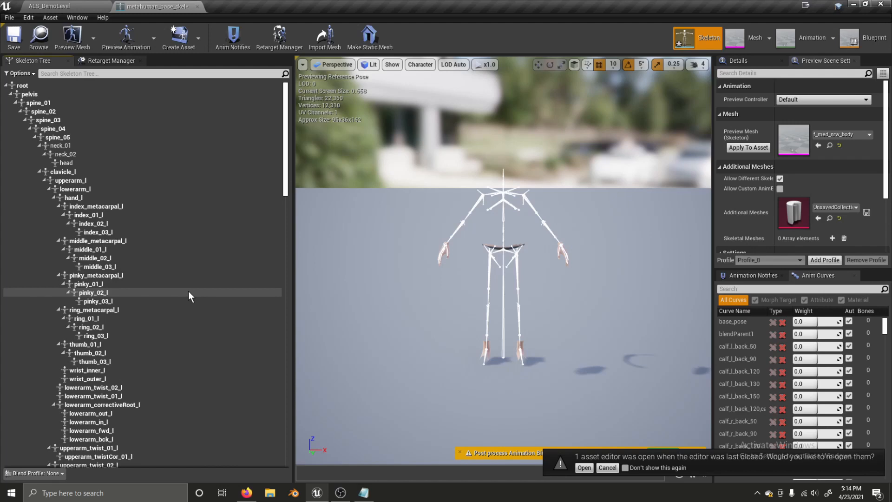
pyautogui.moveTo(285, 162); pyautogui.dragTo(279, 391)
# - Add a virtual bone under VB ik_foot_root targeting foot_r, named ik_foot_r
pyautogui.click(101, 465)
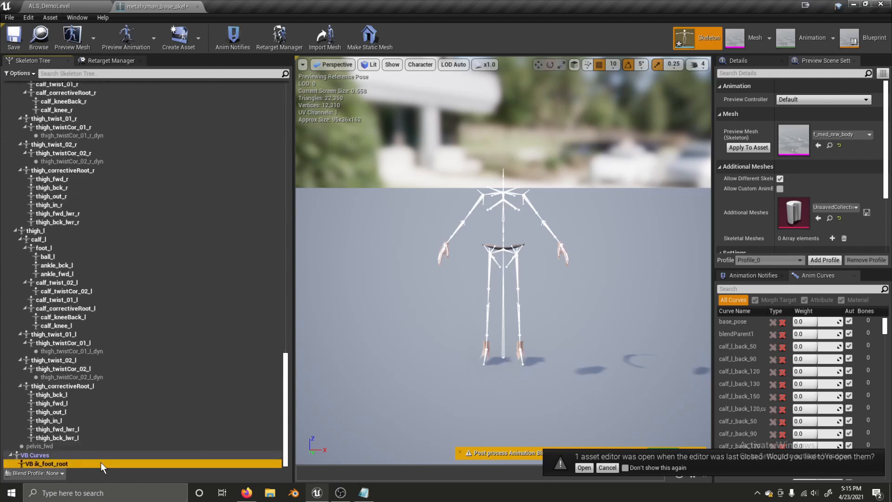
pyautogui.rightClick(101, 465)
pyautogui.moveTo(133, 402)
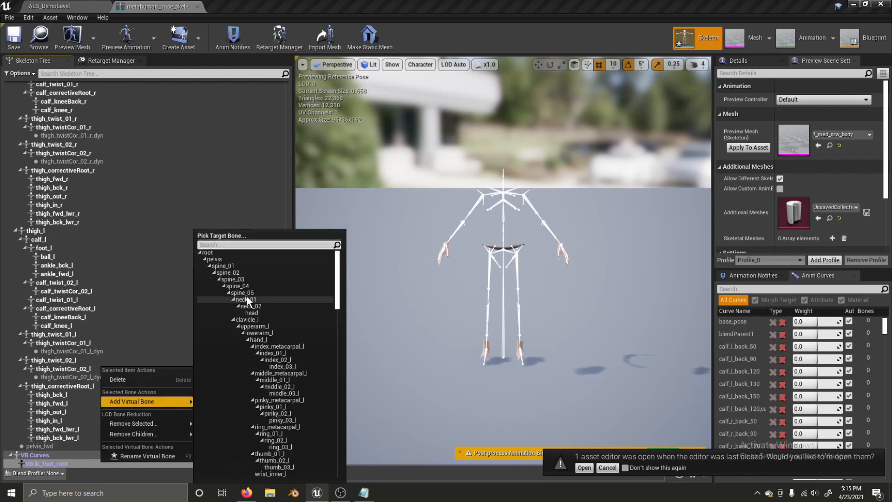
pyautogui.write('foot')
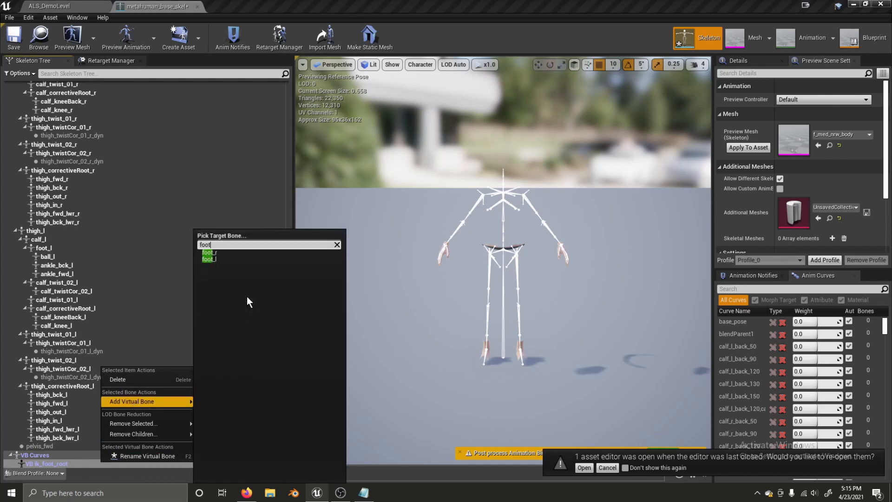
pyautogui.click(215, 252)
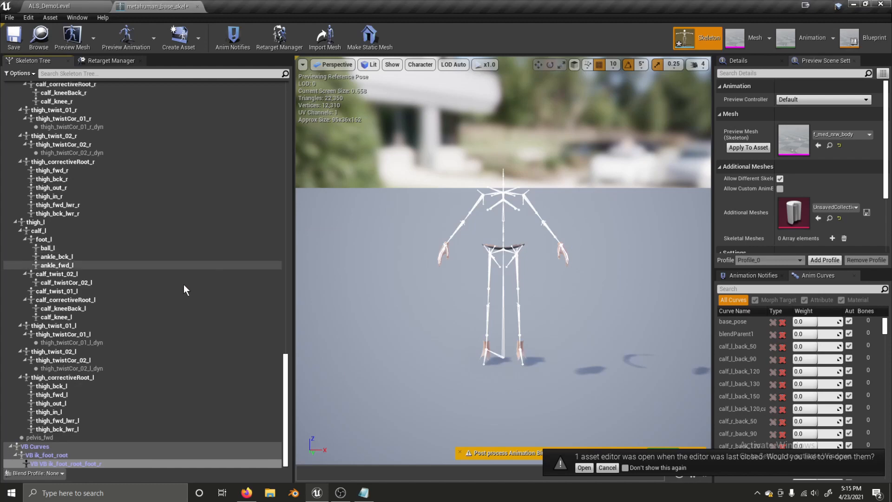
pyautogui.doubleClick(85, 465)
pyautogui.write('i')
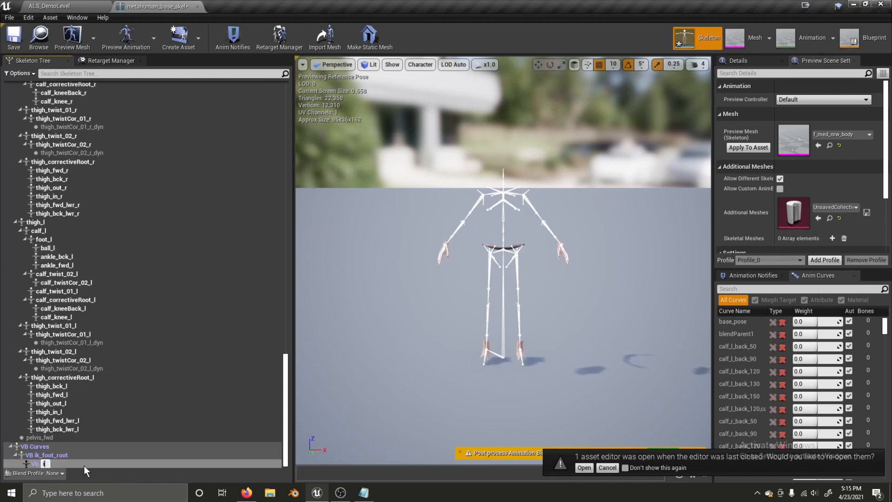
pyautogui.write('k_foot_r')
pyautogui.press('Return')
# - Add a virtual bone under VB ik_foot_root targeting foot_l, named ik_foot_l
pyautogui.moveTo(294, 167); pyautogui.dragTo(293, 433)
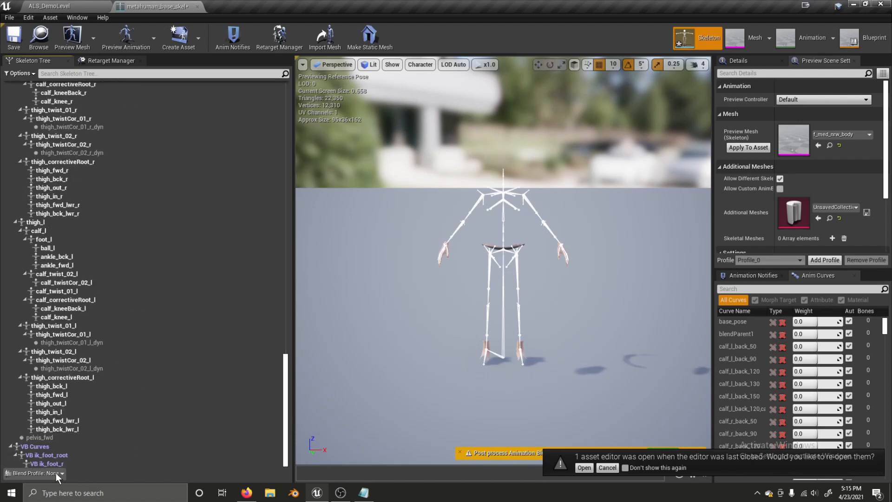
pyautogui.click(69, 458)
pyautogui.rightClick(68, 459)
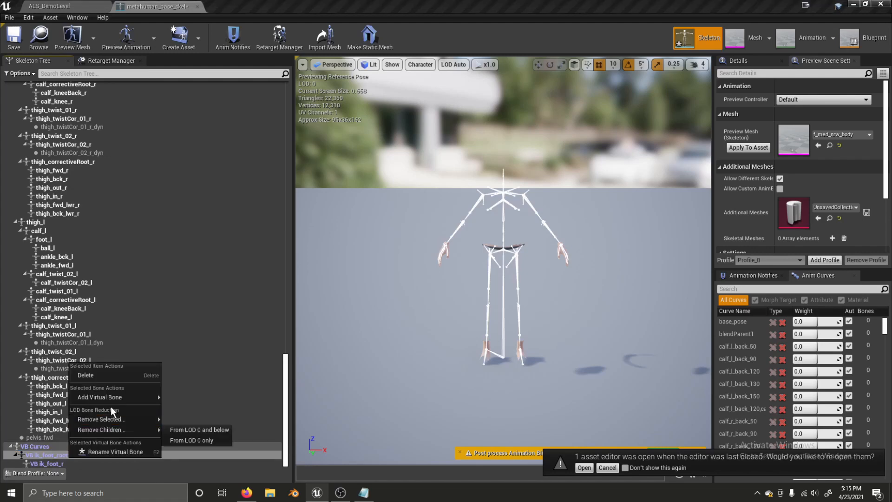
pyautogui.moveTo(113, 403)
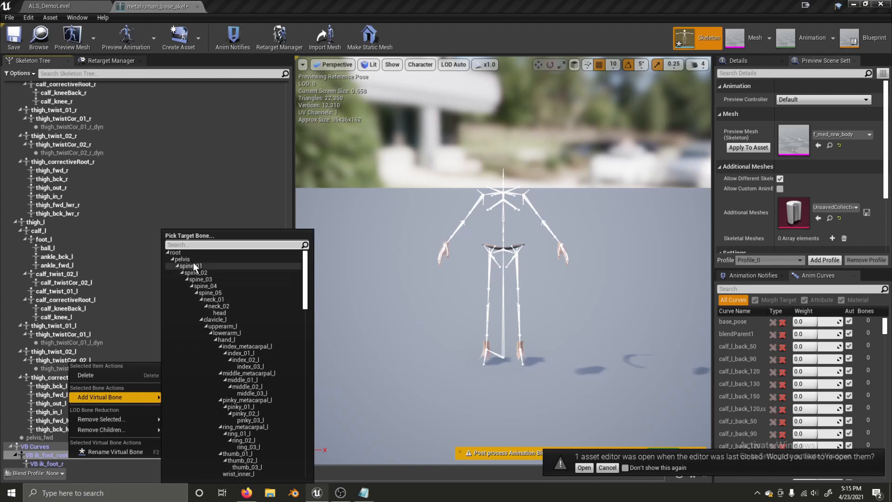
pyautogui.write('foot')
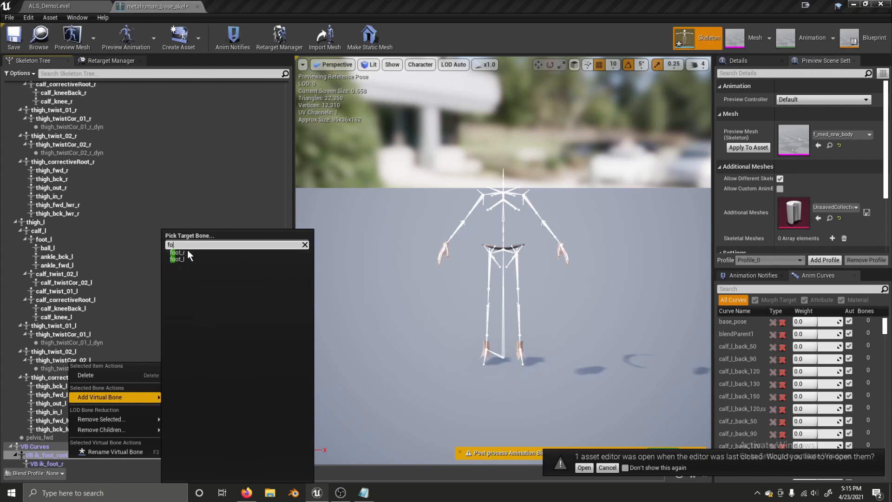
pyautogui.click(177, 259)
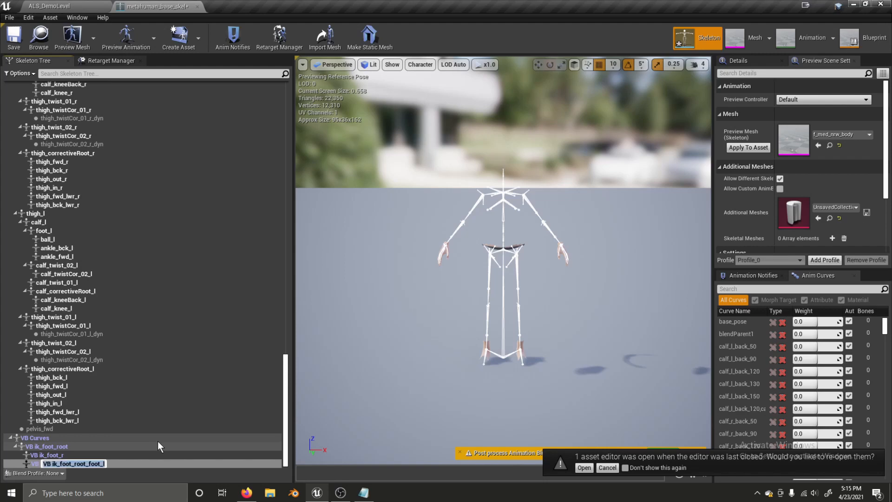
pyautogui.write('ik_foot_l')
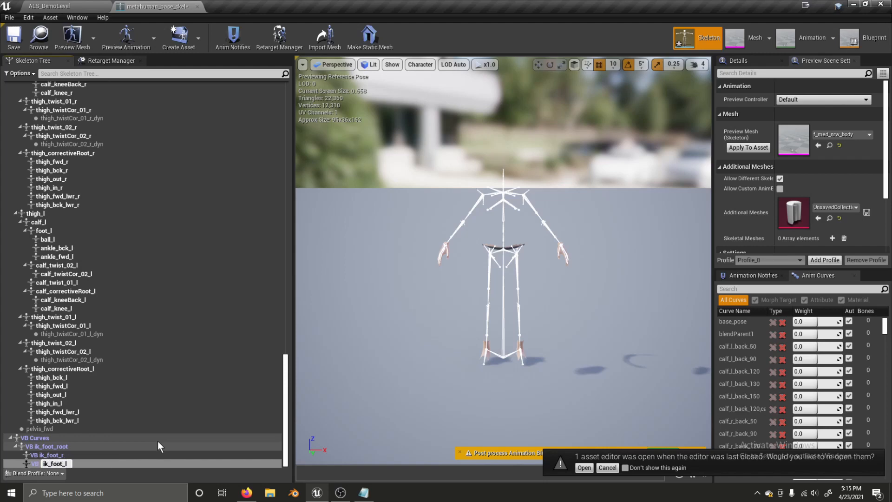
pyautogui.press('Return')
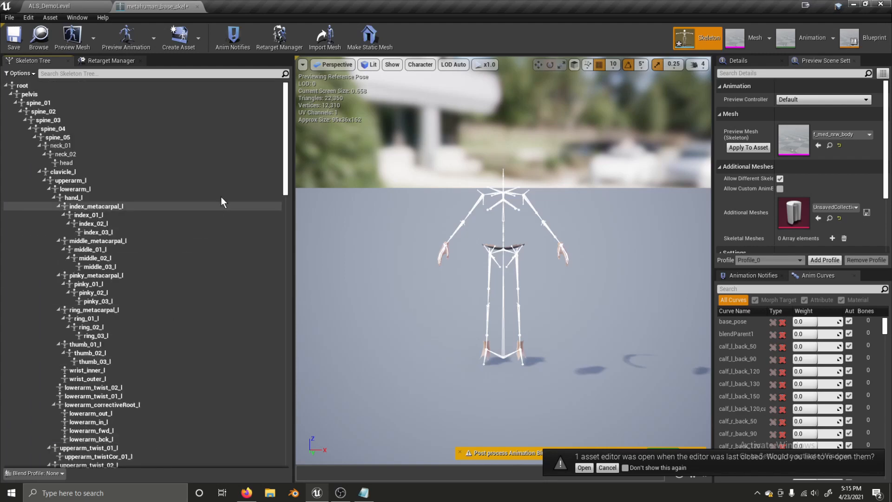
pyautogui.moveTo(286, 172); pyautogui.dragTo(240, 466)
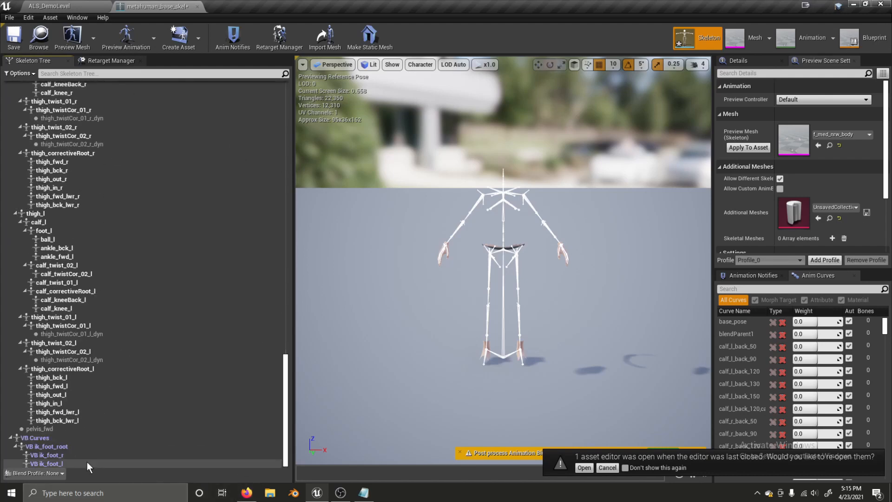
# - Add a virtual bone under VB ik_foot_r targeting foot_r, named ik_foot_r_offset
pyautogui.click(74, 455)
pyautogui.rightClick(66, 456)
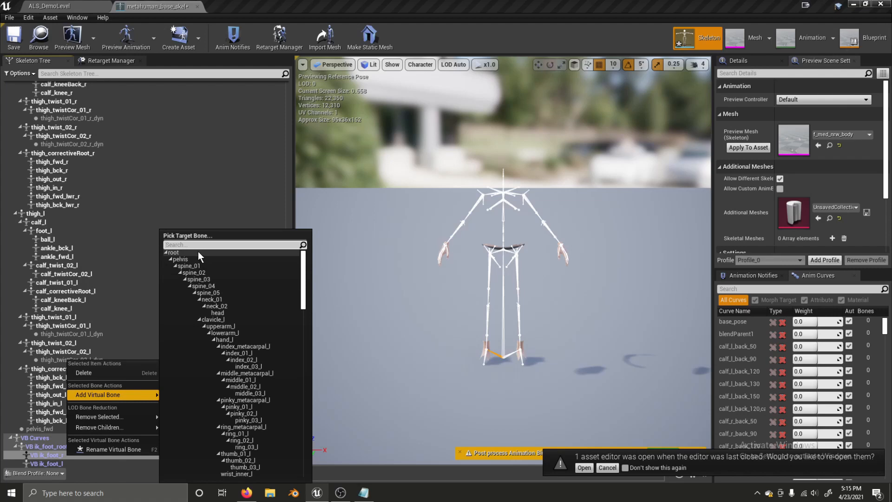
pyautogui.write('foot')
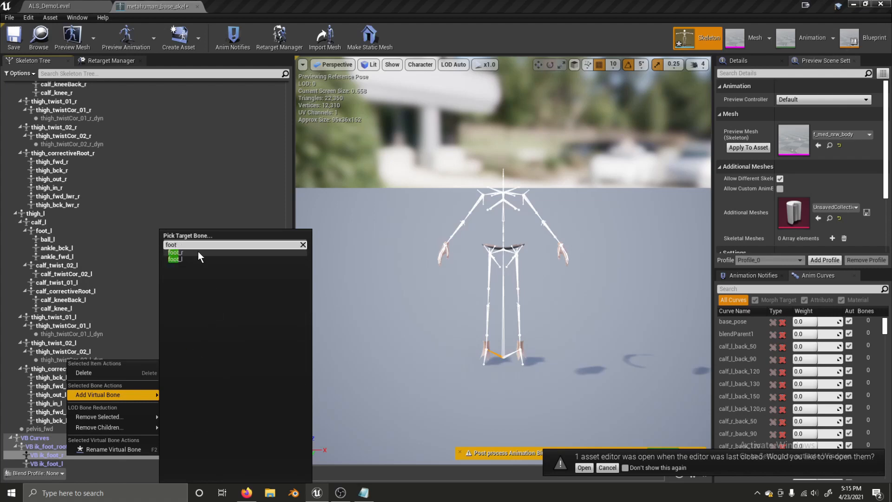
pyautogui.click(199, 254)
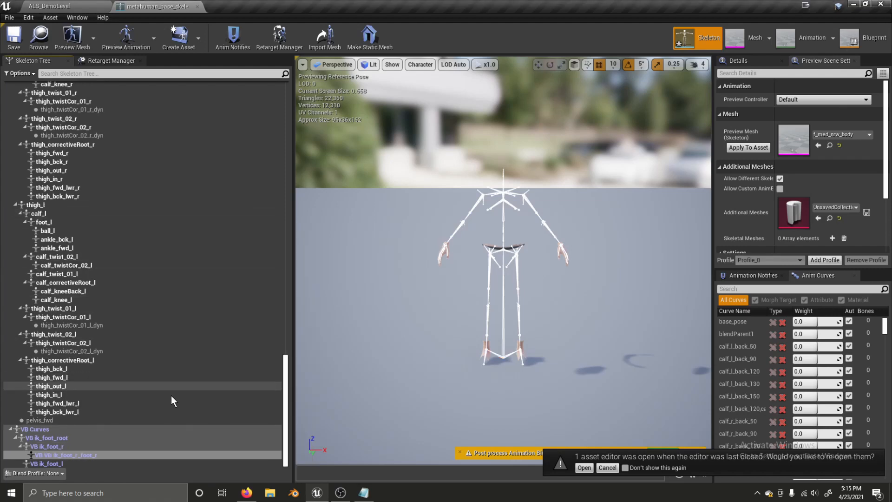
pyautogui.write('i')
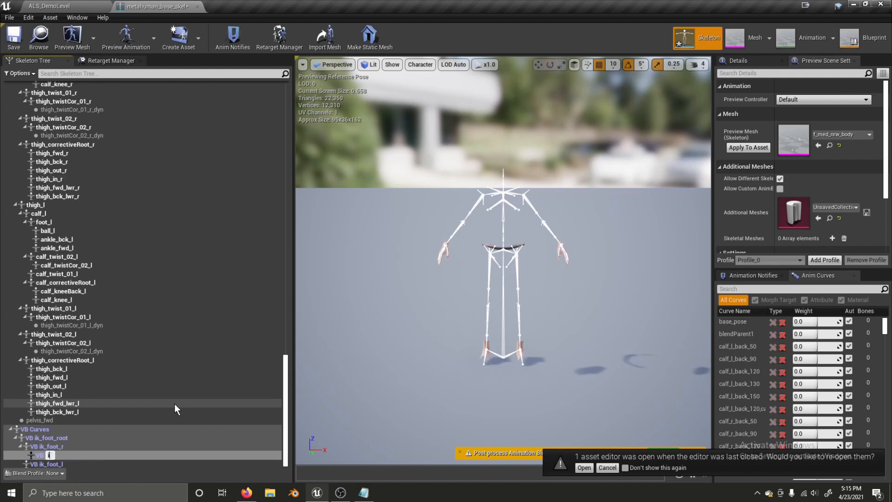
pyautogui.write('k_foot_r_offset')
pyautogui.press('Return')
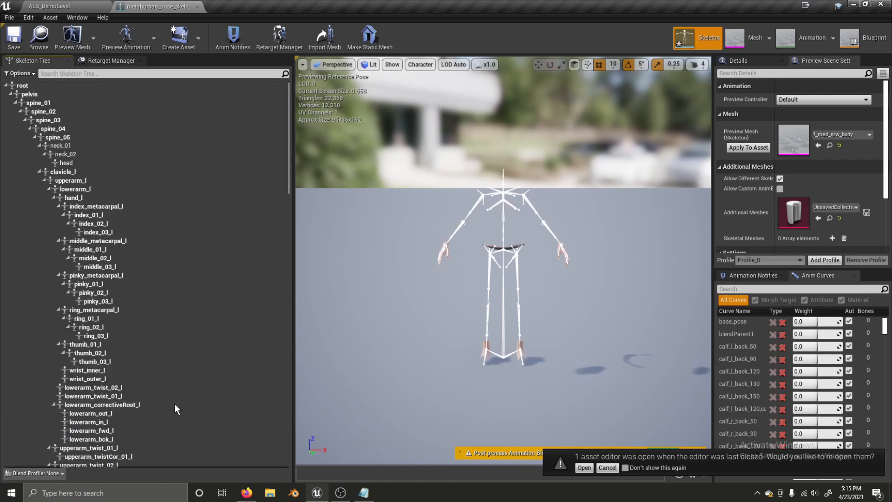
# - Add a virtual bone under VB ik_foot_l targeting foot_l, named ik_foot_l_offset
pyautogui.moveTo(285, 186); pyautogui.dragTo(288, 458)
pyautogui.click(81, 464)
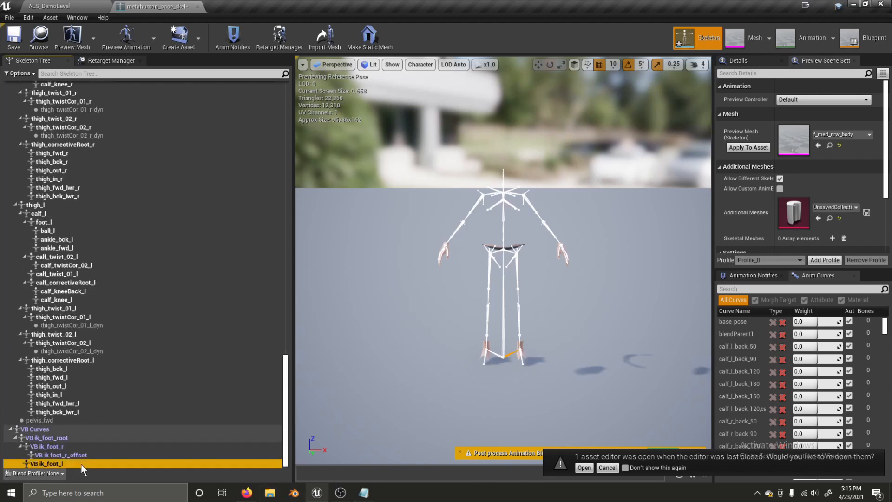
pyautogui.rightClick(81, 464)
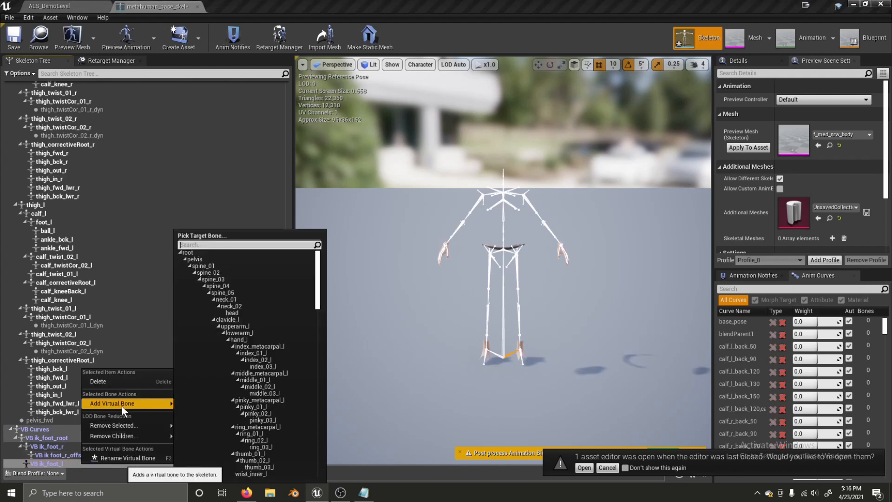
pyautogui.write('foot')
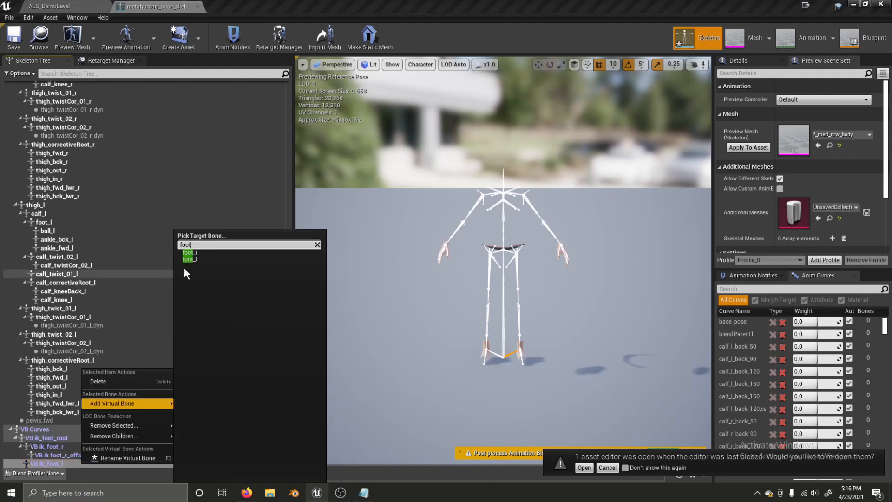
pyautogui.click(209, 259)
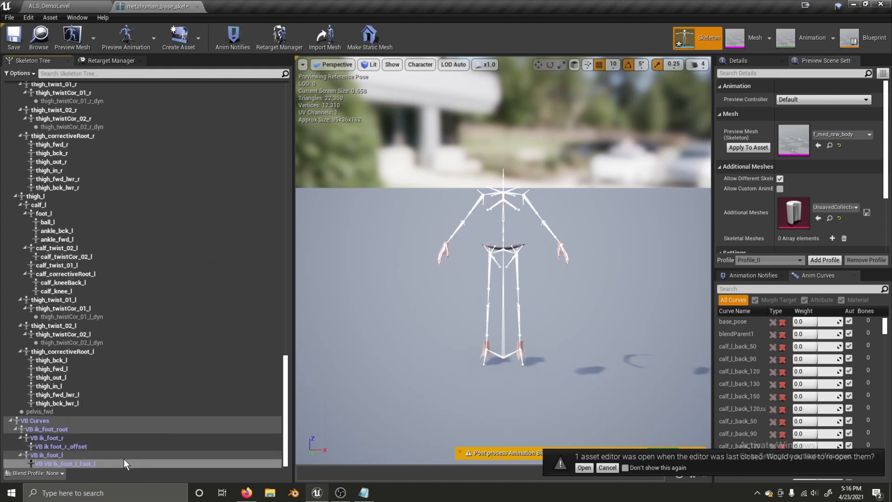
pyautogui.write('ik_foot_l_offset')
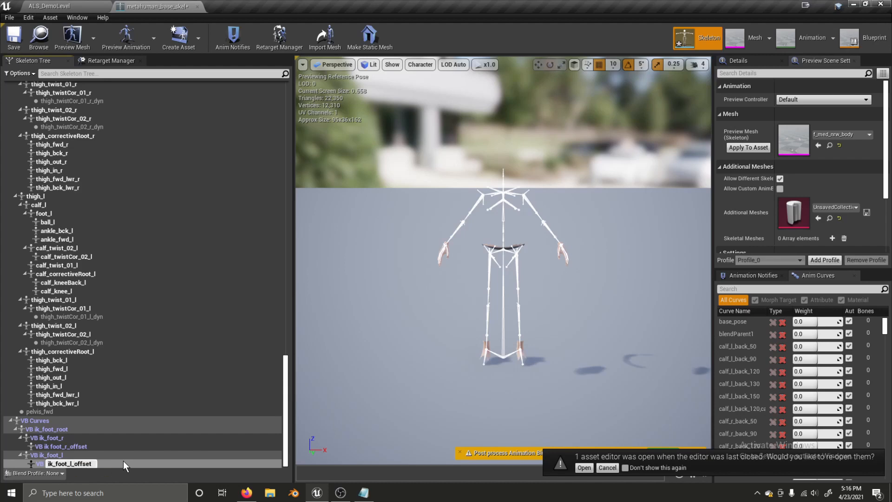
pyautogui.press('Return')
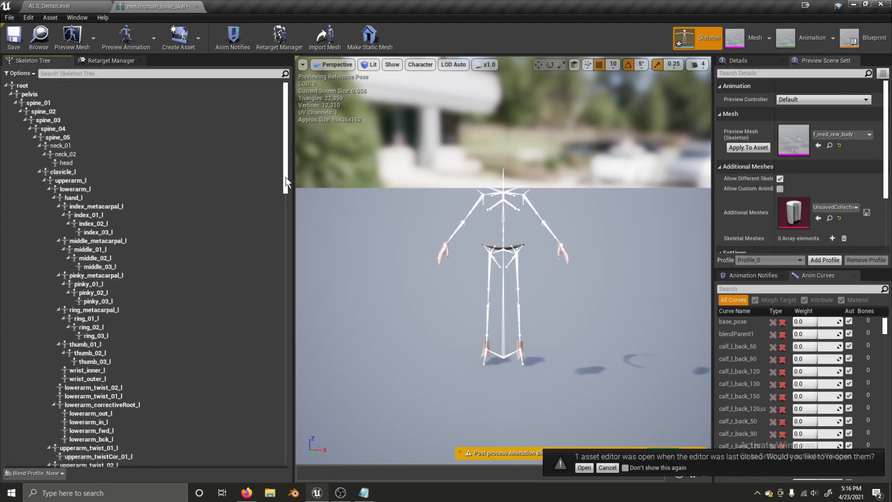
pyautogui.moveTo(286, 177); pyautogui.dragTo(265, 473)
# - Under VB ik_foot_r, add a virtual bone targeting calf_r and rename it ik_knee_target_r
pyautogui.click(63, 440)
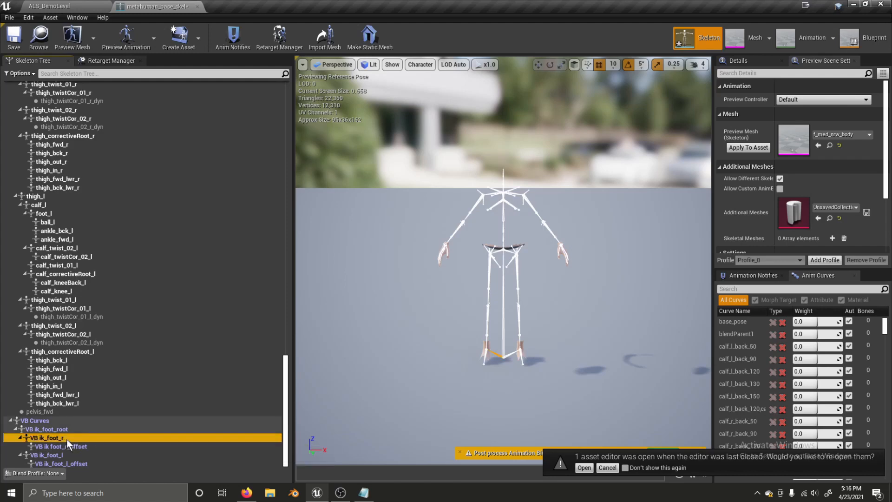
pyautogui.rightClick(66, 440)
pyautogui.moveTo(128, 380)
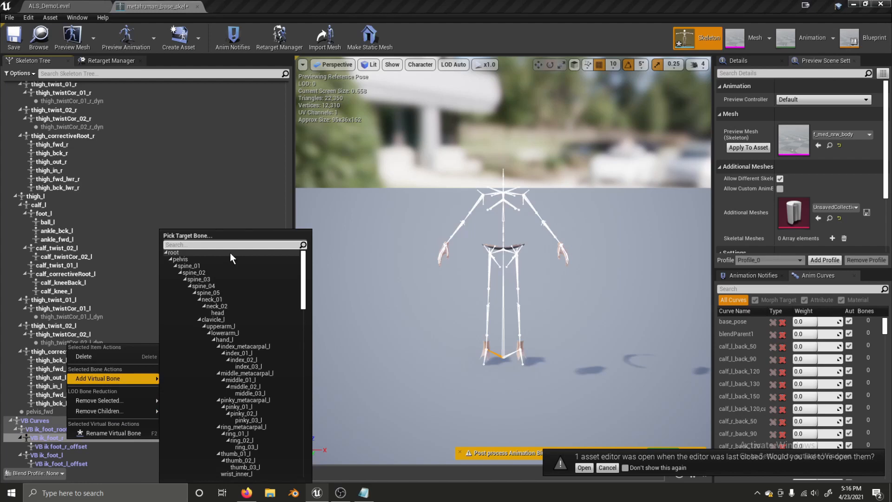
pyautogui.write('calf')
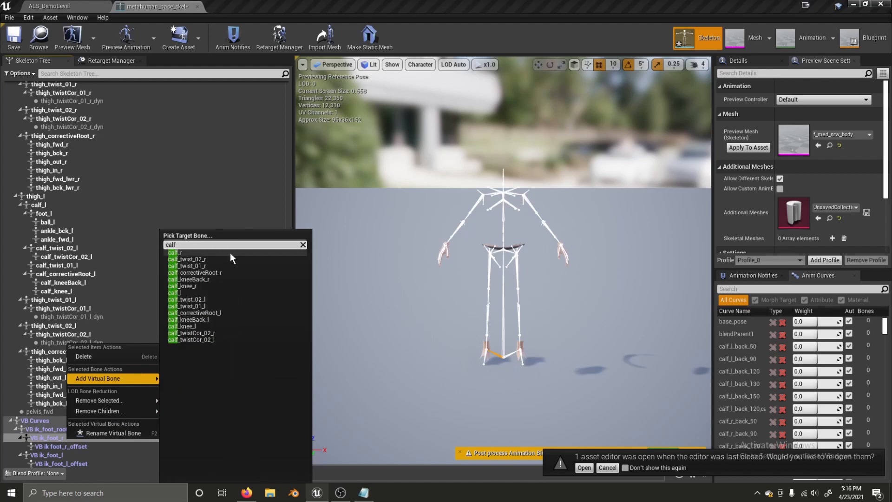
pyautogui.click(230, 253)
pyautogui.press('F2')
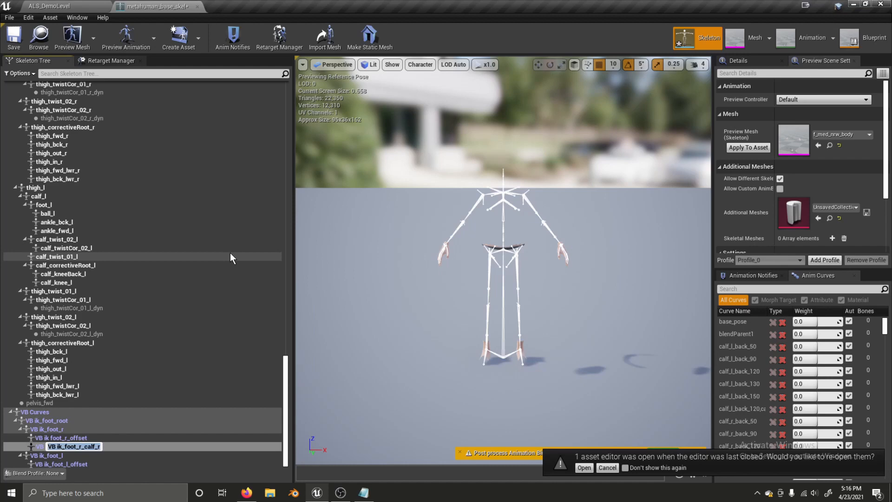
pyautogui.write('ik_knee_target_r')
pyautogui.press('Return')
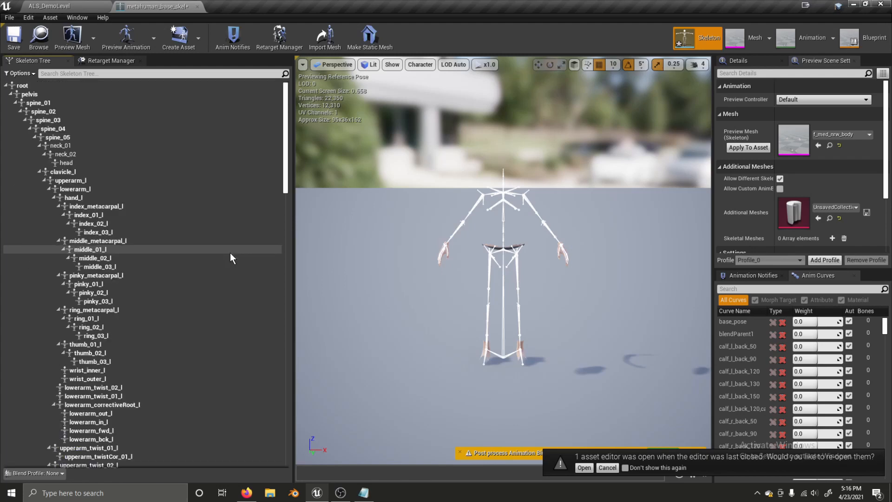
pyautogui.moveTo(288, 190); pyautogui.dragTo(284, 481)
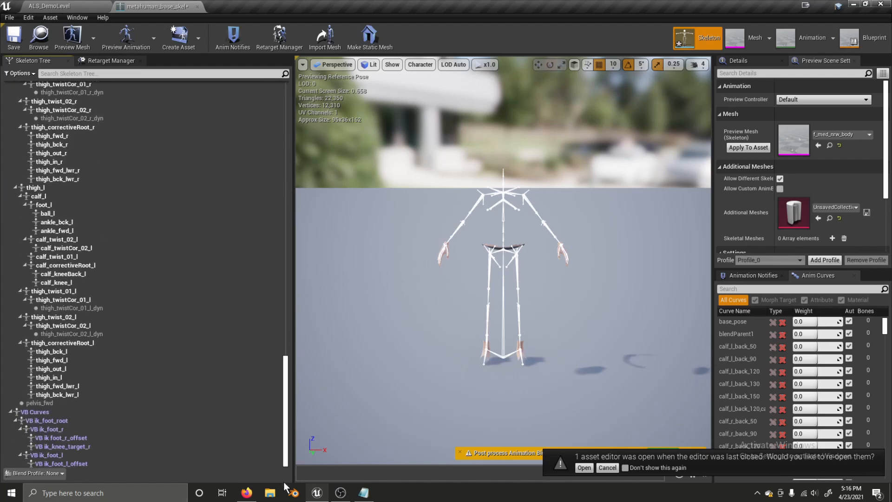
# - Under VB ik_foot_l, add a virtual bone targeting calf_l and name it ik_knee_target_l
pyautogui.scroll(2, 76, 454)
pyautogui.scroll(-2, 94, 431)
pyautogui.rightClick(83, 459)
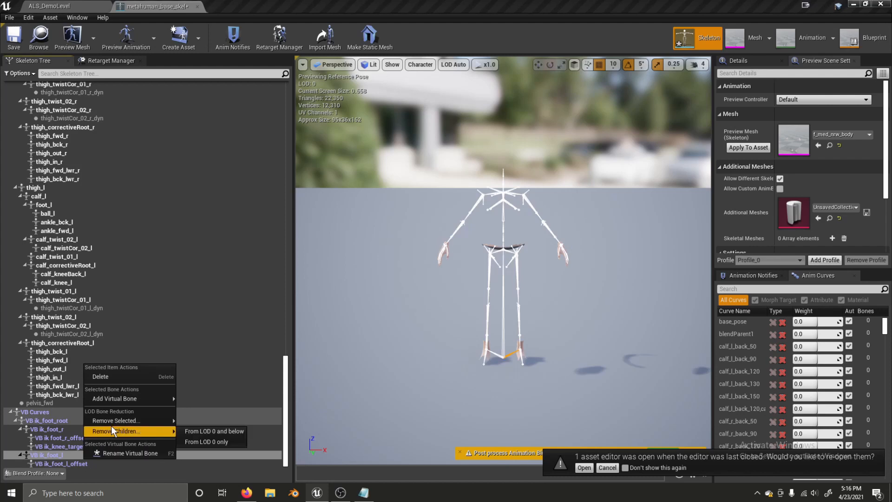
pyautogui.moveTo(116, 398)
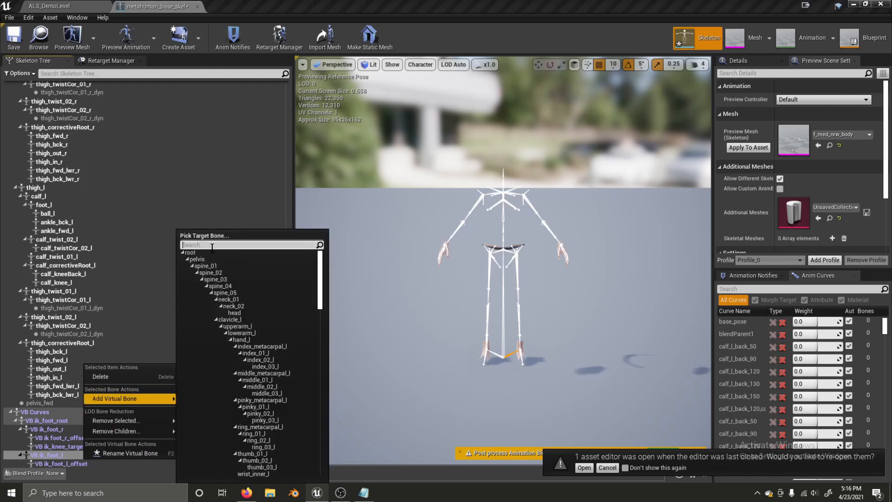
pyautogui.write('calf')
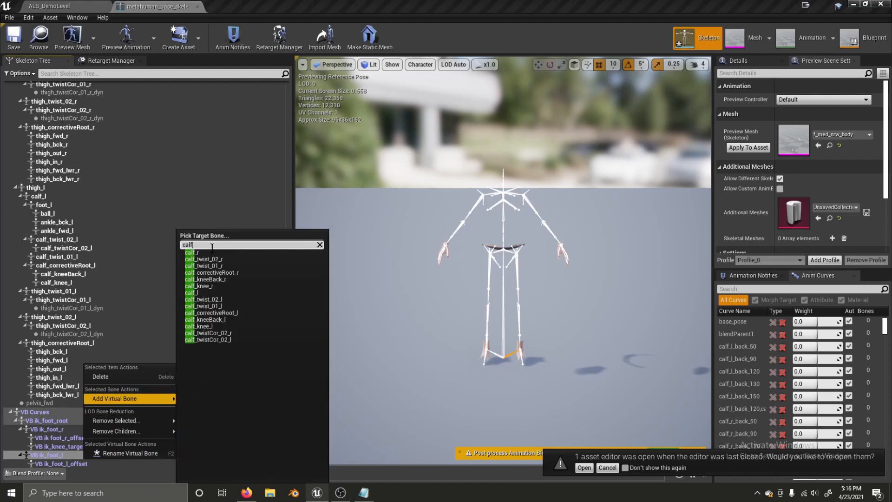
pyautogui.click(205, 292)
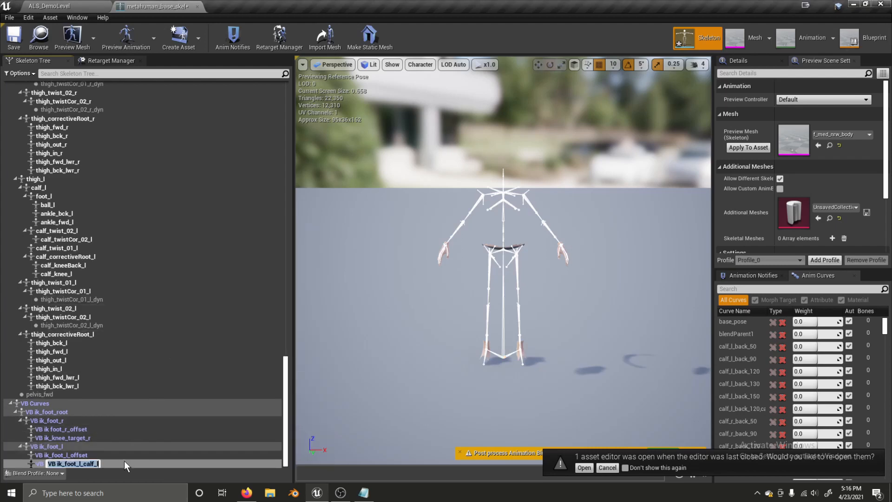
pyautogui.write('ik_')
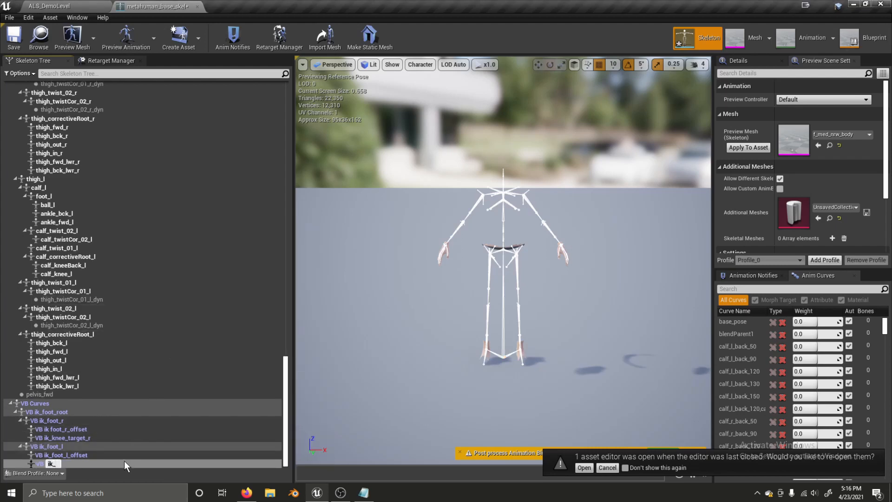
pyautogui.write('knee_target_l')
pyautogui.press('Return')
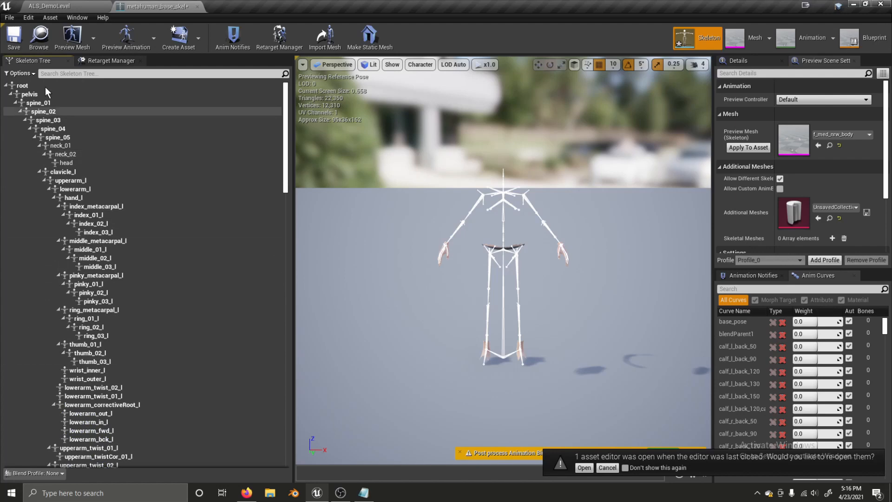
# - Add a virtual bone from root to foot_r named foot_target_r
pyautogui.rightClick(30, 84)
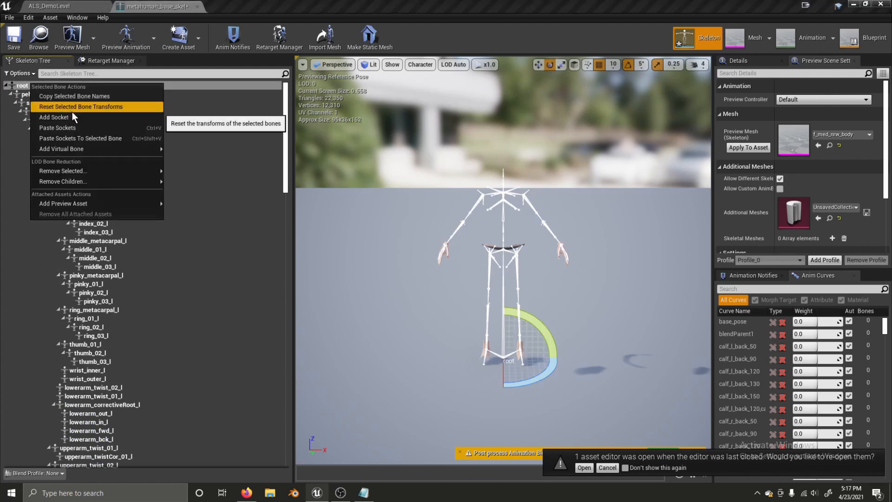
pyautogui.moveTo(96, 154)
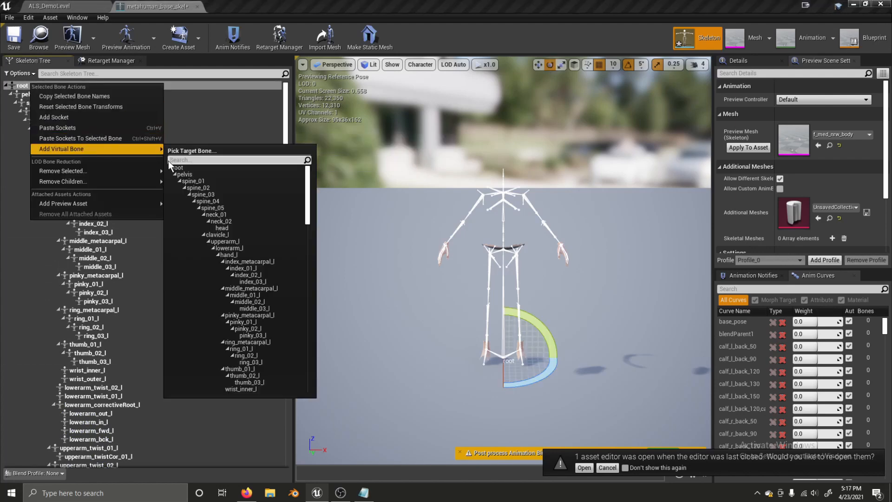
pyautogui.write('foot')
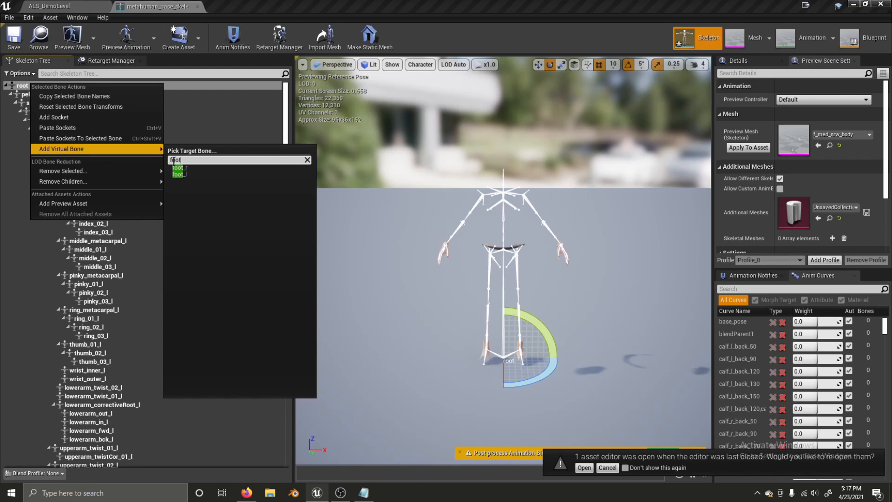
pyautogui.click(194, 167)
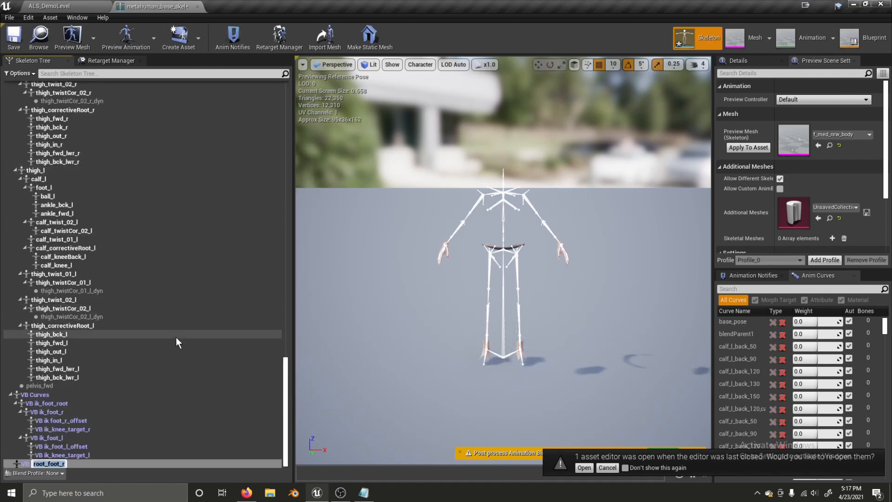
pyautogui.write('foot_target_r')
pyautogui.press('Return')
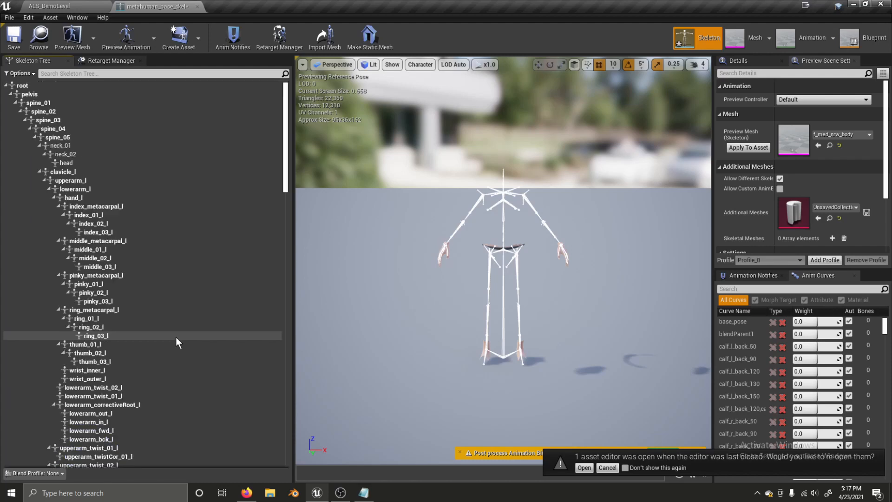
# - Add a virtual bone from root to foot_l named foot_target_l
pyautogui.rightClick(32, 88)
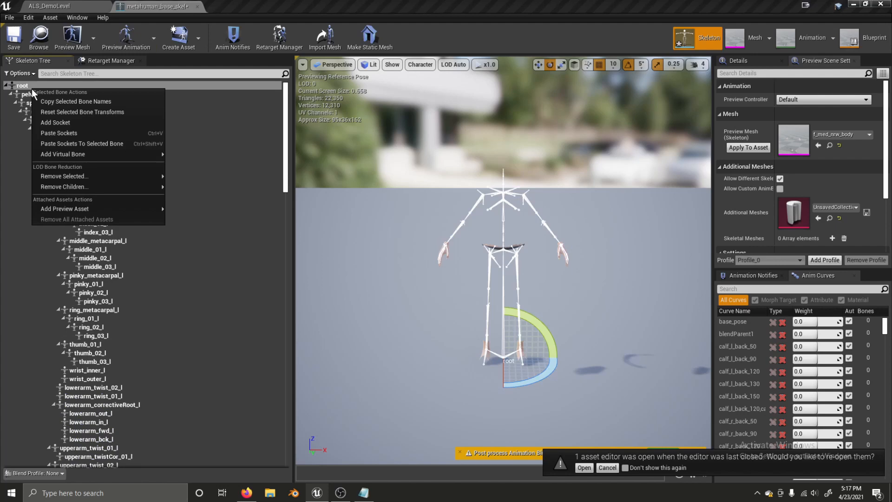
pyautogui.moveTo(88, 155)
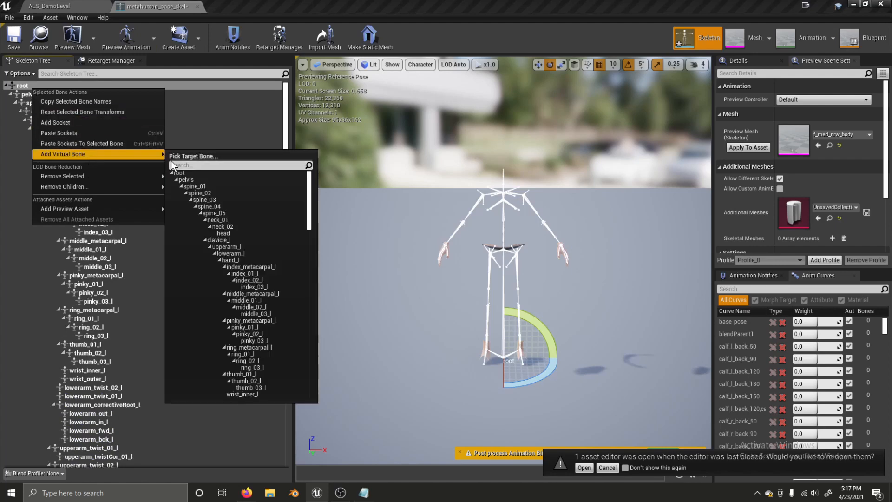
pyautogui.write('foot')
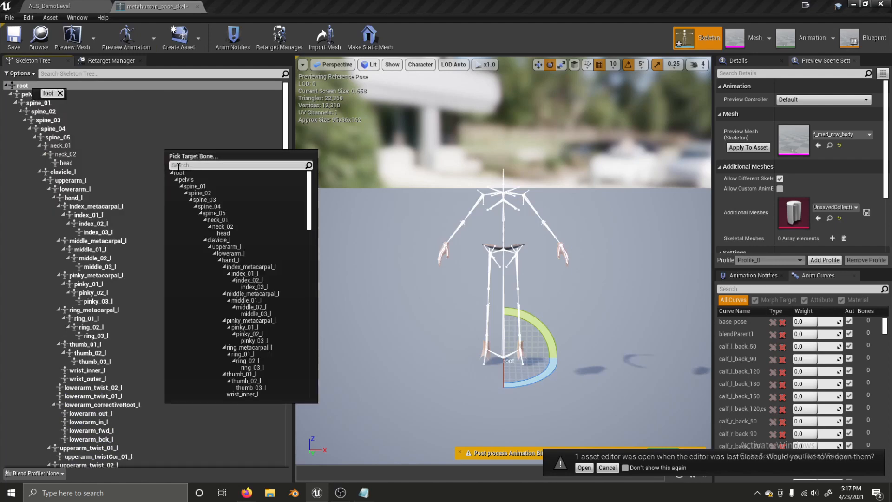
pyautogui.click(179, 165)
pyautogui.write('foot')
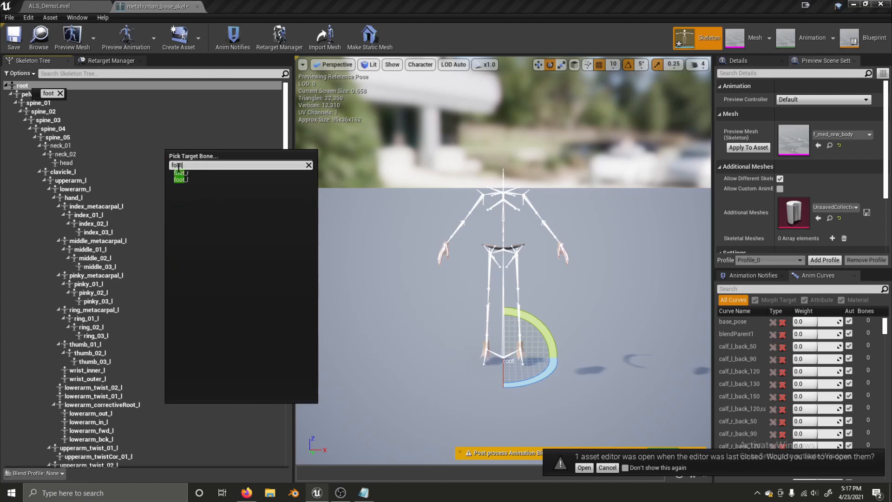
pyautogui.click(177, 180)
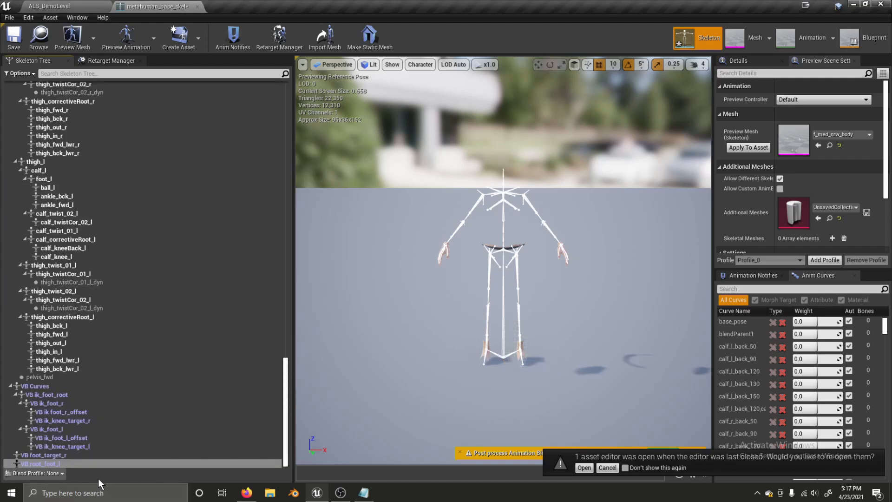
pyautogui.write('foot_target')
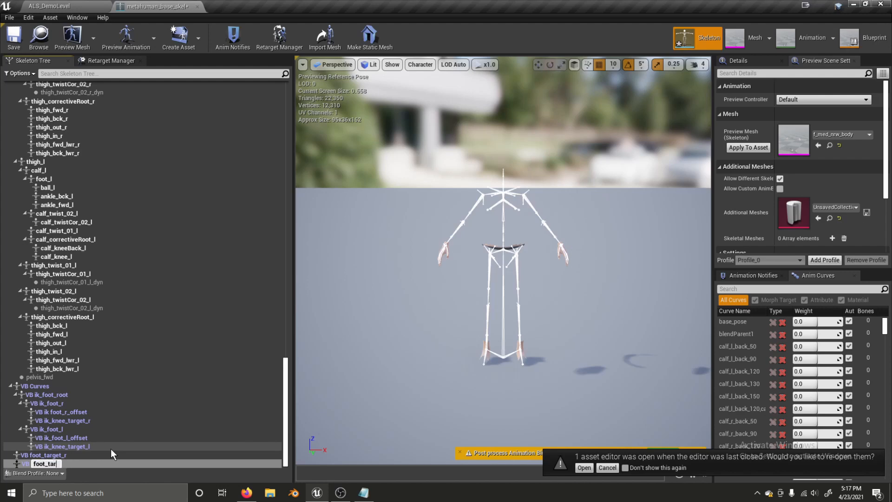
pyautogui.write('_r')
pyautogui.press('BackSpace')
pyautogui.write('l')
pyautogui.press('Return')
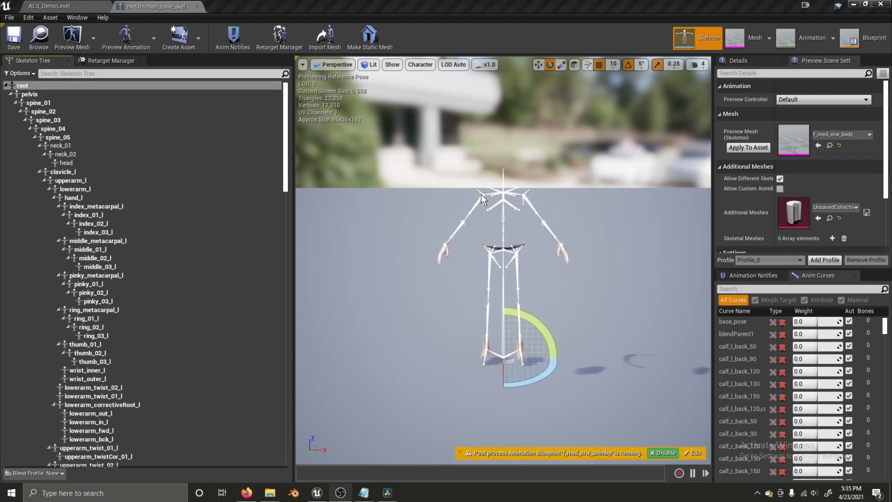
# - Show retargeting options and recursively set every bone from root to Skeleton translation retargeting
pyautogui.click(18, 74)
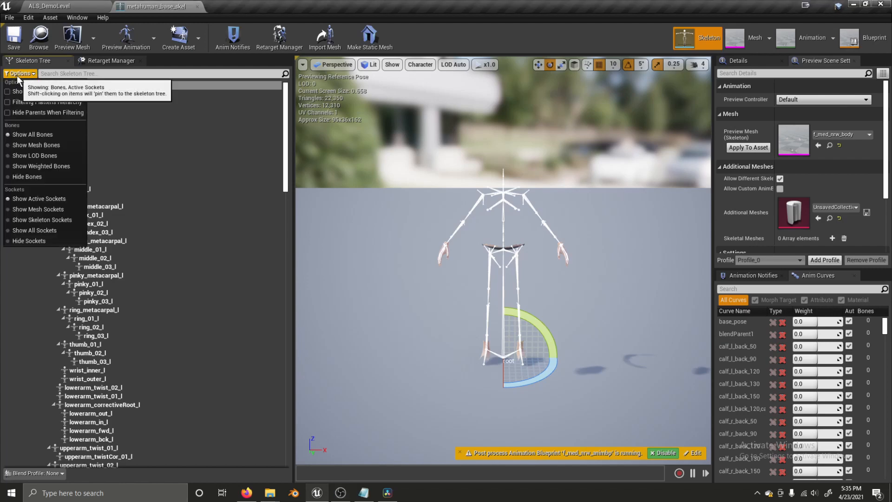
pyautogui.click(23, 91)
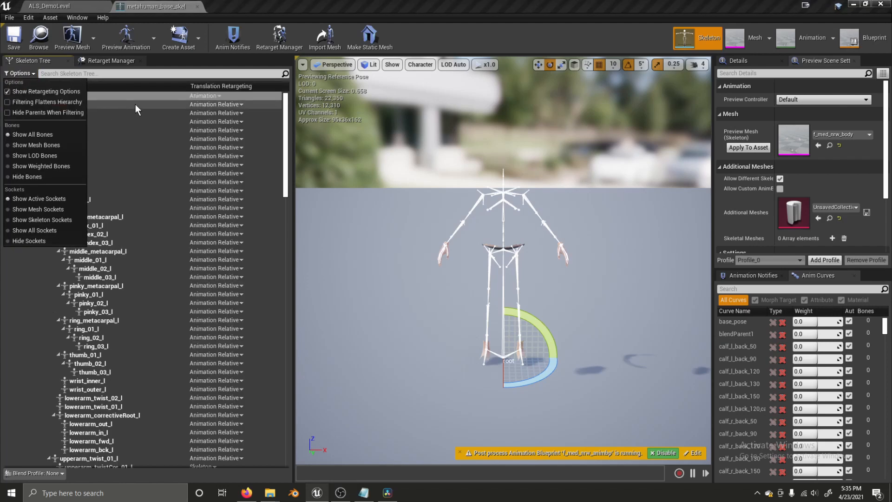
pyautogui.rightClick(196, 96)
pyautogui.rightClick(197, 96)
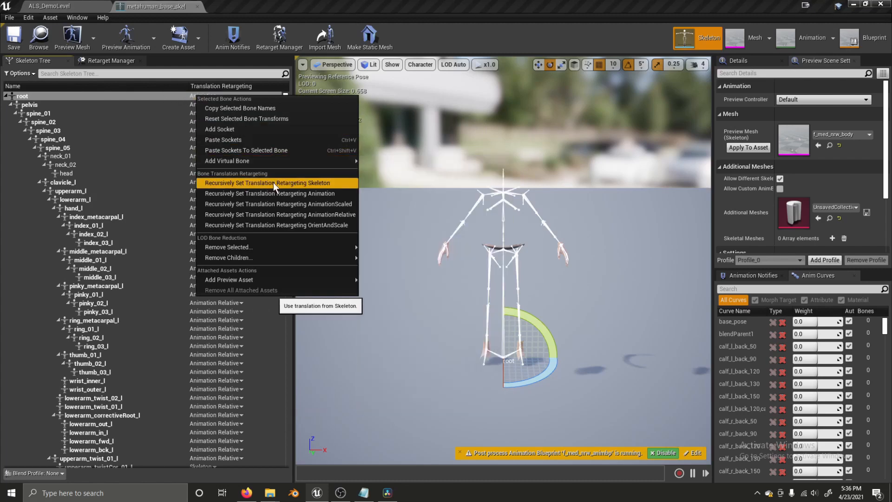
pyautogui.click(303, 184)
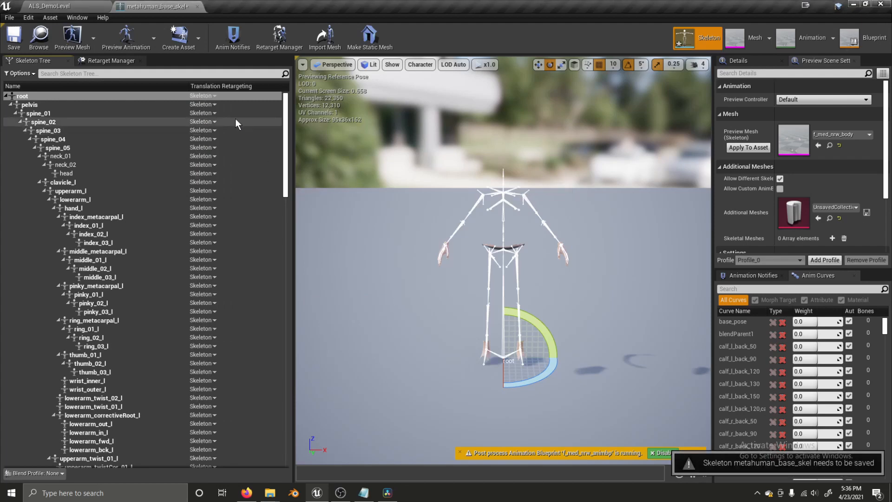
# - Set root and pelvis to Animation retargeting and save the skeleton
pyautogui.click(204, 96)
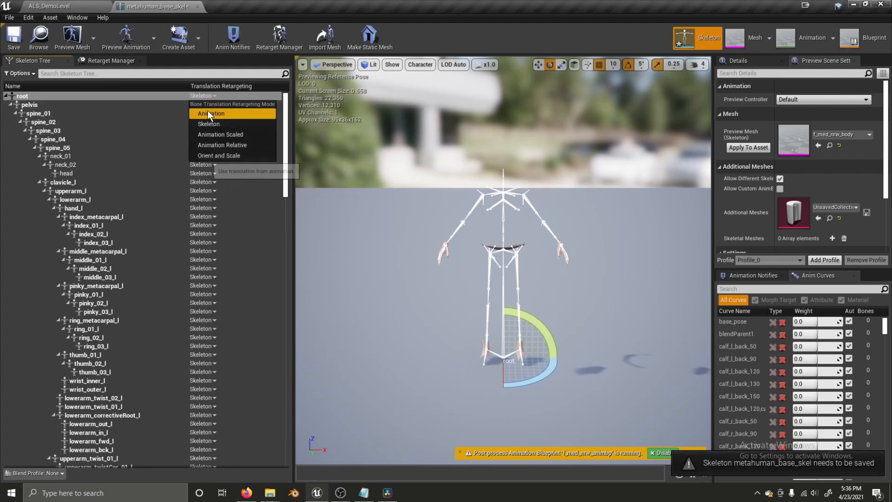
pyautogui.click(207, 112)
pyautogui.click(203, 104)
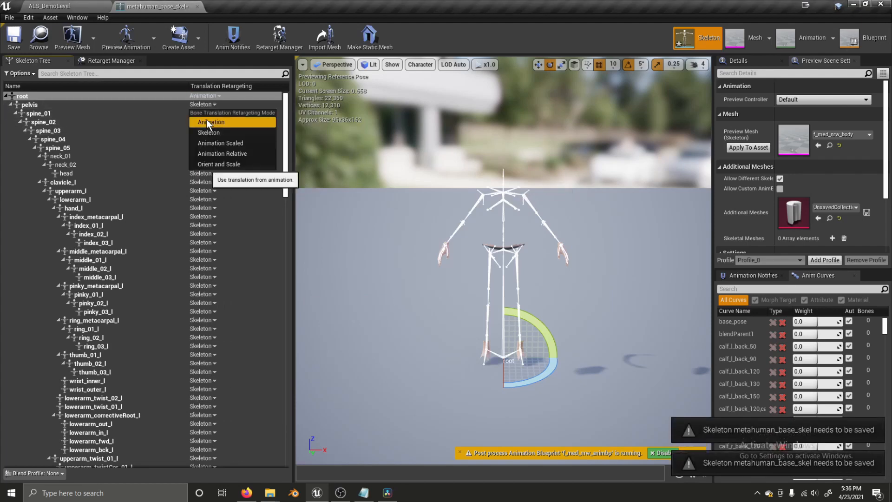
pyautogui.click(205, 123)
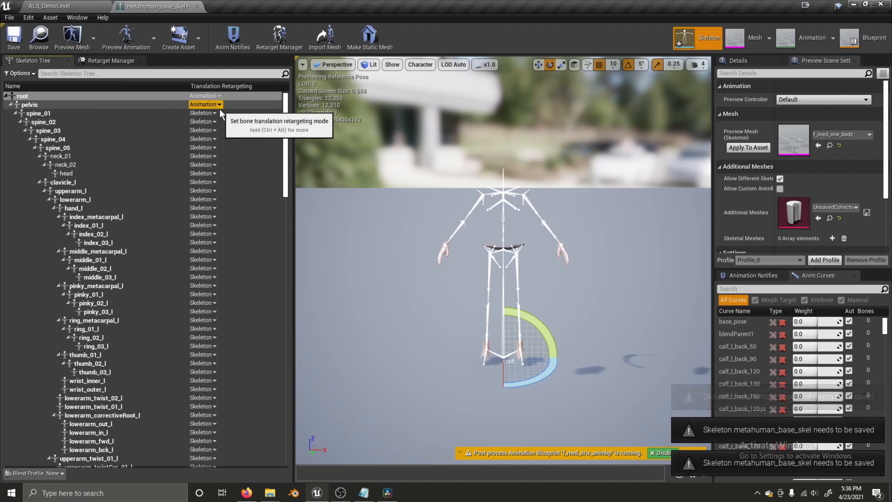
pyautogui.click(13, 39)
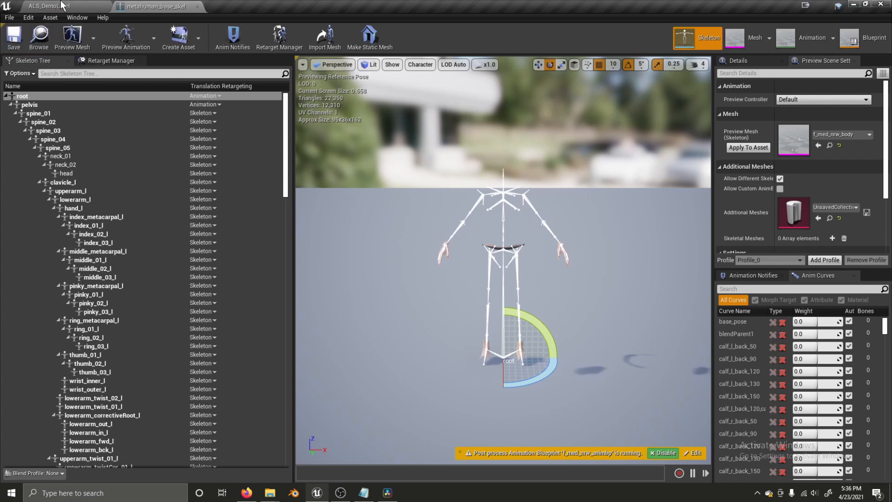
pyautogui.click(79, 7)
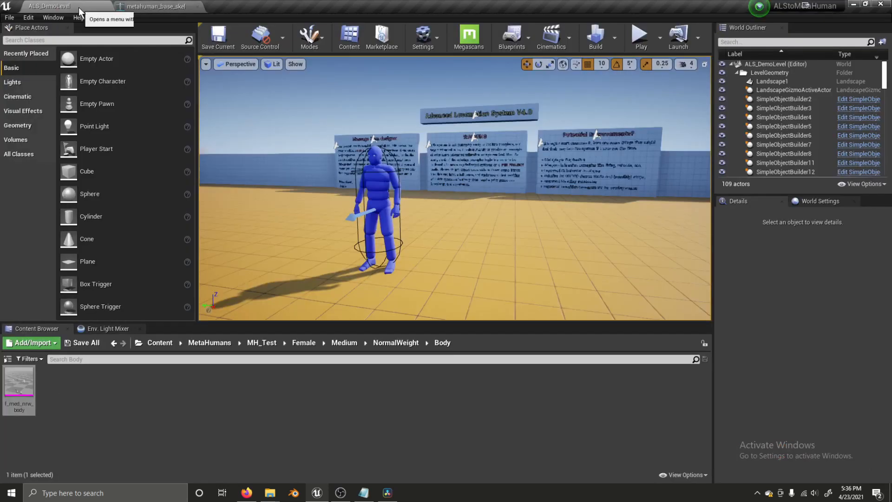
# - Close the skeleton editor and browse AdvancedLocomotionV4 folders to select ALS_AnimMan_CharacterBP
pyautogui.click(197, 6)
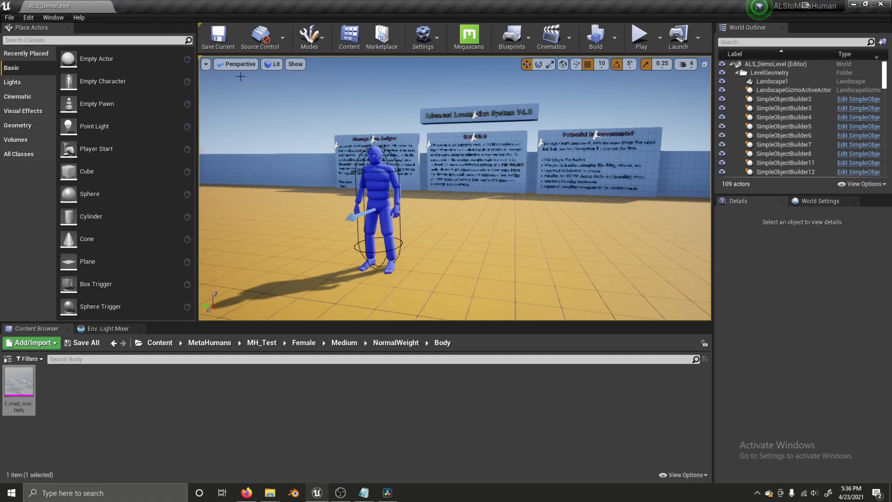
pyautogui.click(168, 345)
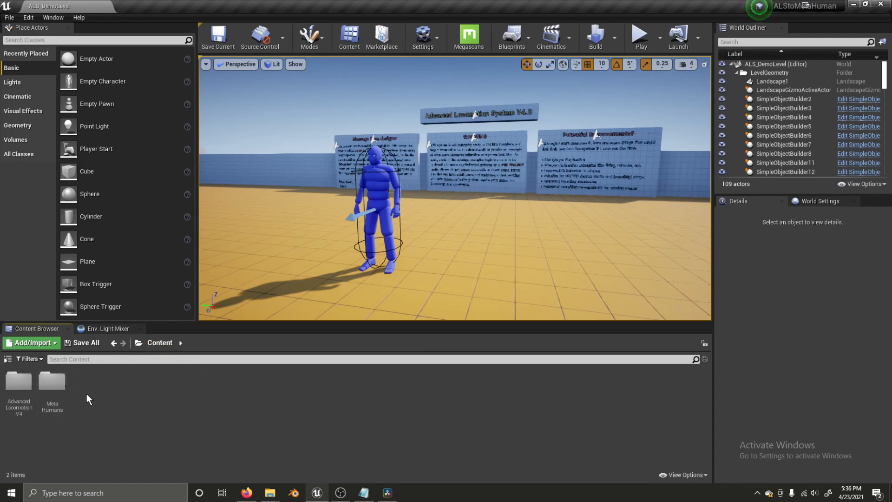
pyautogui.doubleClick(19, 382)
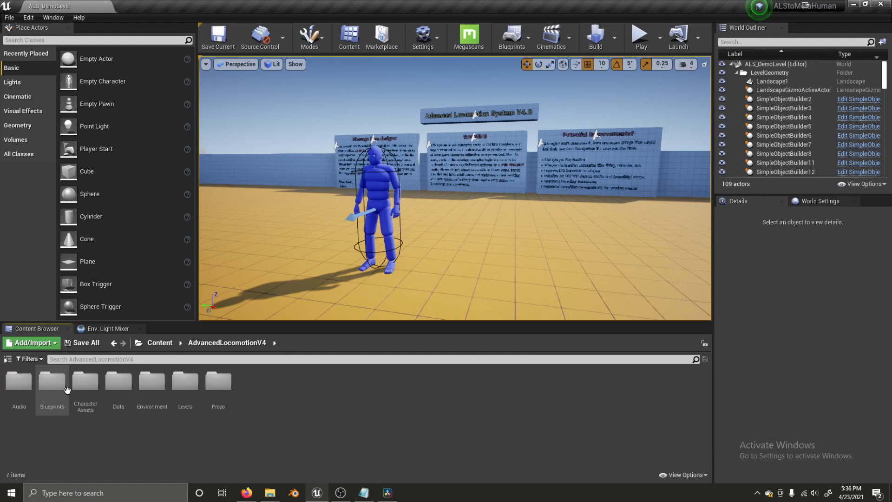
pyautogui.click(88, 390)
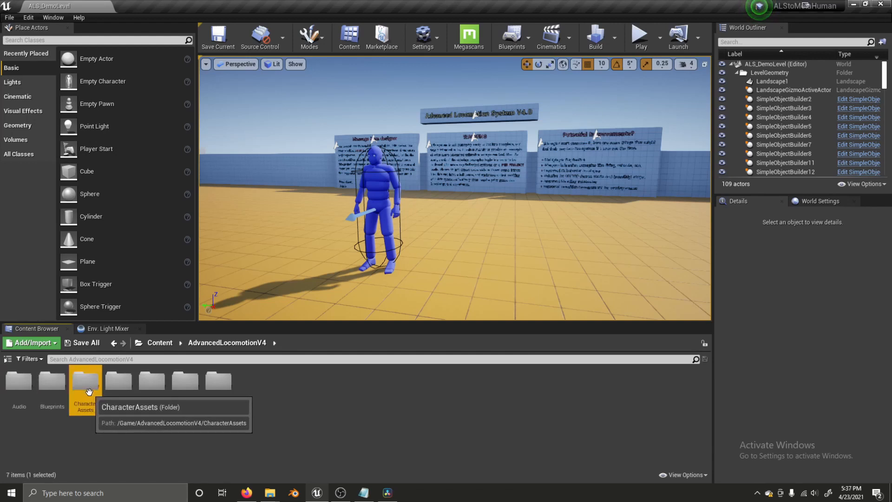
pyautogui.doubleClick(88, 391)
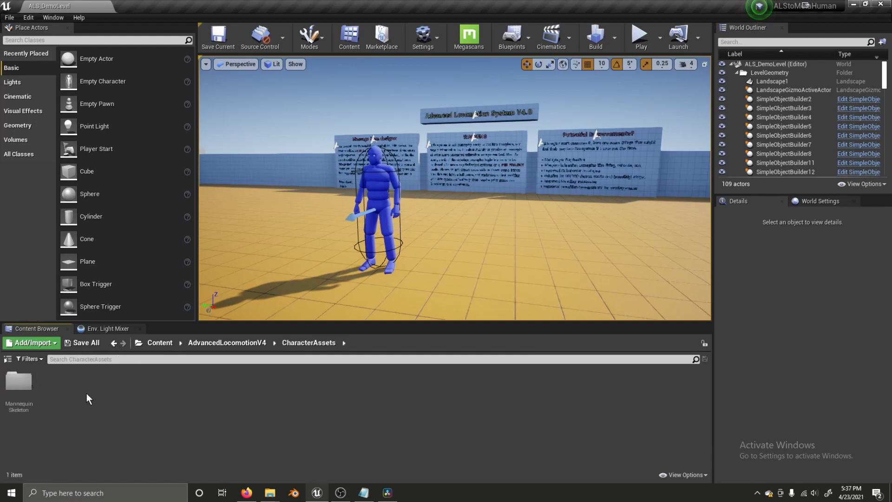
pyautogui.doubleClick(30, 392)
pyautogui.doubleClick(19, 382)
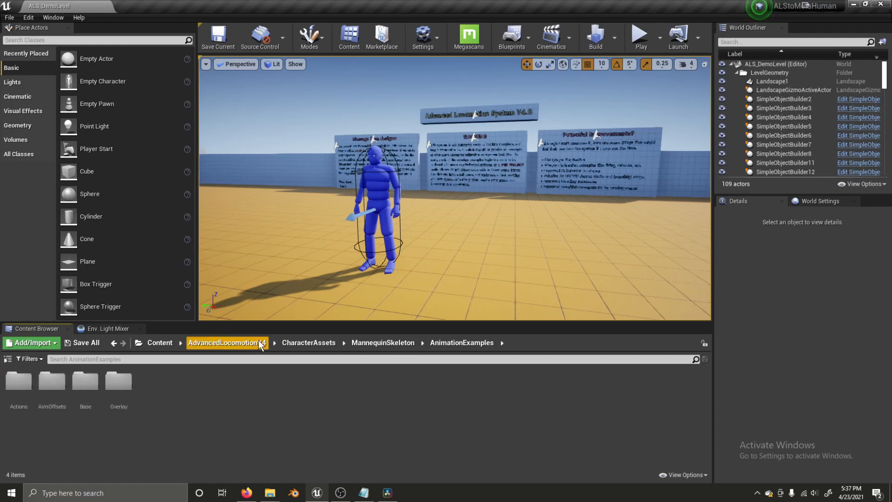
pyautogui.click(247, 348)
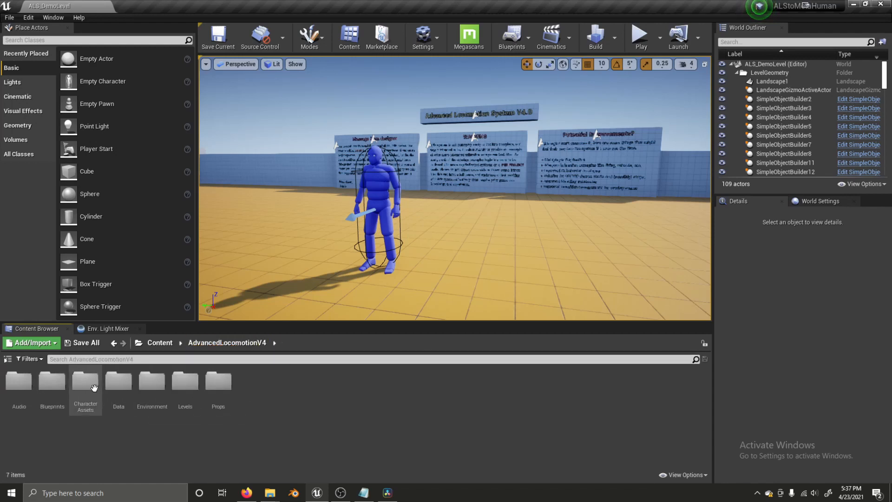
pyautogui.doubleClick(63, 394)
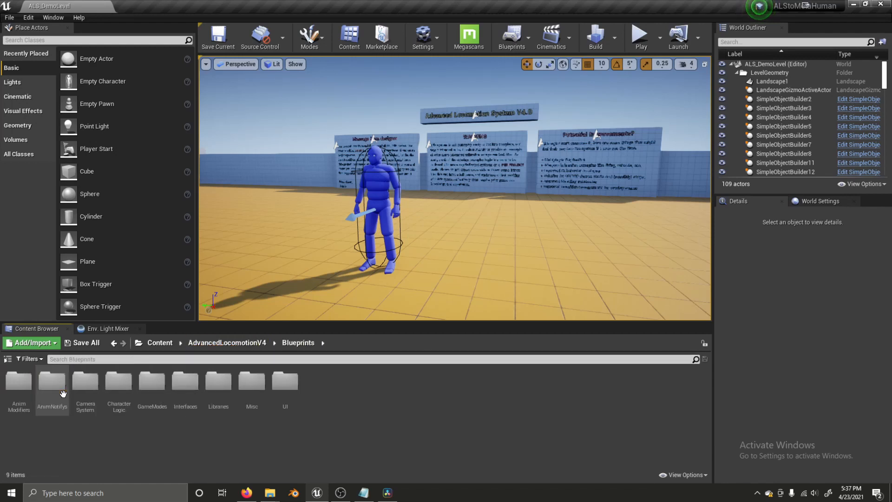
pyautogui.doubleClick(119, 394)
pyautogui.click(56, 401)
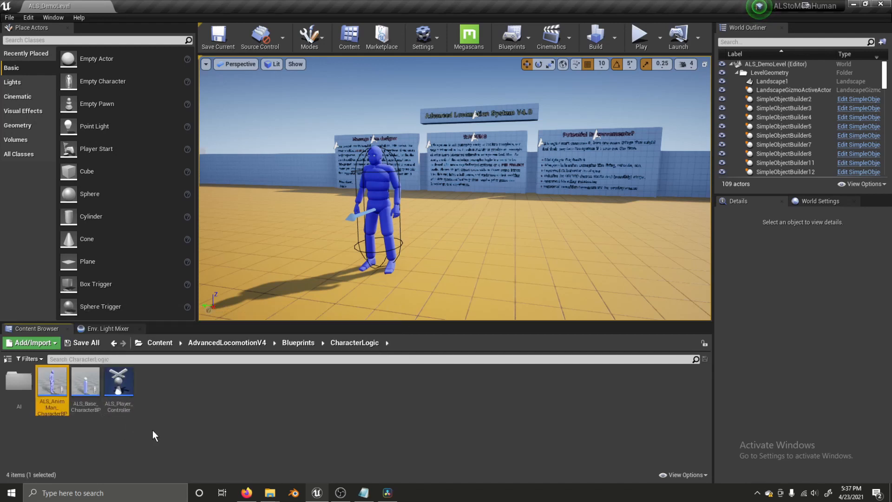
pyautogui.click(163, 343)
# - Create an ALS_MH folder in Content with an Animations folder inside it
pyautogui.rightClick(94, 394)
pyautogui.click(116, 97)
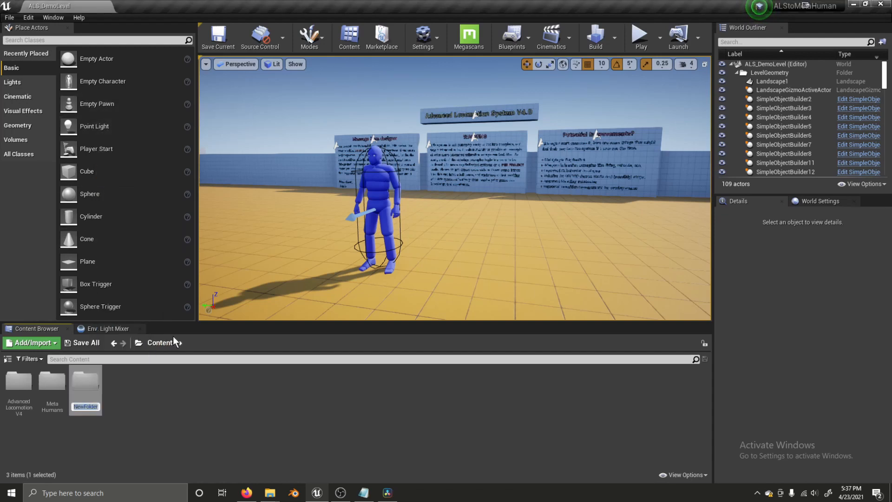
pyautogui.write('ALS')
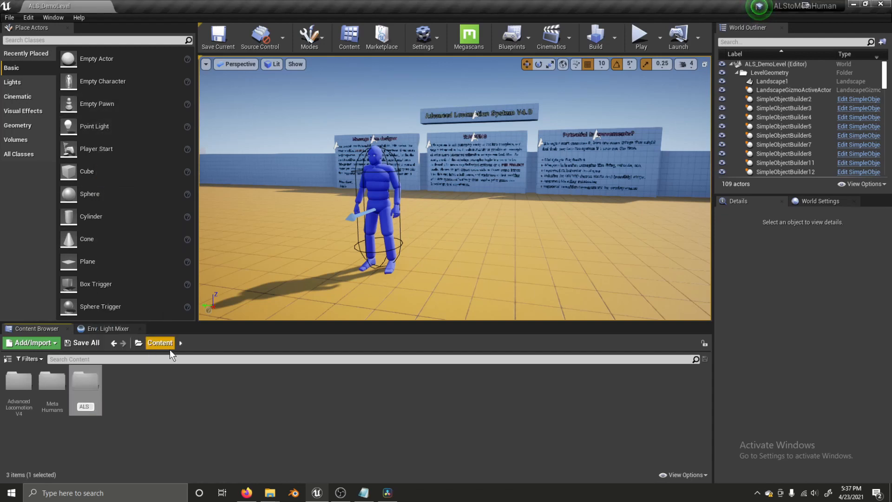
pyautogui.write('_MH')
pyautogui.press('Return')
pyautogui.doubleClick(68, 380)
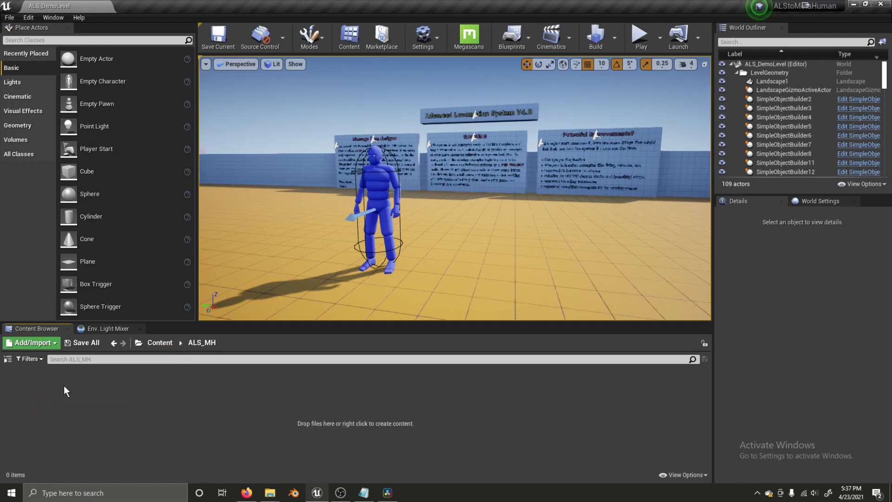
pyautogui.rightClick(63, 385)
pyautogui.click(99, 96)
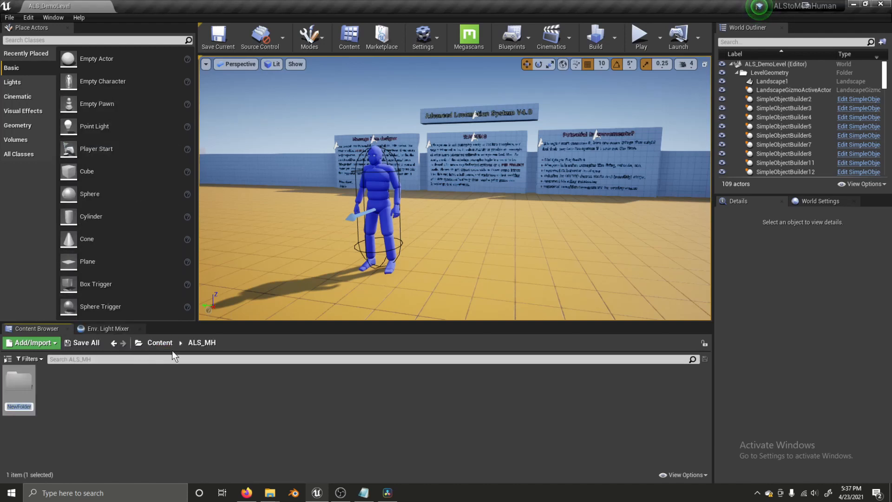
pyautogui.write('Animations')
pyautogui.press('Return')
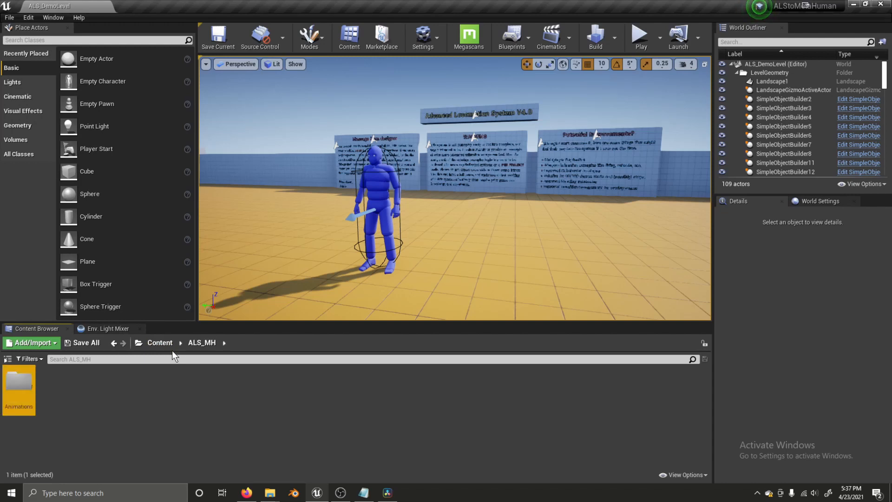
# - Inside Animations, create Montages and Sequences folders, then go back to ALS_MH
pyautogui.doubleClick(23, 391)
pyautogui.rightClick(23, 391)
pyautogui.click(76, 104)
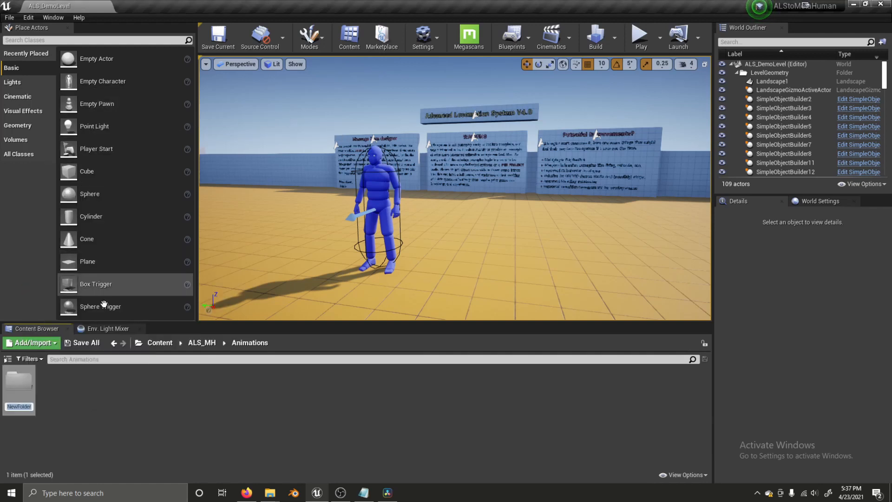
pyautogui.write('Mon')
pyautogui.write('tages')
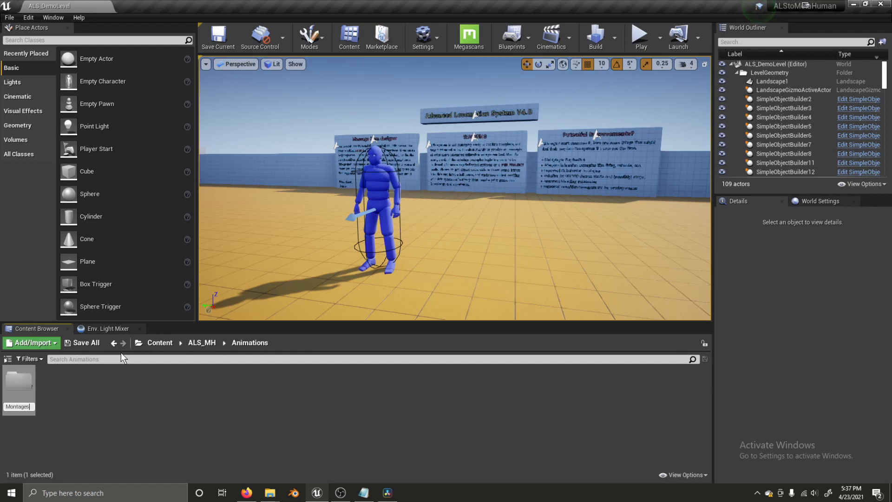
pyautogui.press('Return')
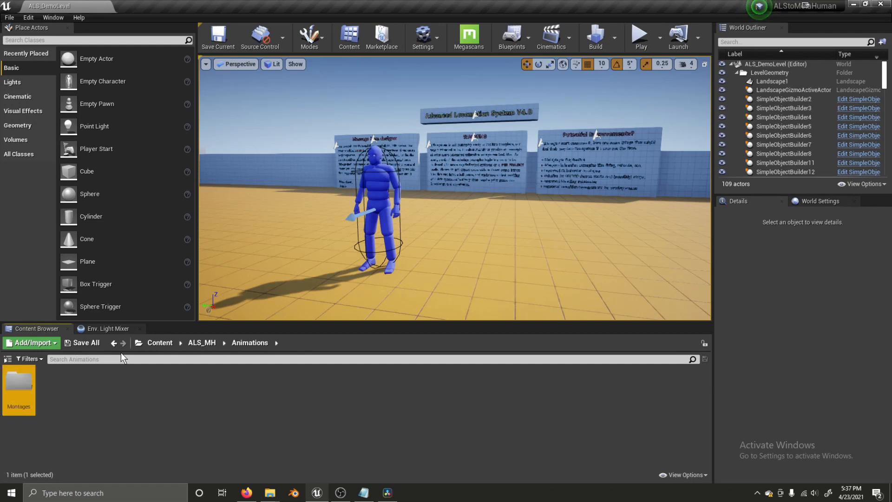
pyautogui.rightClick(98, 399)
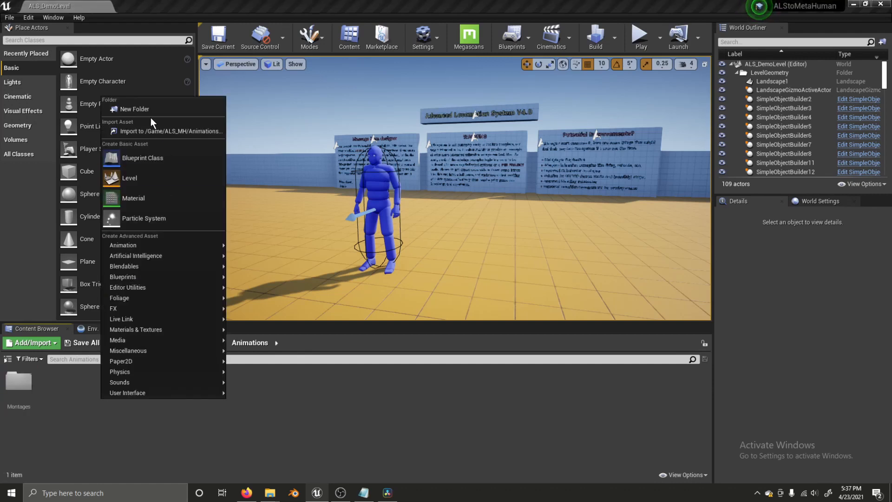
pyautogui.click(139, 110)
pyautogui.write('Sequences')
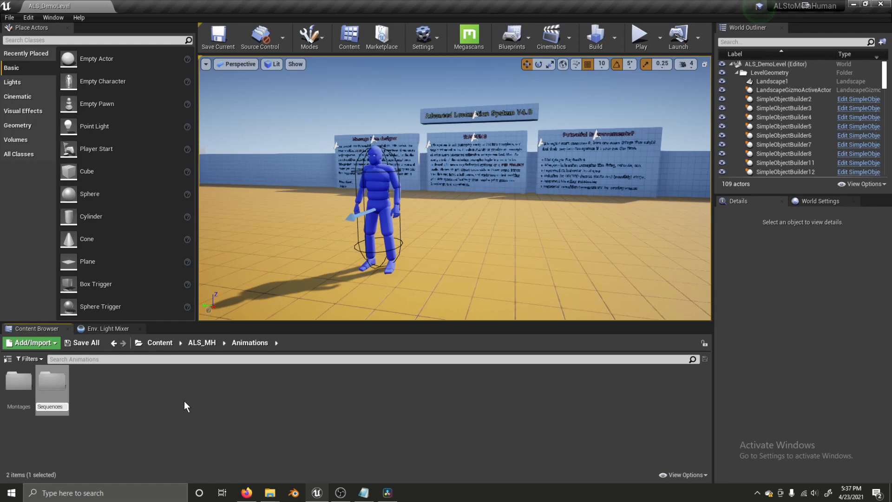
pyautogui.press('Return')
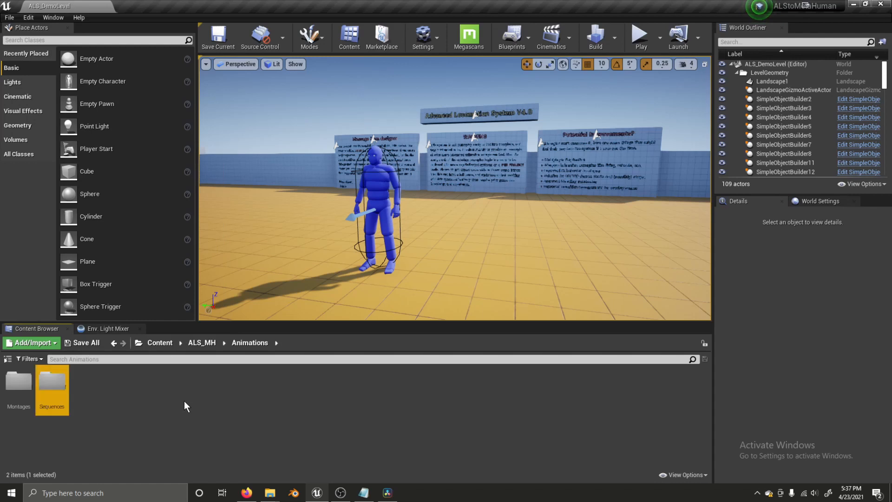
pyautogui.click(202, 343)
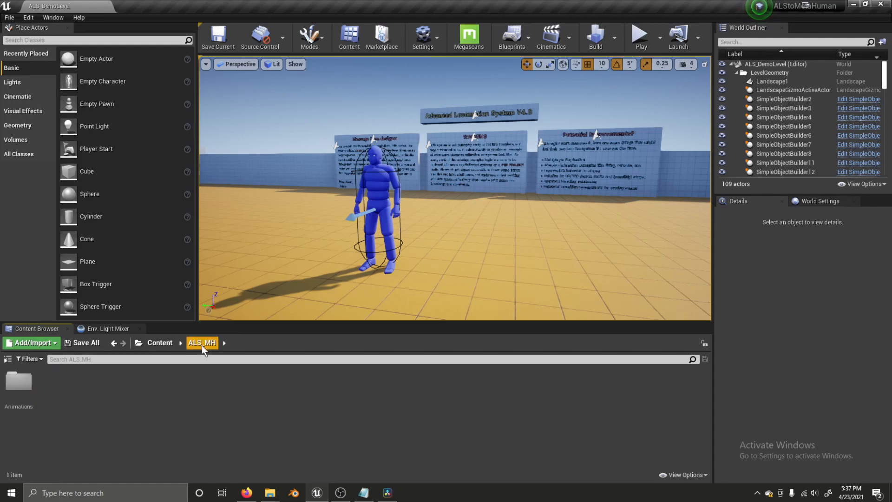
# - Paste ALS_AnimMan_CharacterBP into ALS_MH and rename the copy ALS_MetaHuman_CharacterBP
pyautogui.hotkey('ctrl', 'v')
pyautogui.rightClick(91, 399)
pyautogui.click(88, 403)
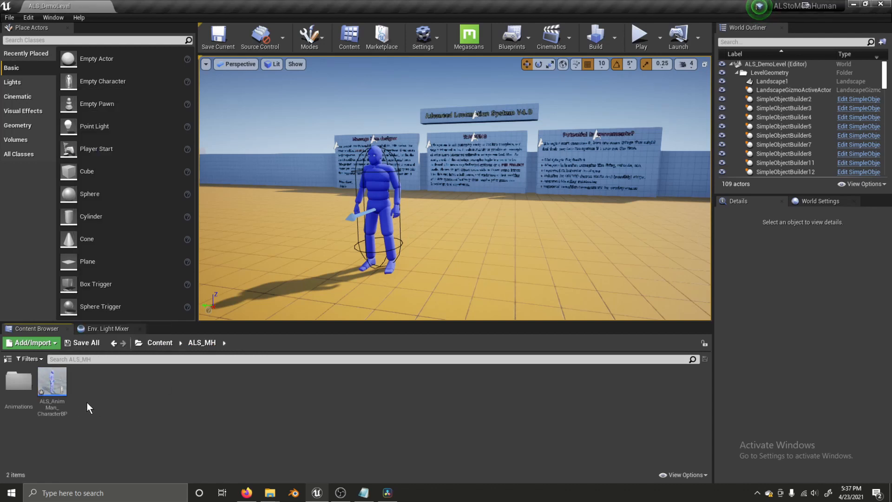
pyautogui.click(58, 391)
pyautogui.press('F2')
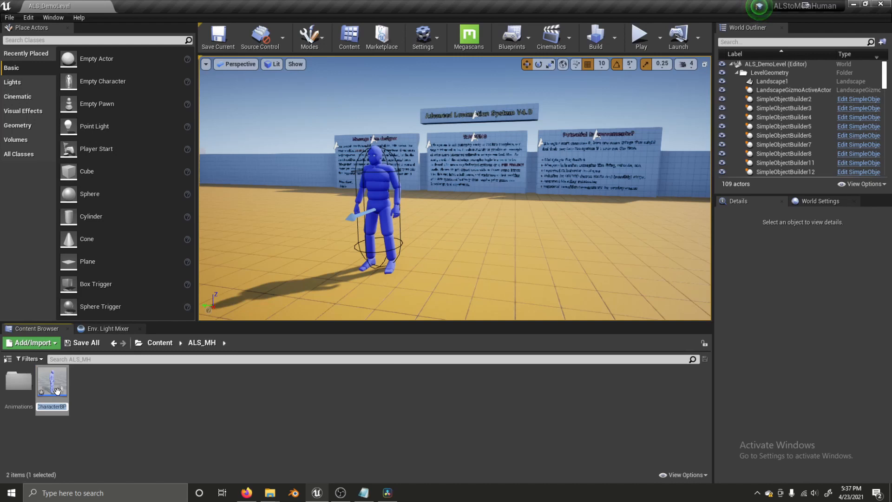
pyautogui.press('End')
pyautogui.press('BackSpace')
pyautogui.press('BackSpace')
pyautogui.press('BackSpace')
pyautogui.press('BackSpace')
pyautogui.press('BackSpace')
pyautogui.press('BackSpace')
pyautogui.press('BackSpace')
pyautogui.press('BackSpace')
pyautogui.press('BackSpace')
pyautogui.press('BackSpace')
pyautogui.press('BackSpace')
pyautogui.press('BackSpace')
pyautogui.press('BackSpace')
pyautogui.press('BackSpace')
pyautogui.press('BackSpace')
pyautogui.press('BackSpace')
pyautogui.press('BackSpace')
pyautogui.press('BackSpace')
pyautogui.press('BackSpace')
pyautogui.press('BackSpace')
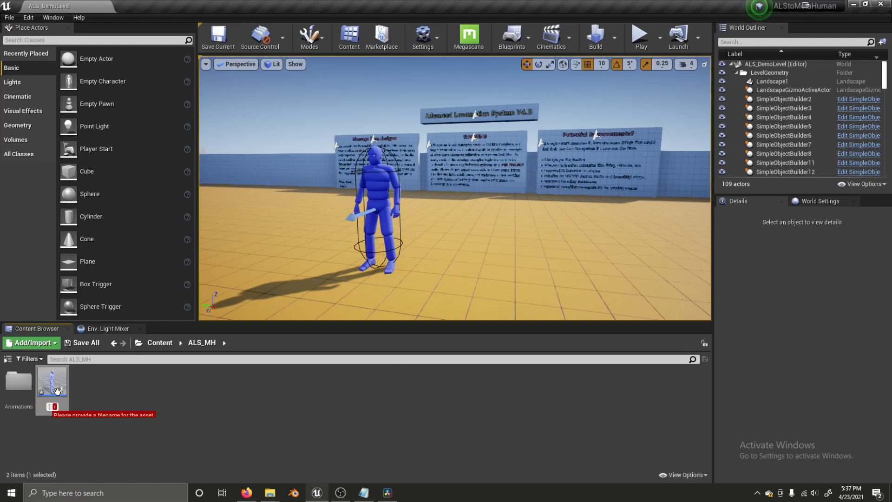
pyautogui.write('ALS')
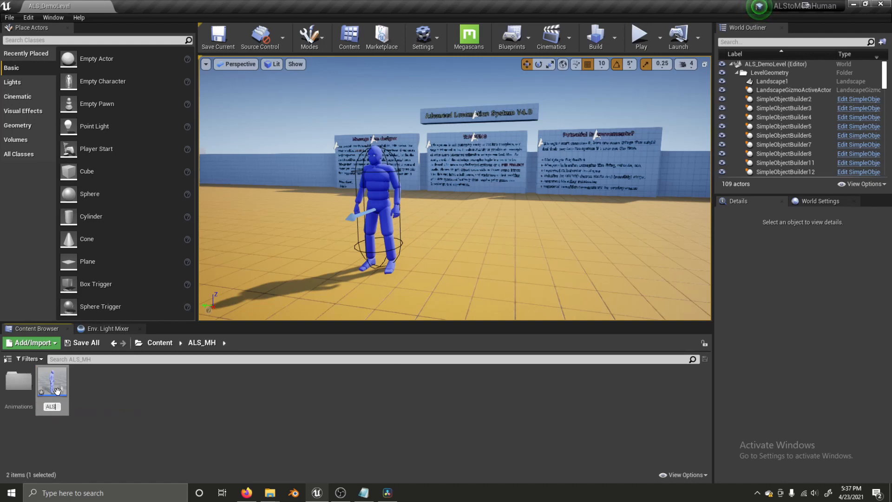
pyautogui.write('_MetaH')
pyautogui.write('uman')
pyautogui.write('_Charac')
pyautogui.write('terBP')
pyautogui.press('Return')
pyautogui.click(7, 359)
# - Find ALS_AnimBP in CharacterAssets/MannequinSkeleton and start Duplicate and Retarget on it
pyautogui.scroll(5, 62, 395)
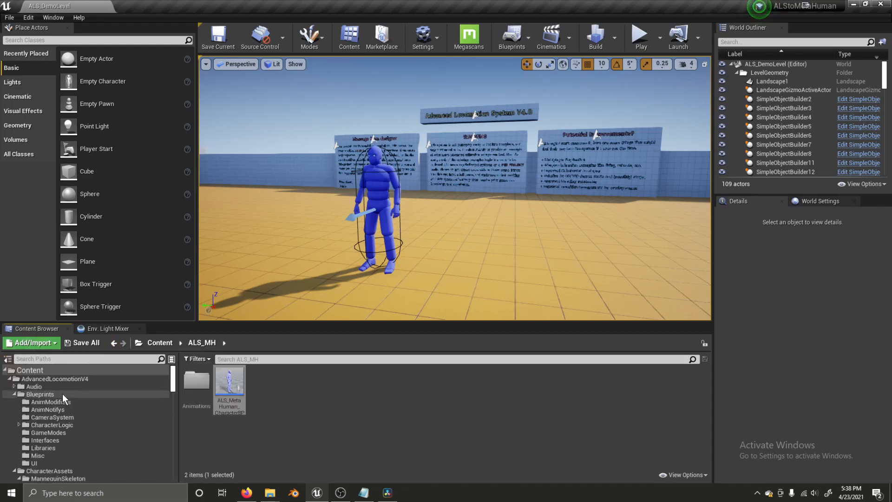
pyautogui.click(49, 379)
pyautogui.doubleClick(265, 386)
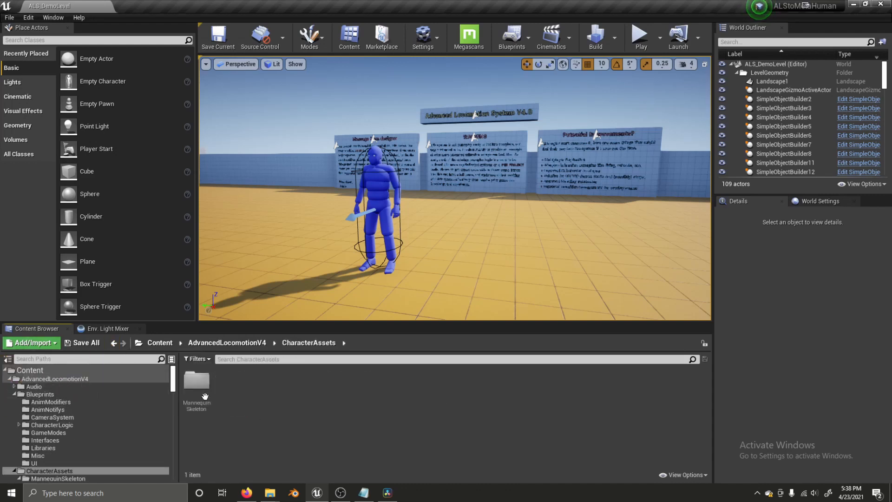
pyautogui.doubleClick(199, 395)
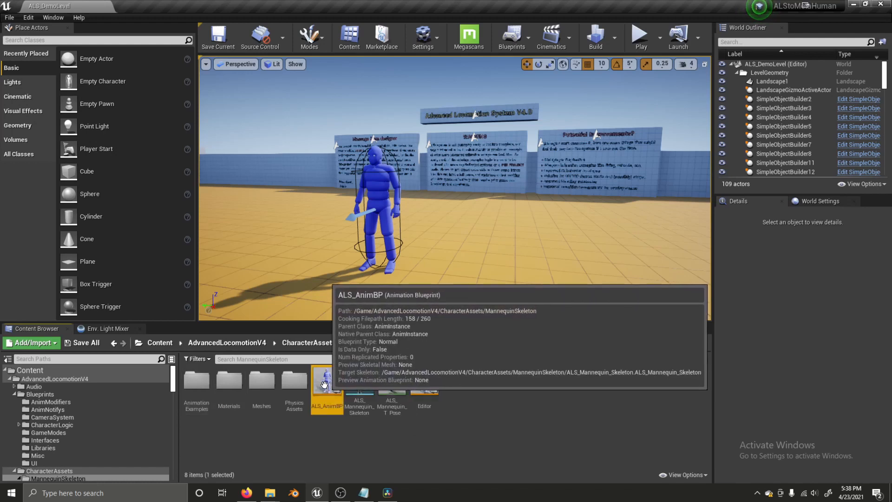
pyautogui.rightClick(324, 385)
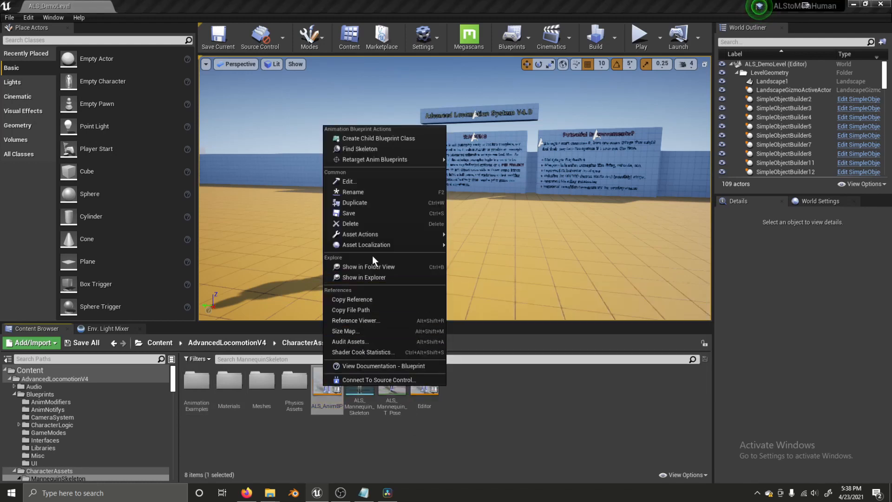
pyautogui.moveTo(378, 161)
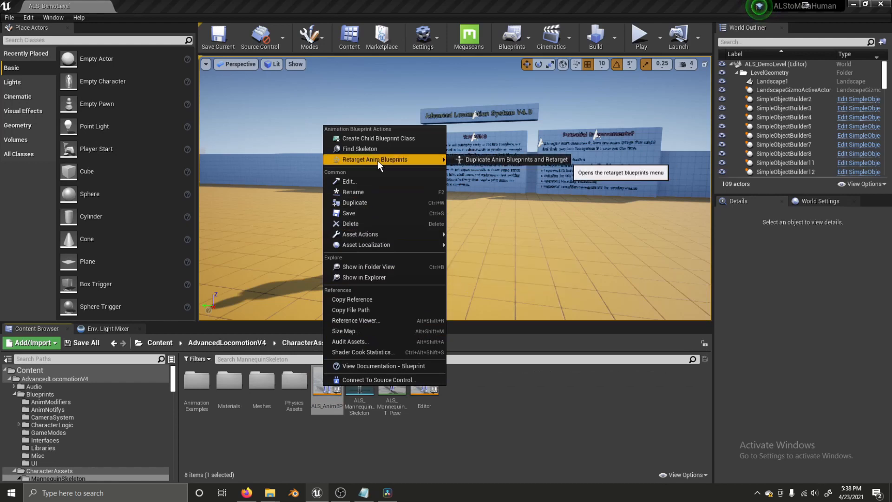
pyautogui.click(520, 161)
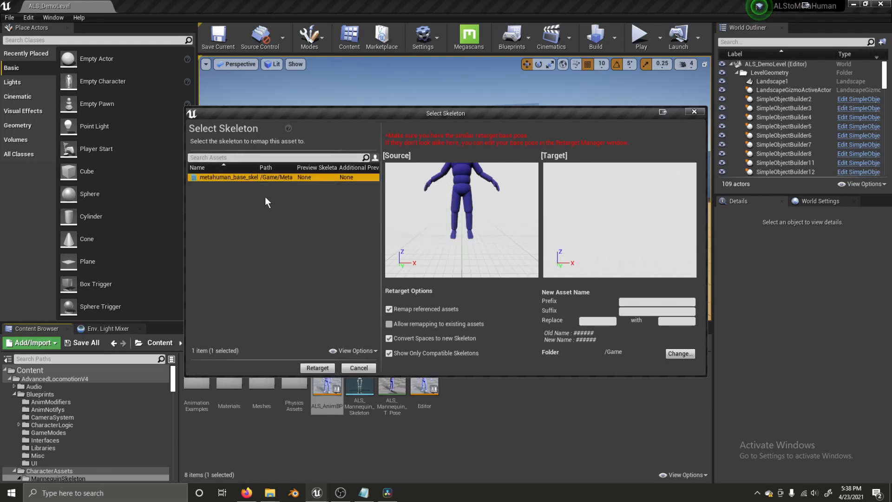
# - Replace ALS with MH in names, target ALS_MH/Animations/Sequences, and run the retarget
pyautogui.click(581, 321)
pyautogui.write('ALS')
pyautogui.press('Tab')
pyautogui.write('MH')
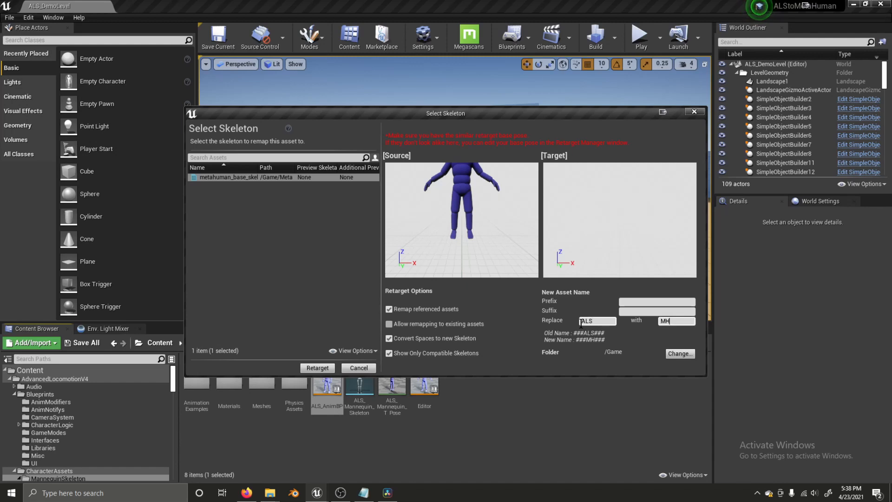
pyautogui.click(679, 354)
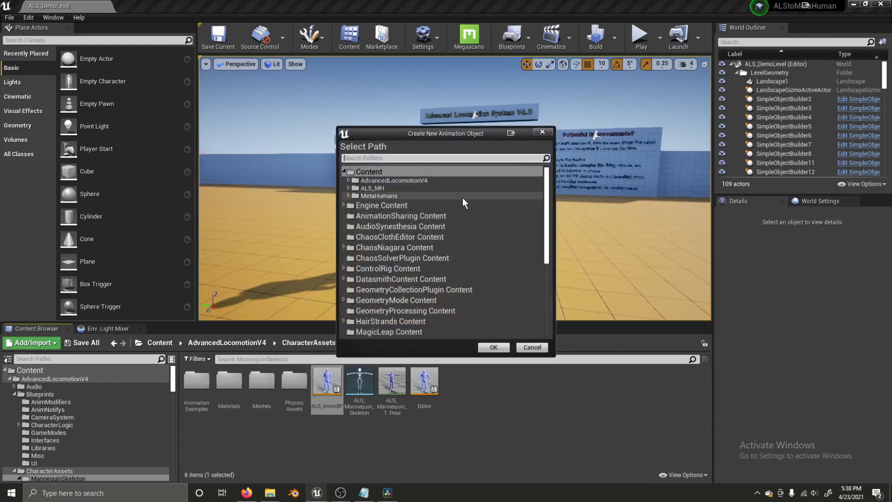
pyautogui.click(350, 189)
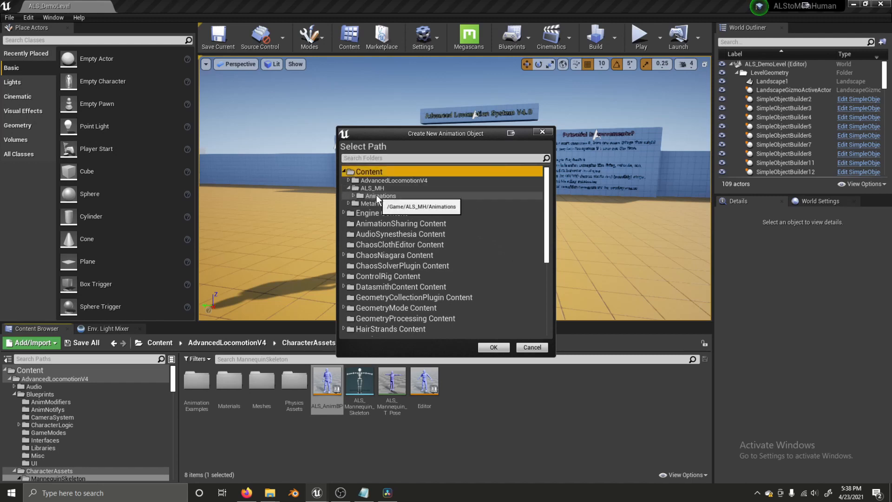
pyautogui.click(376, 195)
pyautogui.click(353, 196)
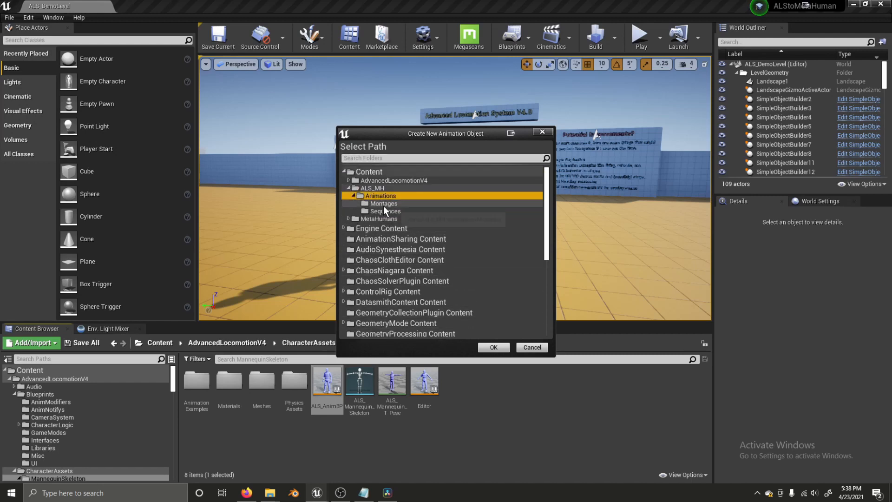
pyautogui.click(380, 211)
pyautogui.click(494, 347)
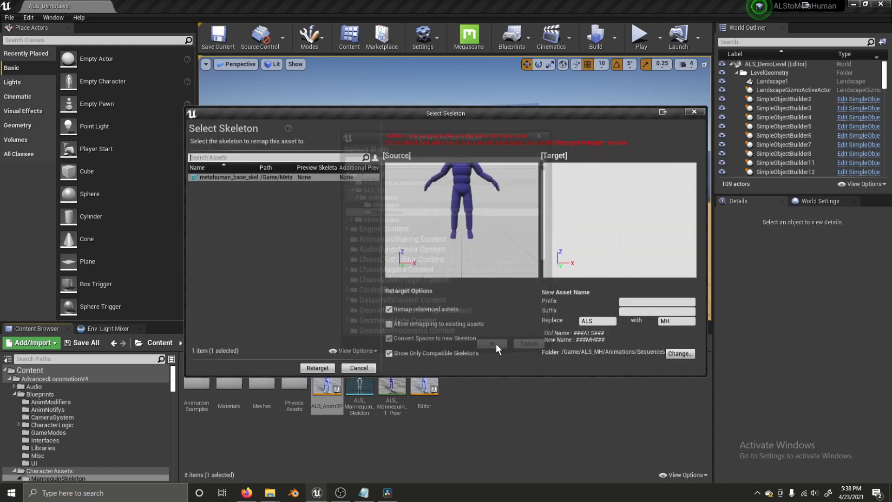
pyautogui.click(318, 369)
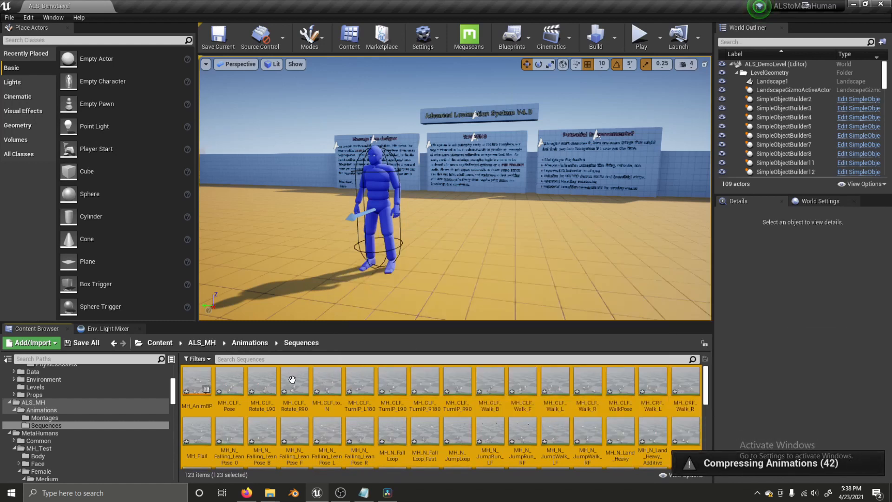
# - Preview MH_CLF_to_N, then move MH_AnimBP into Animations and return to Content
pyautogui.doubleClick(328, 388)
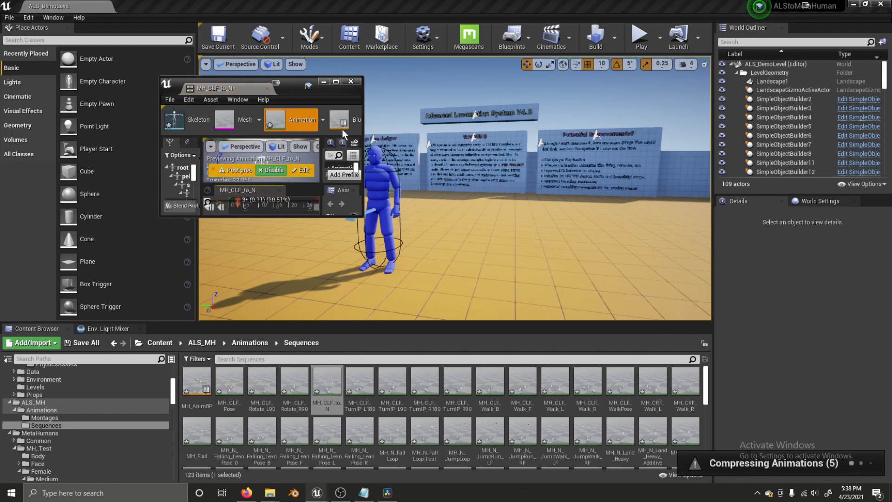
pyautogui.moveTo(244, 88); pyautogui.dragTo(178, 7)
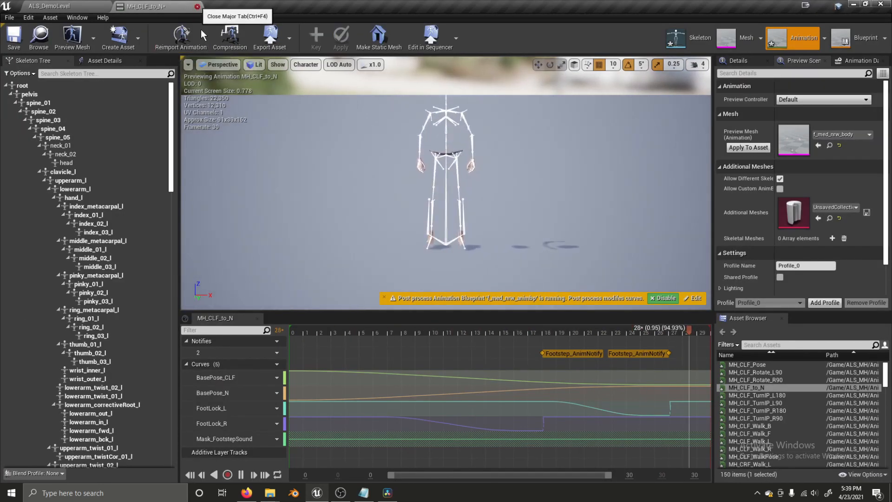
pyautogui.click(198, 6)
pyautogui.click(196, 381)
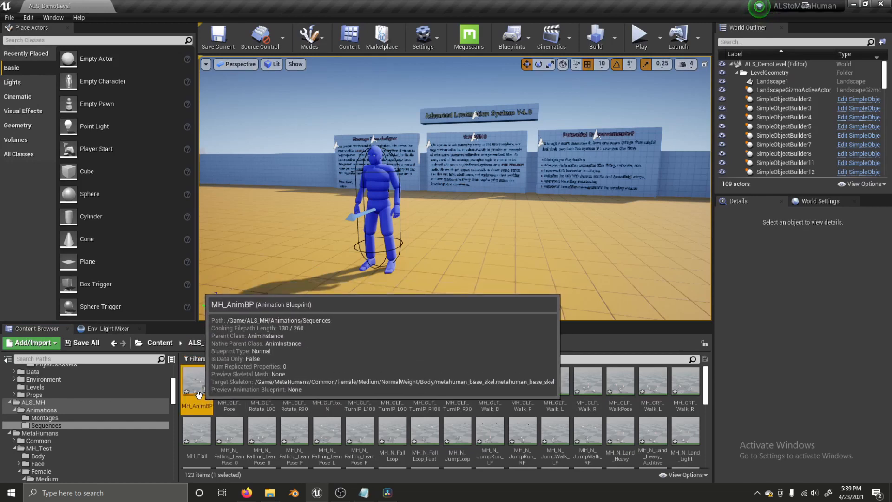
pyautogui.moveTo(196, 382); pyautogui.dragTo(63, 413)
pyautogui.click(83, 425)
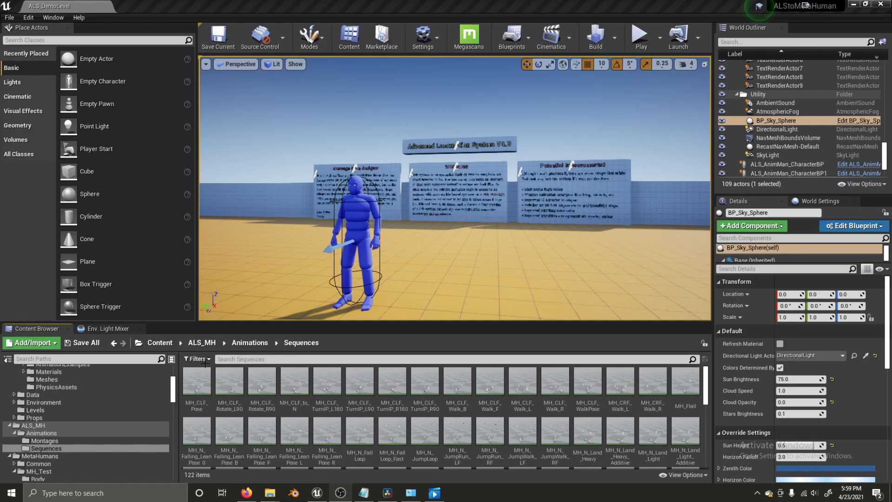
pyautogui.click(158, 343)
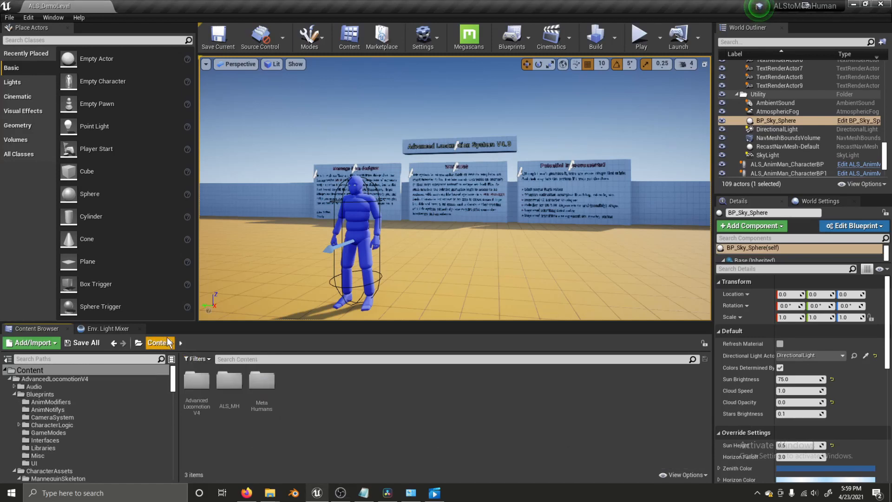
# - Open BP_MH_Test from MetaHumans/MH_Test for reference, then return to the level editor
pyautogui.doubleClick(254, 388)
pyautogui.doubleClick(228, 390)
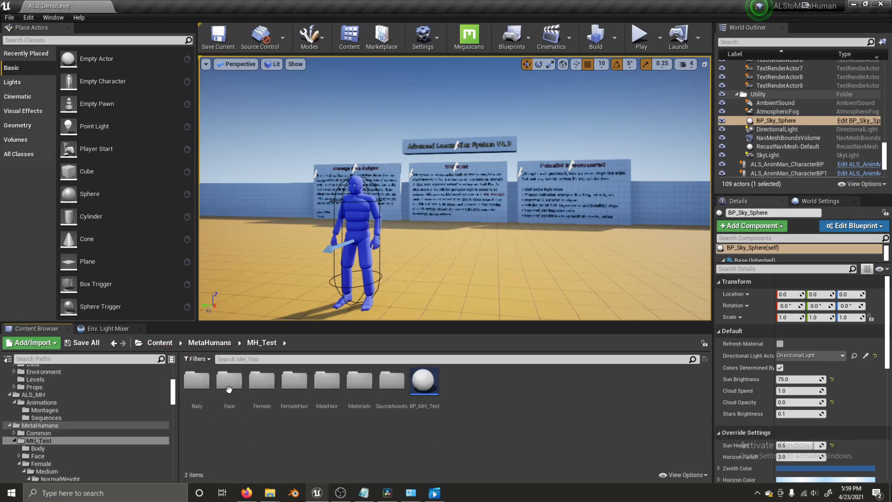
pyautogui.doubleClick(426, 386)
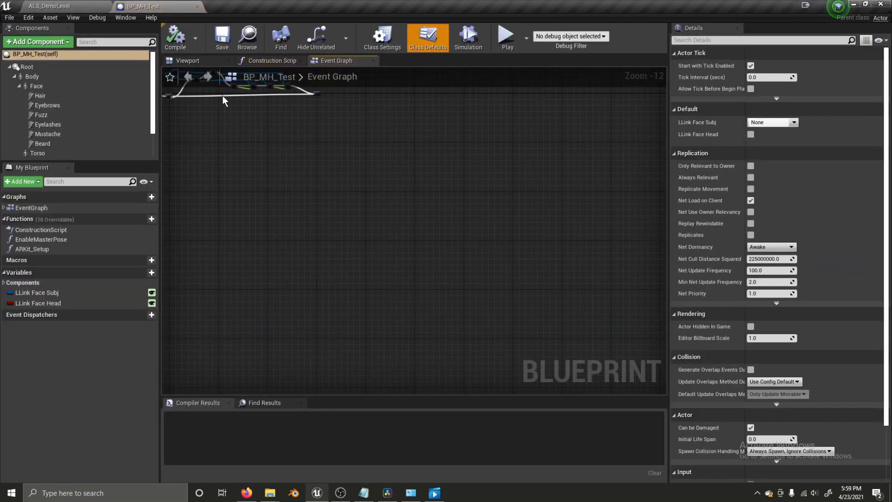
pyautogui.click(53, 2)
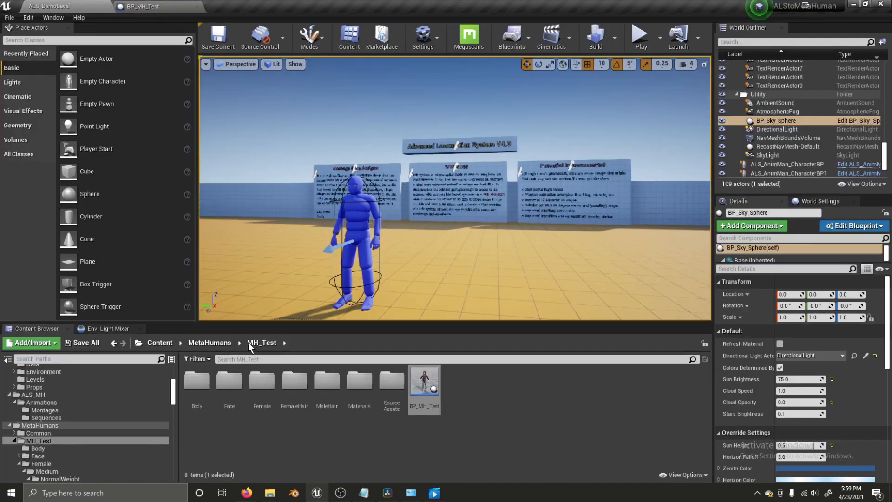
pyautogui.click(169, 342)
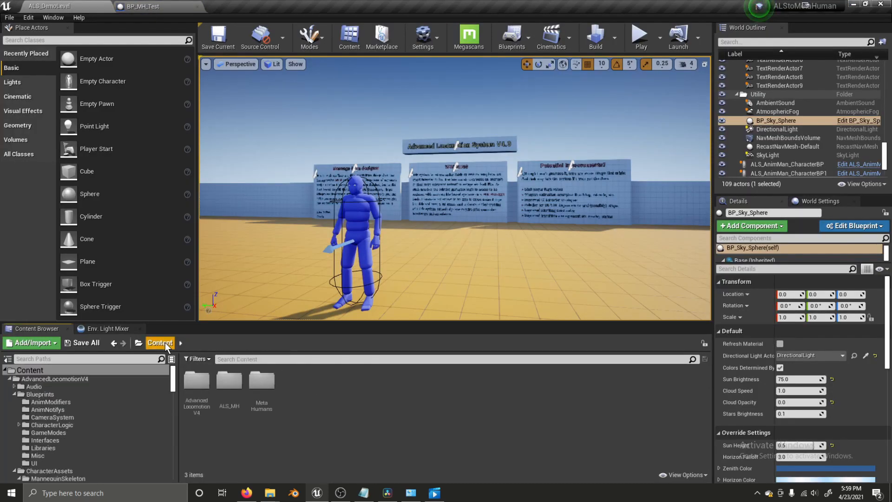
# - In ALS_MetaHuman_CharacterBP, set the Mesh component to f_med_nrw_body and compile
pyautogui.doubleClick(230, 390)
pyautogui.doubleClick(229, 389)
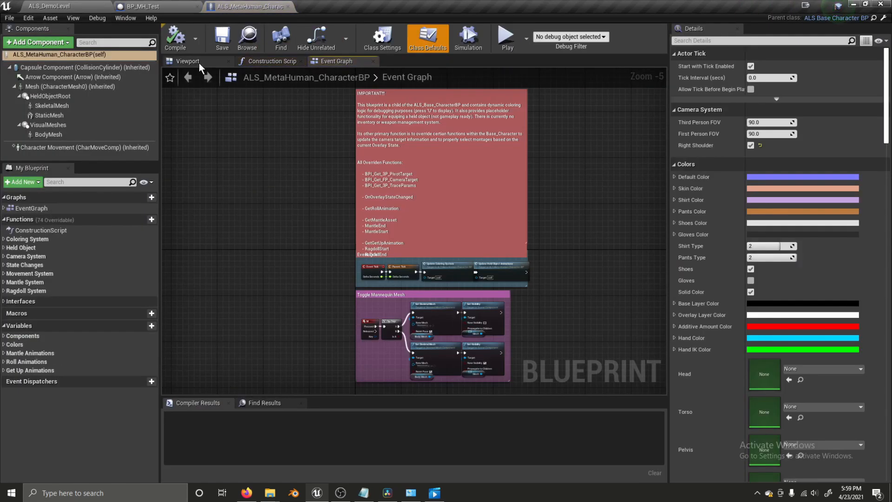
pyautogui.click(199, 63)
pyautogui.click(31, 88)
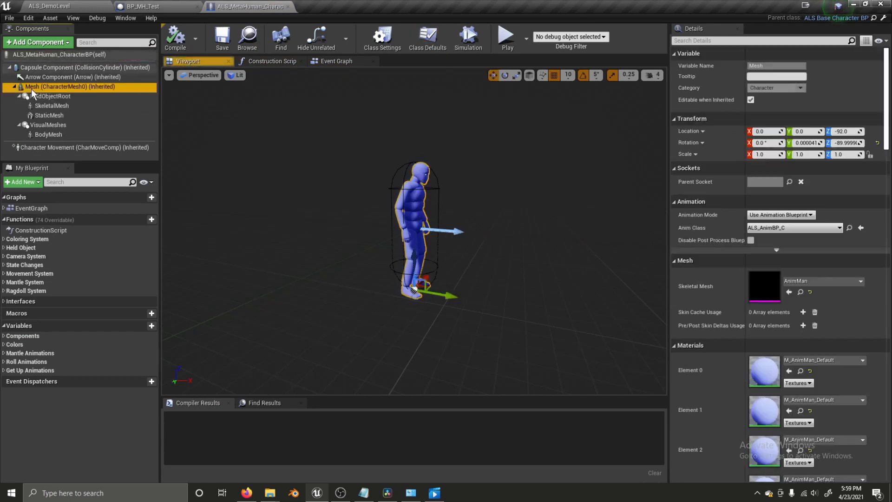
pyautogui.click(822, 282)
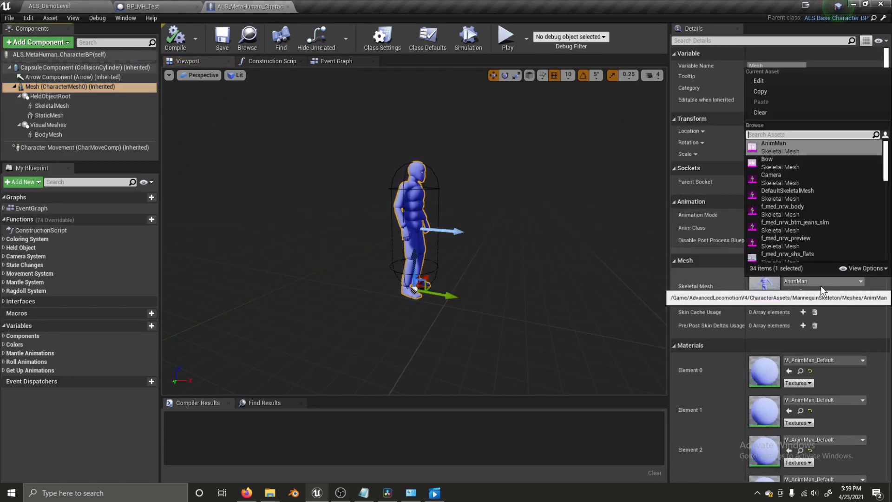
pyautogui.write('med')
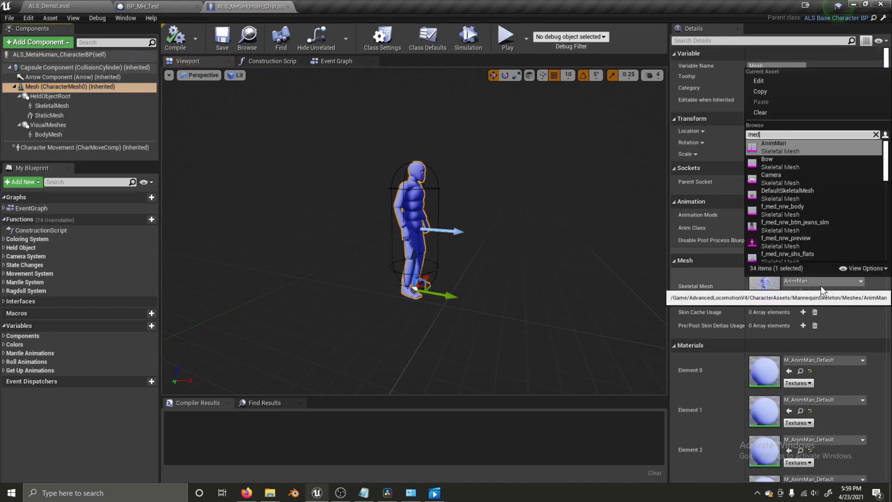
pyautogui.click(803, 148)
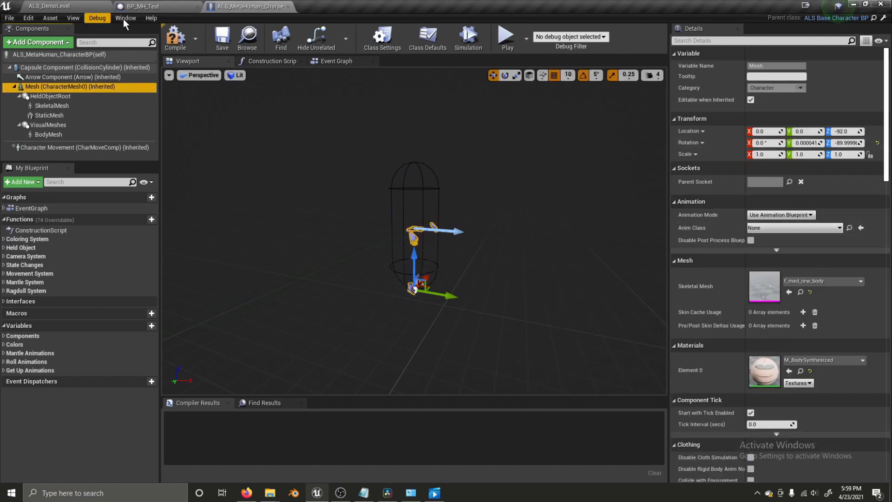
pyautogui.click(172, 40)
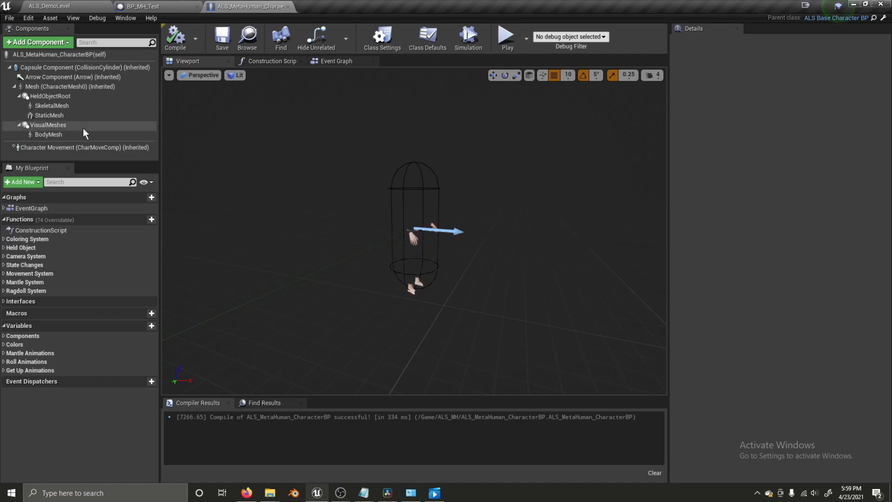
pyautogui.click(51, 86)
pyautogui.click(49, 42)
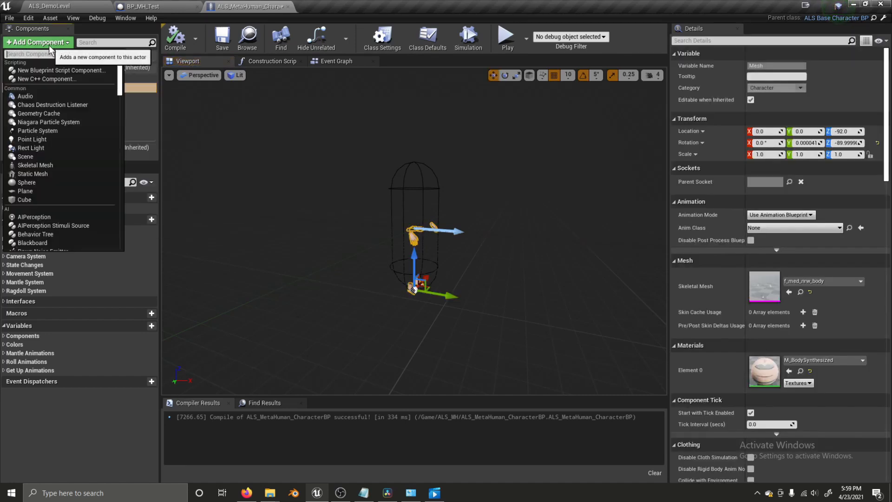
# - Add a Skeletal Mesh component renamed MH_face and assign it MH_Test_FaceMesh
pyautogui.write('ske')
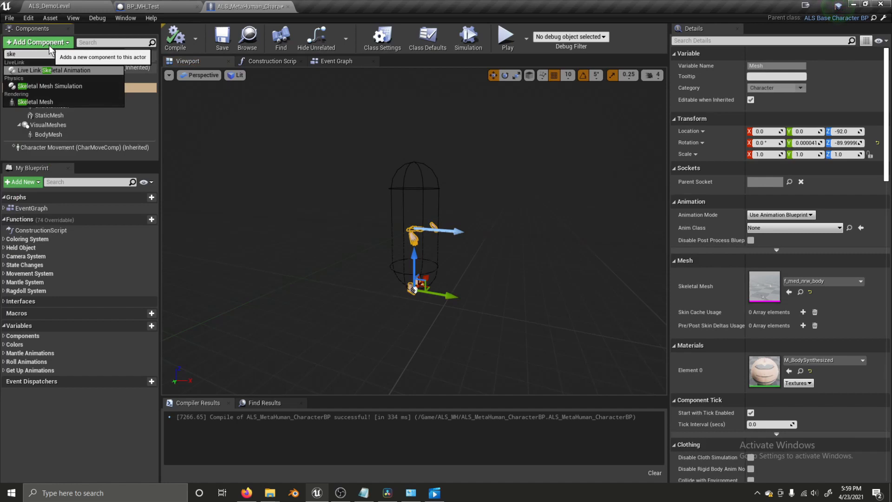
pyautogui.click(75, 100)
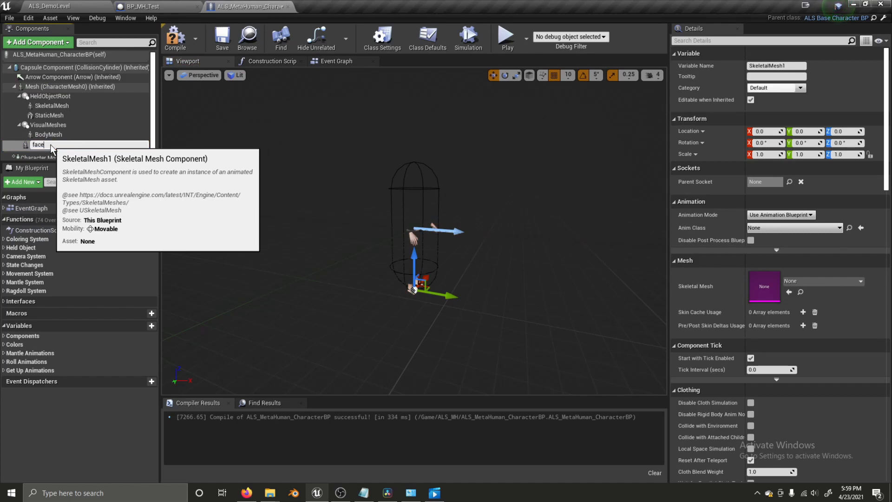
pyautogui.write('face')
pyautogui.press('Home')
pyautogui.write('MH_')
pyautogui.press('Return')
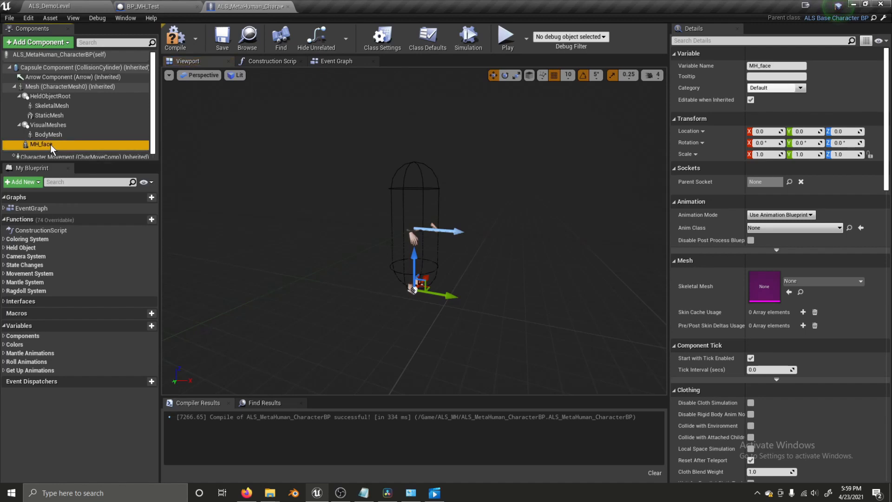
pyautogui.click(804, 281)
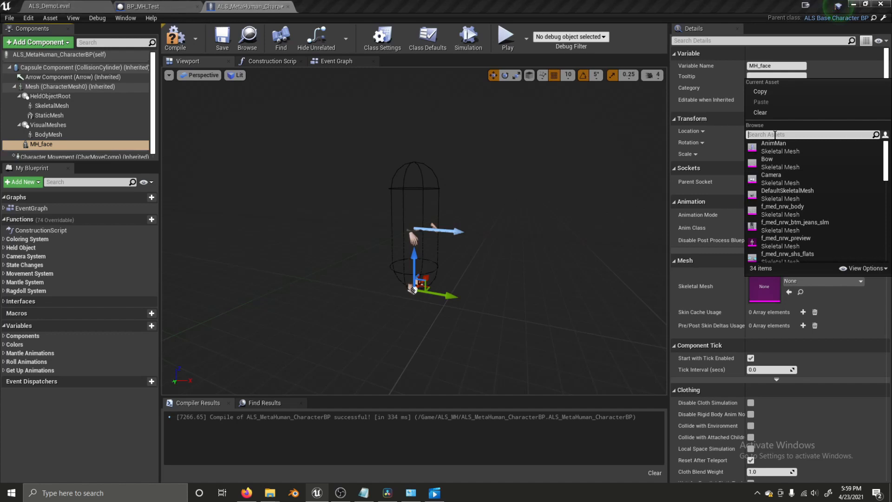
pyautogui.write('face')
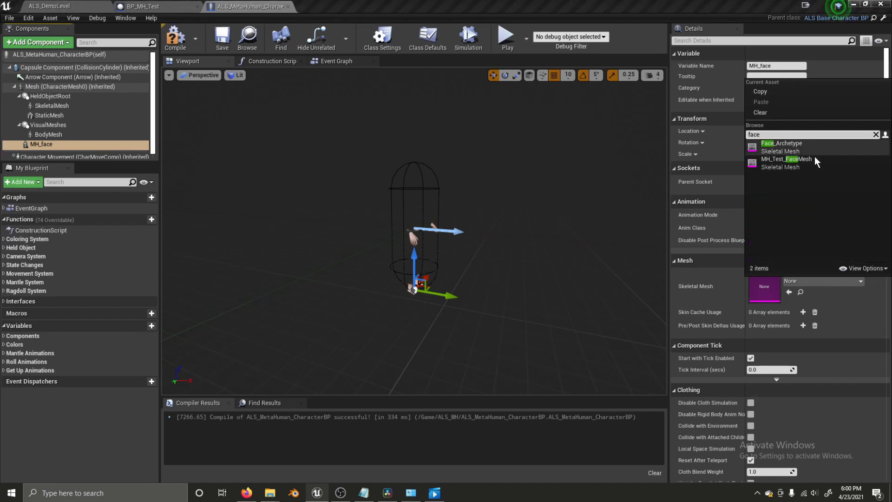
pyautogui.click(760, 160)
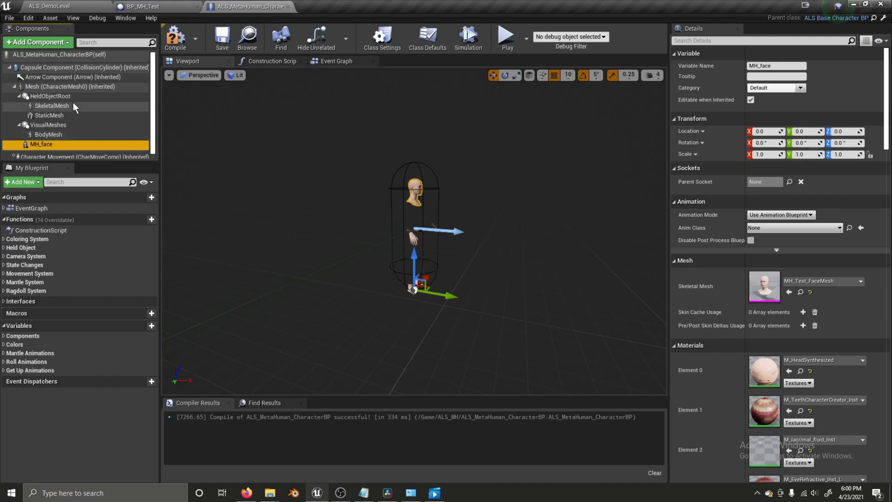
pyautogui.click(43, 87)
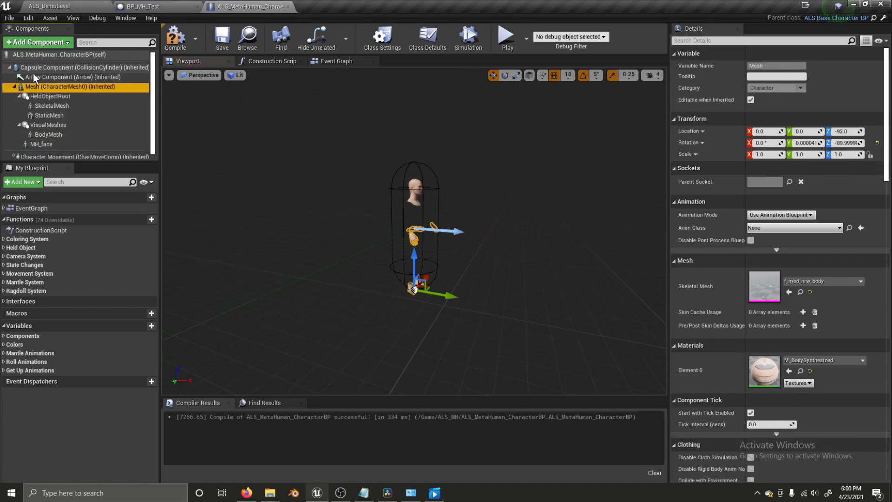
# - Add a skeletal mesh component named MH_Torso to the character Blueprint
pyautogui.click(37, 42)
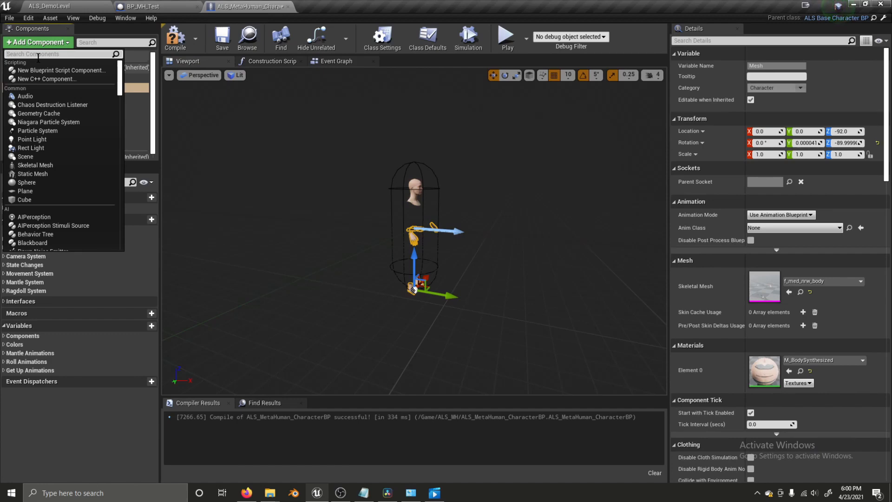
pyautogui.write('skel')
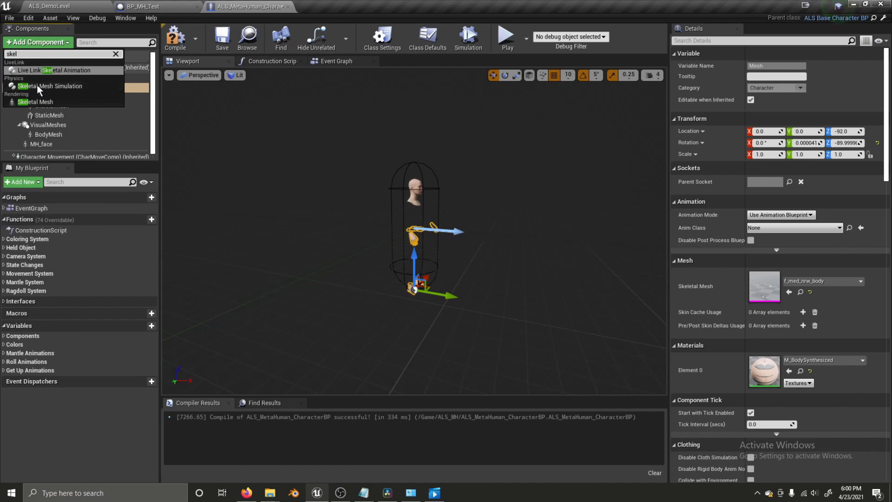
pyautogui.click(35, 101)
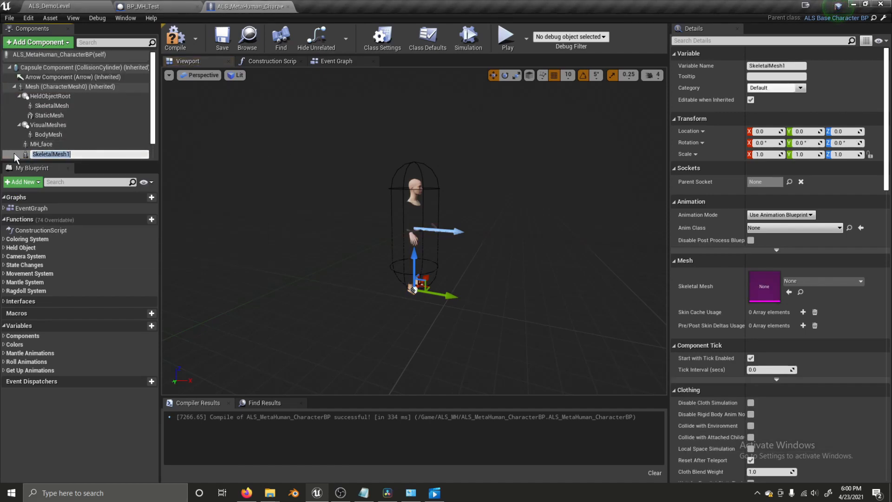
pyautogui.write('MH_Torso')
pyautogui.press('Return')
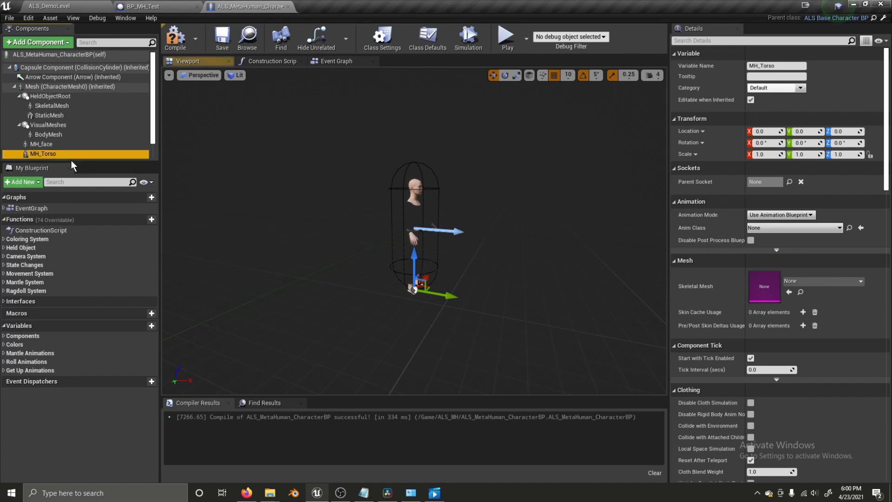
# - Duplicate MH_Torso twice, naming the copies MH_Legs and MH_Feet
pyautogui.hotkey('ctrl', 'w')
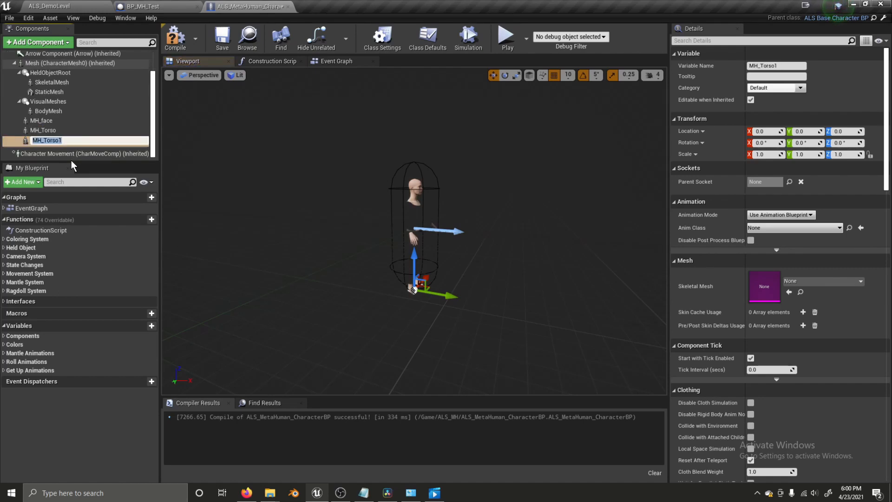
pyautogui.press('Right')
pyautogui.press('Return')
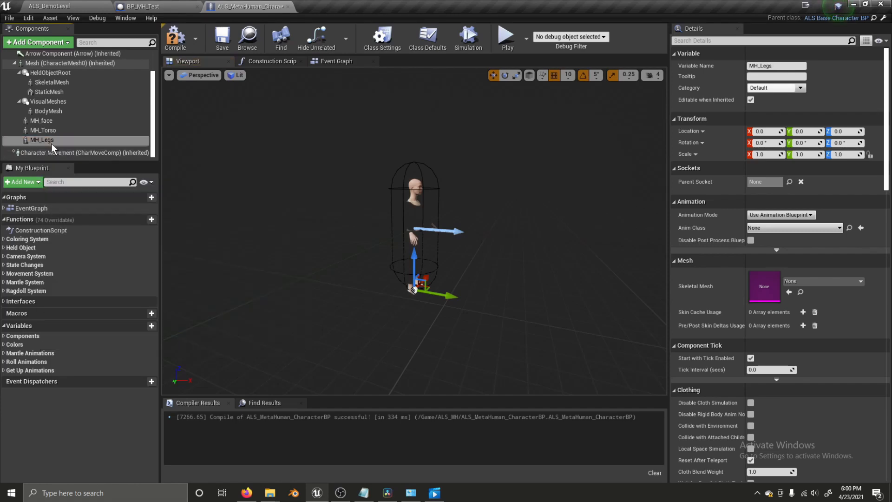
pyautogui.hotkey('ctrl', 'w')
pyautogui.write('MH_')
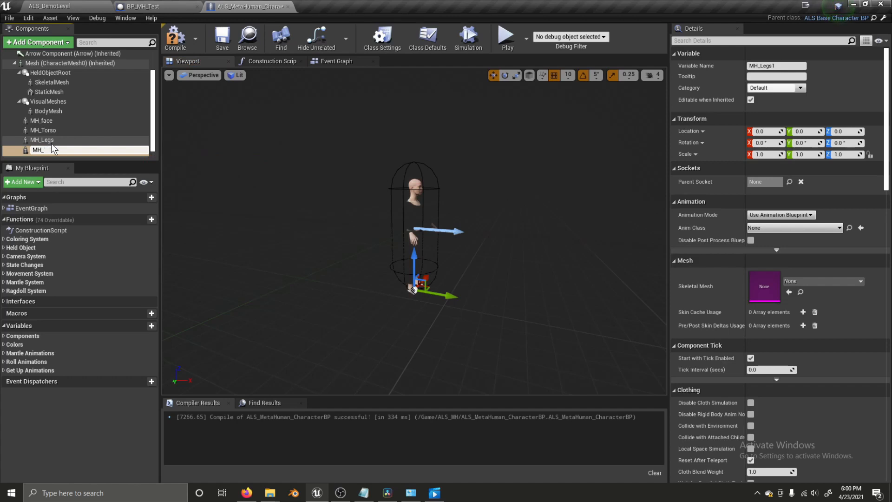
pyautogui.write('Leet')
pyautogui.press('Return')
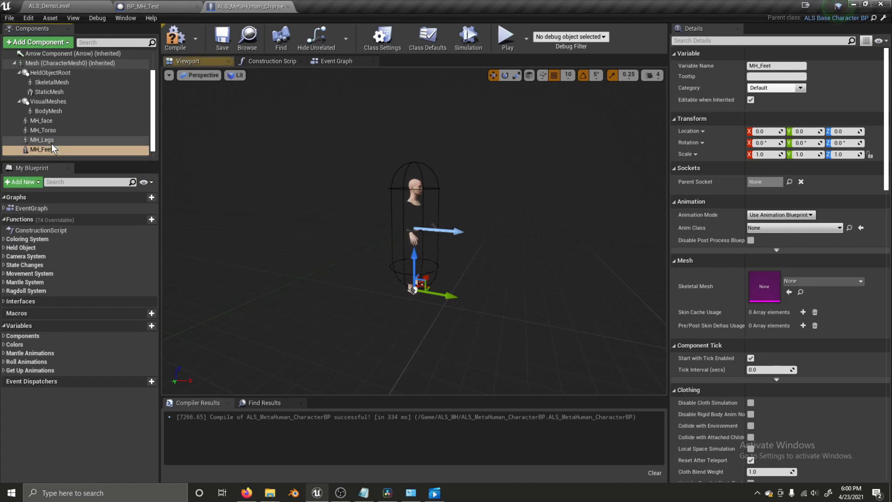
pyautogui.click(56, 131)
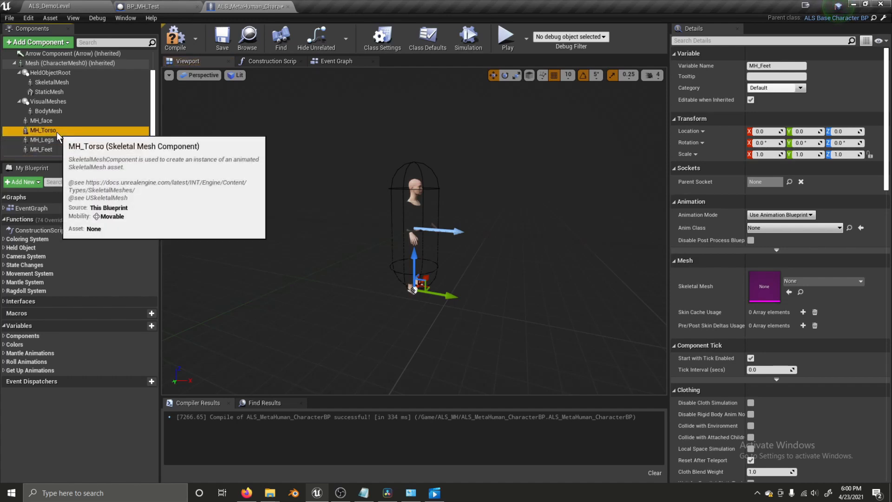
# - Search the mesh list for 'torso' and 'shirt', then check BP_MH_Test's Torso mesh for reference
pyautogui.click(805, 280)
pyautogui.write('torso')
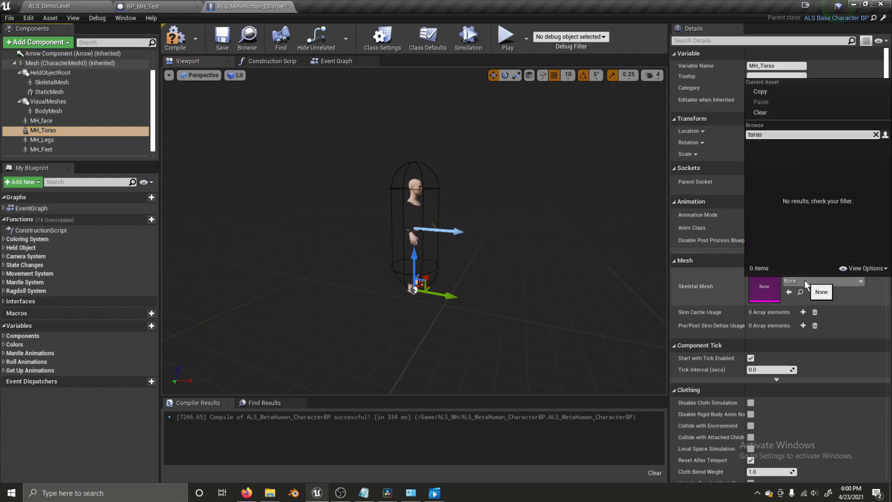
pyautogui.press('BackSpace')
pyautogui.press('BackSpace')
pyautogui.write('shirt')
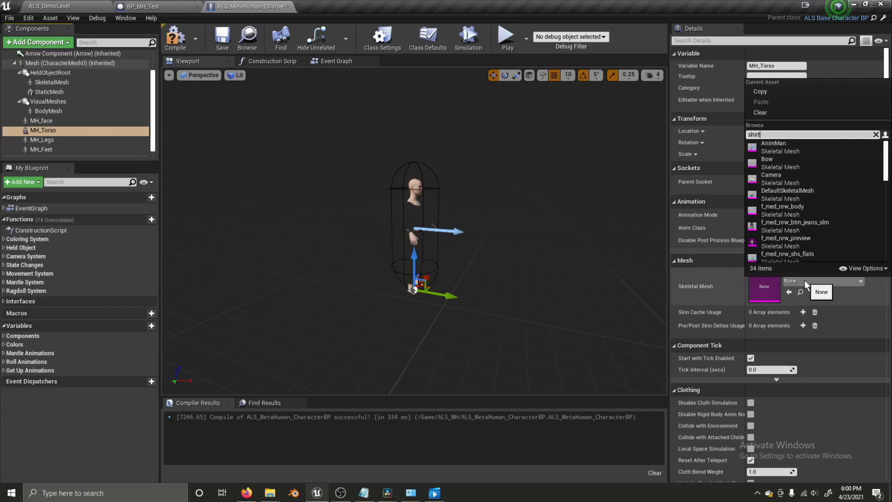
pyautogui.press('BackSpace')
pyautogui.press('BackSpace')
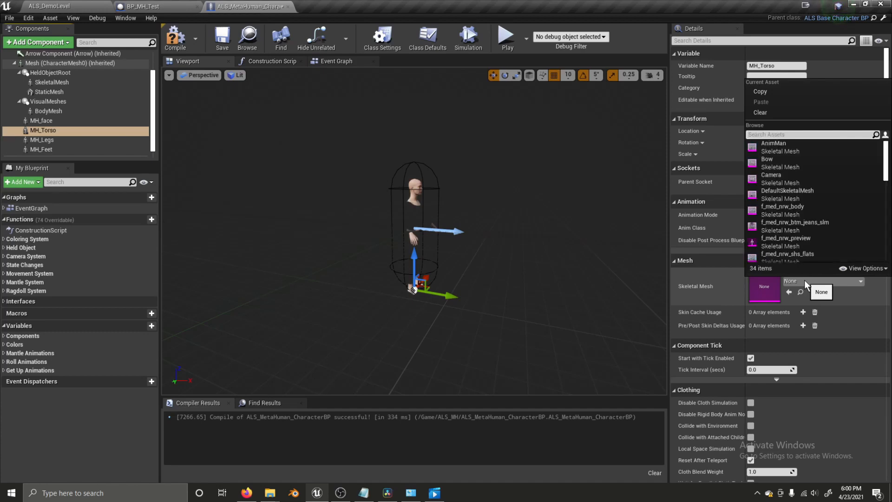
pyautogui.press('Escape')
pyautogui.click(163, 6)
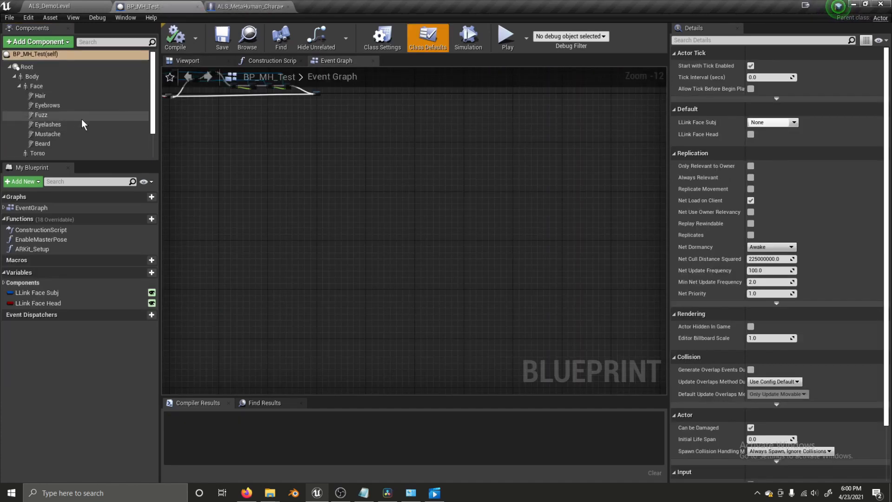
pyautogui.scroll(-2, 58, 126)
pyautogui.click(46, 123)
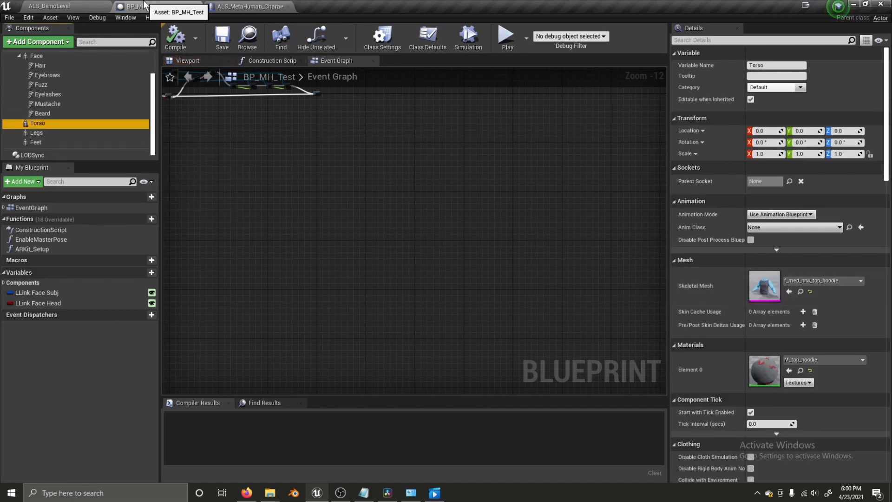
pyautogui.click(246, 6)
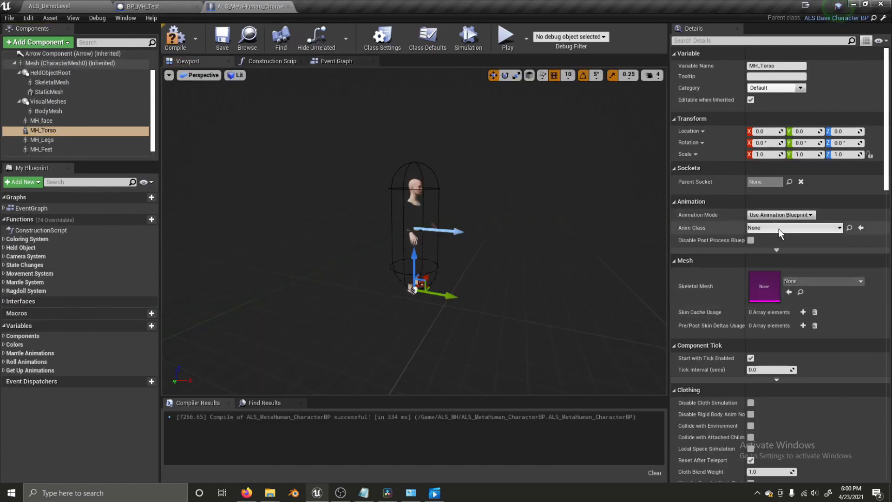
# - Assign f_med_nrw_top_hoodie as MH_Torso's skeletal mesh by searching 'top'
pyautogui.click(779, 227)
pyautogui.click(800, 280)
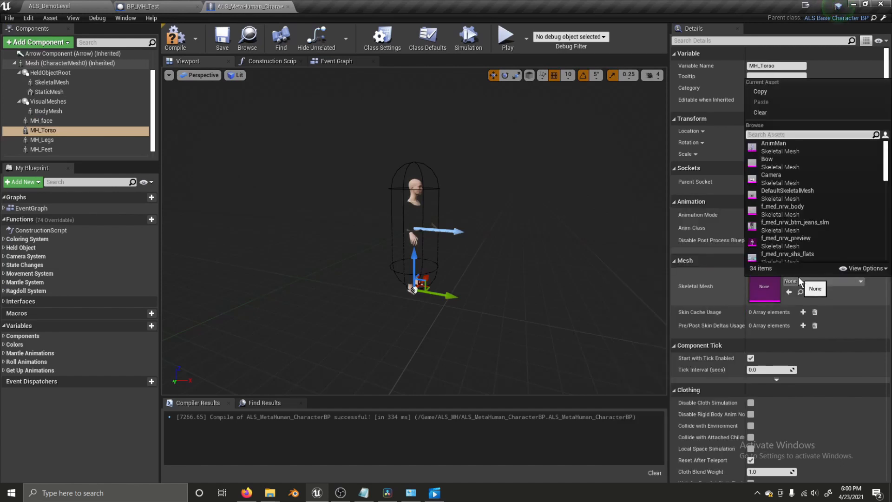
pyautogui.write('top')
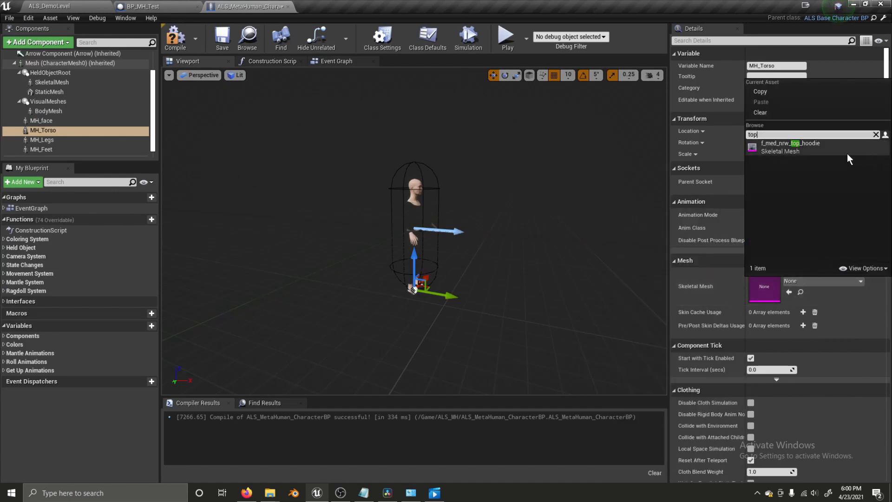
pyautogui.click(839, 149)
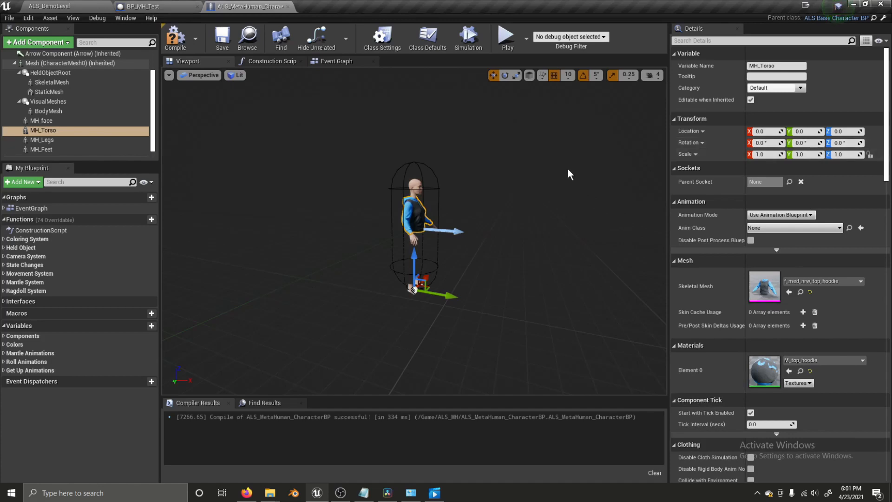
pyautogui.click(98, 140)
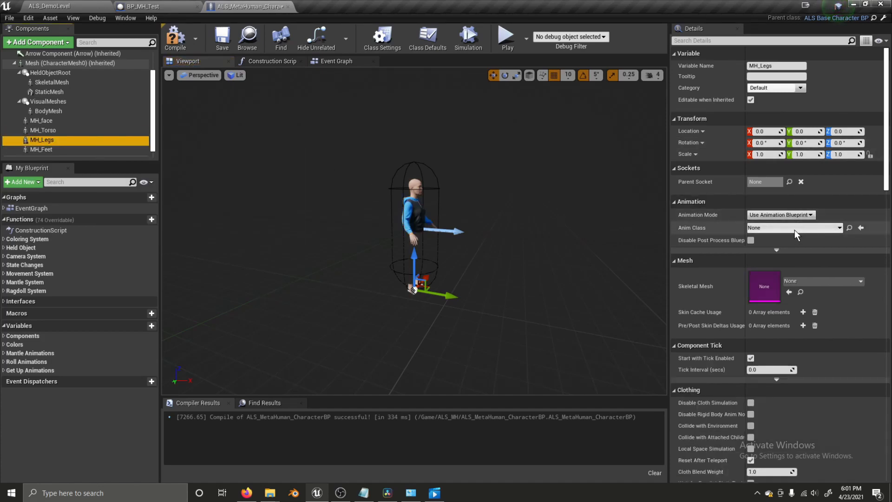
# - Search the mesh list for 'bottom' and check which mesh BP_MH_Test's Legs component uses
pyautogui.click(807, 279)
pyautogui.write('botto')
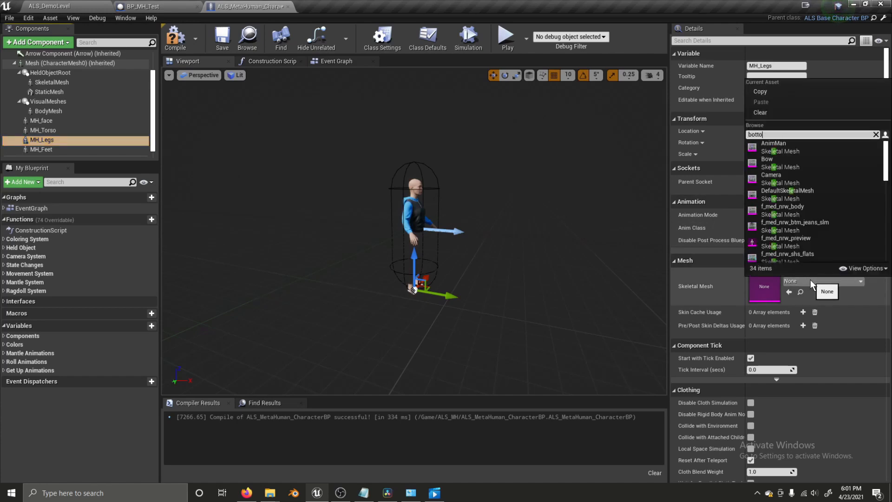
pyautogui.write('m')
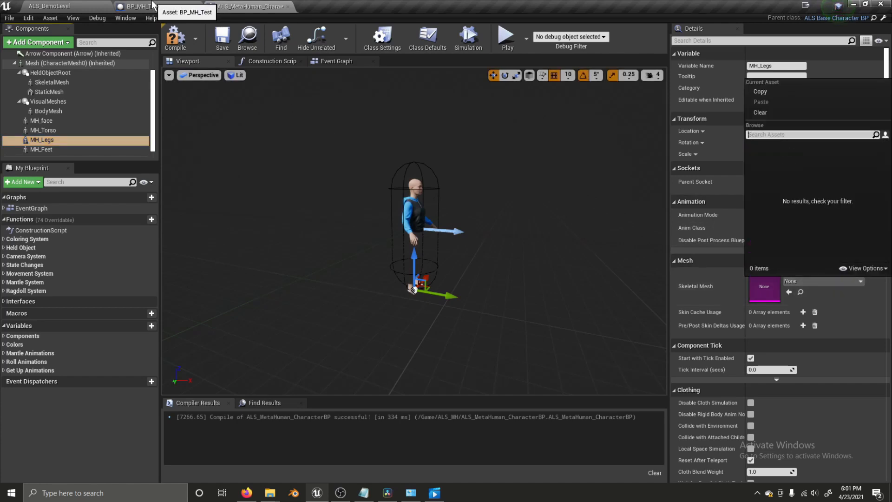
pyautogui.click(144, 6)
pyautogui.click(70, 133)
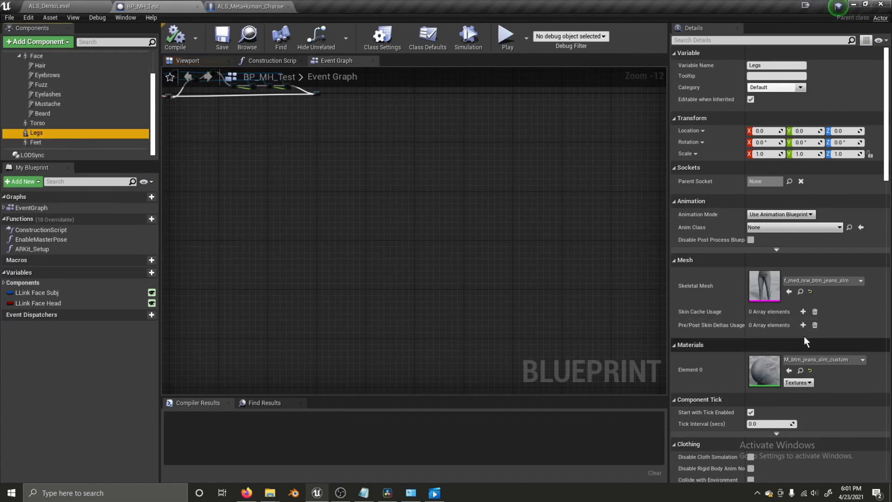
pyautogui.click(231, 6)
# - Assign f_med_nrw_btm_jeans_slm as MH_Legs' skeletal mesh via a 'btm' search
pyautogui.click(798, 230)
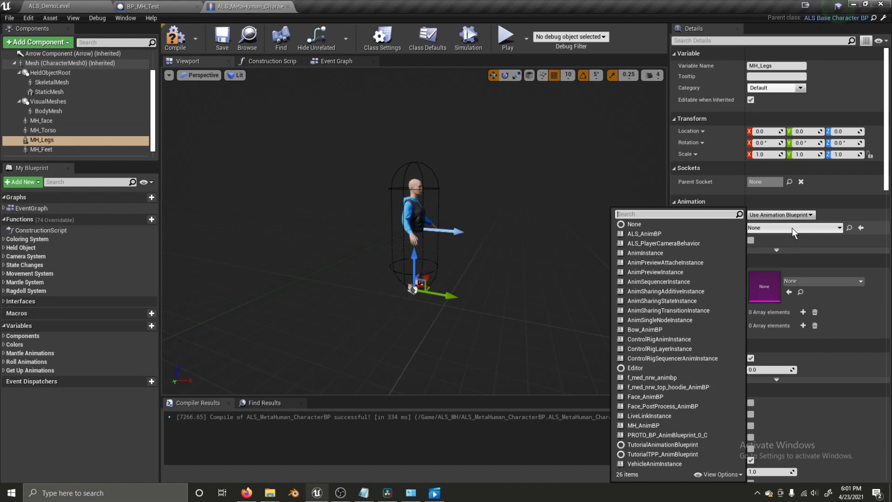
pyautogui.write('bt')
pyautogui.click(805, 278)
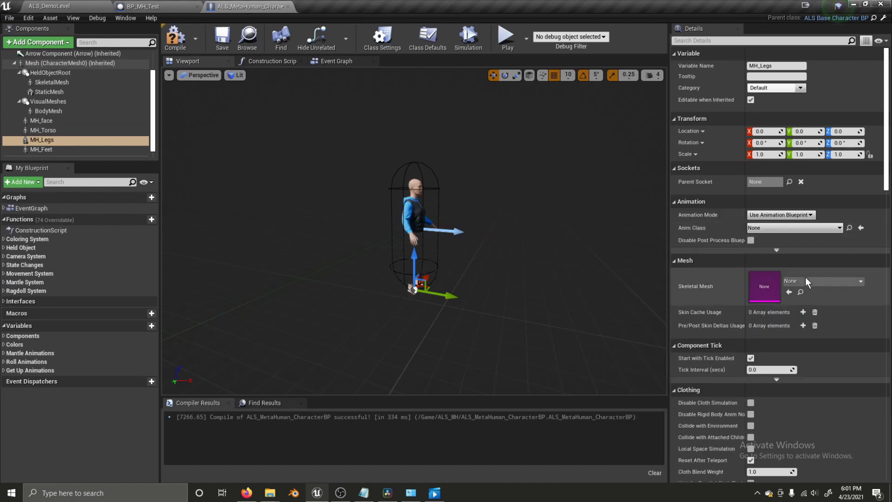
pyautogui.click(802, 281)
pyautogui.write('btm')
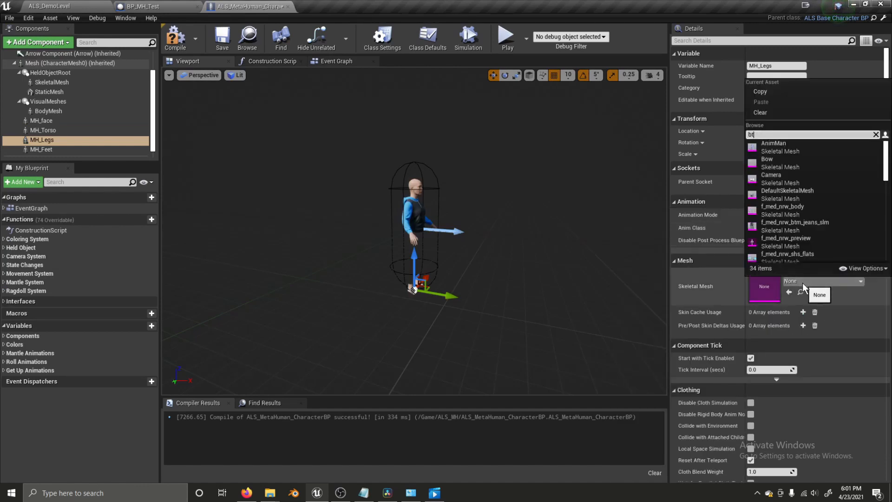
pyautogui.click(777, 154)
# - Give MH_Feet the f_med_nrw_shs_flats skeletal mesh
pyautogui.click(115, 149)
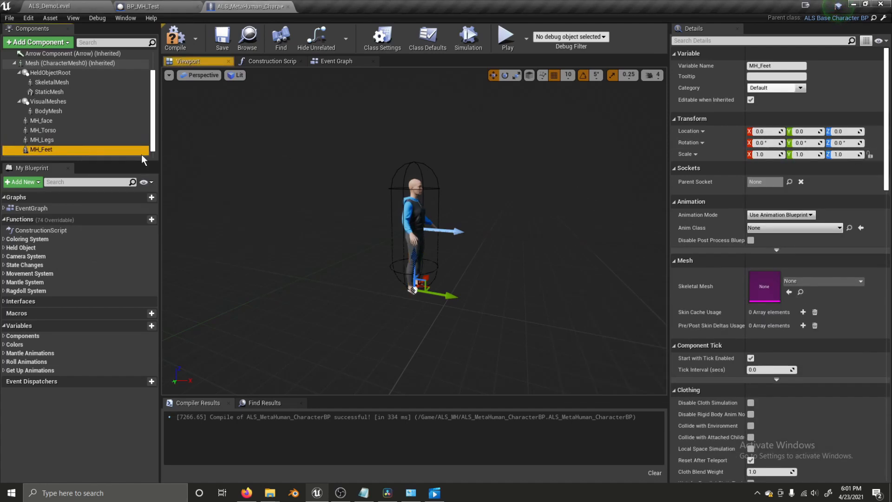
pyautogui.click(790, 281)
pyautogui.write('shgs==')
pyautogui.press('BackSpace')
pyautogui.press('BackSpace')
pyautogui.press('BackSpace')
pyautogui.press('BackSpace')
pyautogui.write('shs')
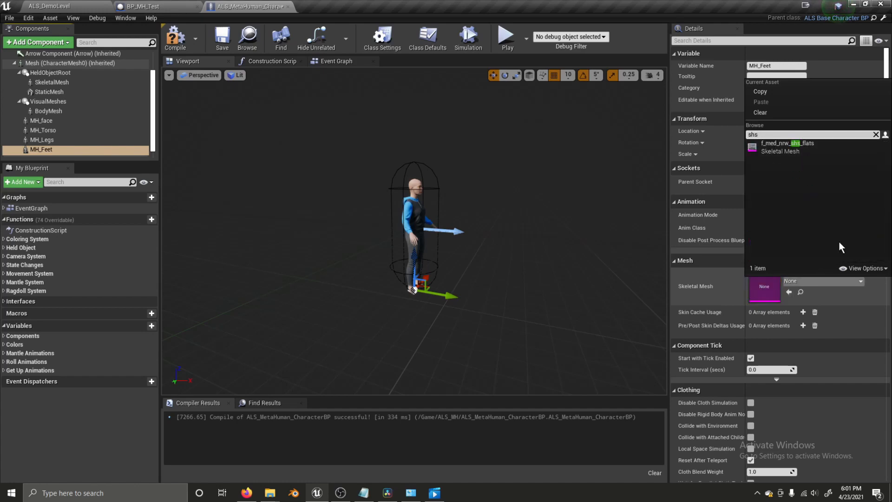
pyautogui.click(810, 149)
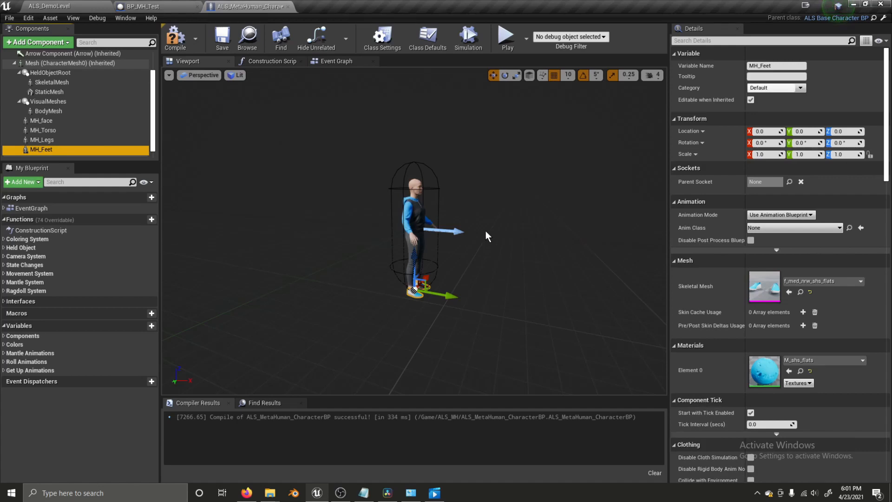
pyautogui.click(414, 306)
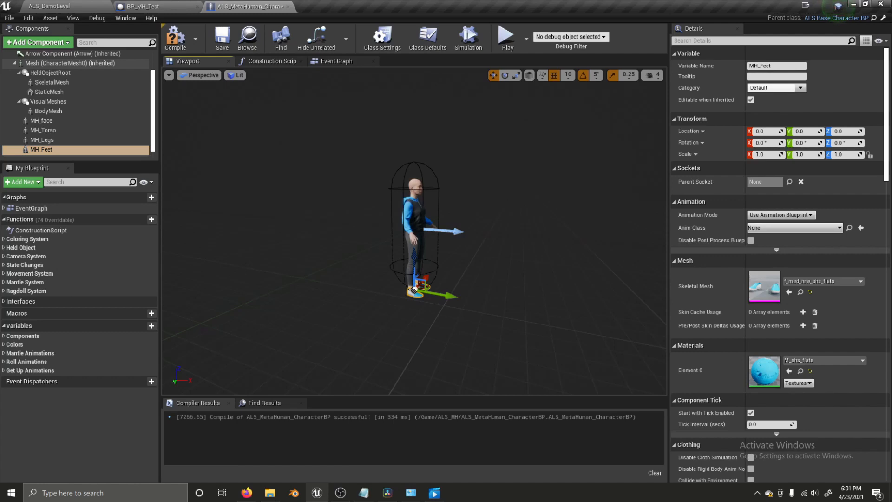
# - Check BP_MH_Test's Torso material and give MH_Torso the red M_top_hoodie instance
pyautogui.click(144, 7)
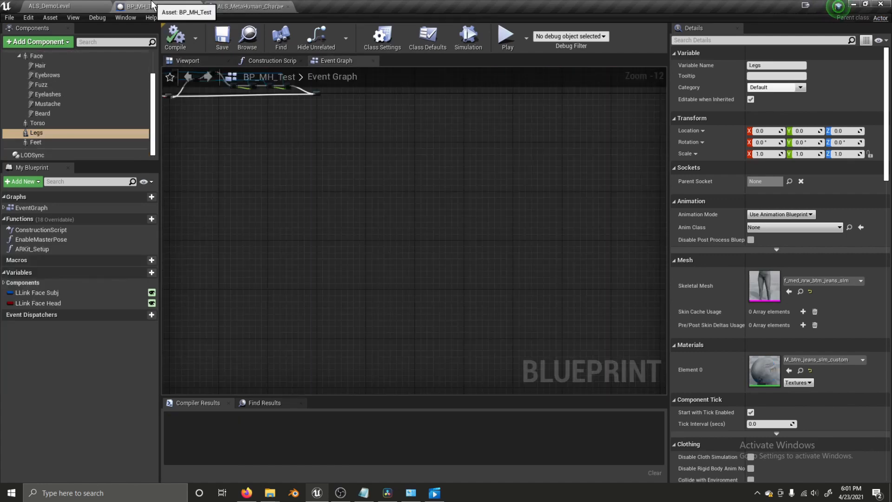
pyautogui.click(38, 124)
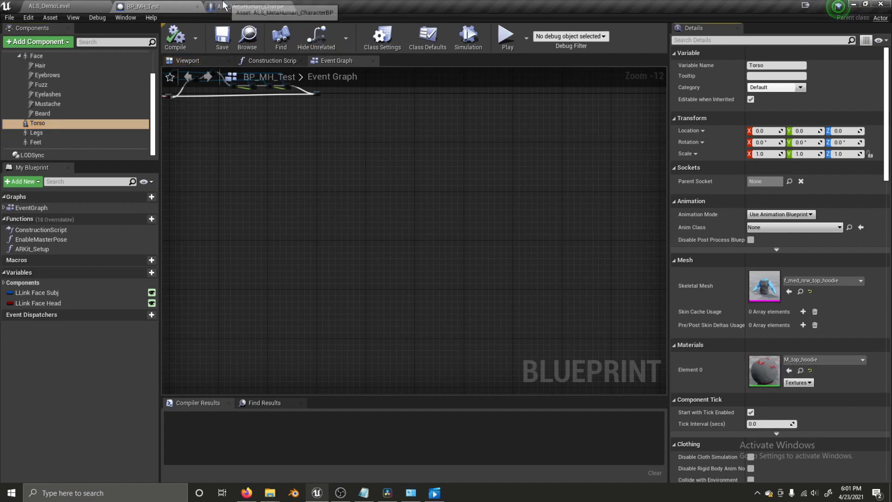
pyautogui.click(237, 5)
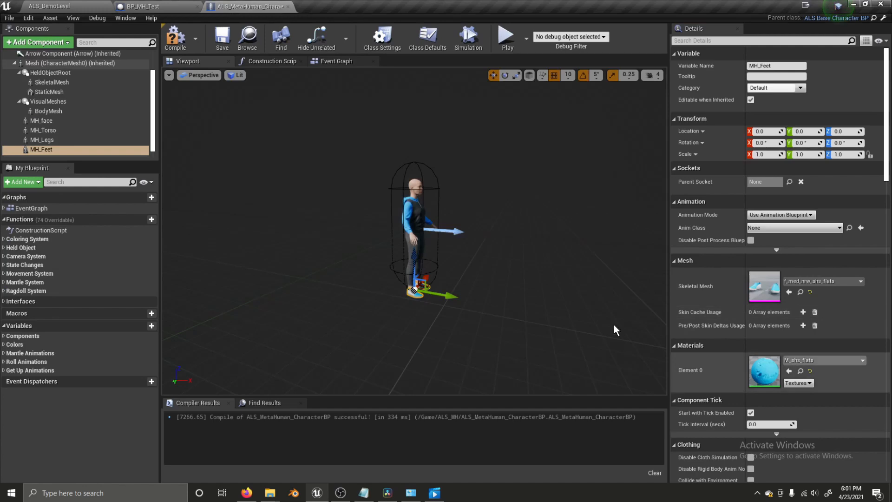
pyautogui.click(46, 131)
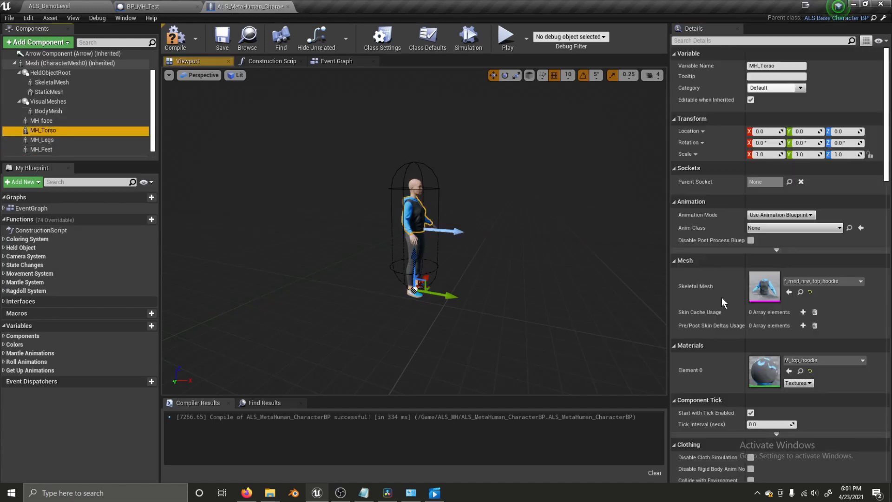
pyautogui.click(825, 359)
pyautogui.write('m')
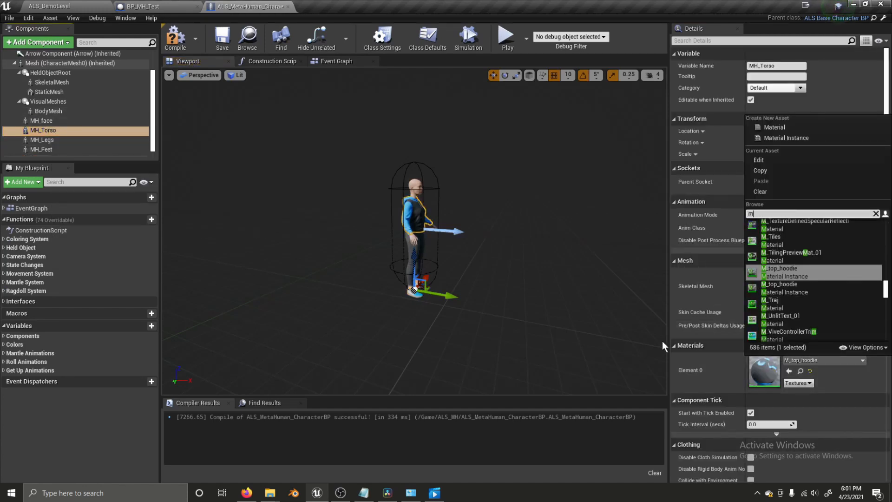
pyautogui.write('_top')
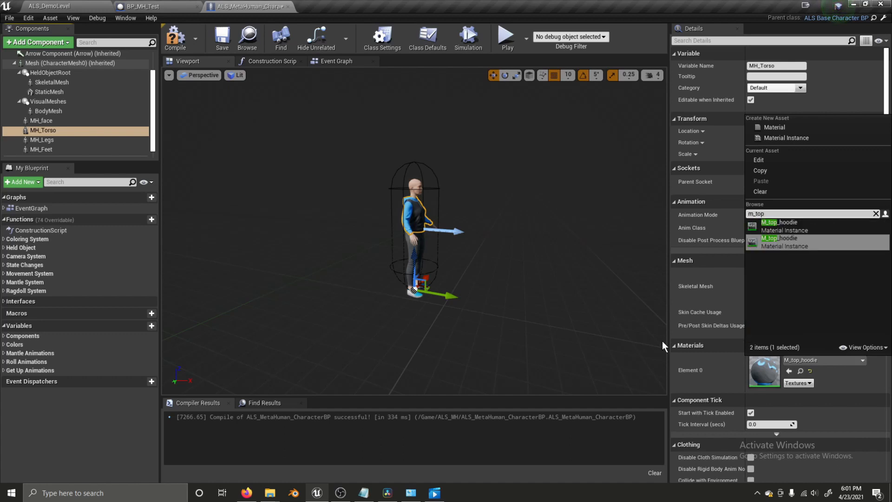
pyautogui.click(798, 232)
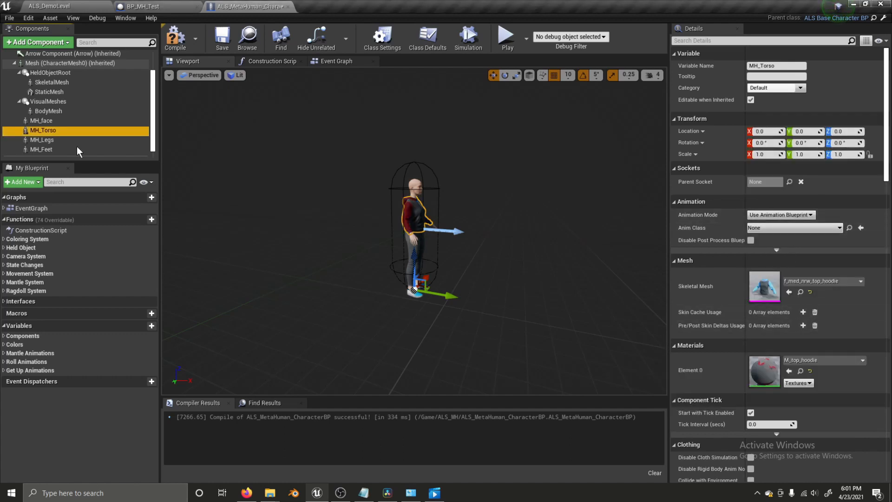
# - Inspect MH_Legs' material list without changing it and view the character in 3D
pyautogui.click(62, 140)
pyautogui.click(821, 361)
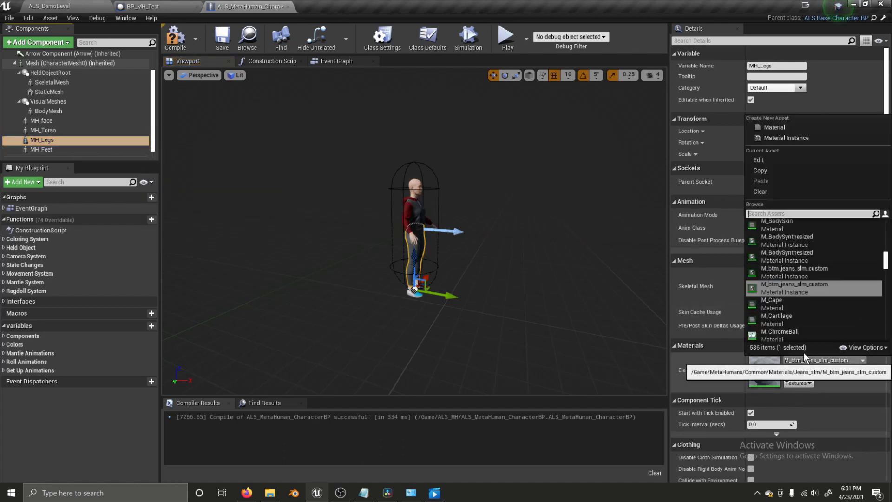
pyautogui.click(521, 268)
pyautogui.click(142, 6)
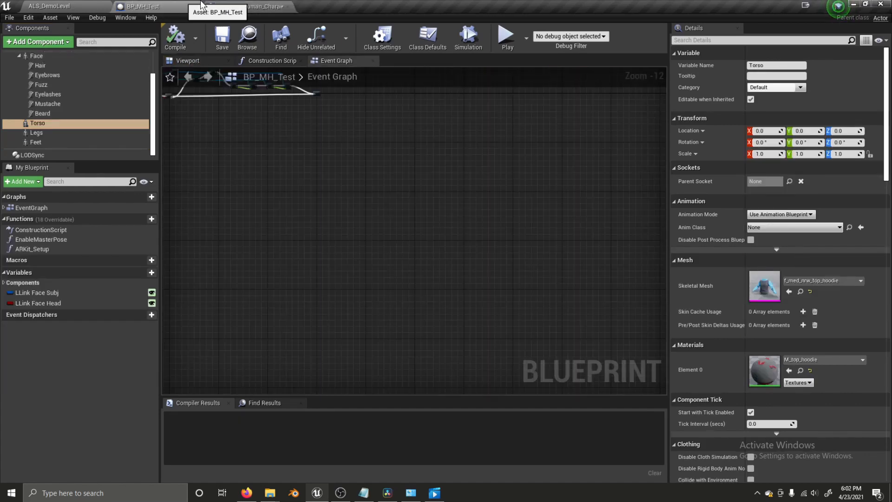
pyautogui.click(230, 6)
pyautogui.click(335, 64)
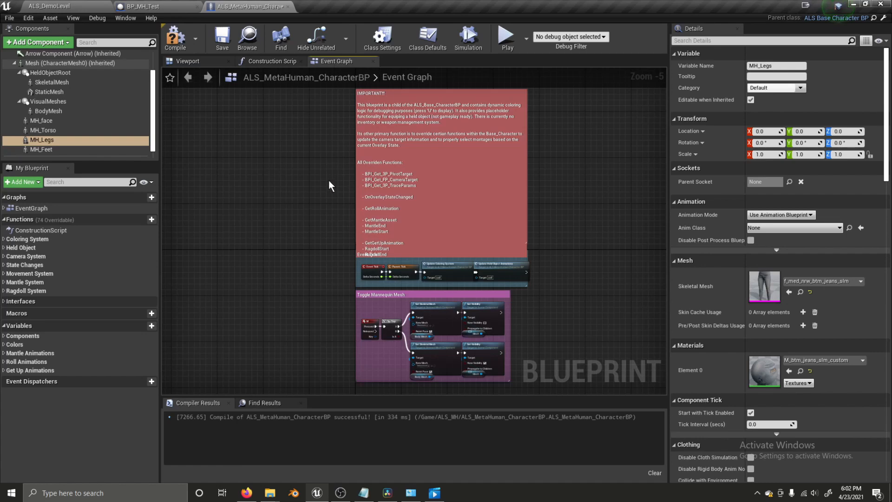
pyautogui.click(176, 62)
# - Compare against BP_MH_Test's 3D view and keep the jeans material on MH_Legs
pyautogui.click(211, 5)
pyautogui.click(227, 4)
pyautogui.click(177, 7)
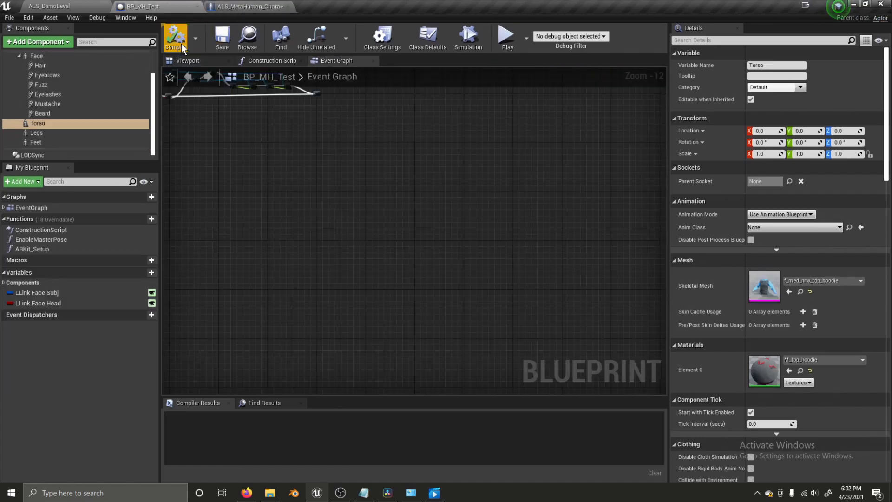
pyautogui.click(189, 59)
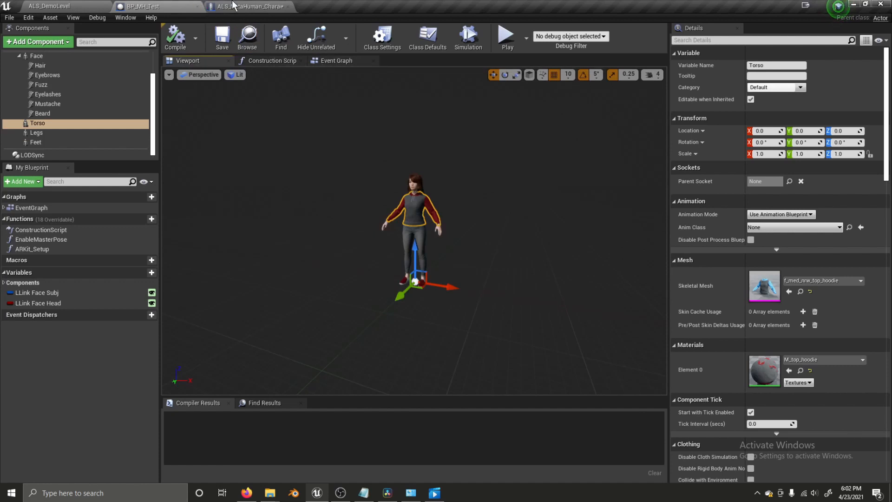
pyautogui.click(234, 6)
pyautogui.click(818, 361)
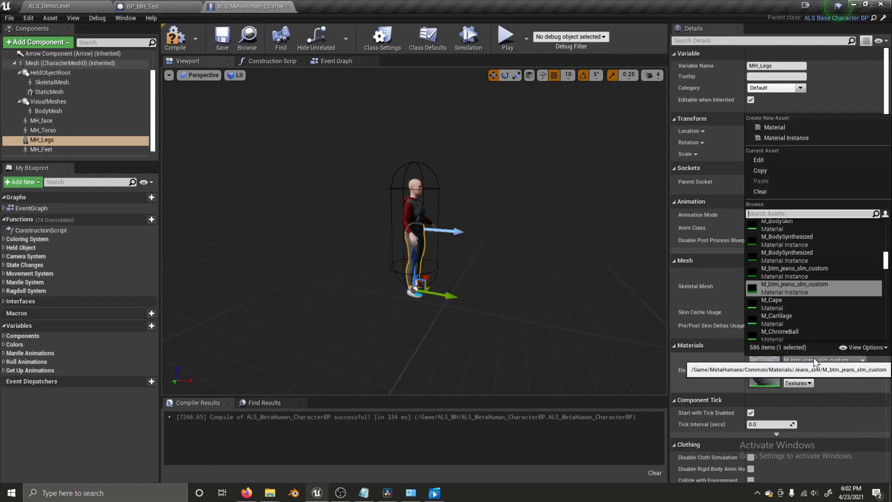
pyautogui.click(799, 272)
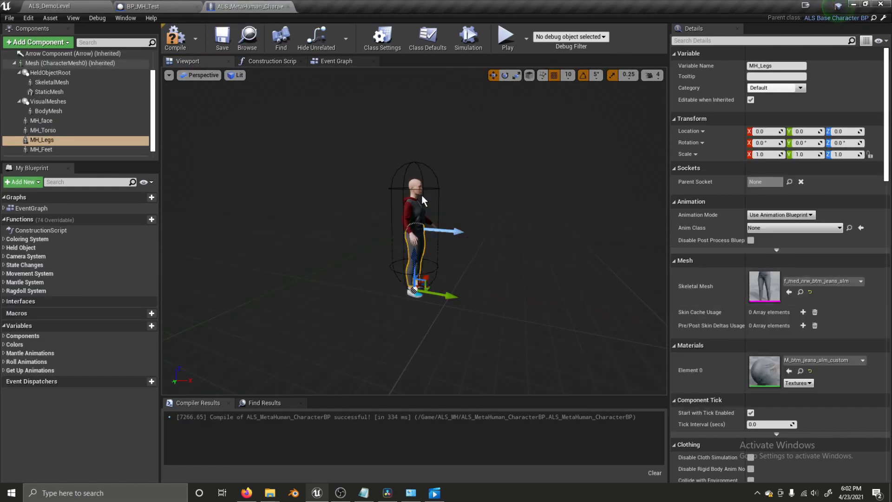
pyautogui.click(97, 150)
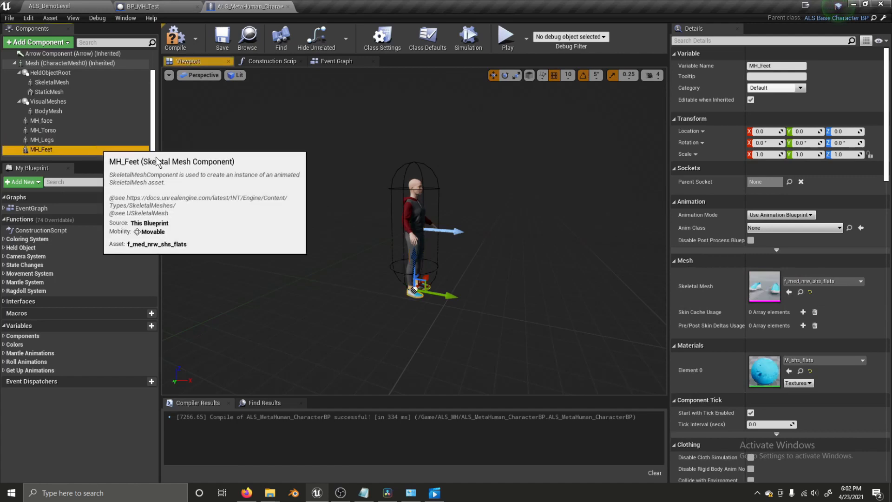
# - Check BP_MH_Test's Feet component, then keep M_shs_flats as MH_Feet's material
pyautogui.click(802, 284)
pyautogui.write('shs')
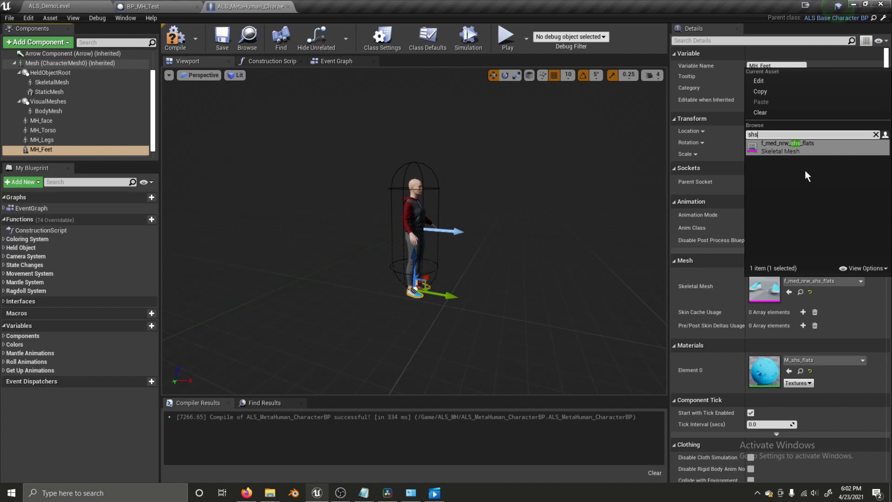
pyautogui.click(154, 2)
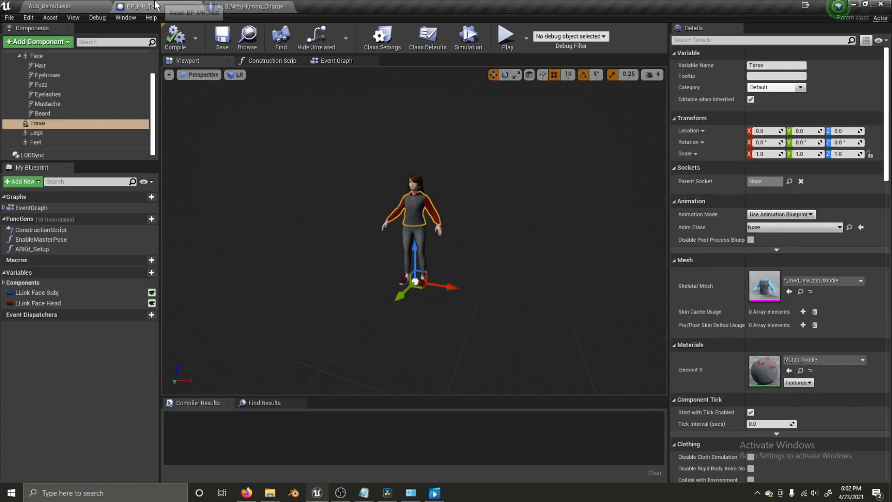
pyautogui.click(51, 142)
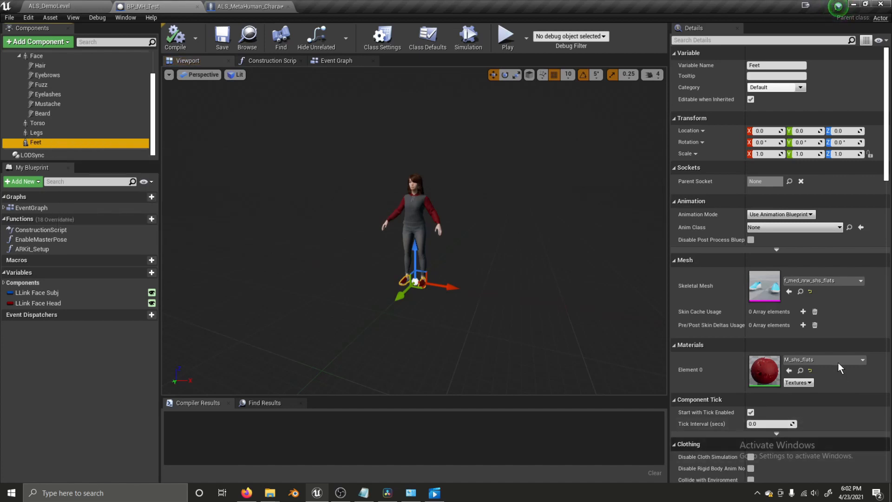
pyautogui.click(237, 5)
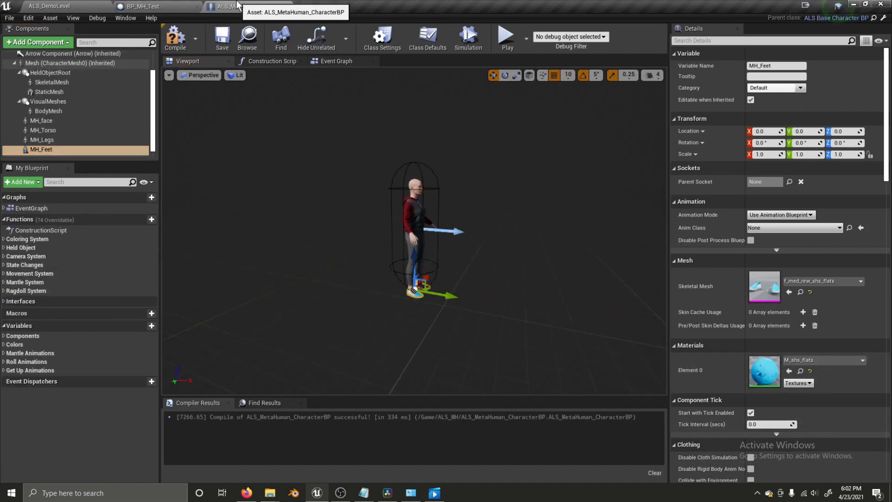
pyautogui.click(810, 361)
pyautogui.write('shs')
pyautogui.click(792, 238)
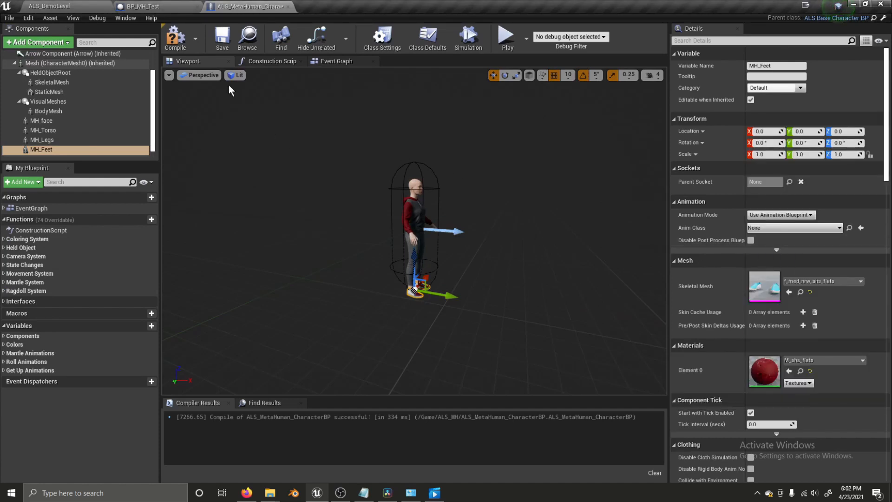
# - Compile and save ALS_MetaHuman_CharacterBP
pyautogui.click(180, 41)
pyautogui.click(225, 43)
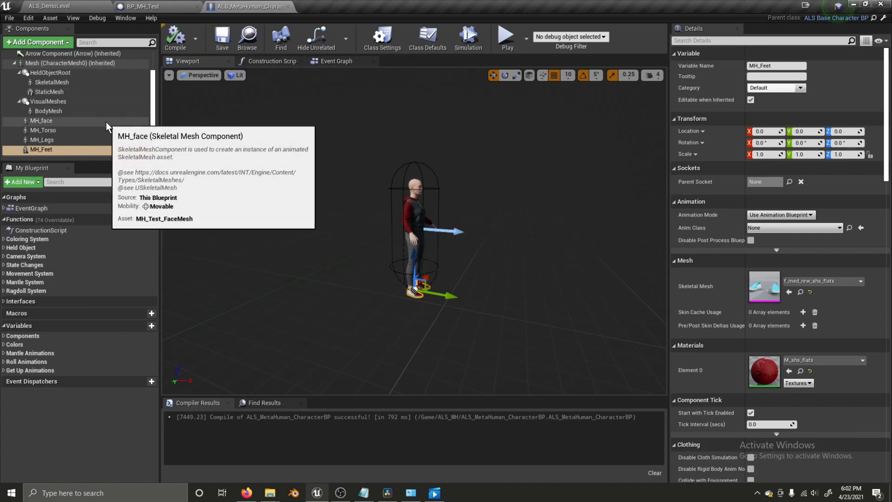
pyautogui.scroll(1, 103, 127)
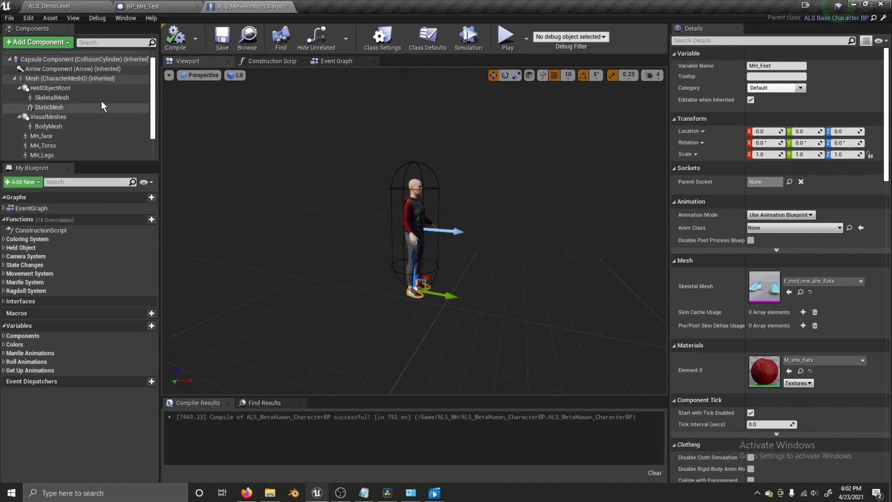
# - Add a groom component named MH_Hair under MH_face
pyautogui.click(49, 136)
pyautogui.click(35, 44)
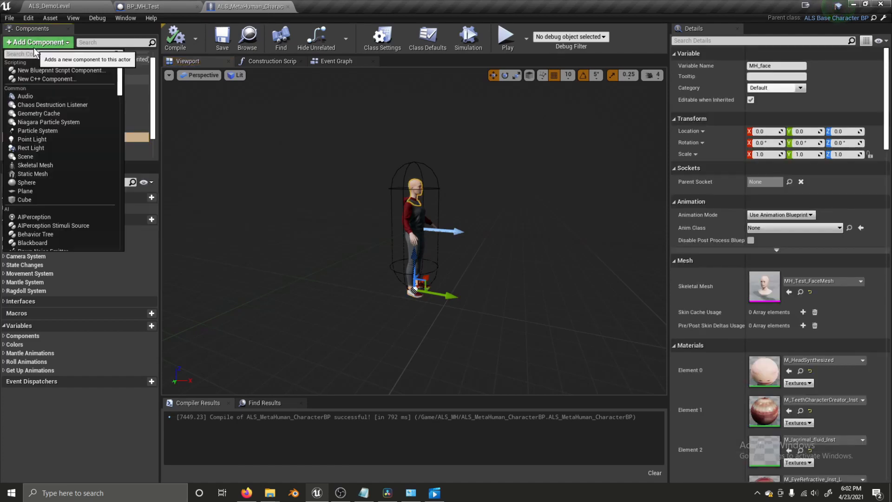
pyautogui.write('groom')
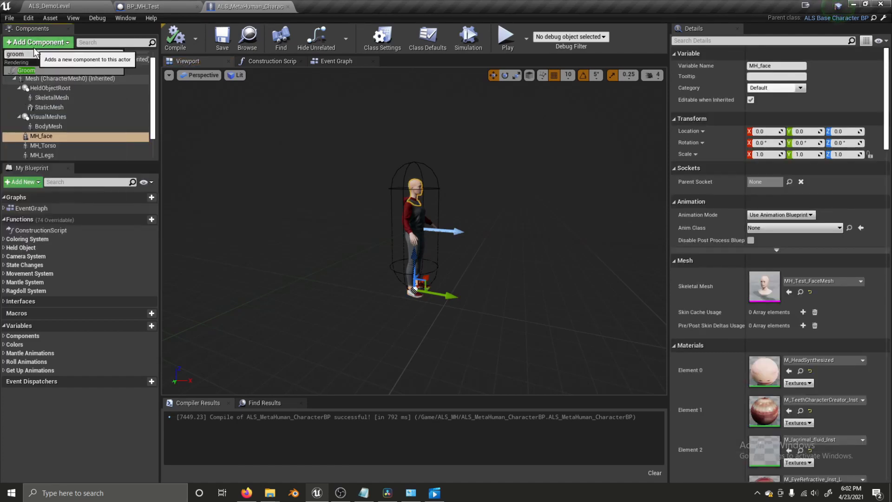
pyautogui.click(26, 70)
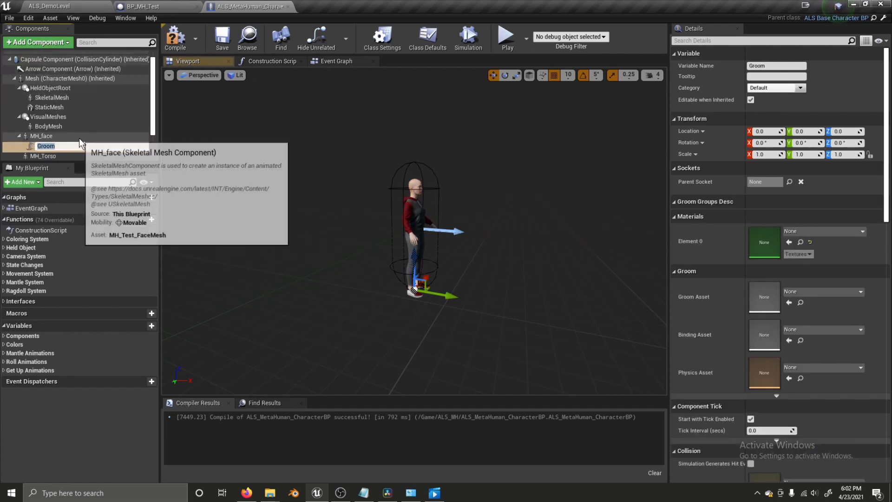
pyautogui.write('MH_Ha')
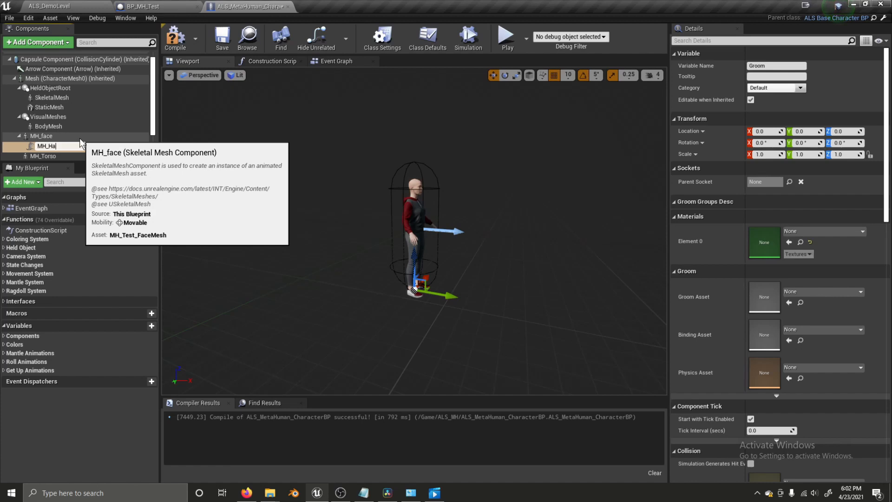
pyautogui.write('ir')
pyautogui.press('Return')
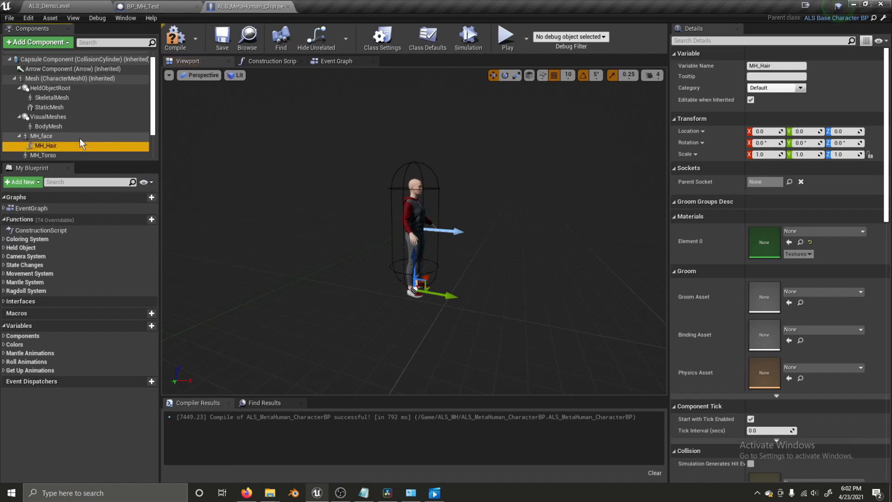
# - Duplicate the groom into MH_Eyebrows and MH_Peachfuzz
pyautogui.hotkey('ctrl', 'w')
pyautogui.press('Right')
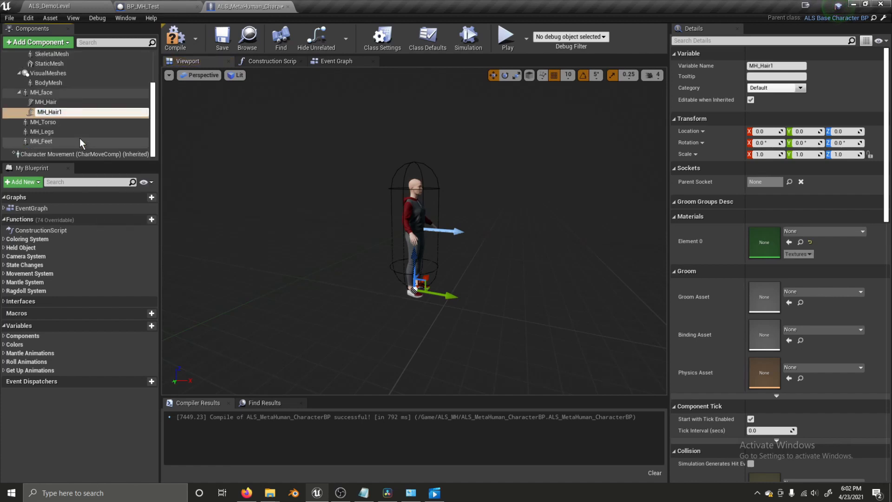
pyautogui.press('BackSpace')
pyautogui.press('BackSpace')
pyautogui.write('E')
pyautogui.press('Return')
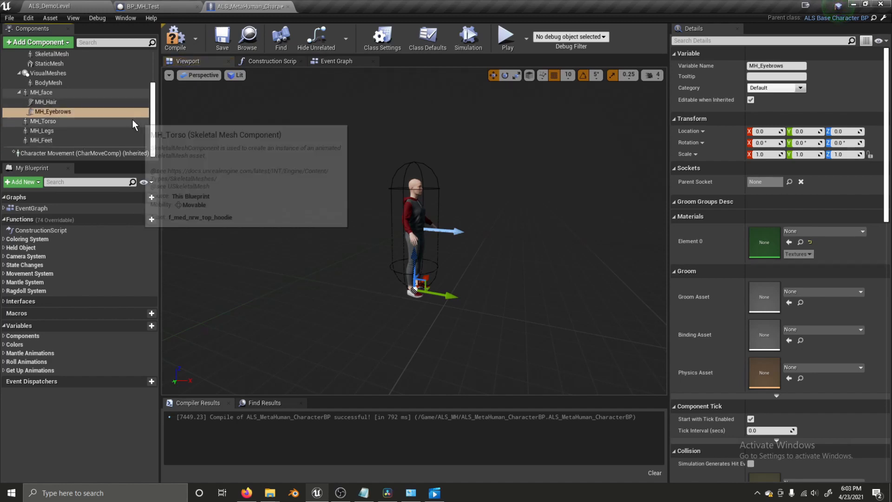
pyautogui.hotkey('ctrl', 'w')
pyautogui.press('Right')
pyautogui.press('BackSpace')
pyautogui.press('BackSpace')
pyautogui.press('BackSpace')
pyautogui.press('BackSpace')
pyautogui.press('BackSpace')
pyautogui.press('BackSpace')
pyautogui.press('BackSpace')
pyautogui.press('BackSpace')
pyautogui.press('BackSpace')
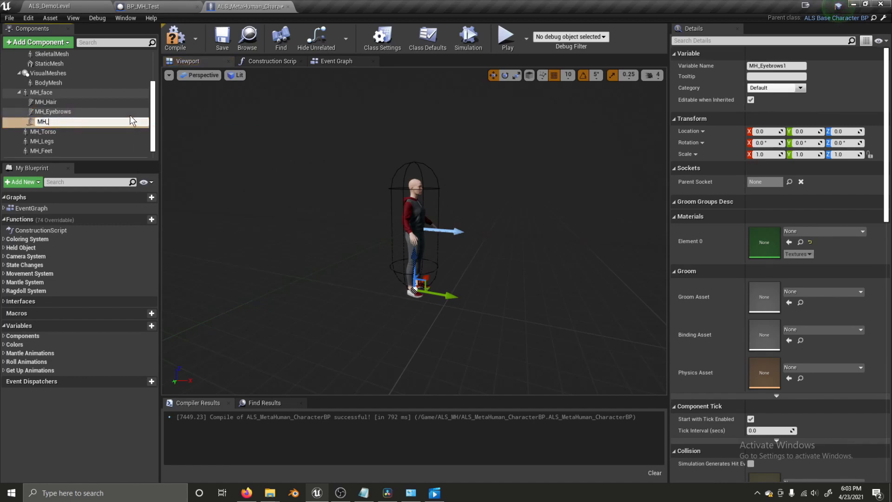
pyautogui.write('Peachfuzz')
pyautogui.press('Return')
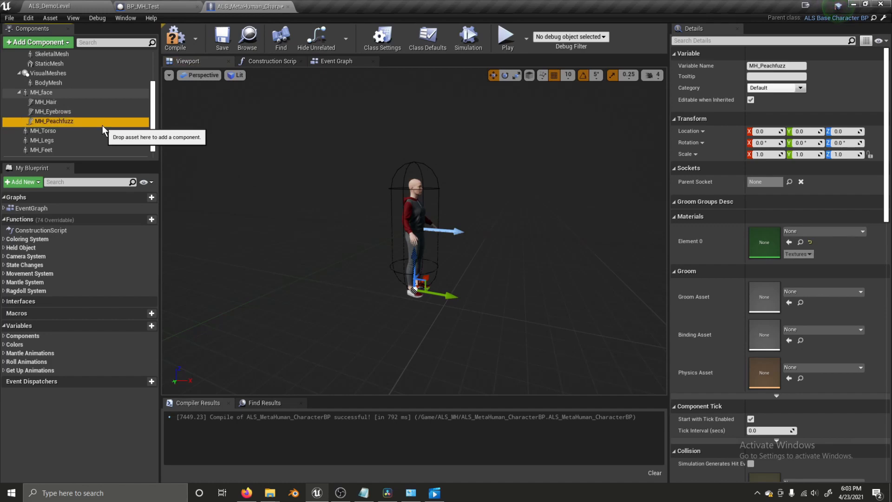
# - Make another groom copy and begin renaming it from MH_
pyautogui.hotkey('ctrl', 'w')
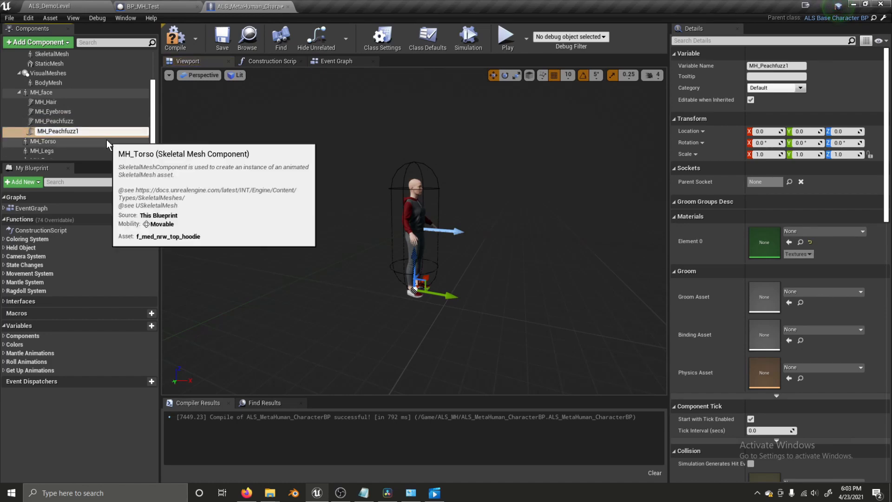
pyautogui.press('BackSpace')
pyautogui.press('BackSpace')
pyautogui.press('BackSpace')
pyautogui.press('BackSpace')
pyautogui.press('BackSpace')
pyautogui.press('BackSpace')
pyautogui.press('BackSpace')
pyautogui.press('BackSpace')
pyautogui.press('BackSpace')
pyautogui.press('BackSpace')
pyautogui.write('Be')
pyautogui.press('BackSpace')
pyautogui.press('BackSpace')
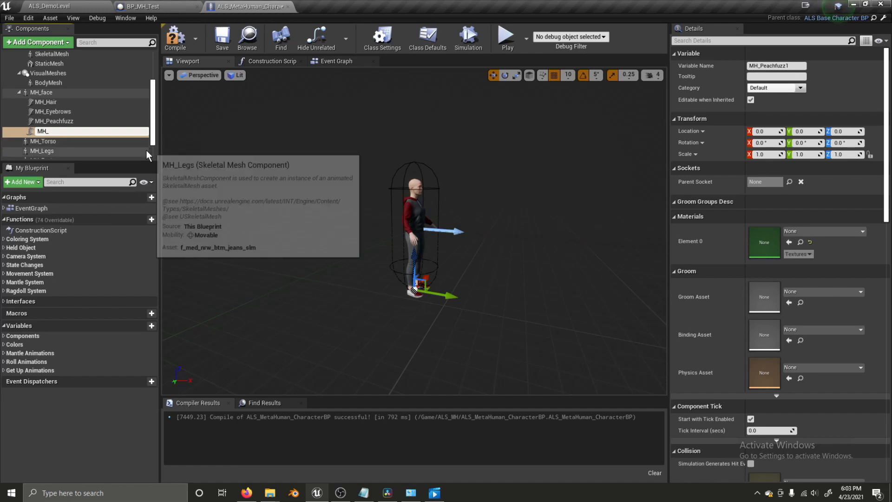
# - Rename the existing MH_Peachfuzz groom to MH_Eyelashes
pyautogui.click(96, 120)
pyautogui.click(99, 122)
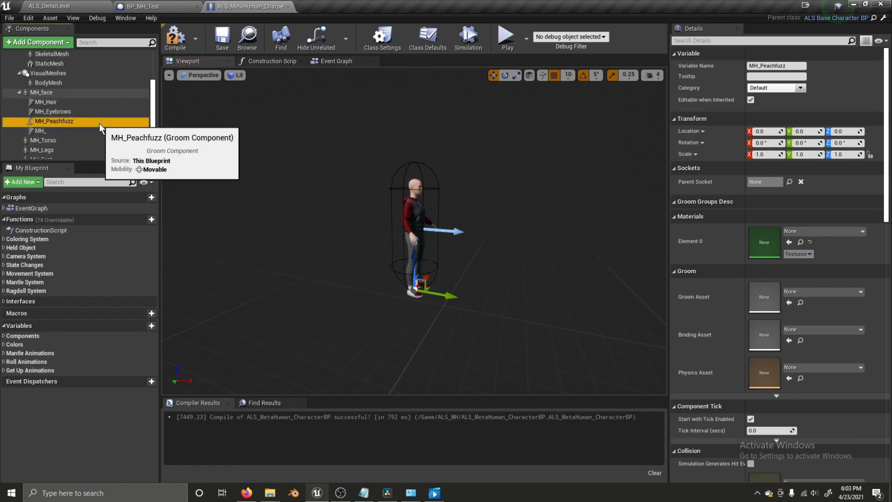
pyautogui.click(99, 123)
pyautogui.click(100, 123)
pyautogui.press('BackSpace')
pyautogui.press('BackSpace')
pyautogui.press('BackSpace')
pyautogui.press('BackSpace')
pyautogui.press('BackSpace')
pyautogui.write('Eyelashes')
pyautogui.press('Return')
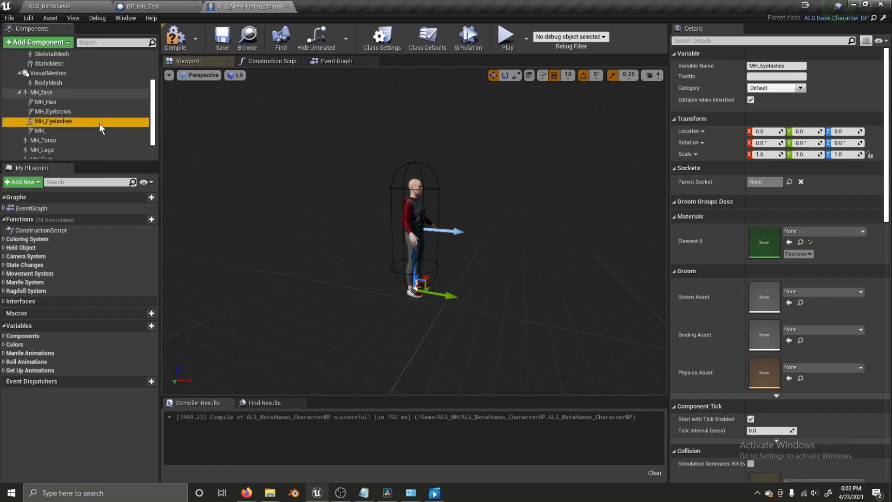
# - Rename the unnamed MH_ groom copy to MH_Peachfuzz
pyautogui.click(103, 131)
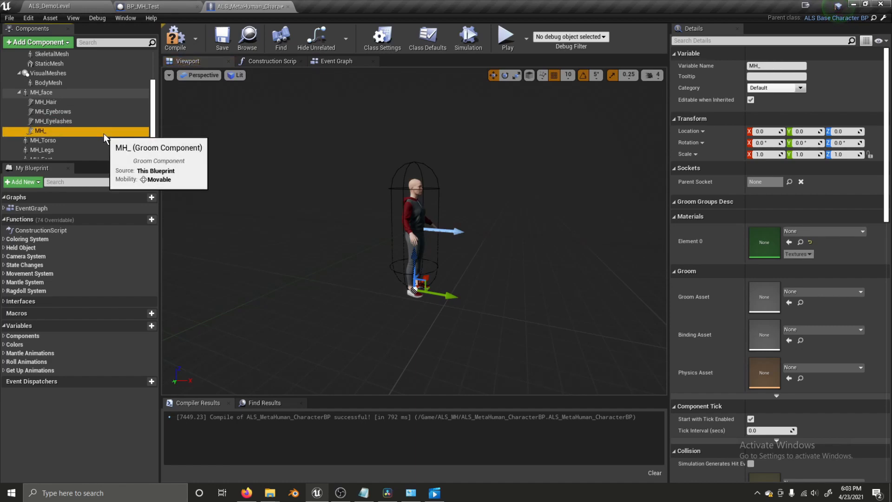
pyautogui.press('F2')
pyautogui.press('End')
pyautogui.write('Peachfuzz')
pyautogui.press('Return')
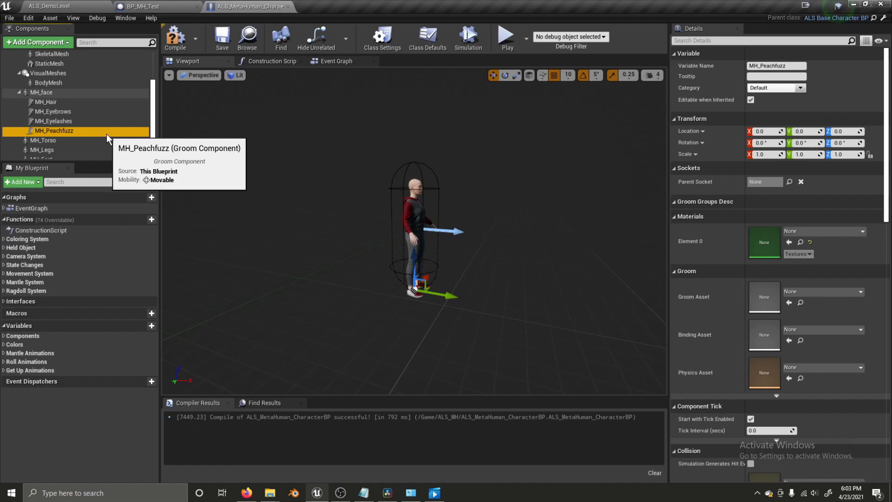
pyautogui.press('F2')
pyautogui.press('End')
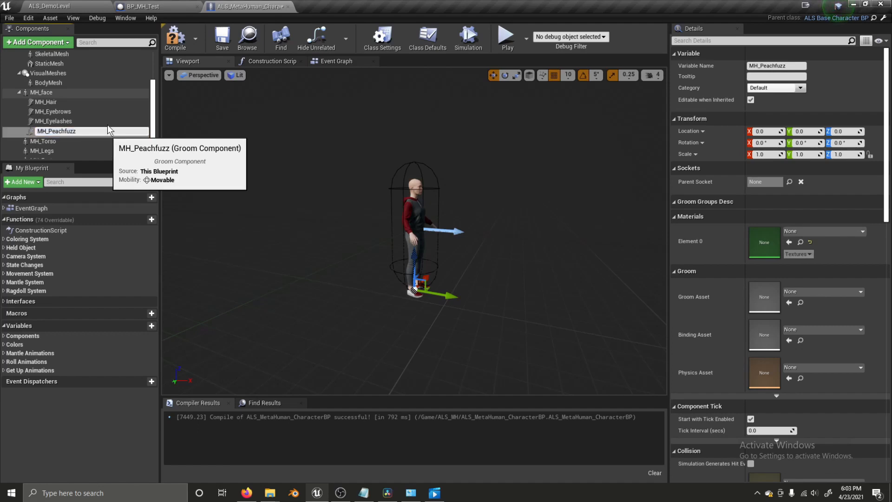
pyautogui.press('Return')
# - Duplicate the groom into two more components named MH_Beard and MH_Mustache
pyautogui.hotkey('ctrl', 'w')
pyautogui.press('End')
pyautogui.press('BackSpace')
pyautogui.press('BackSpace')
pyautogui.press('BackSpace')
pyautogui.press('BackSpace')
pyautogui.press('BackSpace')
pyautogui.press('BackSpace')
pyautogui.press('BackSpace')
pyautogui.press('BackSpace')
pyautogui.press('BackSpace')
pyautogui.press('BackSpace')
pyautogui.write('Beard')
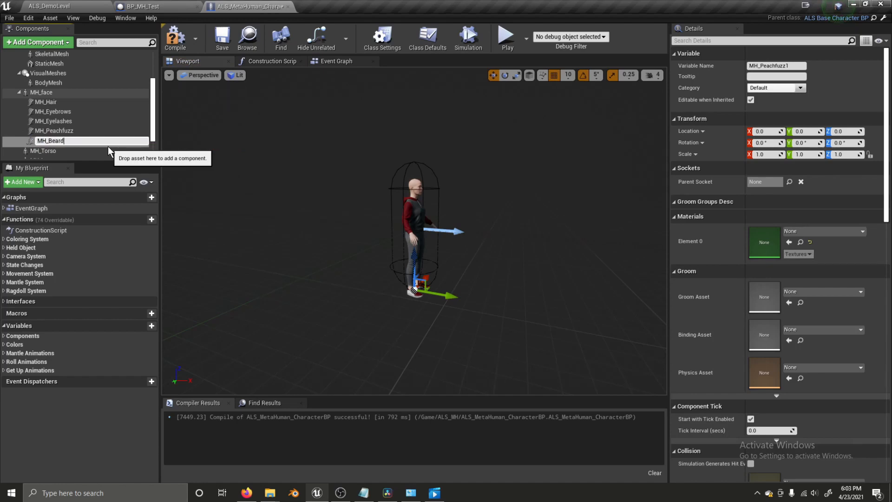
pyautogui.press('Return')
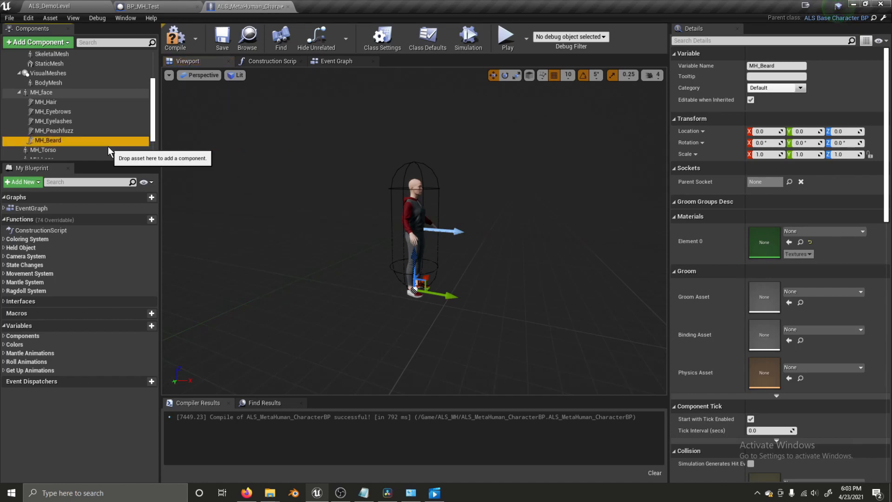
pyautogui.hotkey('ctrl', 'w')
pyautogui.press('BackSpace')
pyautogui.press('BackSpace')
pyautogui.press('BackSpace')
pyautogui.press('BackSpace')
pyautogui.press('BackSpace')
pyautogui.press('BackSpace')
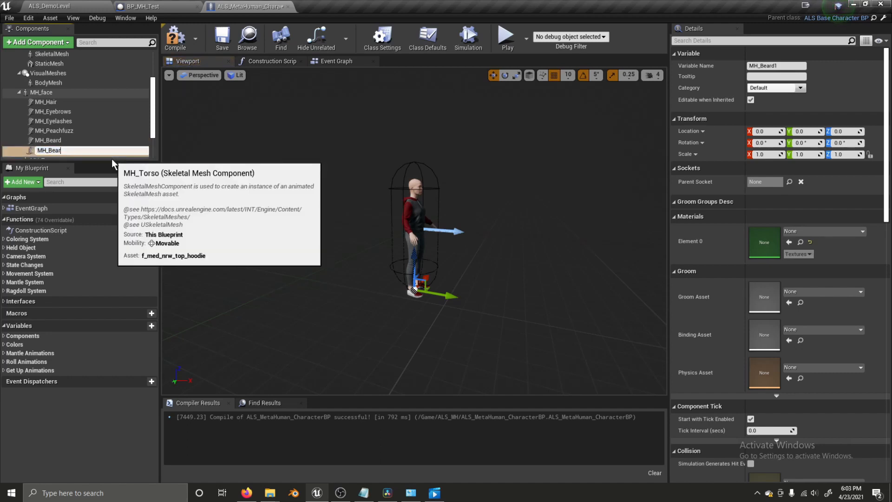
pyautogui.write('Mustache')
pyautogui.press('Return')
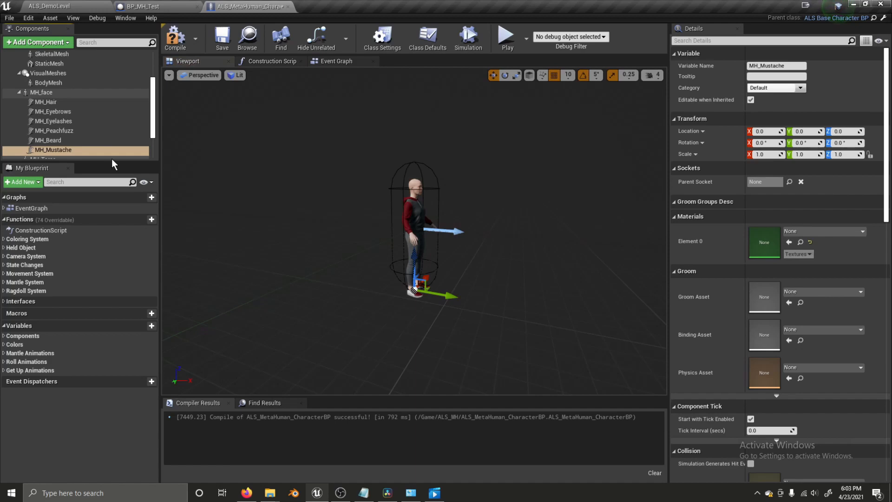
# - Show MH_Hair's four Groom Asset choices, including Hair_M_BobCurly
pyautogui.click(91, 103)
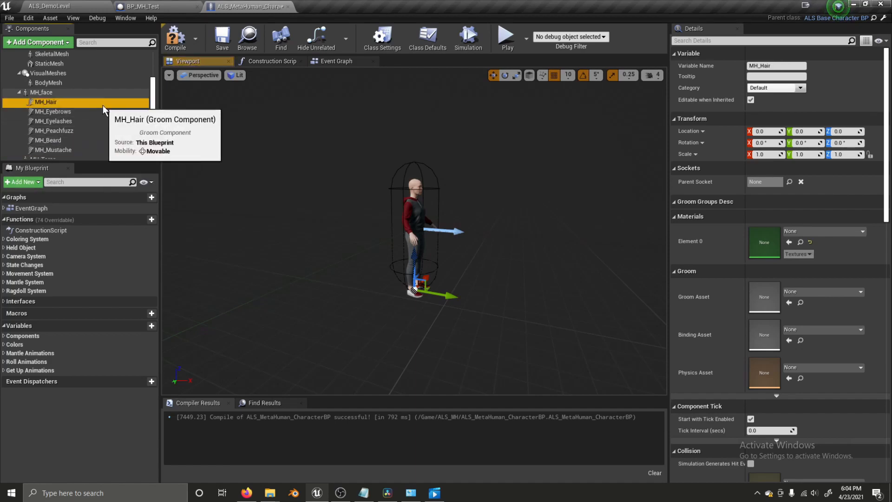
pyautogui.click(822, 292)
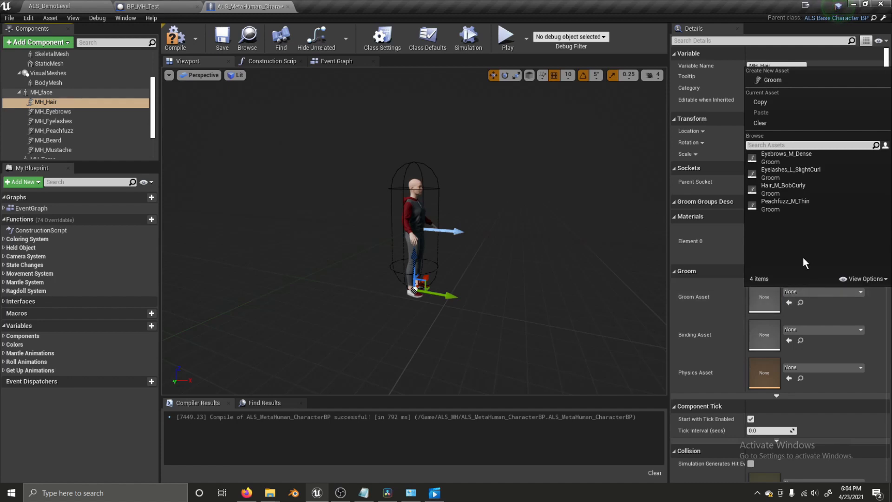
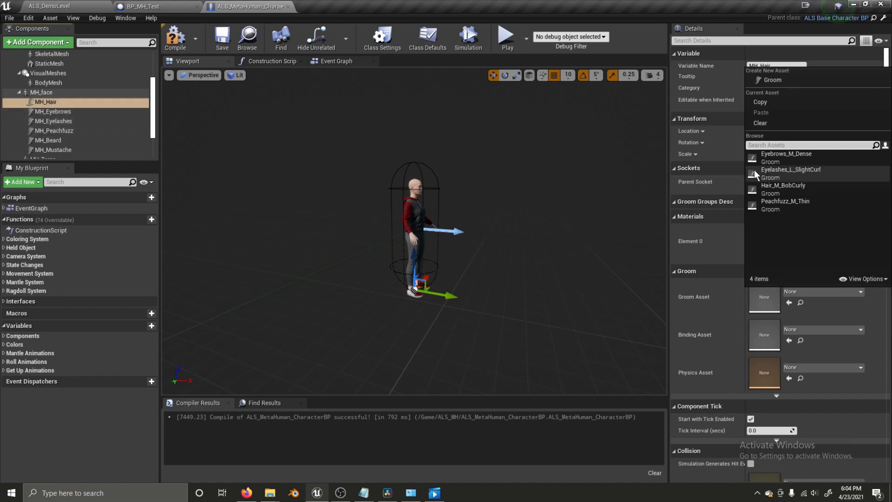
# - Assign the grooms Hair_M_BobCurly, Eyebrows_M_Dense, Eyelashes_L_SlightCurl and Peachfuzz_M_Thin to their matching components
pyautogui.click(774, 188)
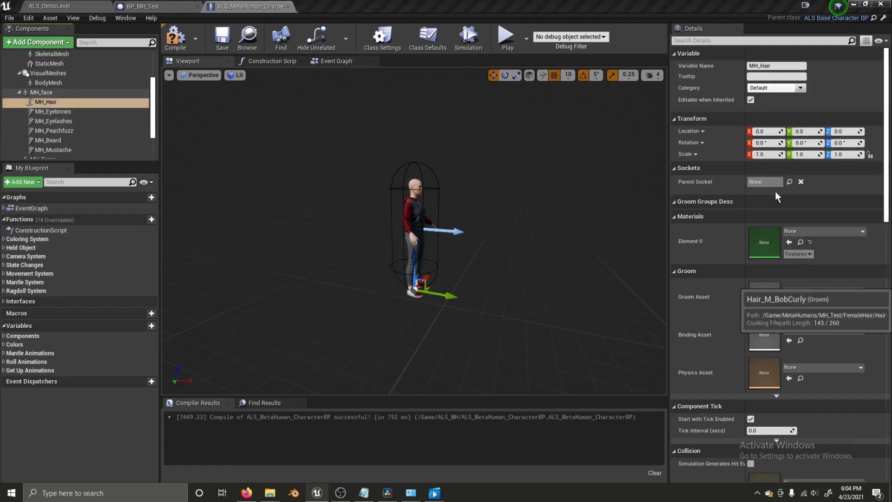
pyautogui.click(56, 112)
pyautogui.click(802, 293)
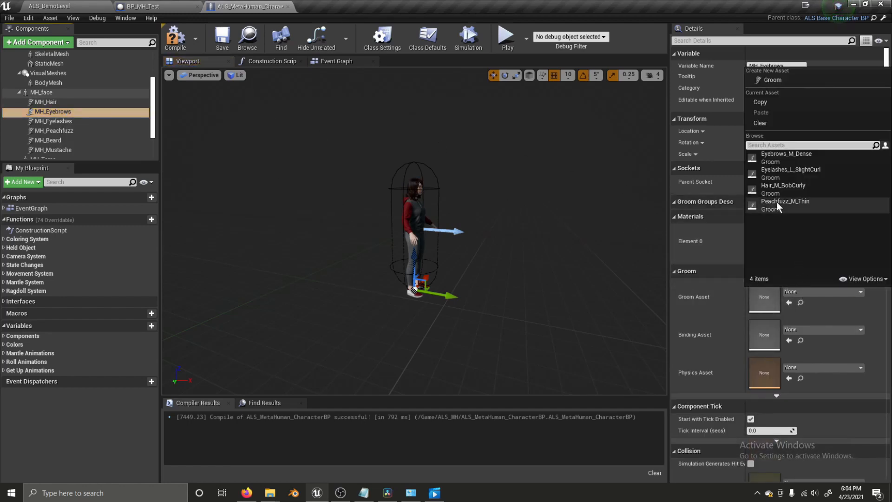
pyautogui.click(779, 158)
pyautogui.click(53, 121)
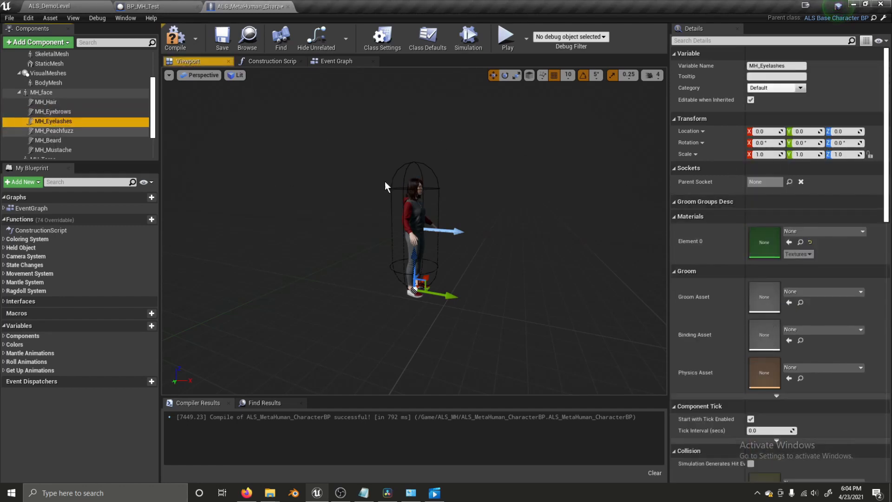
pyautogui.click(793, 292)
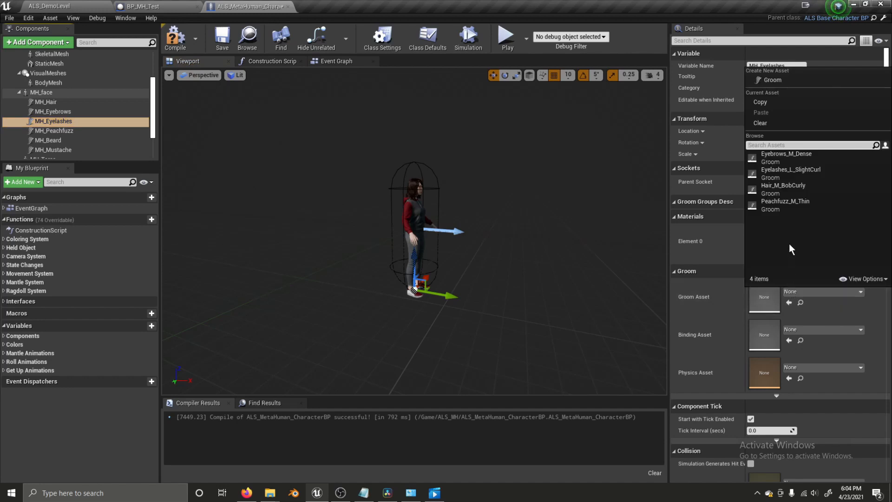
pyautogui.click(791, 172)
pyautogui.click(70, 132)
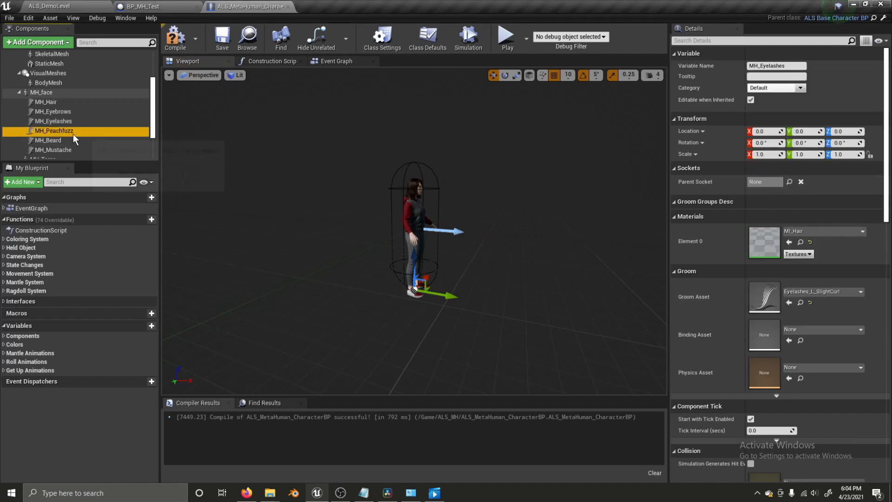
pyautogui.click(813, 291)
pyautogui.click(777, 211)
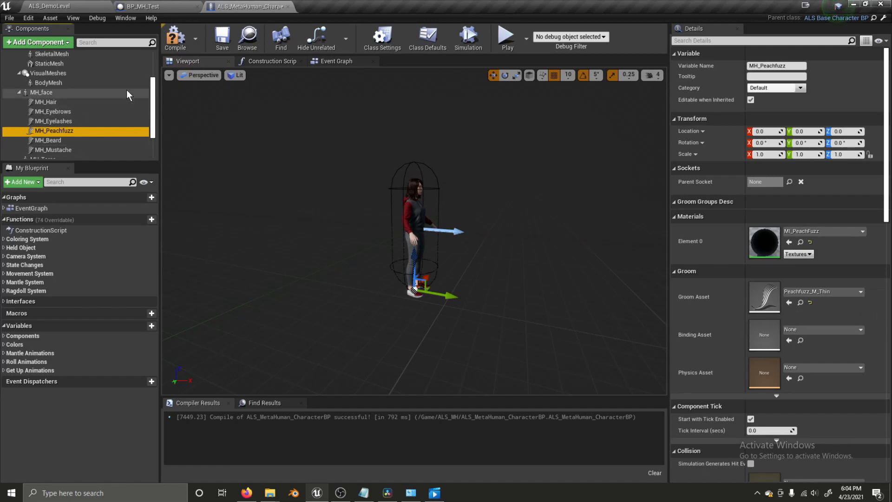
pyautogui.scroll(1, 69, 92)
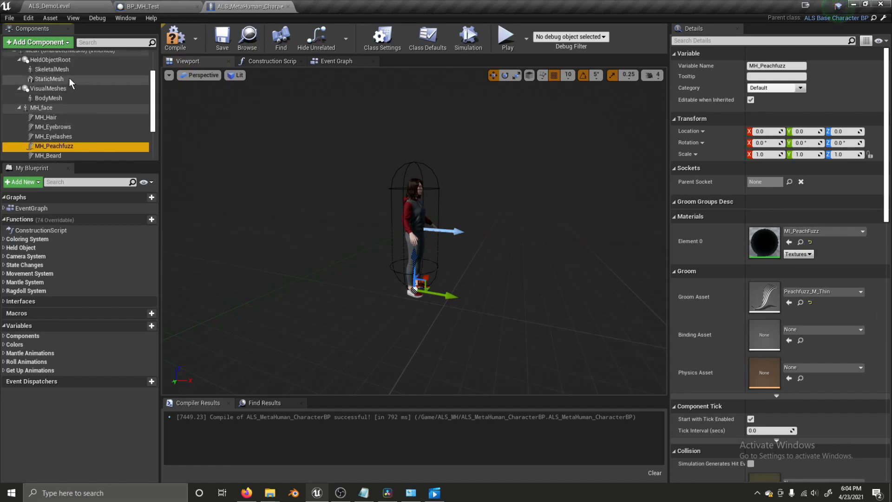
pyautogui.scroll(2, 69, 78)
# - Set the body Mesh (CharacterMesh0) Anim Class to MH_AnimBP
pyautogui.click(60, 82)
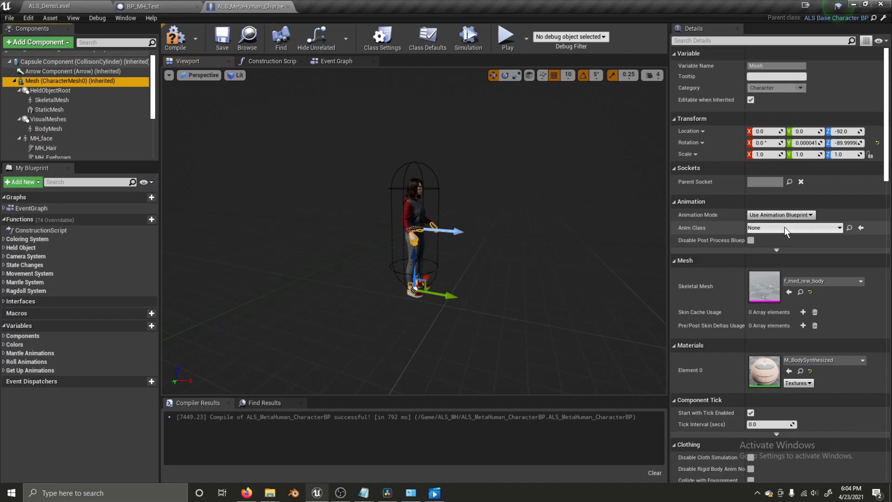
pyautogui.click(784, 229)
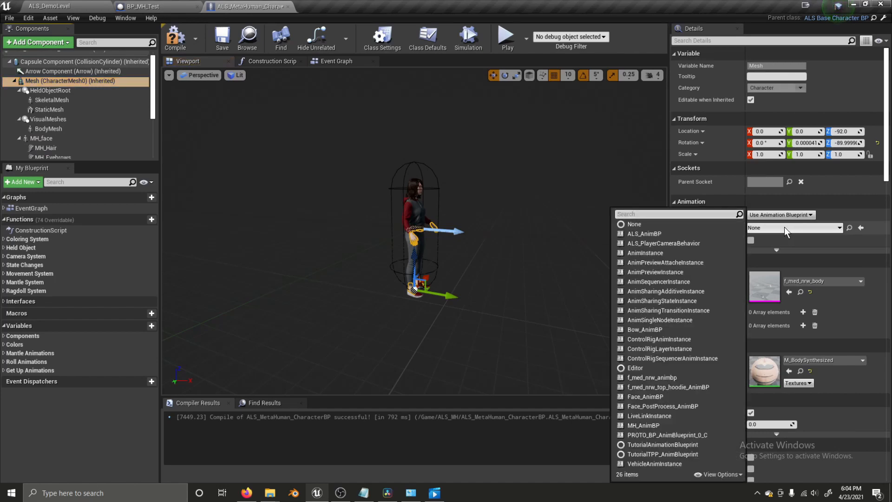
pyautogui.click(785, 226)
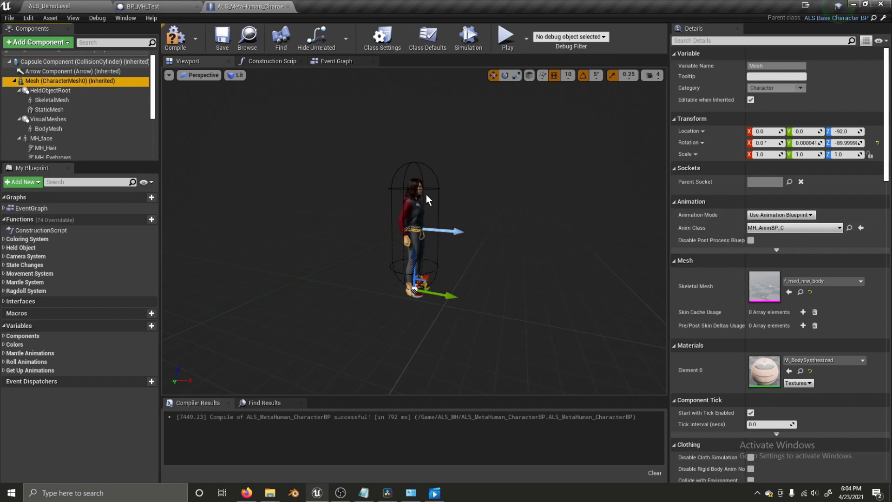
# - Set MH_face's Anim Class to Face_AnimBP, found by searching 'face'
pyautogui.click(62, 139)
pyautogui.click(774, 227)
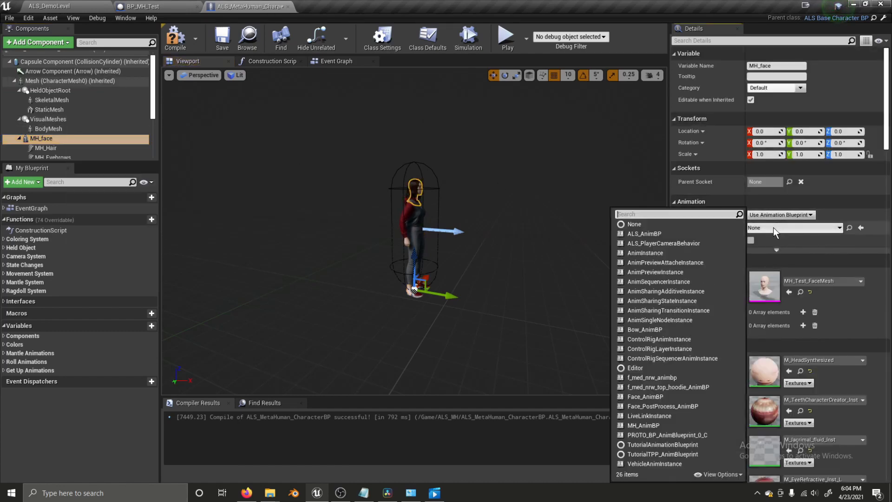
pyautogui.write('face')
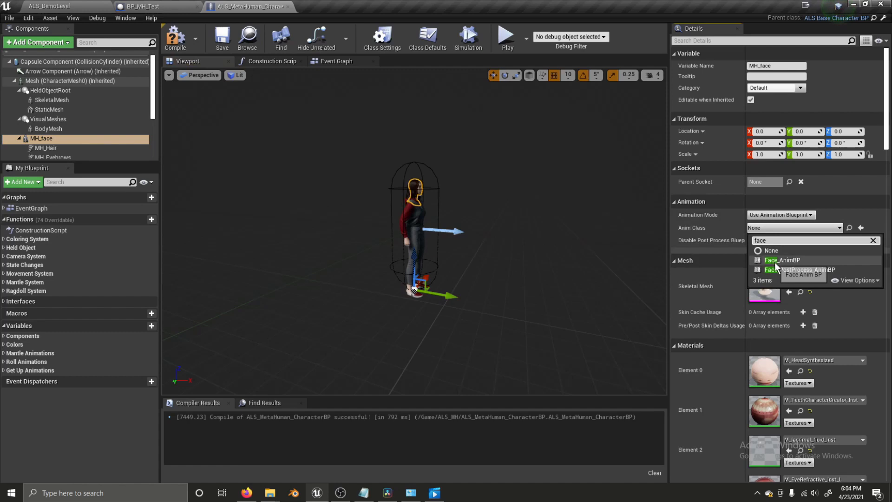
pyautogui.click(762, 259)
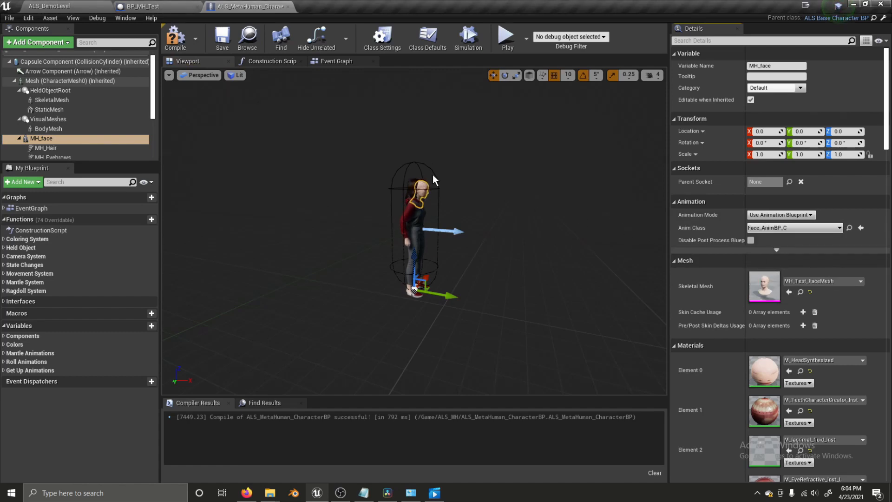
# - Bind the hair and eyebrow grooms to the head with their GroomBinding assets
pyautogui.click(100, 148)
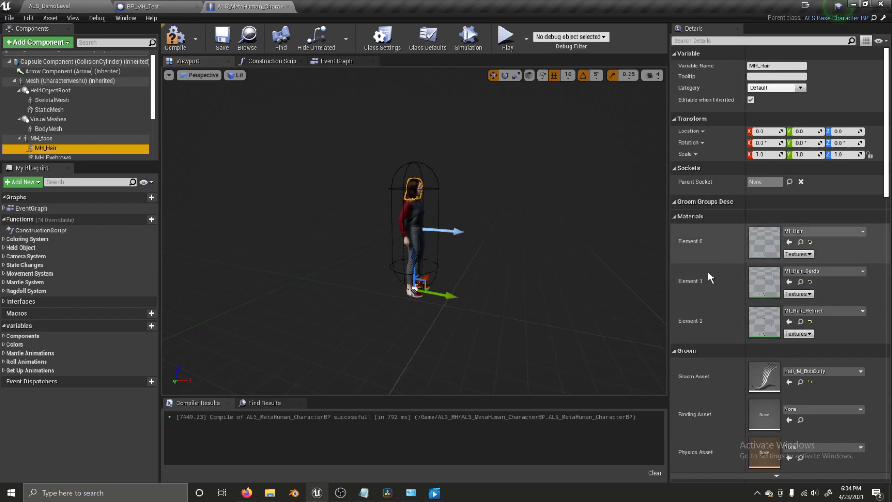
pyautogui.scroll(-1, 696, 355)
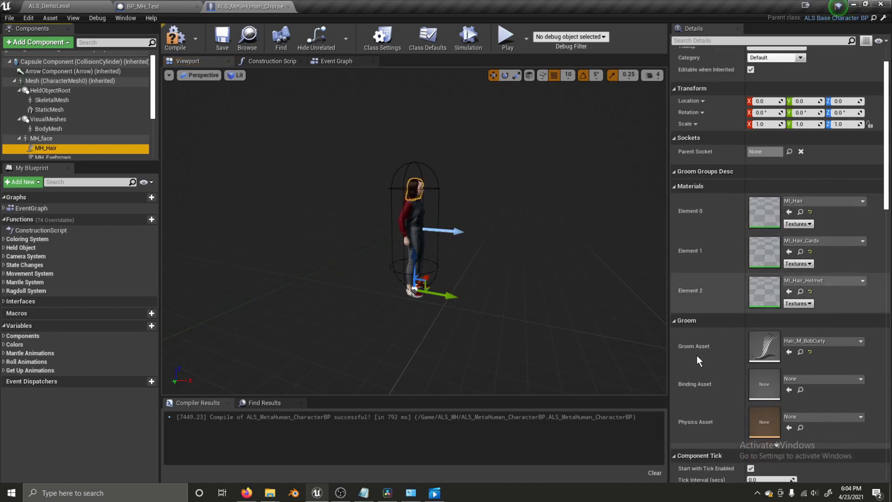
pyautogui.click(805, 380)
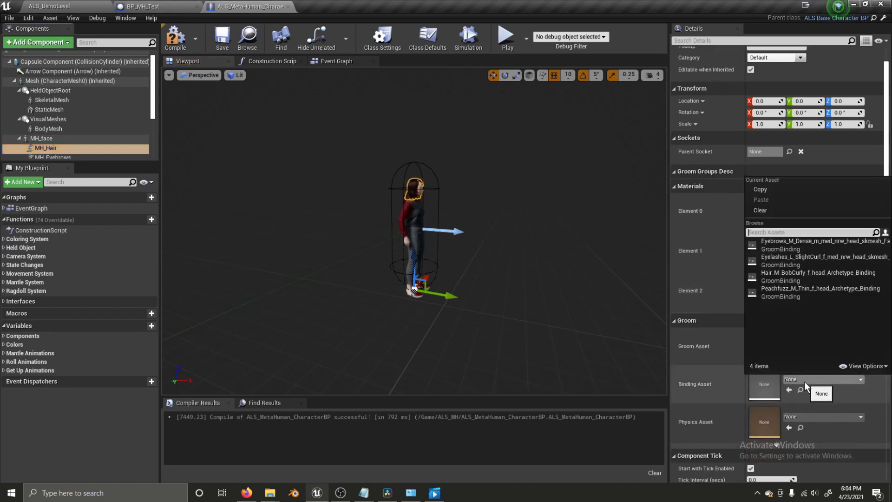
pyautogui.click(777, 274)
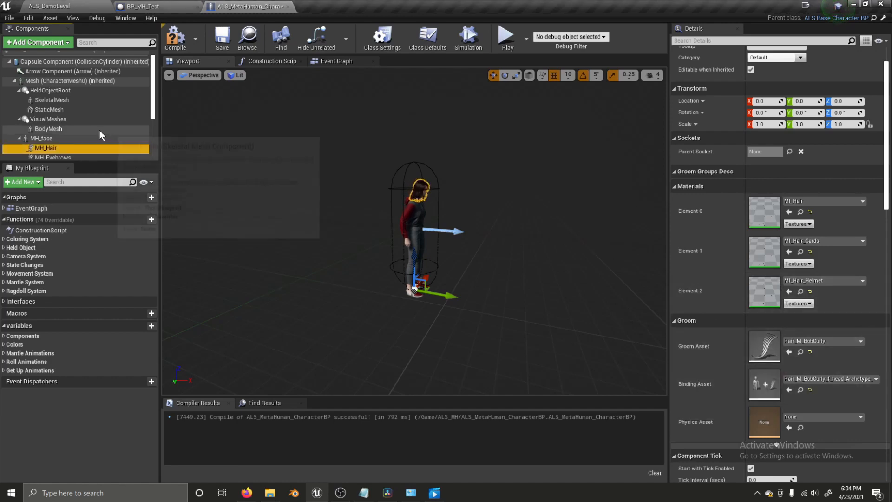
pyautogui.scroll(-1, 71, 132)
pyautogui.click(70, 131)
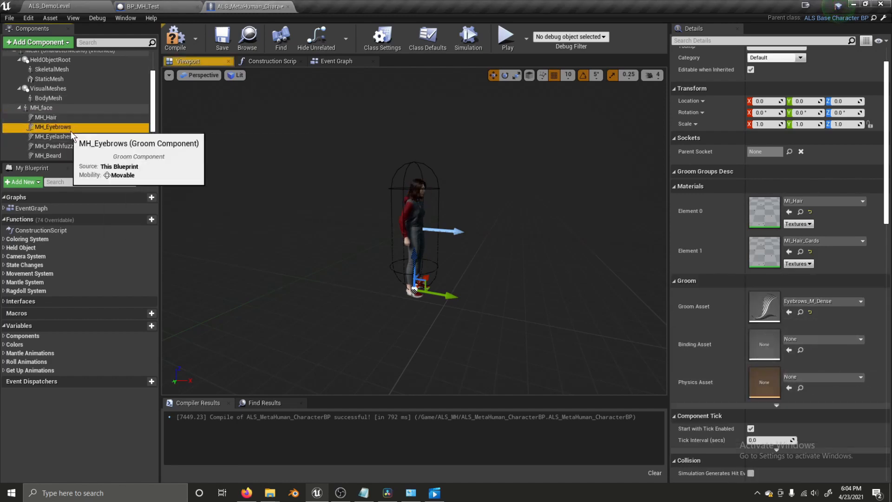
pyautogui.click(811, 341)
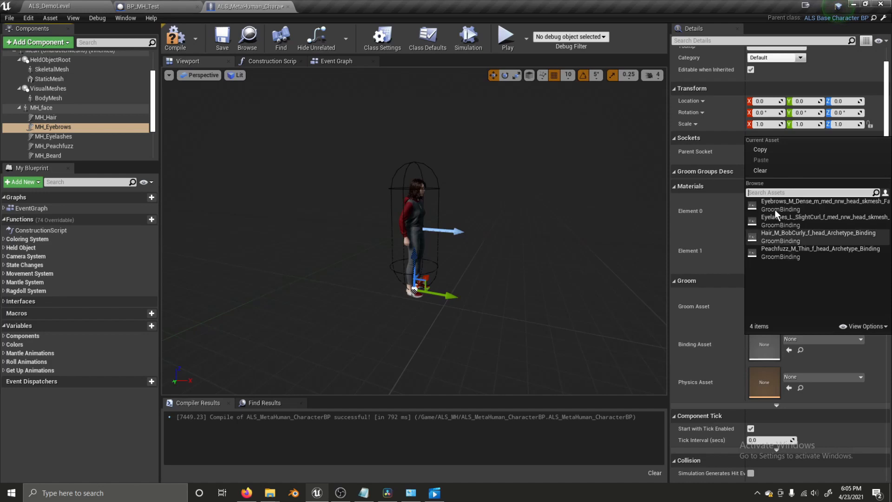
pyautogui.click(816, 338)
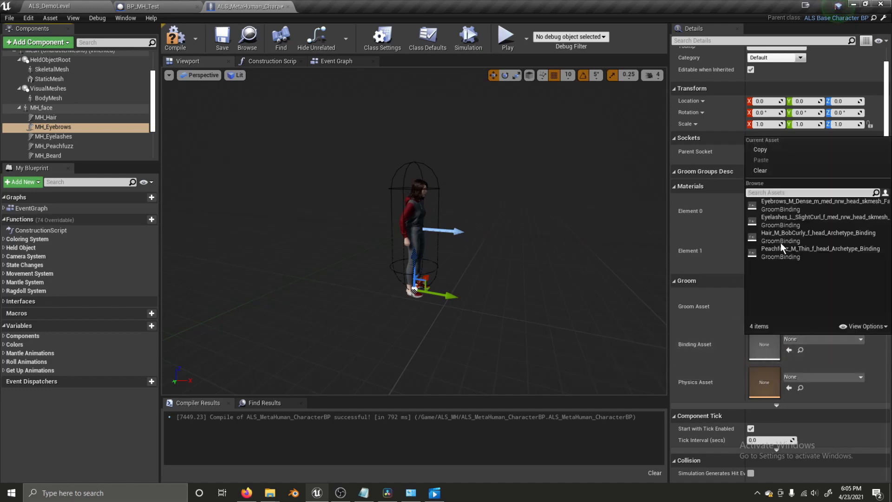
pyautogui.click(772, 209)
# - Bind the eyelash groom and peach fuzz groom (Peachfuzz_M_Thin_f_head_Archetype_Binding), then save the blueprint
pyautogui.click(58, 137)
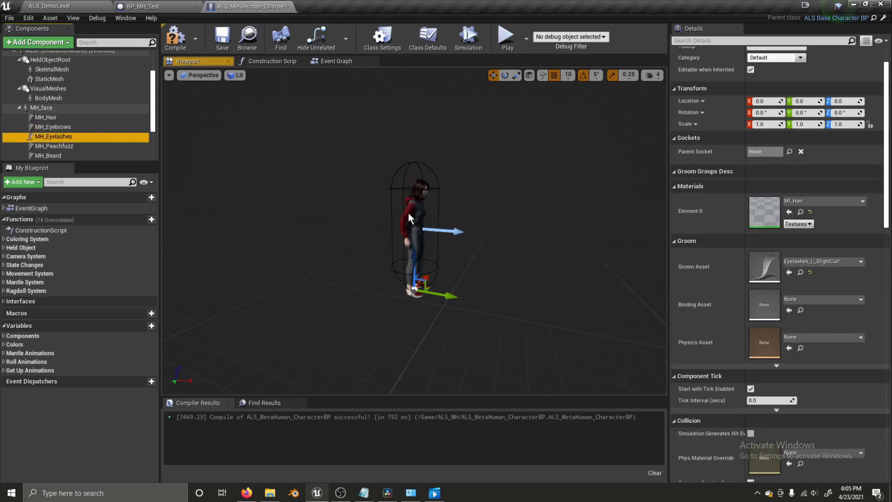
pyautogui.click(799, 300)
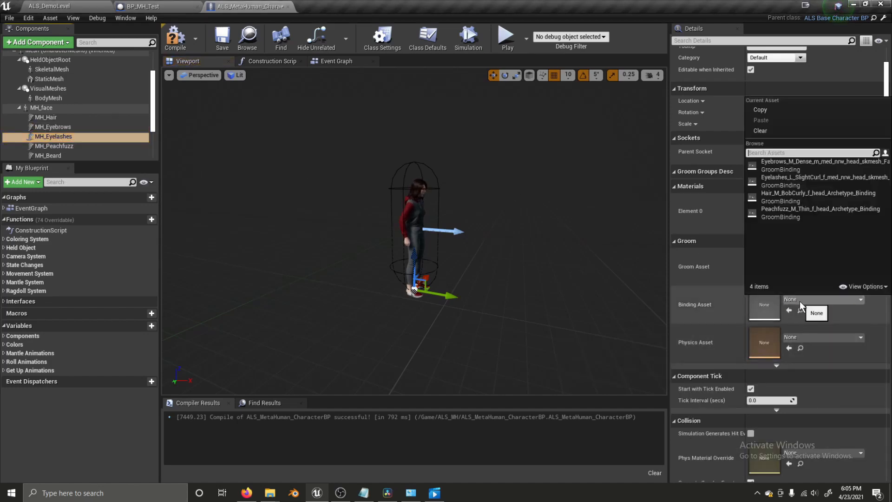
pyautogui.click(774, 181)
pyautogui.click(63, 147)
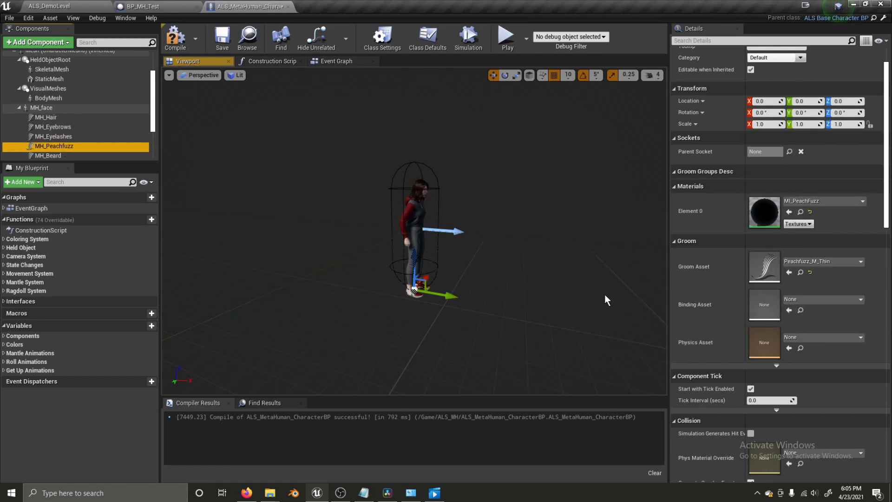
pyautogui.click(808, 300)
pyautogui.click(787, 210)
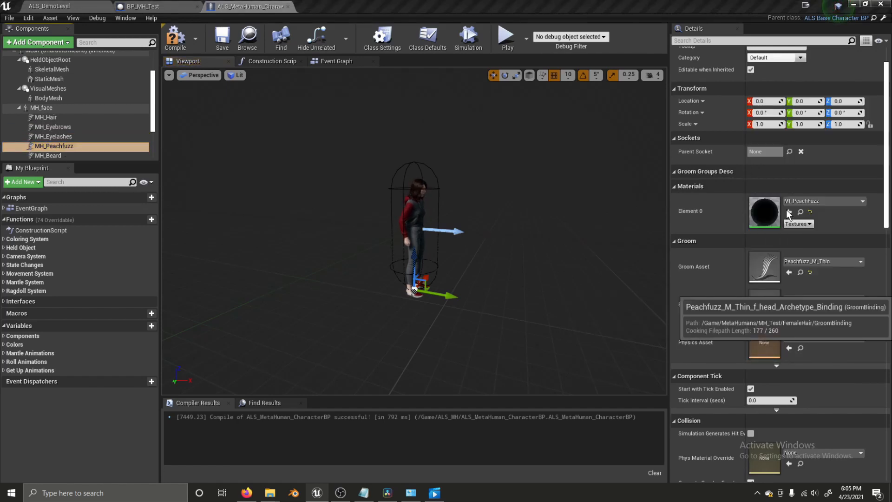
pyautogui.click(223, 42)
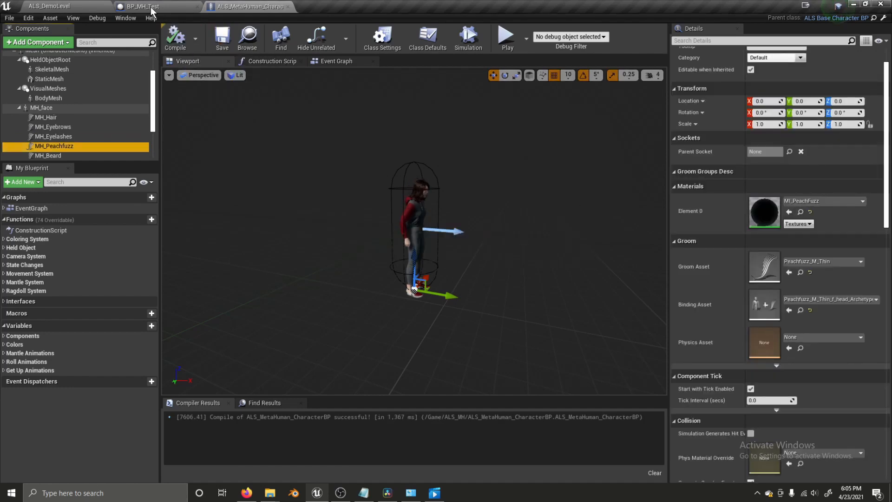
# - Place the MetaHuman character in the demo level, delete the blue mannequin, and raise it to Z 100
pyautogui.click(86, 2)
pyautogui.moveTo(456, 188); pyautogui.dragTo(374, 213, button='right')
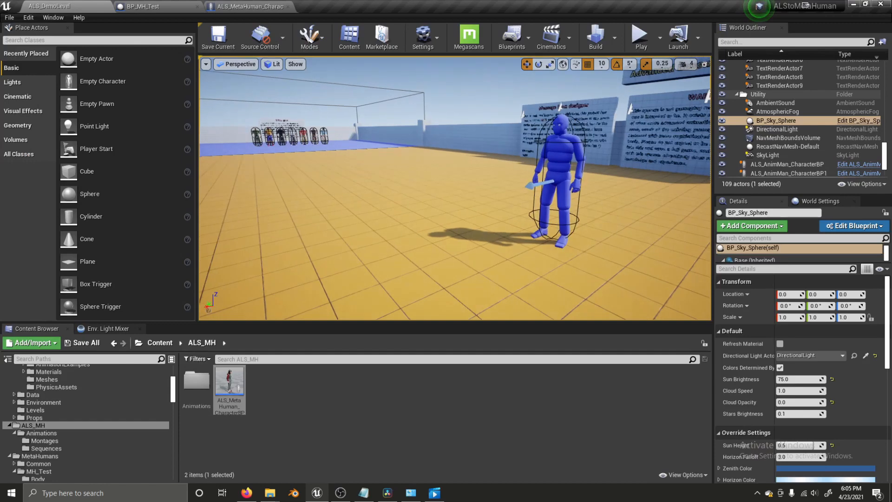
pyautogui.moveTo(230, 384); pyautogui.dragTo(414, 244)
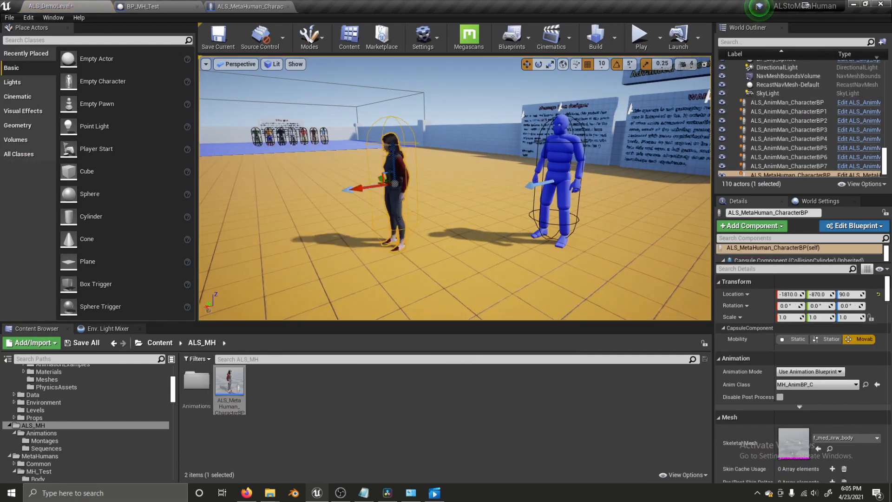
pyautogui.click(550, 165)
pyautogui.press('Delete')
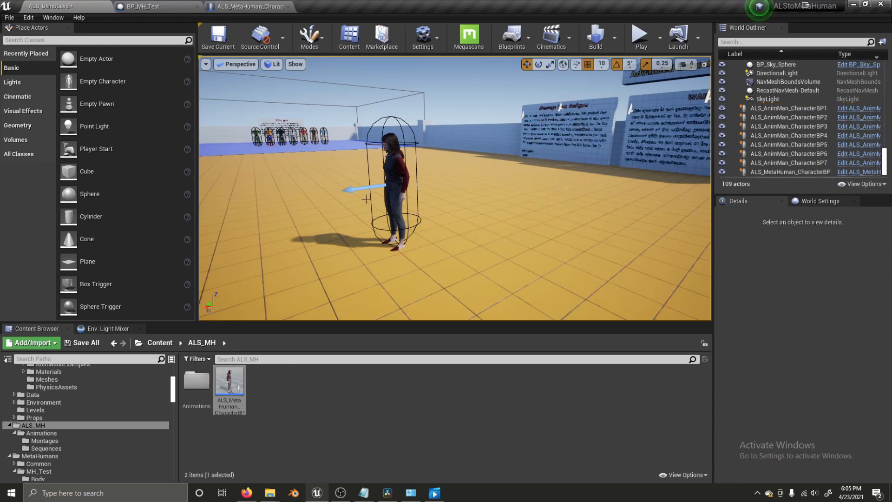
pyautogui.click(399, 205)
pyautogui.moveTo(393, 160); pyautogui.dragTo(393, 152)
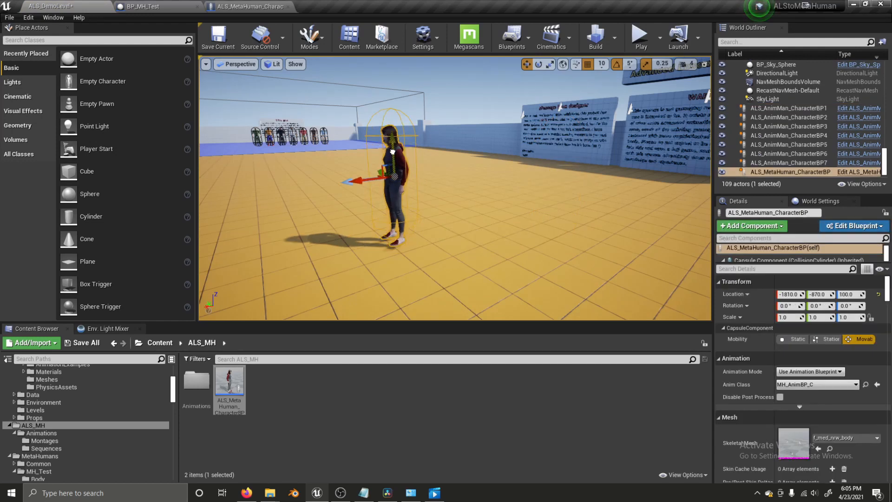
# - Set the character's Auto Possess Player to Player 0
pyautogui.click(787, 269)
pyautogui.write('poss')
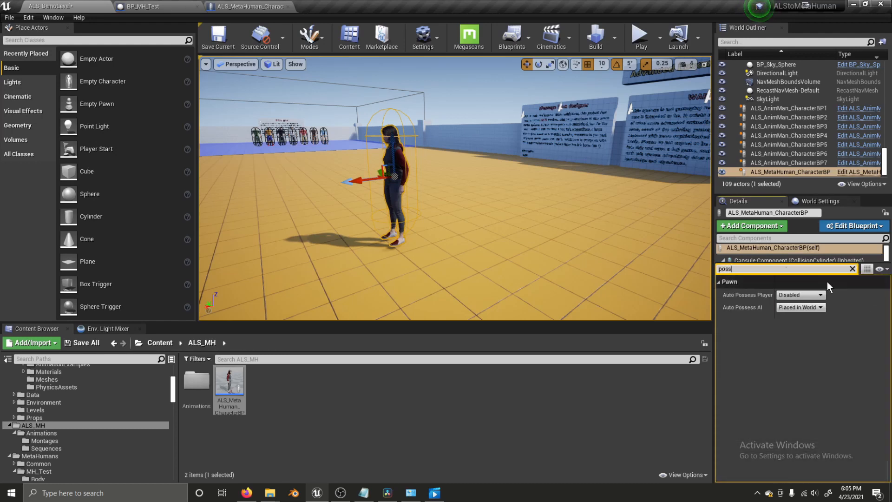
pyautogui.click(807, 296)
pyautogui.click(792, 309)
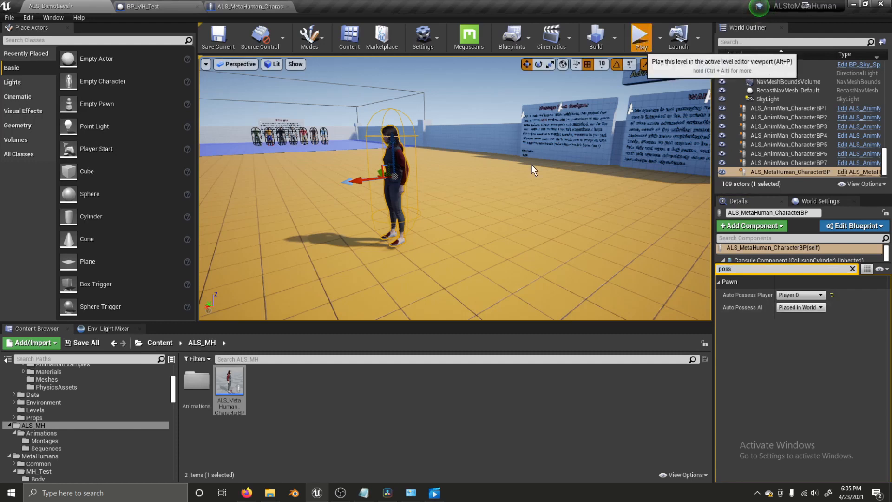
# - Play-test the level, running the MetaHuman around with WASD, then stop the session with Esc
pyautogui.hotkey('alt', 'p')
pyautogui.press('w')
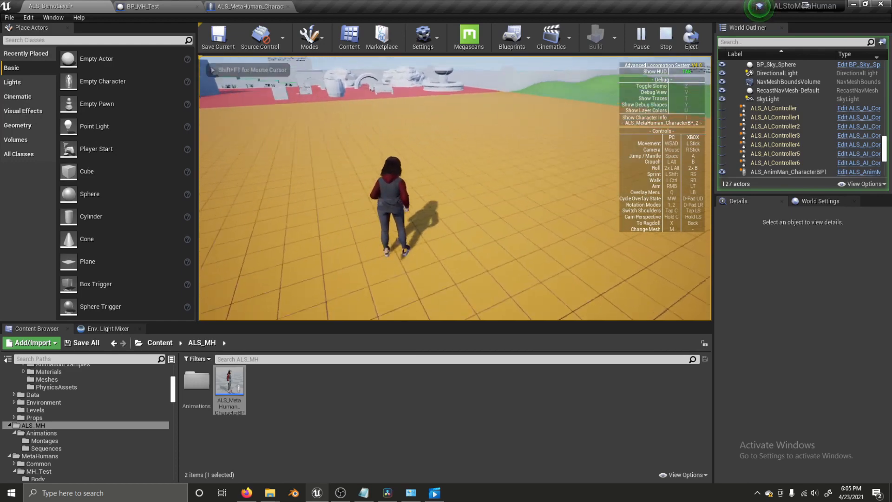
pyautogui.press('s')
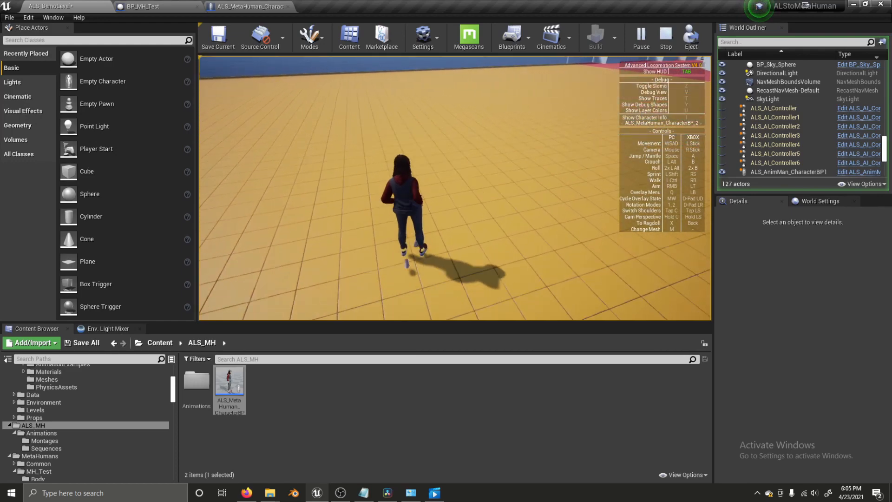
pyautogui.press('a')
pyautogui.press('s')
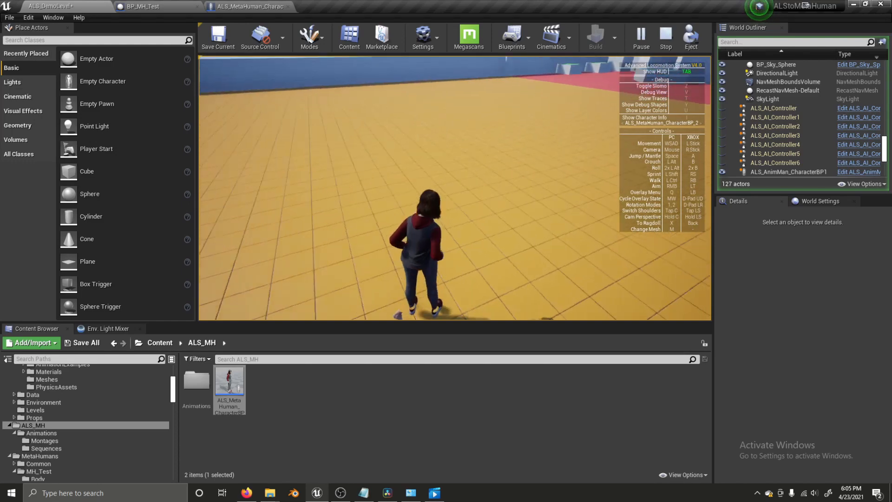
pyautogui.press('a')
pyautogui.press('s')
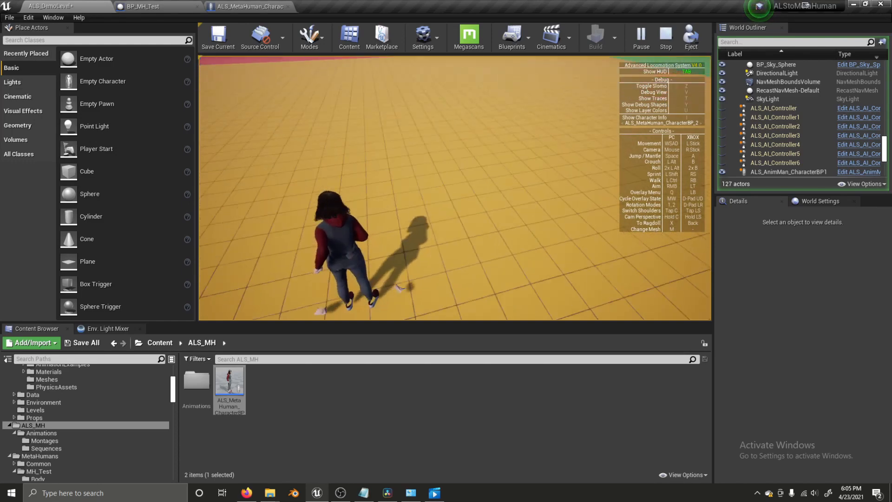
pyautogui.press('d')
pyautogui.press('s')
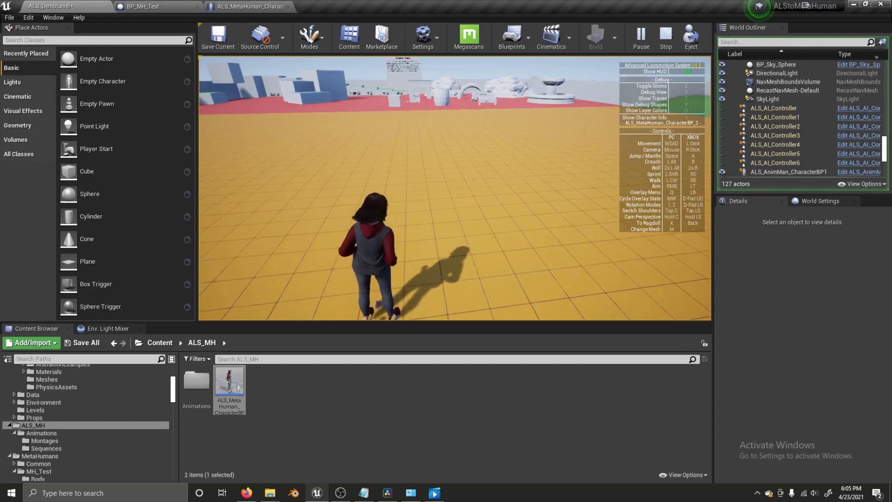
pyautogui.press('s')
pyautogui.press('w')
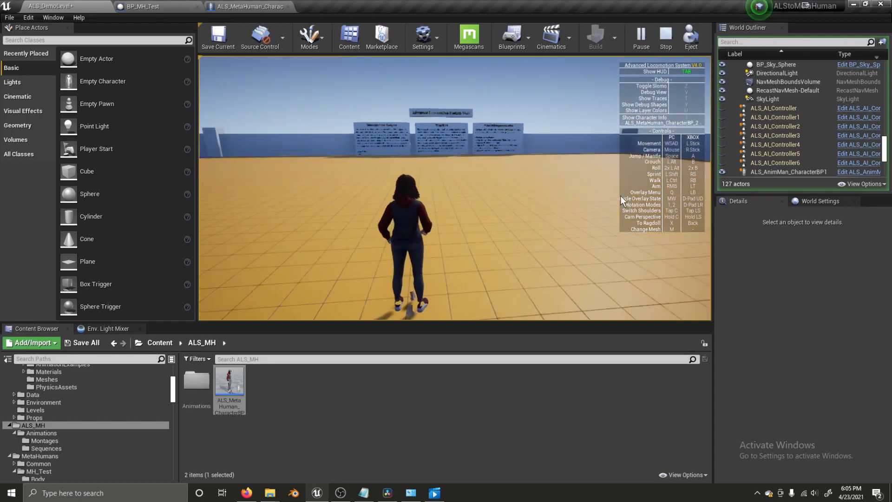
pyautogui.press('Escape')
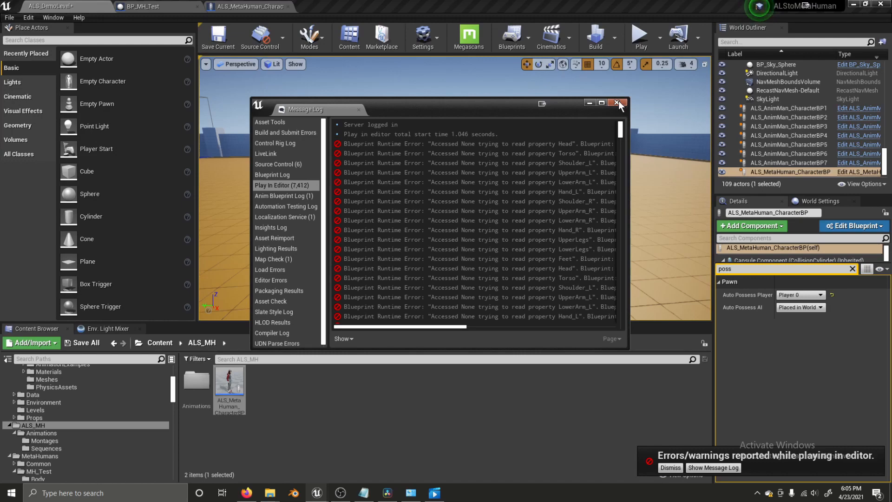
# - Close the Message Log and wire Parent: Tick into Update Coloring System in the character blueprint
pyautogui.click(618, 102)
pyautogui.click(246, 5)
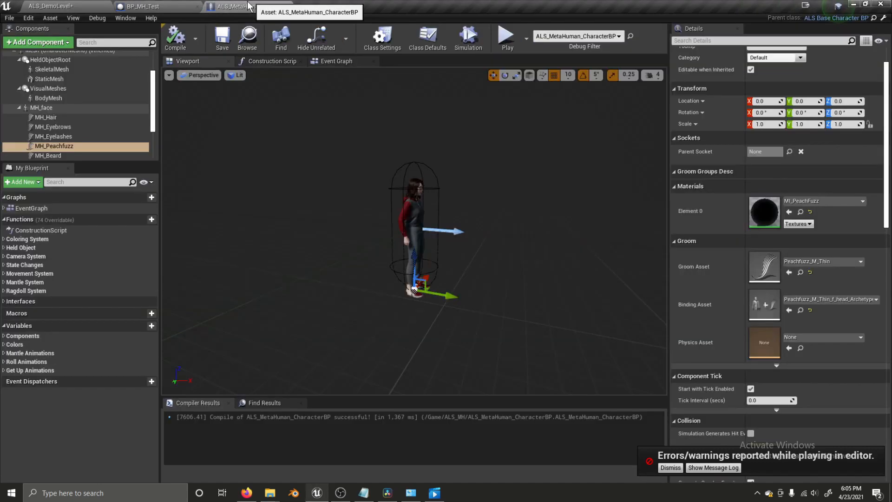
pyautogui.click(330, 62)
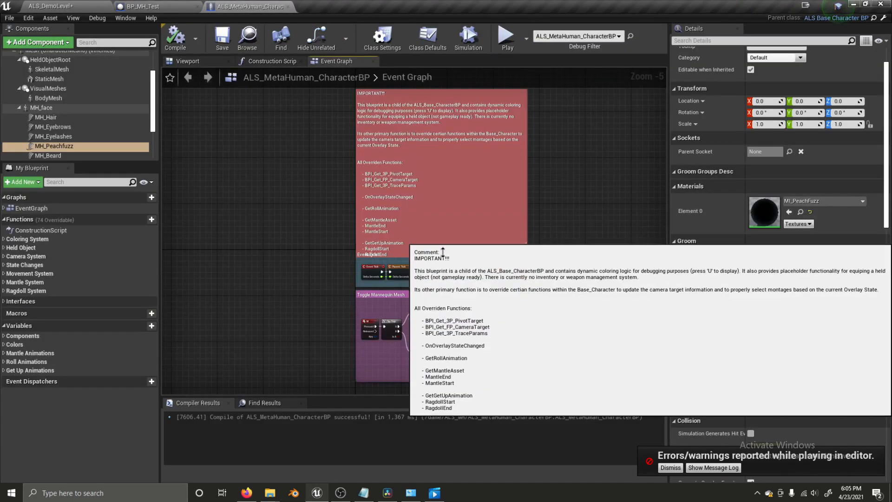
pyautogui.scroll(5, 351, 213)
pyautogui.moveTo(297, 233); pyautogui.dragTo(314, 237)
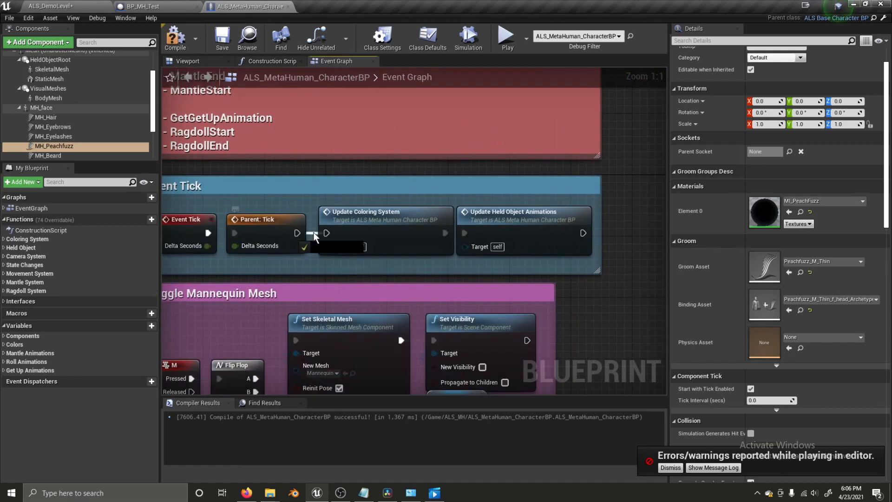
pyautogui.moveTo(315, 206); pyautogui.dragTo(369, 227)
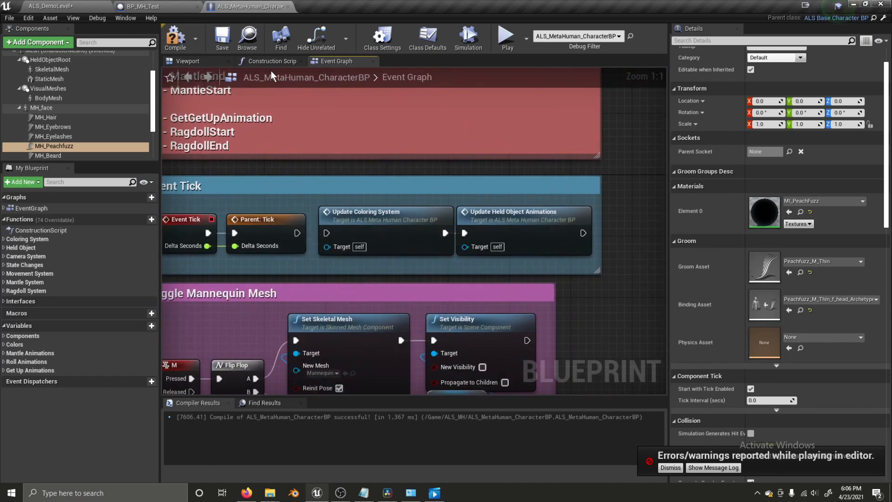
# - Detach Set Dynamic Materials and Set/ Reset Colors from the construction script chain and move them aside
pyautogui.click(267, 62)
pyautogui.moveTo(409, 168); pyautogui.dragTo(579, 305, button='right')
pyautogui.moveTo(616, 263); pyautogui.dragTo(360, 273, button='right')
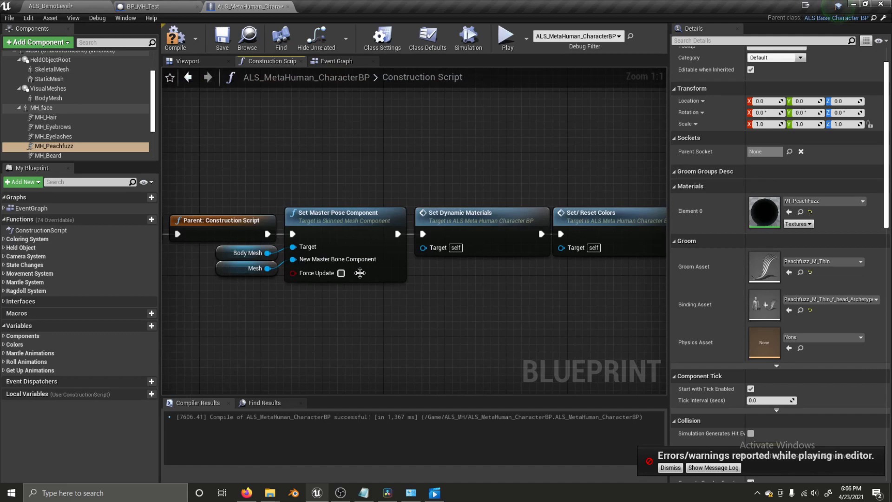
pyautogui.keyDown('ctrl'); pyautogui.moveTo(398, 234); pyautogui.dragTo(411, 240); pyautogui.keyUp('ctrl')
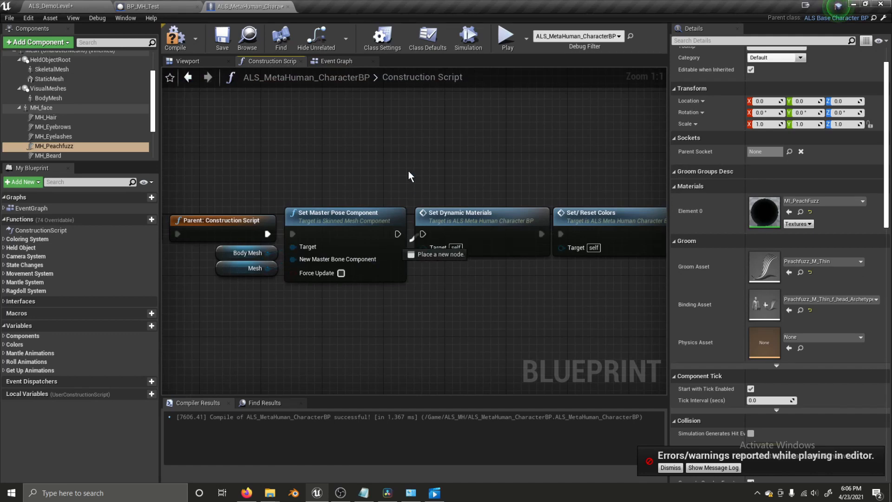
pyautogui.scroll(-4, 455, 194)
pyautogui.moveTo(520, 230); pyautogui.dragTo(521, 230)
pyautogui.moveTo(518, 211); pyautogui.dragTo(484, 360)
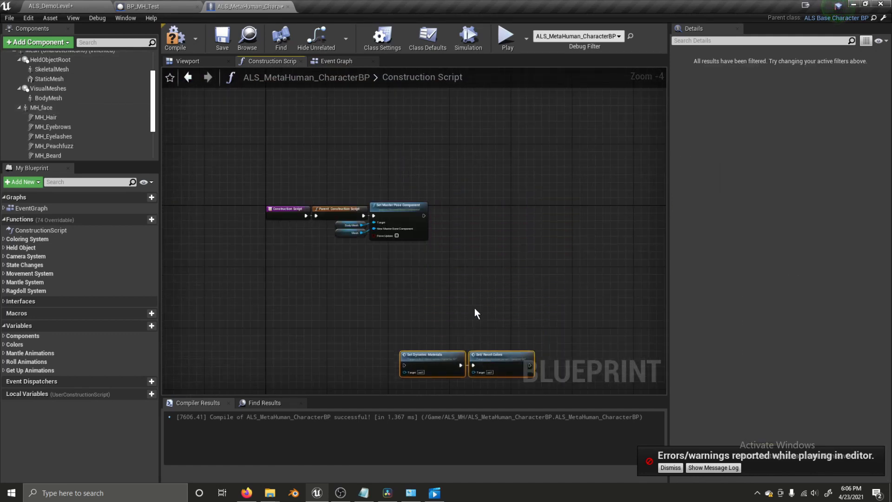
# - Bring up the BP_MH_Test blueprint's Event Graph
pyautogui.click(145, 6)
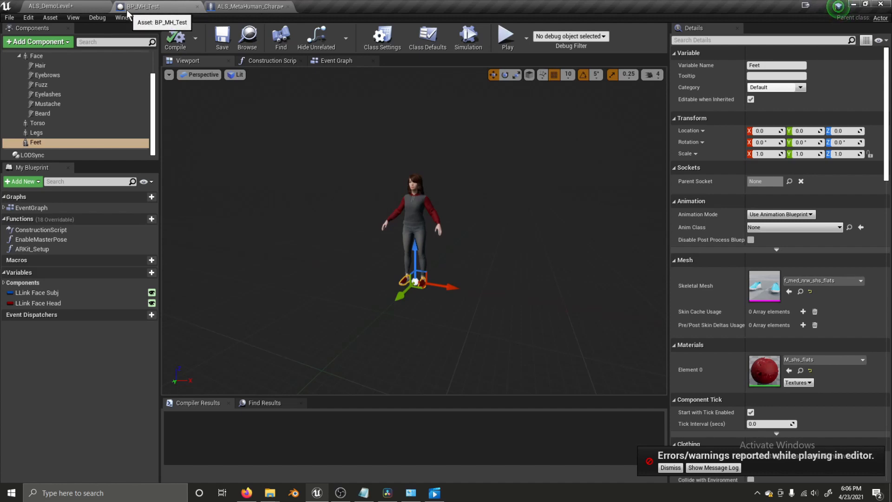
pyautogui.click(327, 62)
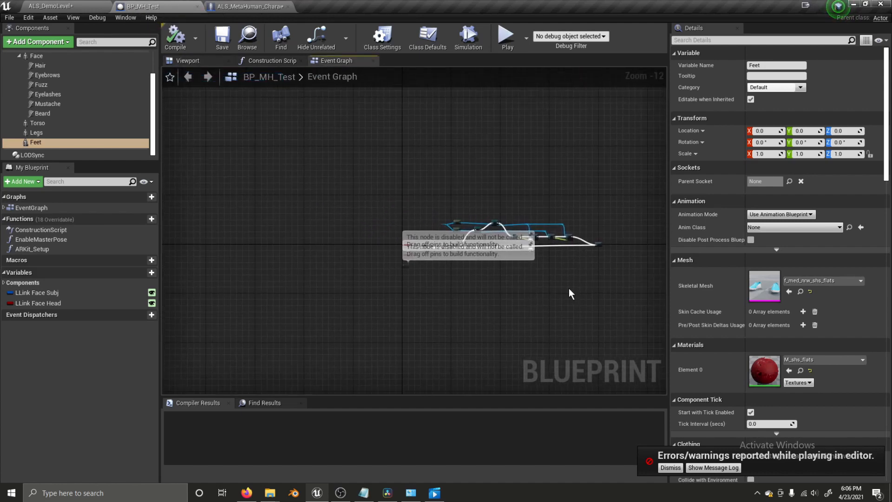
pyautogui.scroll(4, 354, 214)
pyautogui.moveTo(281, 194); pyautogui.dragTo(402, 223, button='right')
pyautogui.scroll(-4, 402, 223)
# - Marquee-select BP_MH_Test's event graph nodes and return to the character blueprint's Event Graph
pyautogui.moveTo(385, 156); pyautogui.dragTo(447, 206)
pyautogui.moveTo(618, 288); pyautogui.dragTo(644, 287)
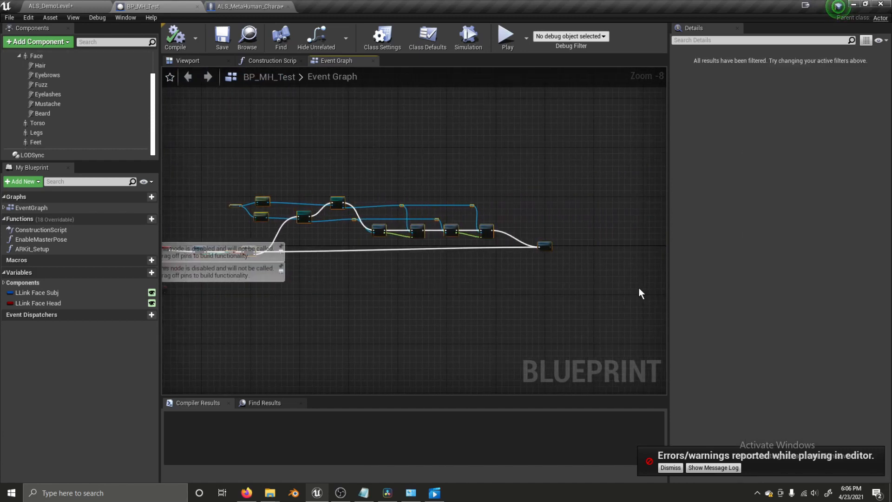
pyautogui.moveTo(473, 295); pyautogui.dragTo(555, 294, button='right')
pyautogui.click(247, 6)
pyautogui.scroll(-2, 400, 259)
pyautogui.moveTo(400, 258); pyautogui.dragTo(443, 193, button='right')
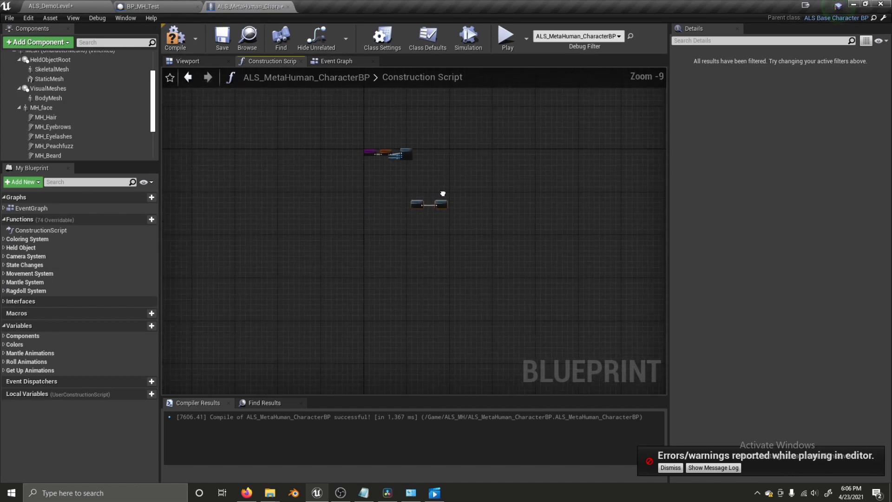
pyautogui.click(331, 61)
pyautogui.scroll(-5, 392, 205)
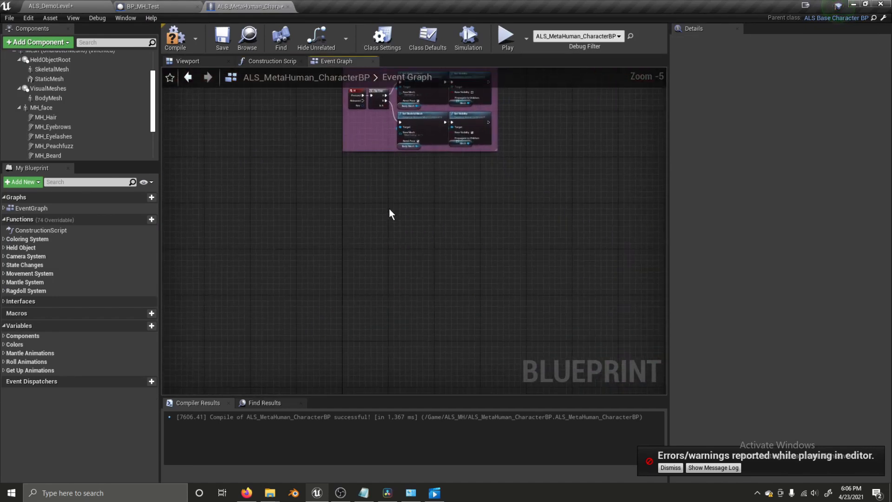
# - Paste the nodes and create a matching ARKit_Setup function in the character blueprint
pyautogui.hotkey('ctrl', 'v')
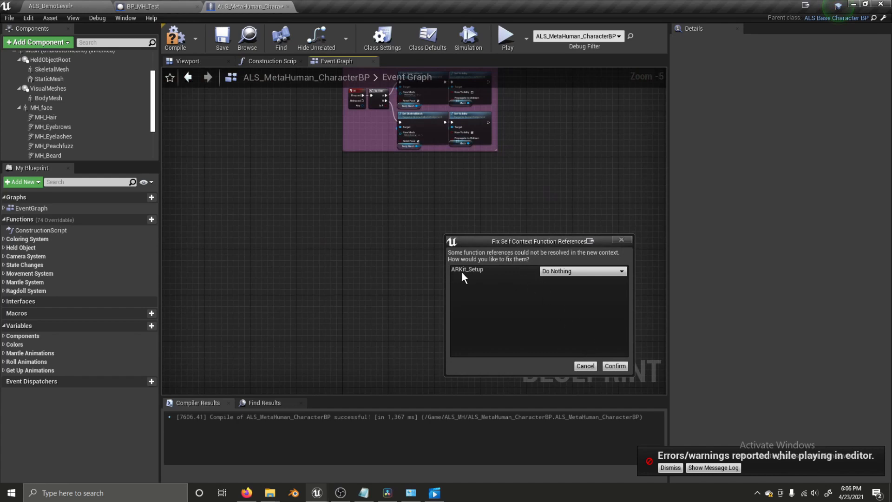
pyautogui.click(565, 272)
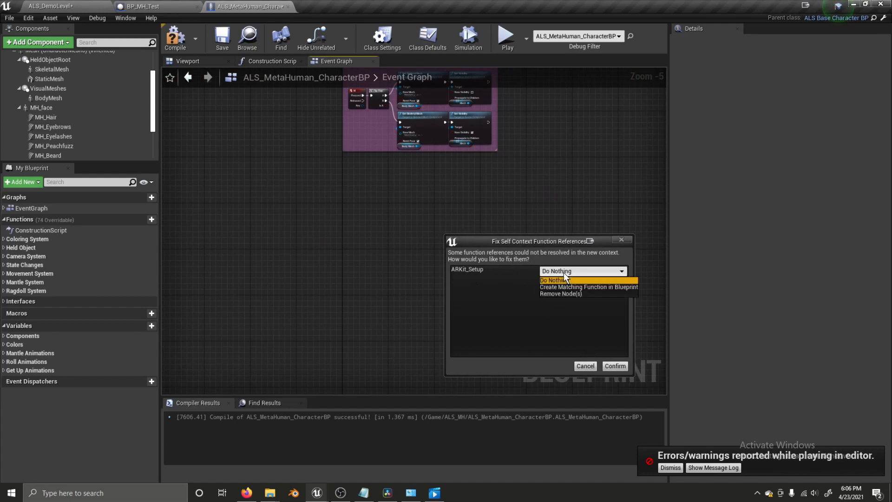
pyautogui.click(559, 287)
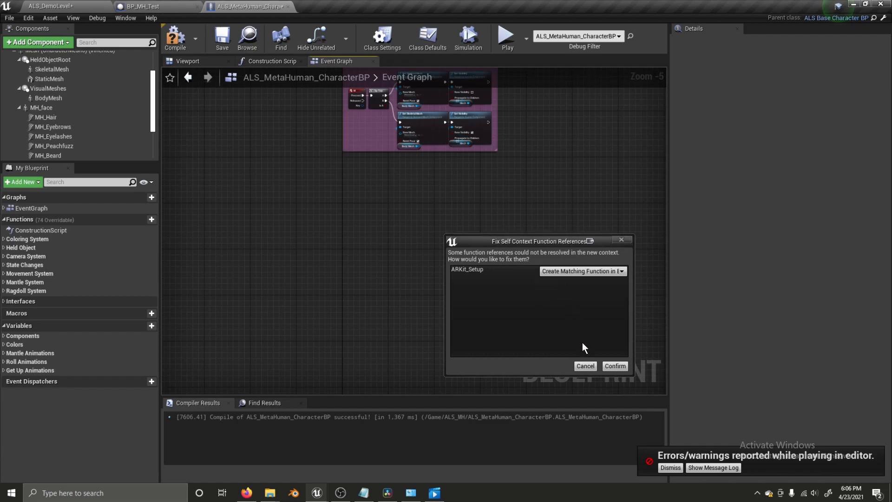
pyautogui.click(620, 367)
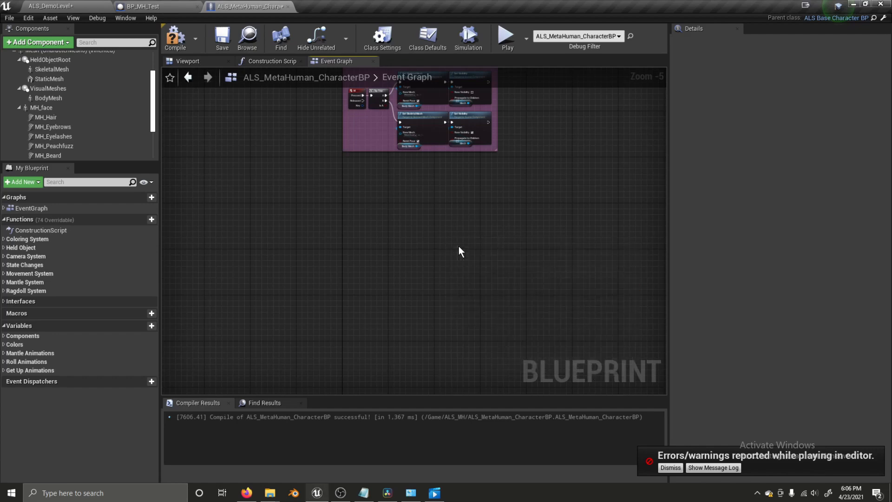
pyautogui.moveTo(362, 227); pyautogui.dragTo(629, 263, button='right')
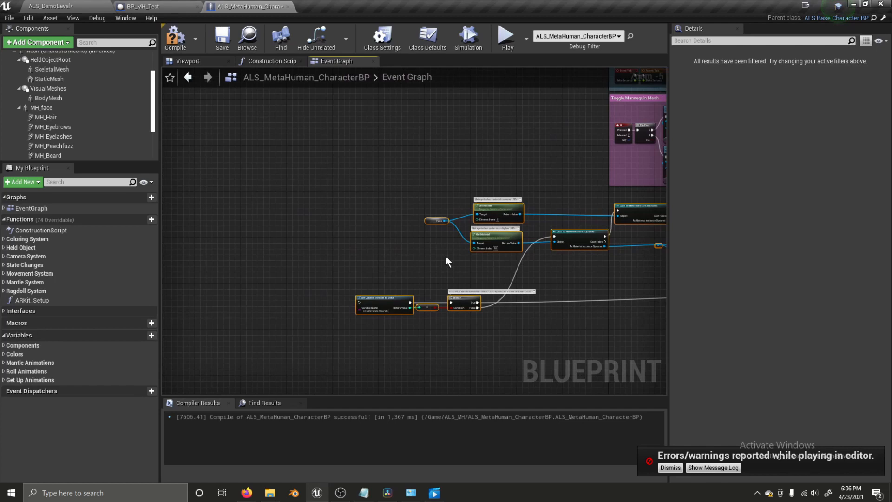
# - Move Event Tick out of its comment box and add a Sequence node after it
pyautogui.click(422, 259)
pyautogui.moveTo(479, 166); pyautogui.dragTo(344, 323, button='right')
pyautogui.moveTo(435, 268); pyautogui.dragTo(431, 204, button='right')
pyautogui.moveTo(365, 240); pyautogui.dragTo(458, 169, button='right')
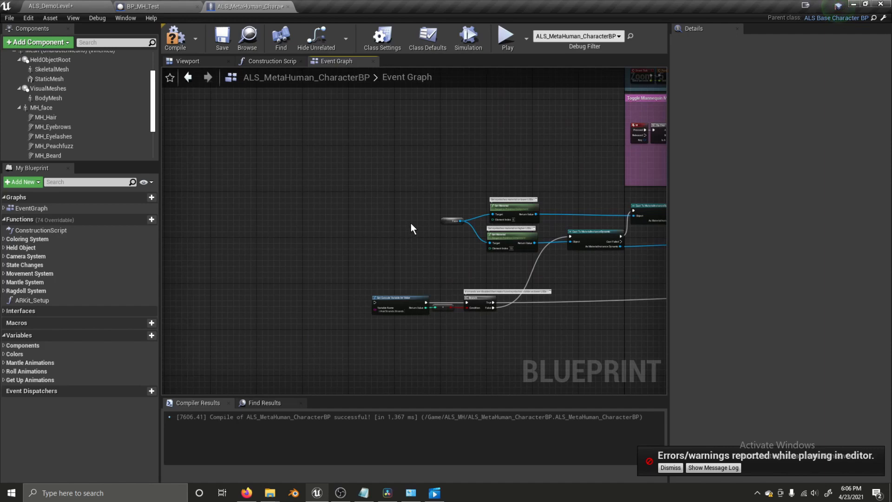
pyautogui.moveTo(411, 223); pyautogui.dragTo(275, 315, button='right')
pyautogui.moveTo(436, 228); pyautogui.dragTo(344, 227, button='right')
pyautogui.scroll(2, 406, 200)
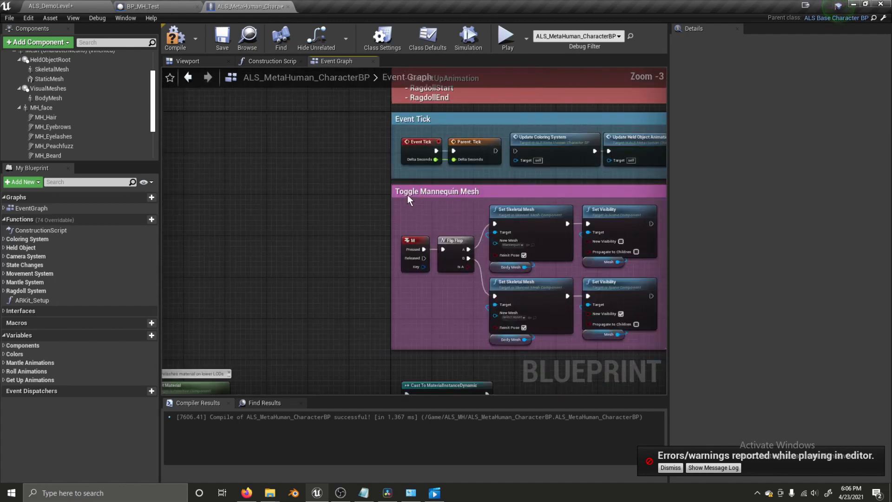
pyautogui.scroll(1, 405, 200)
pyautogui.moveTo(421, 136); pyautogui.dragTo(392, 145)
pyautogui.write('sequence')
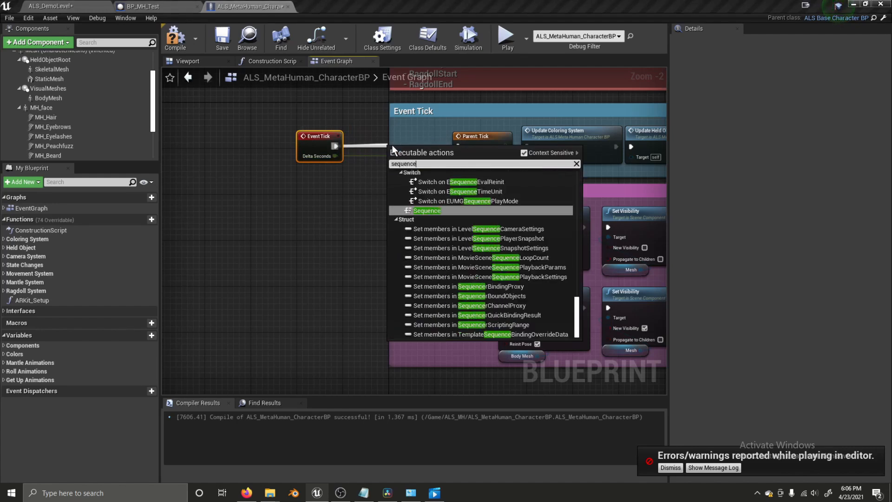
pyautogui.press('Return')
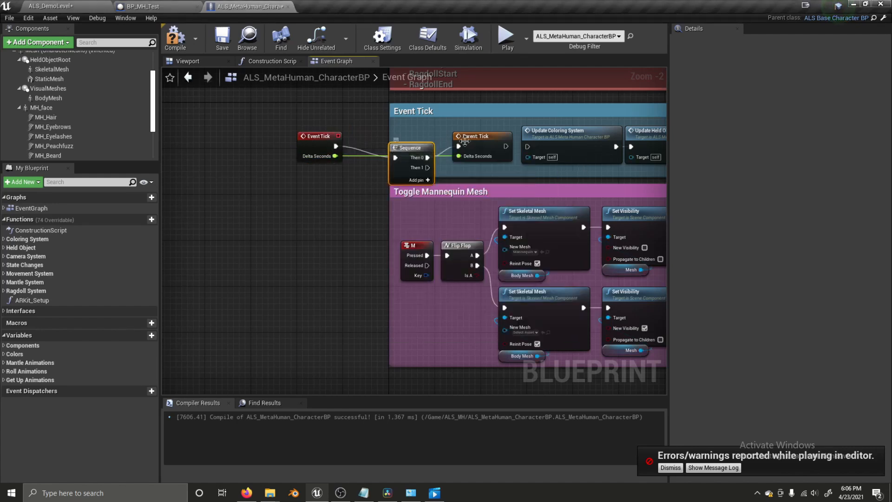
# - Add a Do Once node from the Sequence's Then 1 output
pyautogui.moveTo(403, 148); pyautogui.dragTo(344, 233)
pyautogui.click(331, 238)
pyautogui.moveTo(427, 156); pyautogui.dragTo(256, 299)
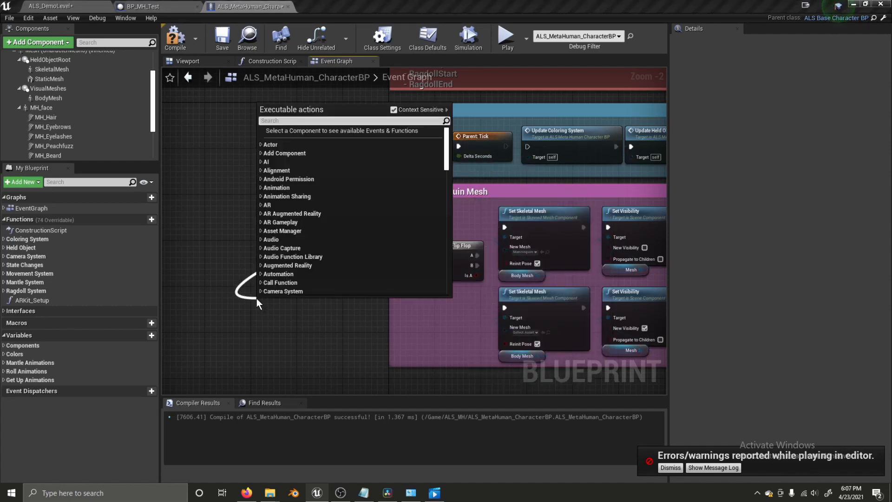
pyautogui.write('doonce')
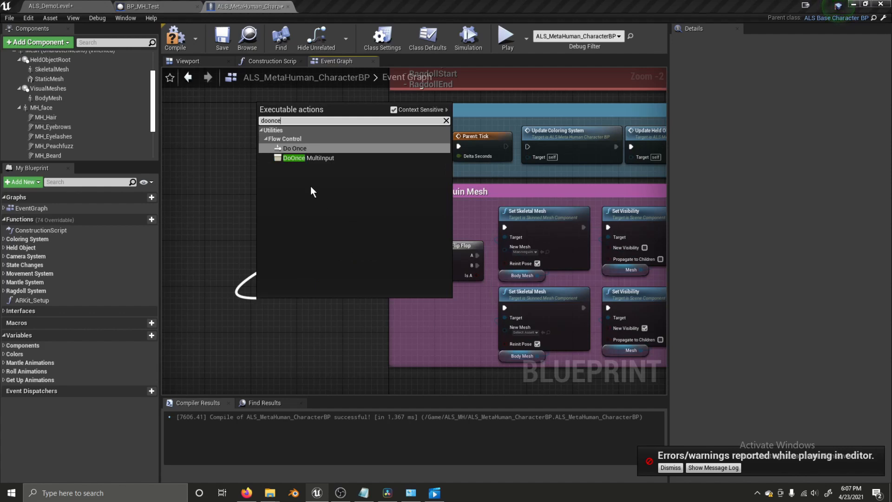
pyautogui.click(313, 150)
# - Position the Do Once node and wire its Completed output to Get Console Variable
pyautogui.moveTo(273, 360); pyautogui.dragTo(592, 257, button='right')
pyautogui.scroll(-2, 591, 257)
pyautogui.moveTo(645, 227); pyautogui.dragTo(518, 218, button='right')
pyautogui.moveTo(518, 219); pyautogui.dragTo(303, 335)
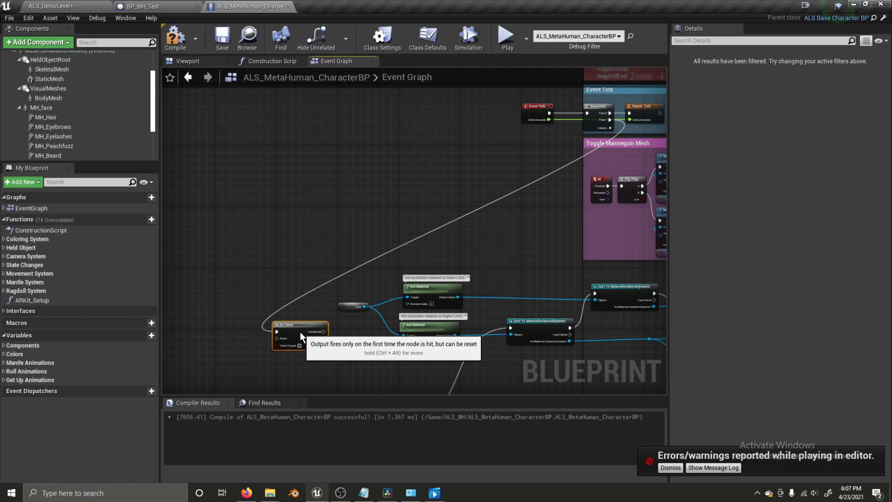
pyautogui.moveTo(302, 334); pyautogui.dragTo(412, 229, button='right')
pyautogui.moveTo(405, 232); pyautogui.dragTo(420, 243)
pyautogui.moveTo(419, 246); pyautogui.dragTo(327, 261, button='right')
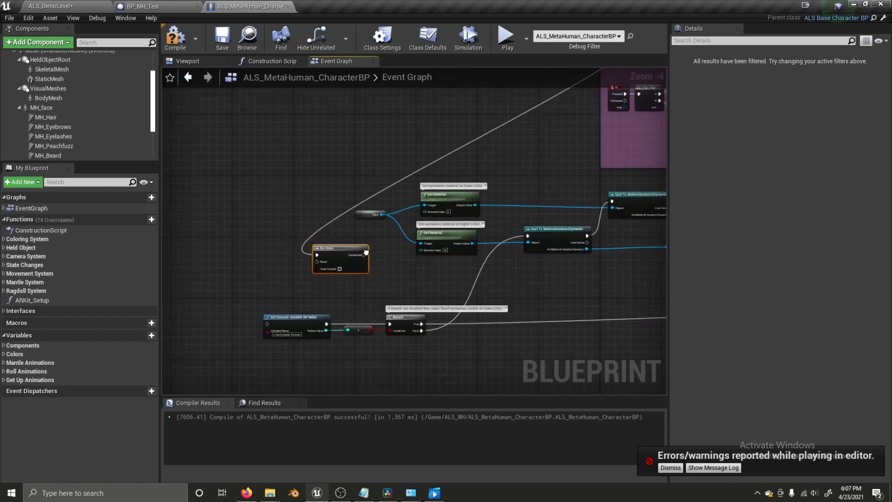
pyautogui.moveTo(361, 255); pyautogui.dragTo(269, 324)
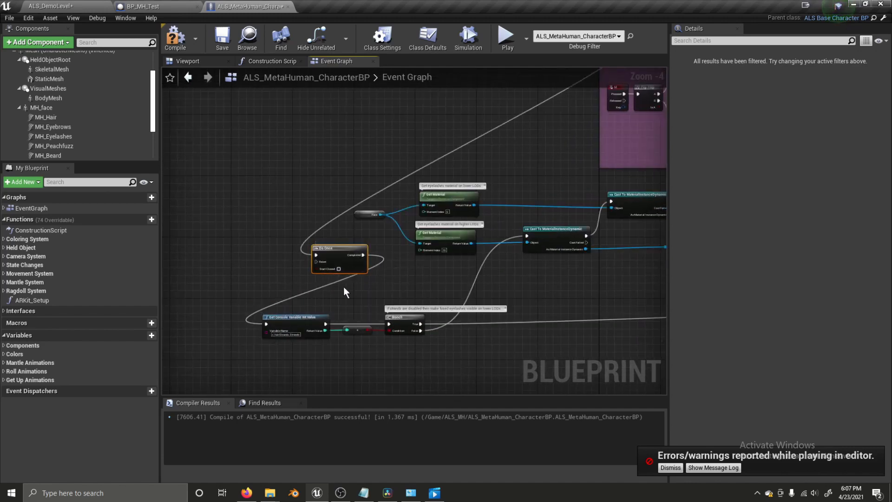
pyautogui.moveTo(335, 251); pyautogui.dragTo(259, 251)
# - Unhook the Face wires from the Target pins and add an MH_face reference to the graph
pyautogui.moveTo(381, 214)
pyautogui.mouseDown()
pyautogui.moveTo(388, 223)
pyautogui.moveTo(413, 207)
pyautogui.moveTo(394, 205)
pyautogui.mouseUp()
pyautogui.click(384, 215)
pyautogui.click(383, 184)
pyautogui.keyDown('ctrl'); pyautogui.moveTo(421, 244); pyautogui.dragTo(358, 241); pyautogui.keyUp('ctrl')
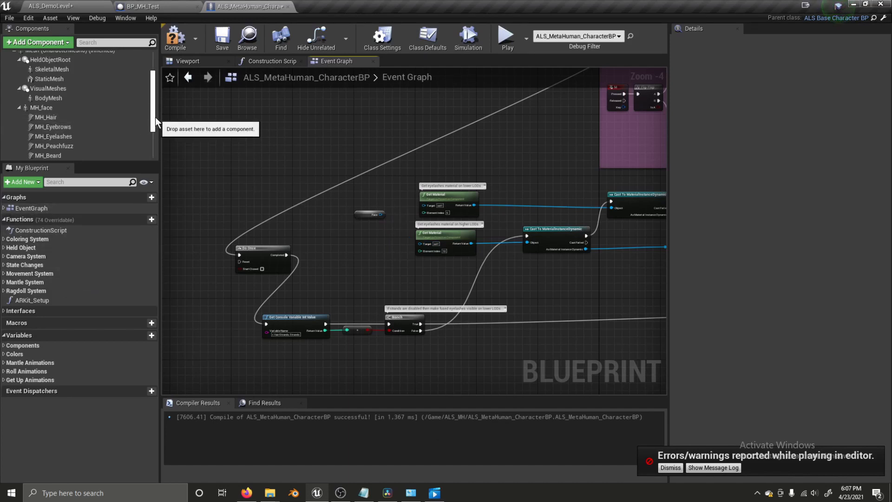
pyautogui.scroll(1, 55, 112)
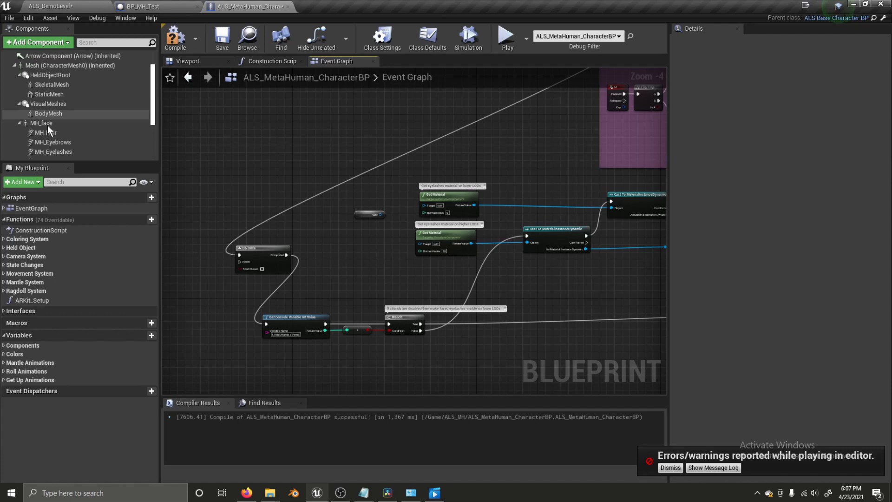
pyautogui.click(53, 122)
pyautogui.moveTo(65, 134); pyautogui.dragTo(424, 210)
# - Pan across the event graph to the ARKit Setup call
pyautogui.moveTo(600, 268); pyautogui.dragTo(167, 209, button='right')
pyautogui.scroll(-1, 440, 312)
pyautogui.moveTo(442, 313); pyautogui.dragTo(364, 261, button='right')
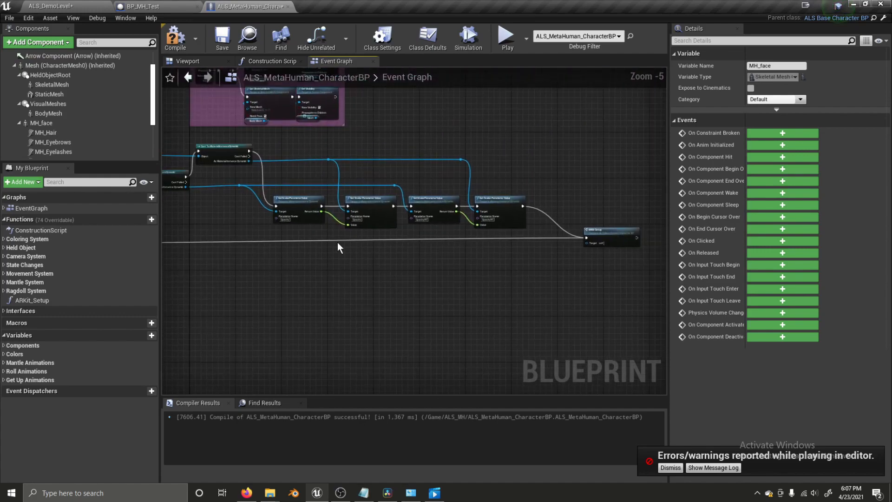
pyautogui.scroll(5, 318, 218)
pyautogui.moveTo(479, 247); pyautogui.dragTo(158, 237, button='right')
pyautogui.moveTo(598, 264); pyautogui.dragTo(253, 239, button='right')
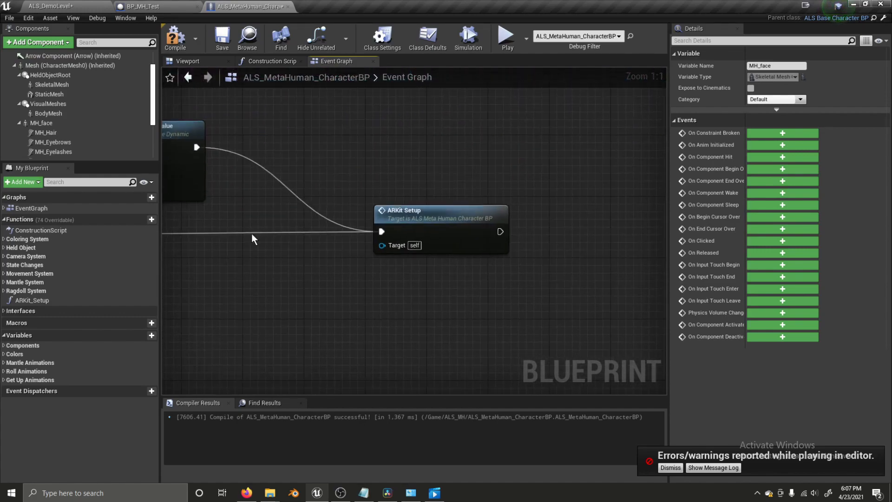
pyautogui.scroll(-5, 300, 276)
pyautogui.scroll(-1, 372, 258)
# - Open ARKit Setup in both blueprints and copy all of BP_MH_Test's ARKit Setup nodes
pyautogui.scroll(5, 372, 258)
pyautogui.doubleClick(429, 250)
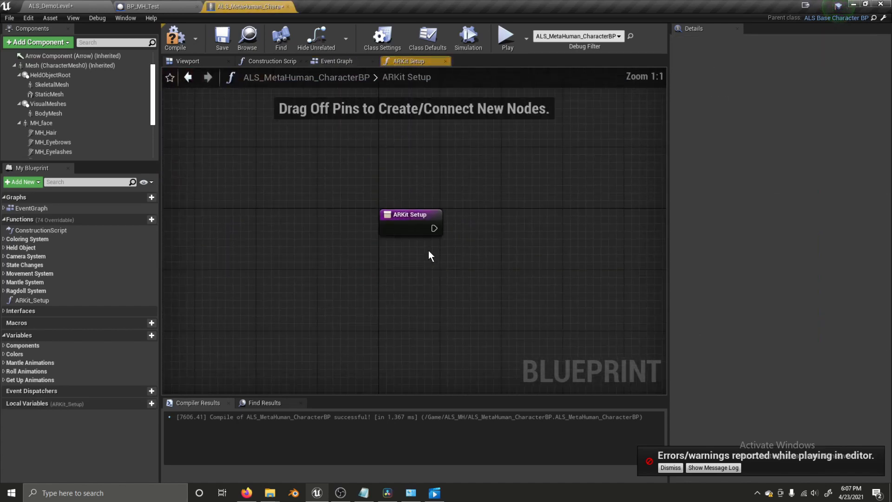
pyautogui.click(176, 6)
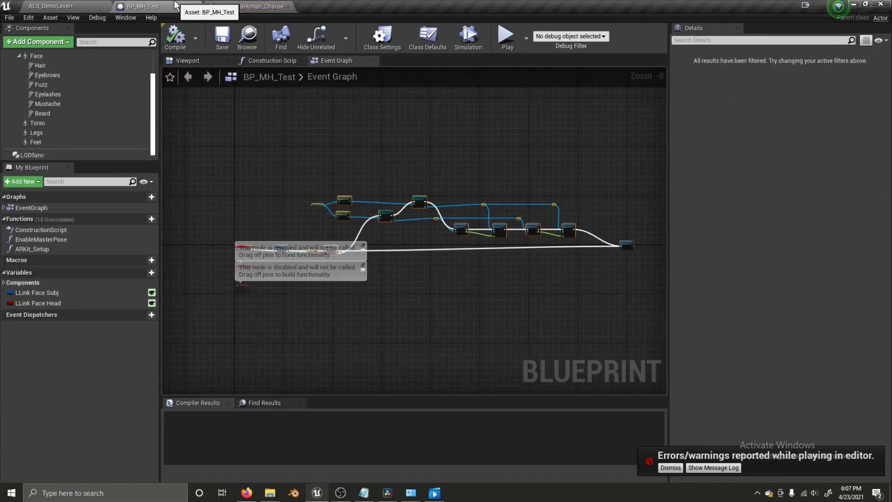
pyautogui.scroll(3, 632, 242)
pyautogui.doubleClick(633, 239)
pyautogui.scroll(-5, 439, 283)
pyautogui.moveTo(306, 161); pyautogui.dragTo(297, 157)
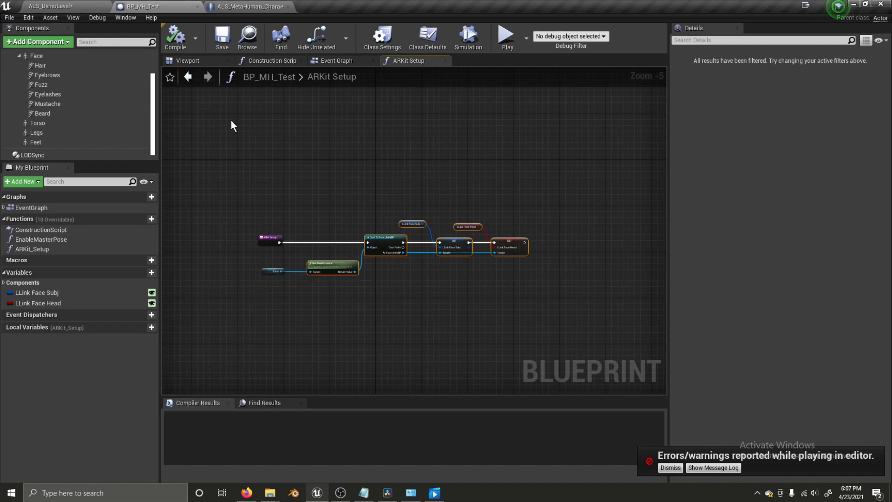
pyautogui.click(232, 6)
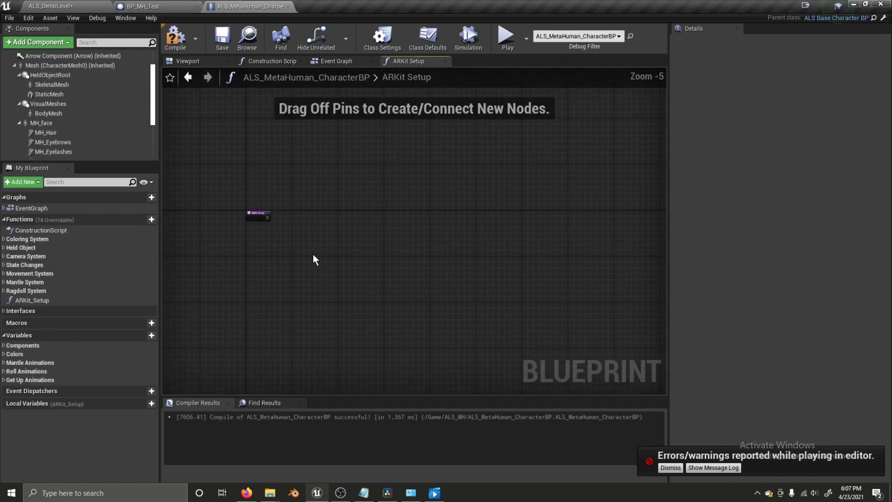
# - Paste the nodes, wire an MH_face getter into Get Anim Instance, and connect the exec into Cast To Face_AnimBP
pyautogui.hotkey('ctrl', 'v')
pyautogui.scroll(2, 319, 250)
pyautogui.moveTo(280, 238); pyautogui.dragTo(326, 201)
pyautogui.moveTo(54, 125); pyautogui.dragTo(213, 222)
pyautogui.moveTo(213, 222); pyautogui.dragTo(383, 206, button='right')
pyautogui.moveTo(370, 216); pyautogui.dragTo(334, 245)
pyautogui.click(438, 190)
pyautogui.moveTo(361, 179); pyautogui.dragTo(362, 178)
pyautogui.moveTo(499, 160); pyautogui.dragTo(493, 164, button='right')
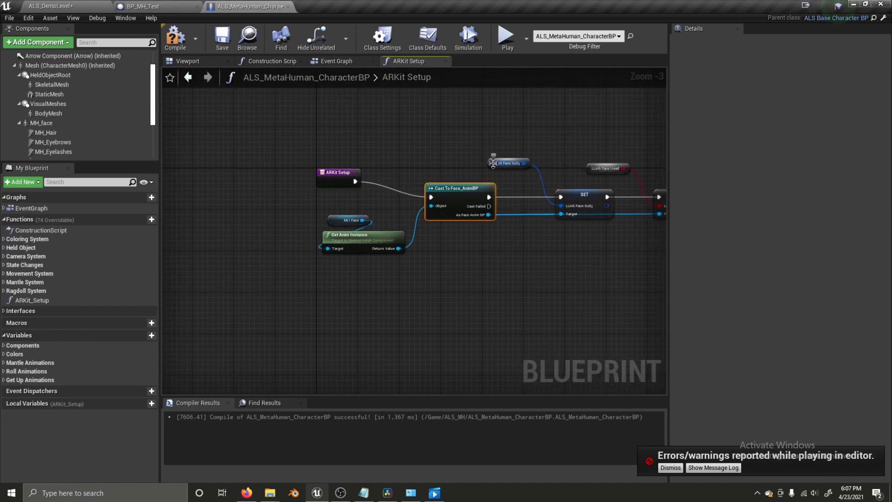
# - Create the LLink Face Subj and LLink Face Head variables from the pasted nodes
pyautogui.rightClick(492, 164)
pyautogui.click(523, 189)
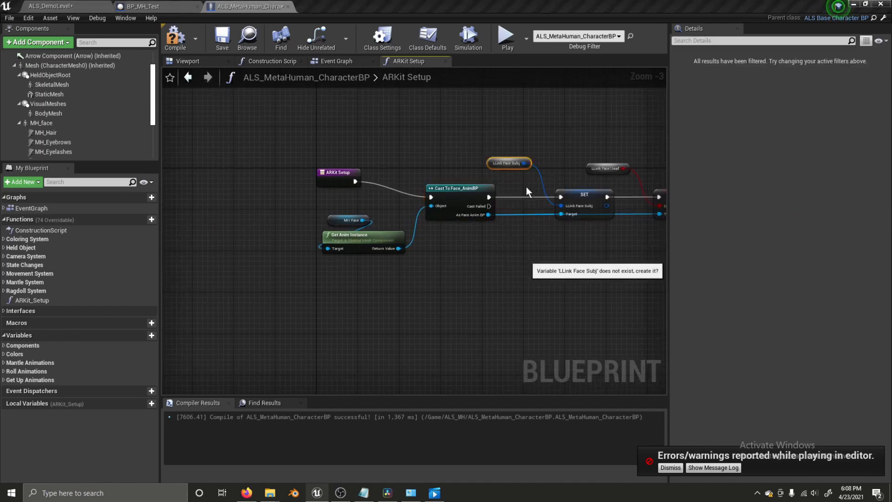
pyautogui.rightClick(597, 169)
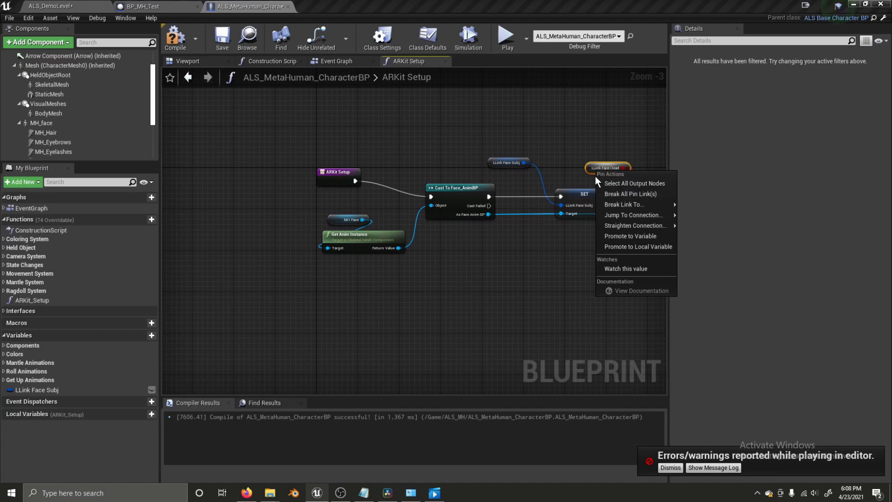
pyautogui.rightClick(588, 168)
pyautogui.click(607, 188)
# - Compare the new variables against BP_MH_Test's, then save the compiled character blueprint
pyautogui.click(142, 6)
pyautogui.click(467, 226)
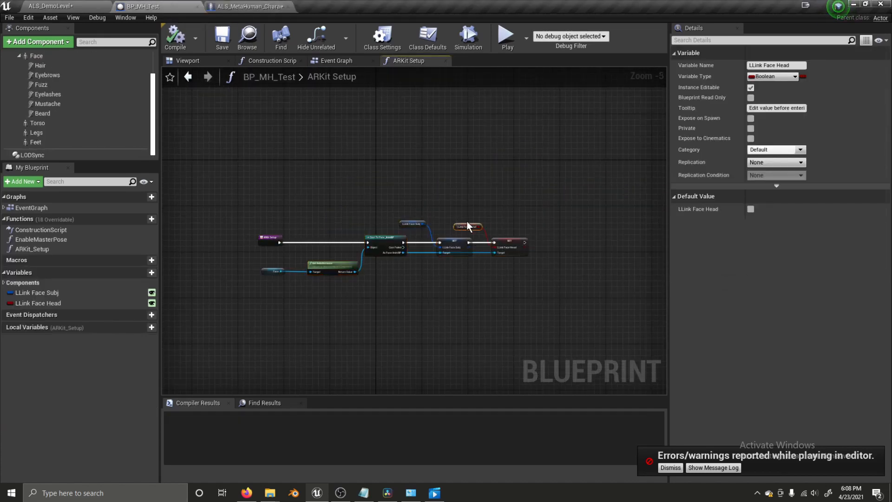
pyautogui.click(411, 224)
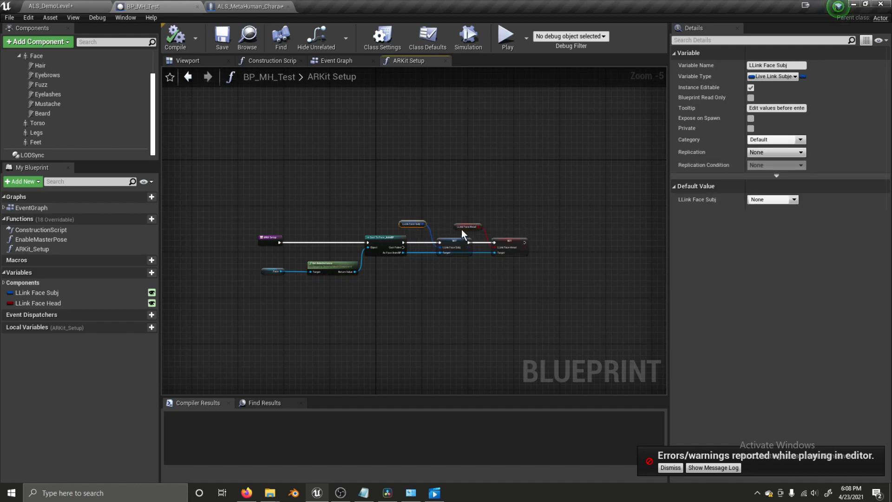
pyautogui.click(455, 196)
pyautogui.click(253, 7)
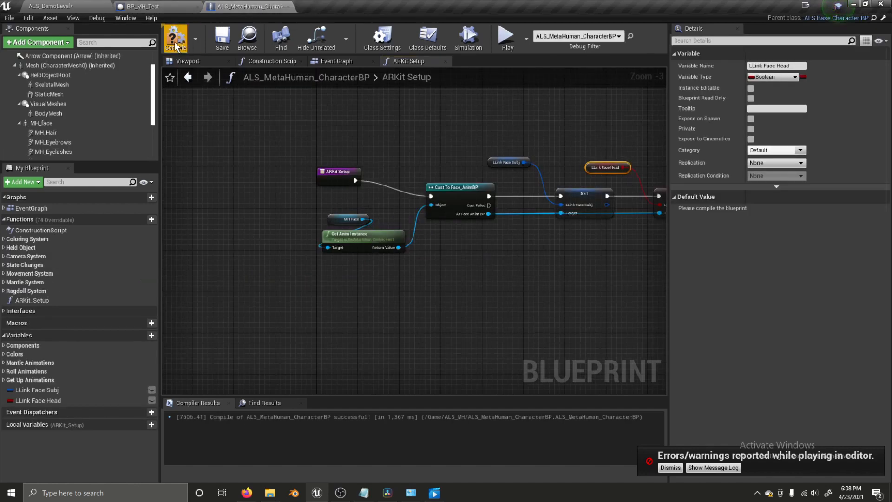
pyautogui.click(222, 39)
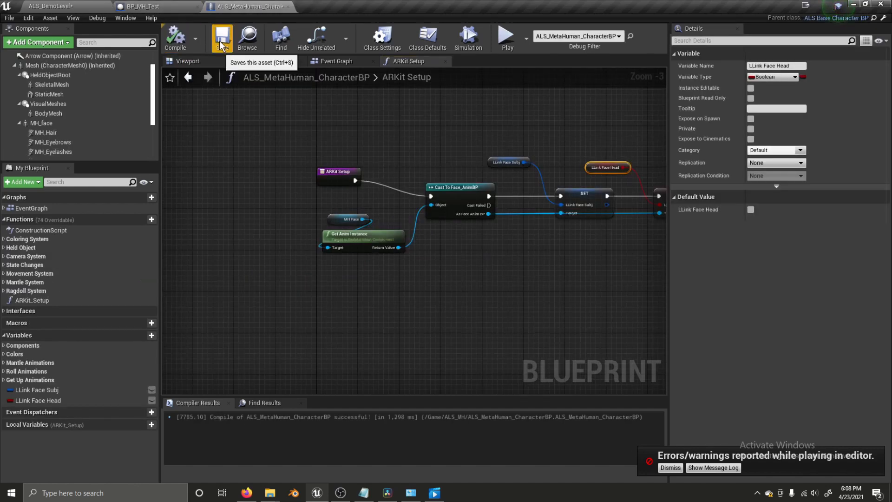
pyautogui.click(331, 64)
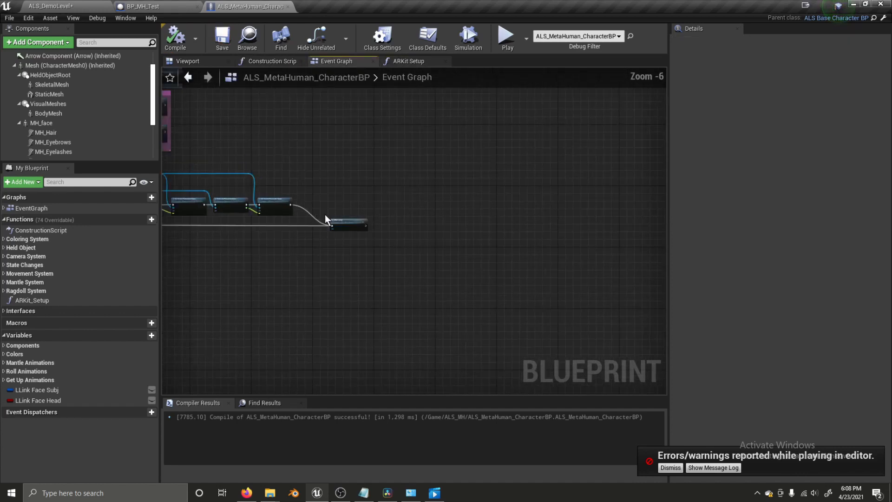
# - Open the character blueprint's Construction Script and frame its nodes
pyautogui.click(353, 202)
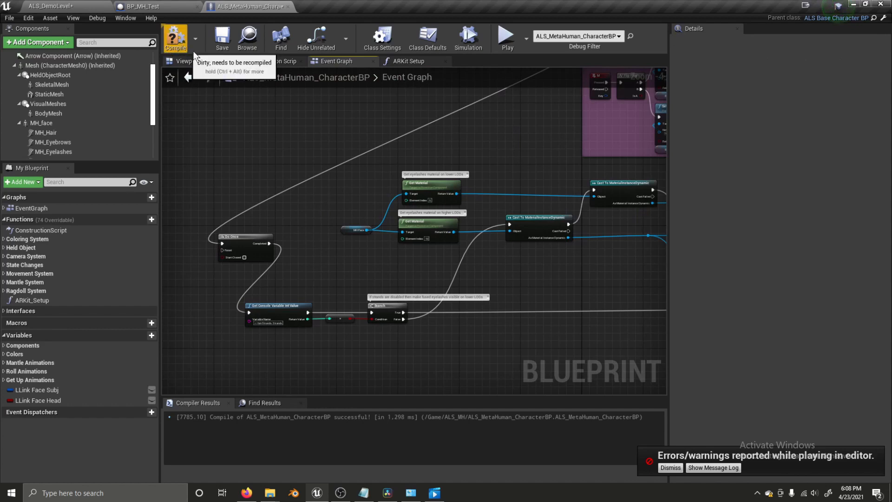
pyautogui.click(288, 60)
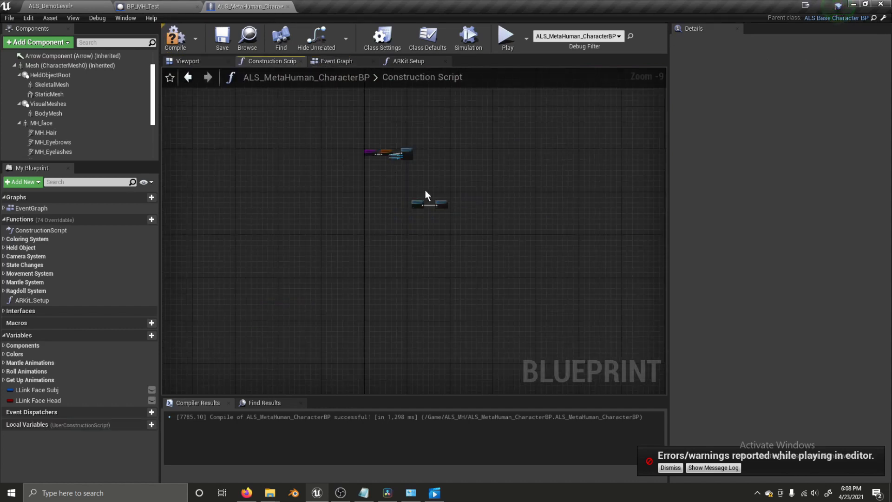
pyautogui.scroll(4, 425, 190)
pyautogui.moveTo(378, 196); pyautogui.dragTo(494, 272, button='right')
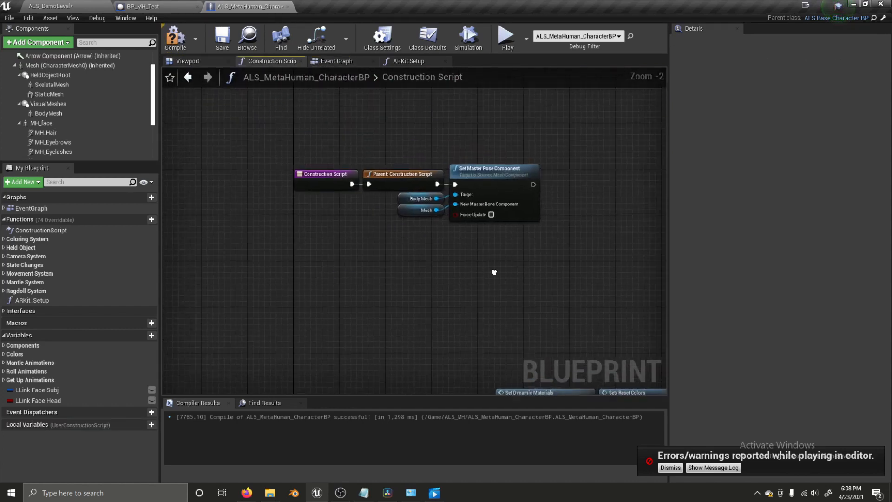
# - Select and copy BP_MH_Test's whole Construction Script node chain
pyautogui.click(157, 5)
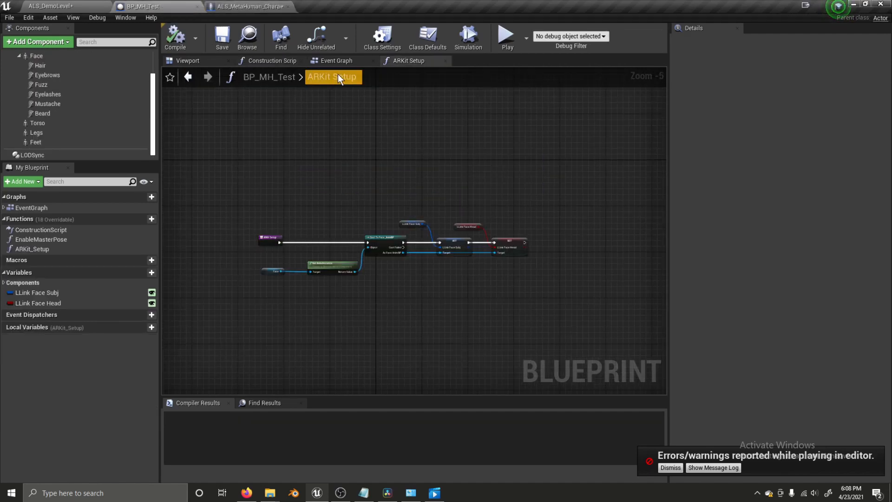
pyautogui.click(282, 60)
pyautogui.moveTo(433, 162); pyautogui.dragTo(320, 249, button='right')
pyautogui.scroll(-4, 389, 326)
pyautogui.scroll(-3, 334, 253)
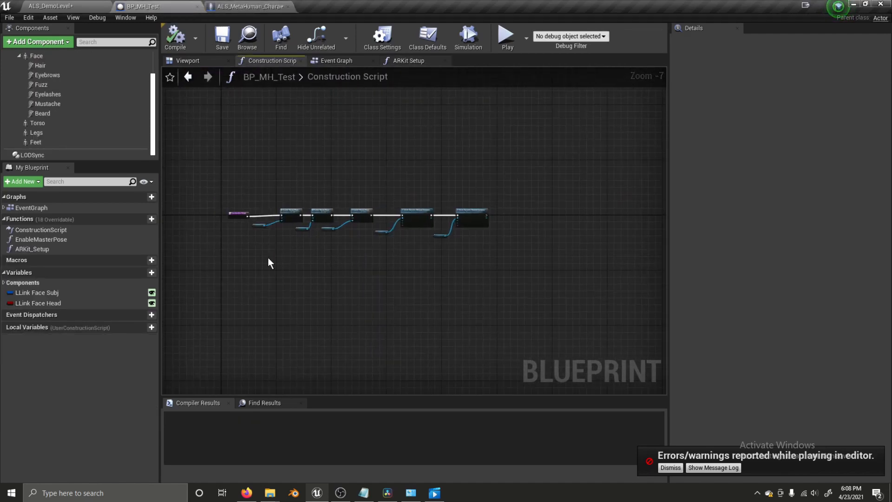
pyautogui.moveTo(374, 204); pyautogui.dragTo(491, 173)
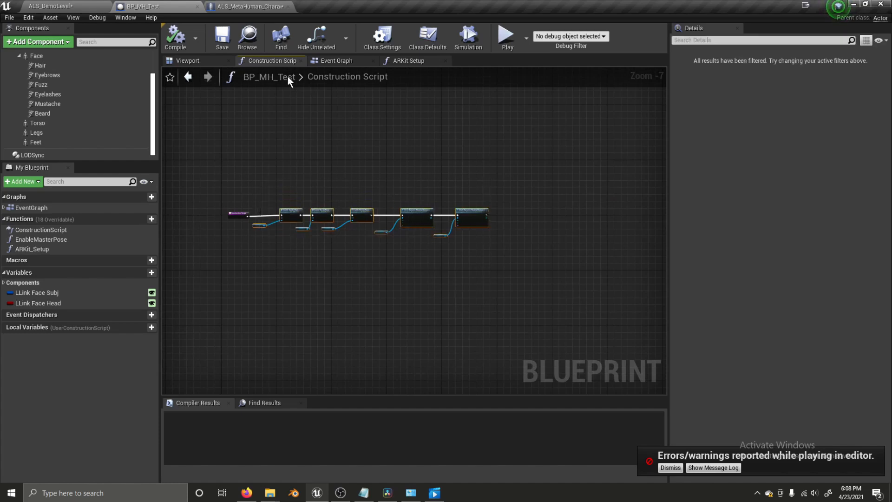
# - Paste the chain into the character's Construction Script, choose to create EnableMasterPose, then cancel the fix-up
pyautogui.click(250, 6)
pyautogui.scroll(-2, 383, 224)
pyautogui.moveTo(383, 224); pyautogui.dragTo(376, 223, button='right')
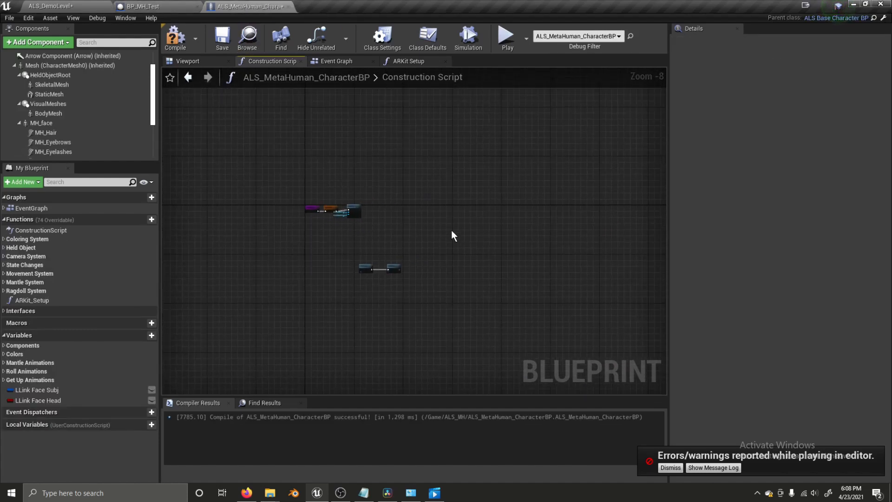
pyautogui.hotkey('ctrl', 'v')
pyautogui.click(569, 271)
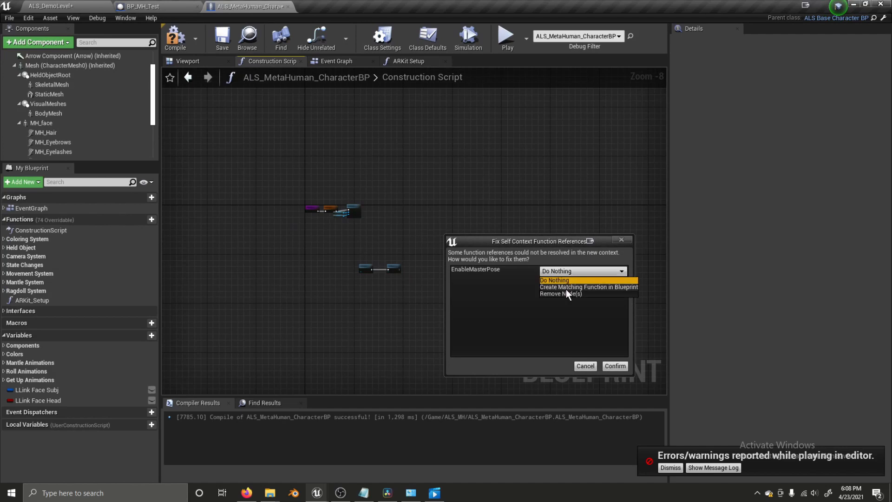
pyautogui.click(566, 288)
pyautogui.click(584, 366)
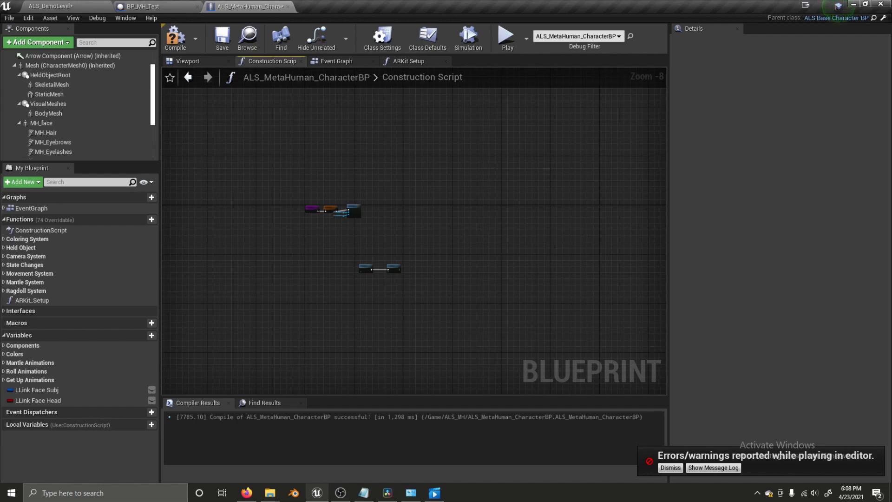
# - Paste the chain again with a new EnableMasterPose function and link Set Master Pose Component to Enable Master Pose
pyautogui.hotkey('ctrl', 'v')
pyautogui.click(555, 272)
pyautogui.click(571, 288)
pyautogui.click(615, 366)
pyautogui.scroll(5, 373, 223)
pyautogui.moveTo(361, 214); pyautogui.dragTo(465, 255)
pyautogui.moveTo(364, 255); pyautogui.dragTo(434, 259)
# - Replace the old Feet, Legs and Torso getters with MH_Feet, MH_Legs and MH_Torso components
pyautogui.moveTo(330, 333); pyautogui.dragTo(364, 336)
pyautogui.moveTo(378, 304); pyautogui.dragTo(378, 305)
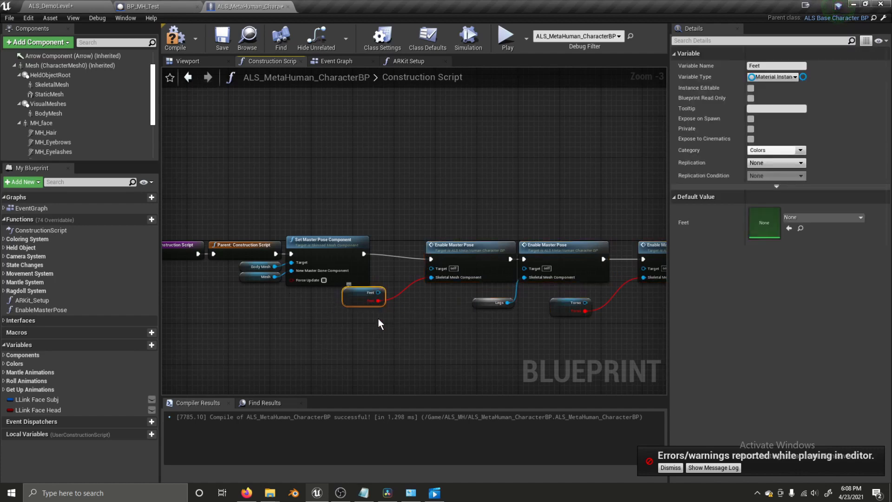
pyautogui.scroll(-3, 71, 120)
pyautogui.moveTo(73, 141); pyautogui.dragTo(437, 278)
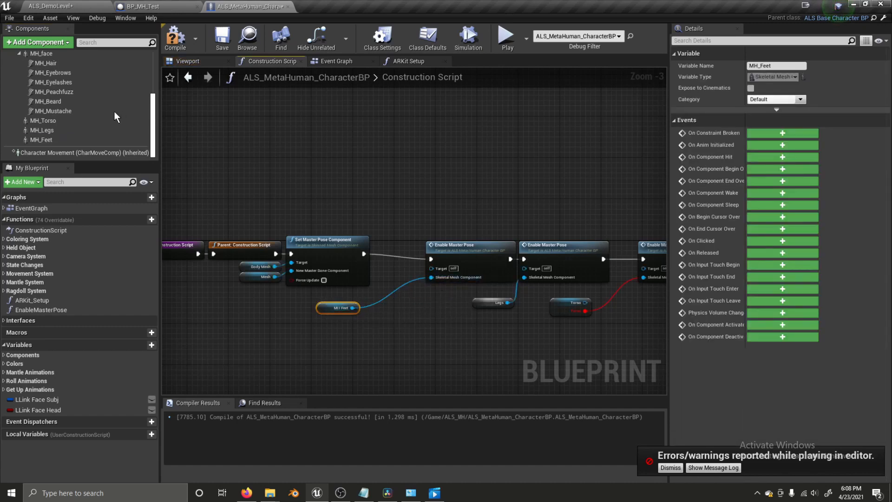
pyautogui.moveTo(92, 132); pyautogui.dragTo(525, 277)
pyautogui.click(483, 302)
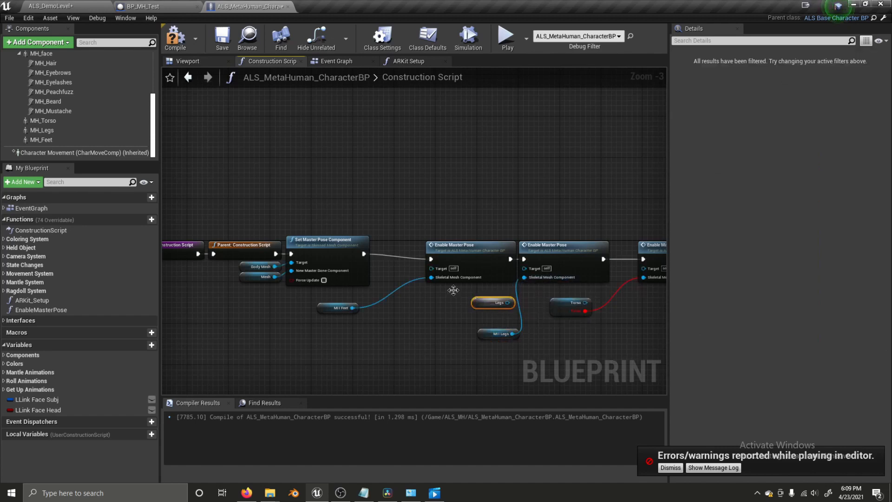
pyautogui.press('Delete')
pyautogui.moveTo(62, 121); pyautogui.dragTo(644, 278)
pyautogui.click(574, 303)
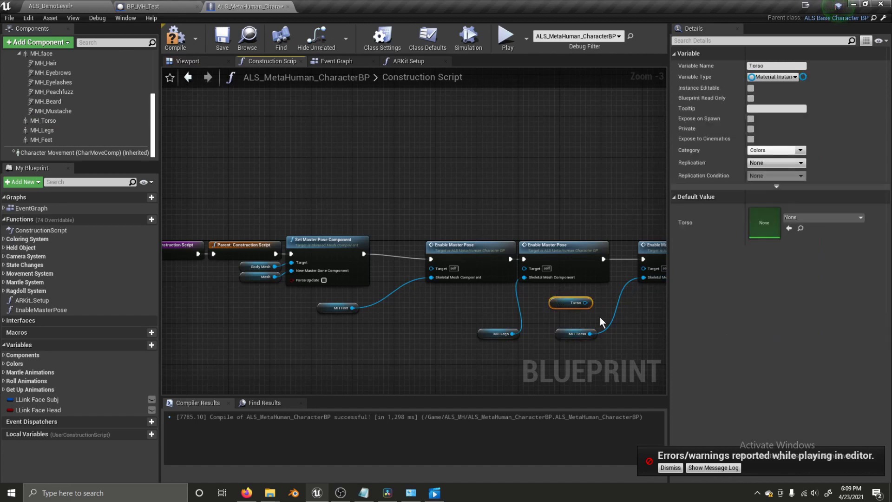
pyautogui.press('Delete')
# - Wire two MH_face getters into the material instance nodes and delete both old Face getters
pyautogui.moveTo(496, 319); pyautogui.dragTo(219, 321, button='right')
pyautogui.moveTo(441, 331); pyautogui.dragTo(378, 320, button='right')
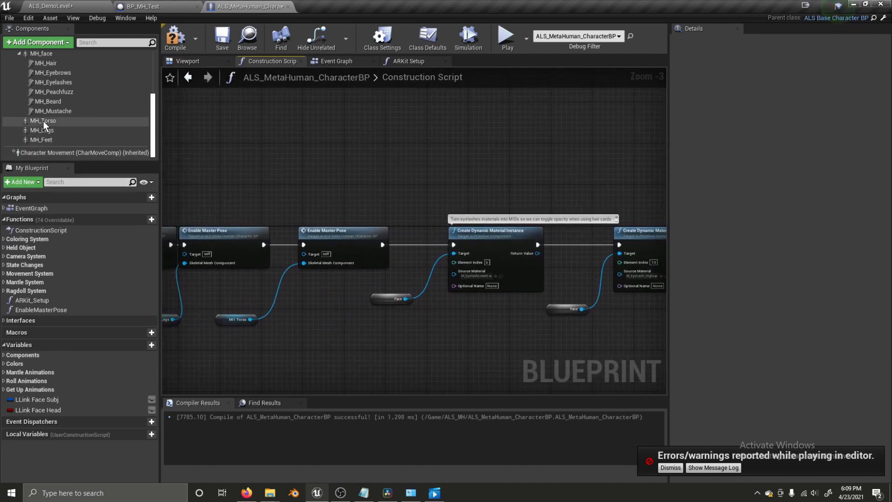
pyautogui.scroll(3, 46, 88)
pyautogui.moveTo(49, 88); pyautogui.dragTo(387, 338)
pyautogui.moveTo(41, 84); pyautogui.dragTo(549, 346)
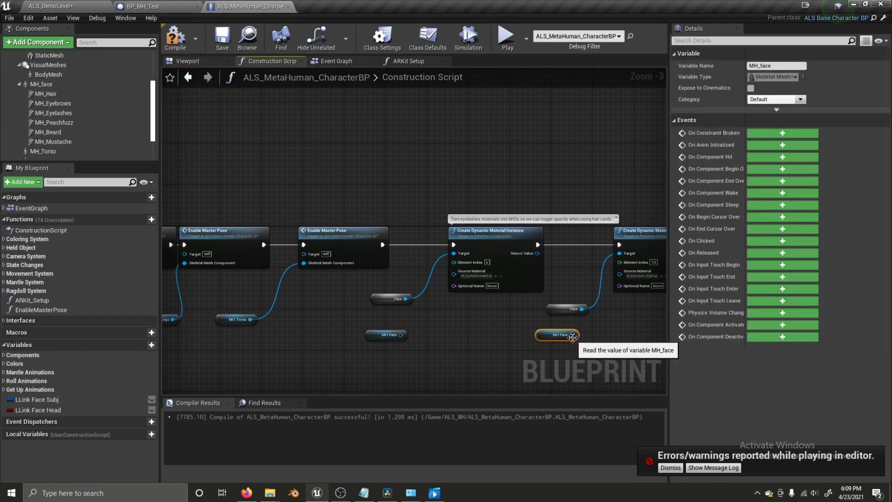
pyautogui.moveTo(572, 334); pyautogui.dragTo(635, 255)
pyautogui.moveTo(400, 334); pyautogui.dragTo(454, 254)
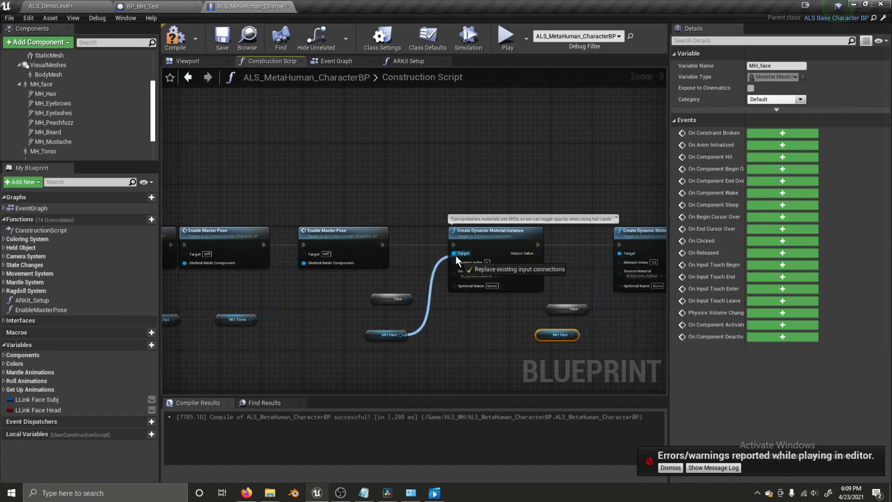
pyautogui.click(392, 301)
pyautogui.press('Delete')
pyautogui.click(547, 314)
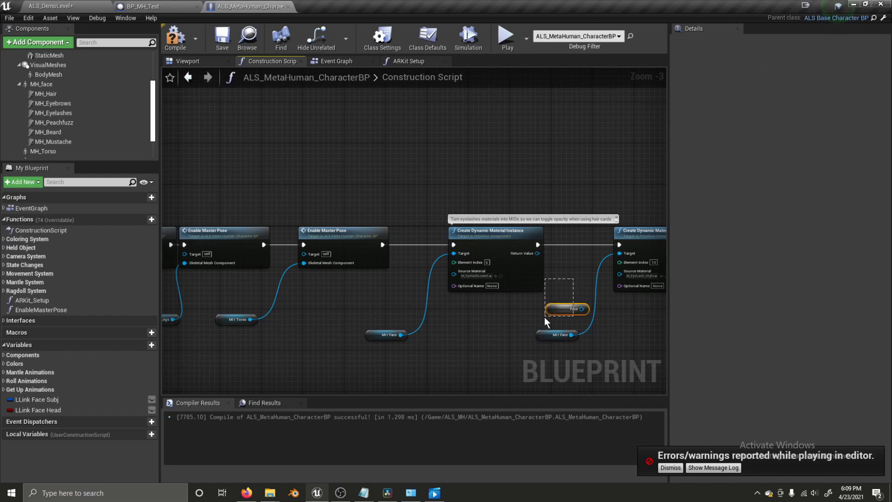
pyautogui.press('Delete')
# - Recompile with F7 and check the material instance and Enable Master Pose nodes
pyautogui.moveTo(532, 321); pyautogui.dragTo(413, 312, button='right')
pyautogui.scroll(-2, 413, 312)
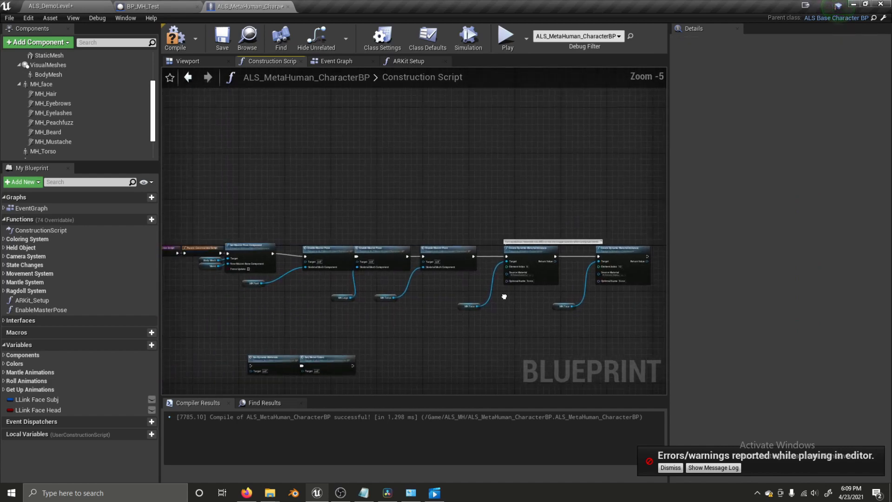
pyautogui.moveTo(496, 293); pyautogui.dragTo(635, 291, button='right')
pyautogui.scroll(1, 418, 304)
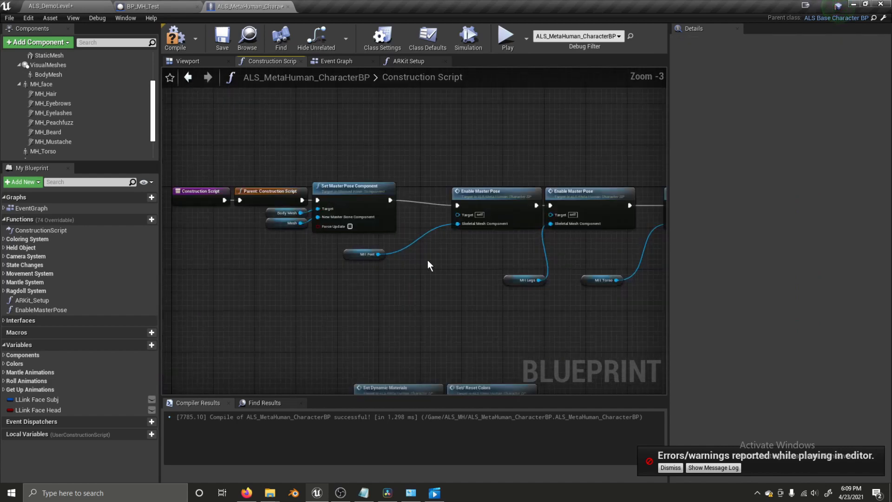
pyautogui.scroll(1, 430, 258)
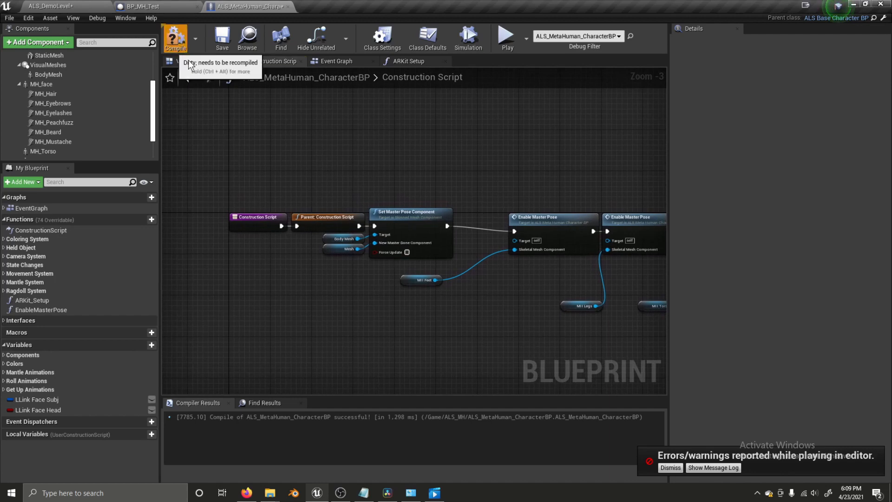
pyautogui.press('F7')
pyautogui.moveTo(529, 171); pyautogui.dragTo(279, 154, button='right')
pyautogui.click(539, 169)
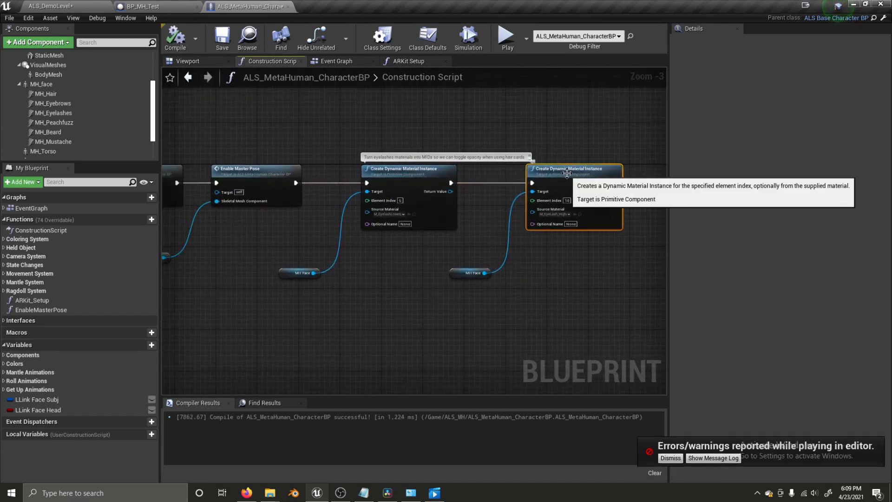
pyautogui.moveTo(405, 138); pyautogui.dragTo(583, 138, button='right')
# - Open Enable Master Pose in both blueprints and copy all nodes of BP_MH_Test's version
pyautogui.doubleClick(416, 185)
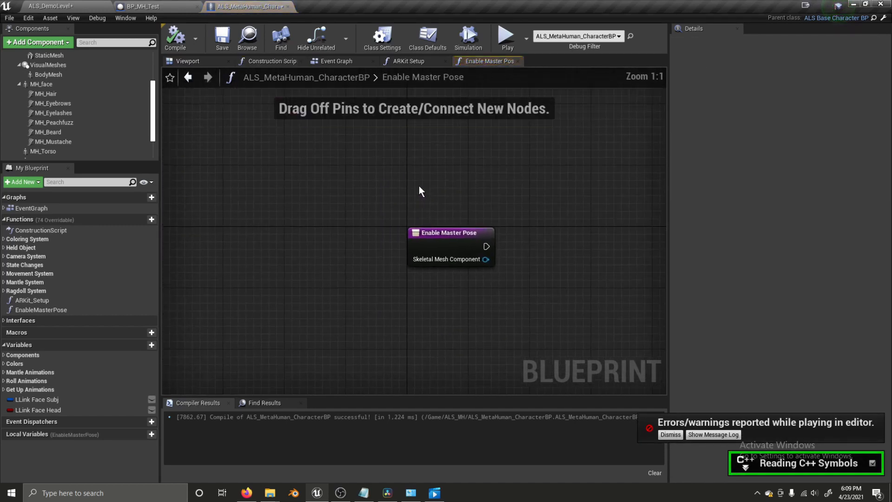
pyautogui.click(144, 6)
pyautogui.scroll(2, 386, 208)
pyautogui.click(353, 215)
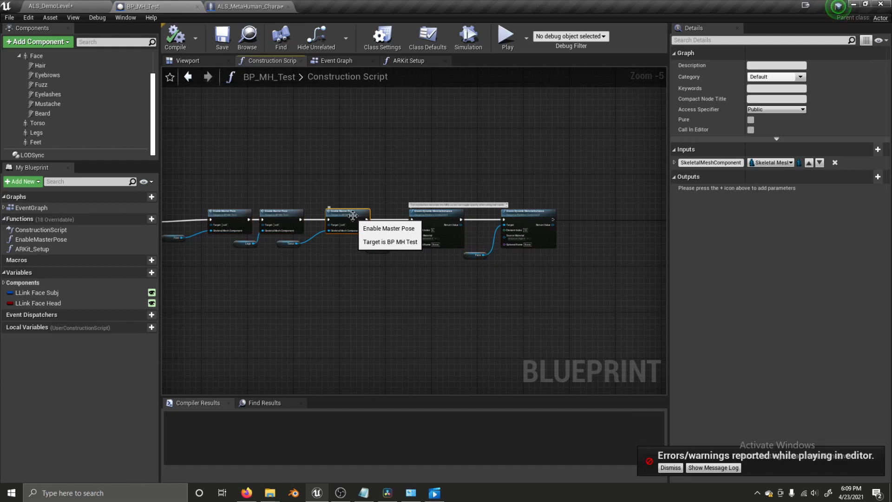
pyautogui.moveTo(353, 215); pyautogui.dragTo(407, 187, button='right')
pyautogui.scroll(3, 425, 217)
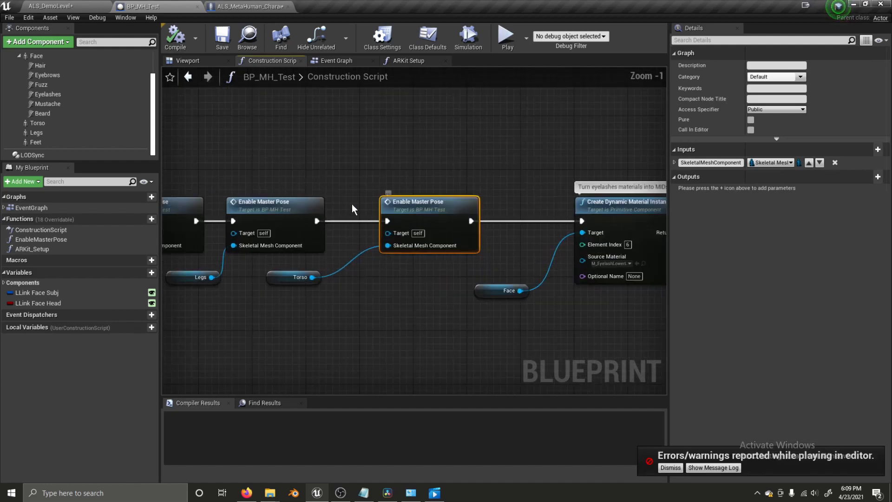
pyautogui.doubleClick(292, 213)
pyautogui.scroll(-1, 330, 223)
pyautogui.moveTo(311, 311); pyautogui.dragTo(550, 164)
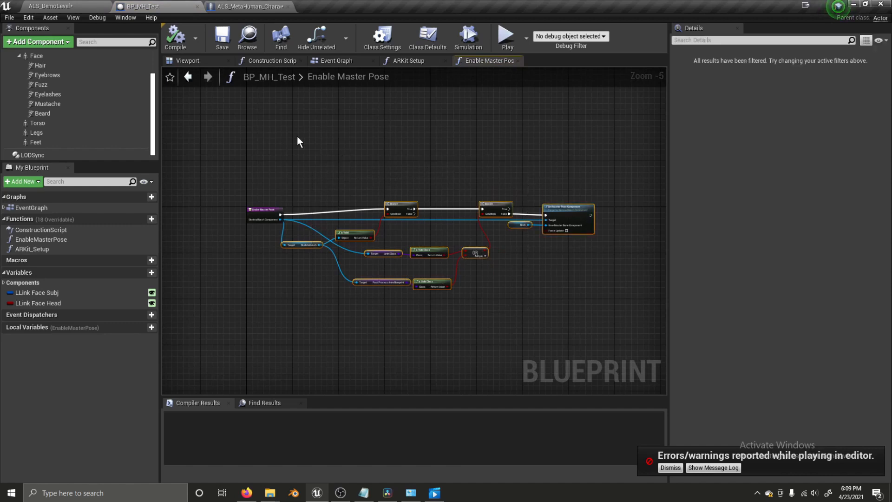
pyautogui.moveTo(297, 136); pyautogui.dragTo(337, 162, button='right')
# - Paste the nodes into the character's function, wiring the entry to the first Branch and Set Master Pose Component's Target
pyautogui.click(273, 7)
pyautogui.scroll(-4, 428, 227)
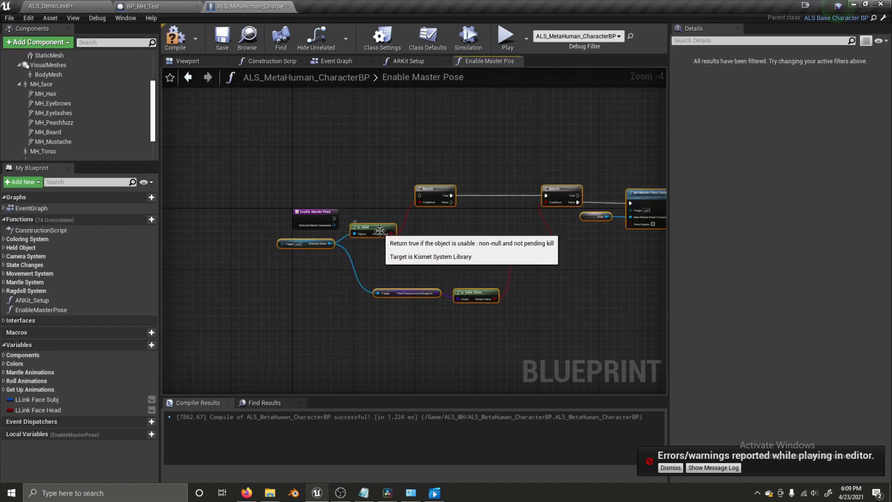
pyautogui.hotkey('ctrl', 'z')
pyautogui.moveTo(333, 218); pyautogui.dragTo(290, 263)
pyautogui.moveTo(335, 226); pyautogui.dragTo(643, 231)
pyautogui.moveTo(607, 269); pyautogui.dragTo(509, 284, button='right')
# - Use Mesh as the New Master Bone Component and delete the old Body getter
pyautogui.scroll(3, 509, 284)
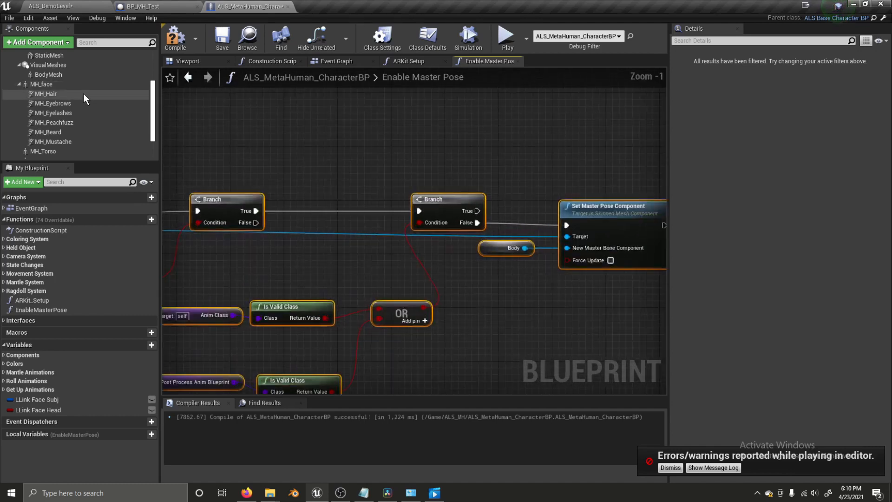
pyautogui.scroll(1, 57, 76)
pyautogui.scroll(2, 58, 75)
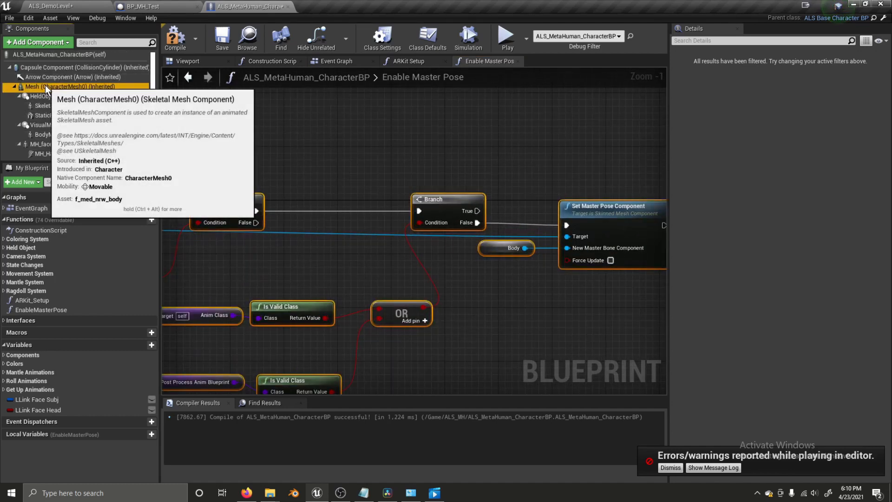
pyautogui.click(45, 87)
pyautogui.moveTo(478, 280); pyautogui.dragTo(567, 248)
pyautogui.moveTo(489, 253); pyautogui.dragTo(490, 256)
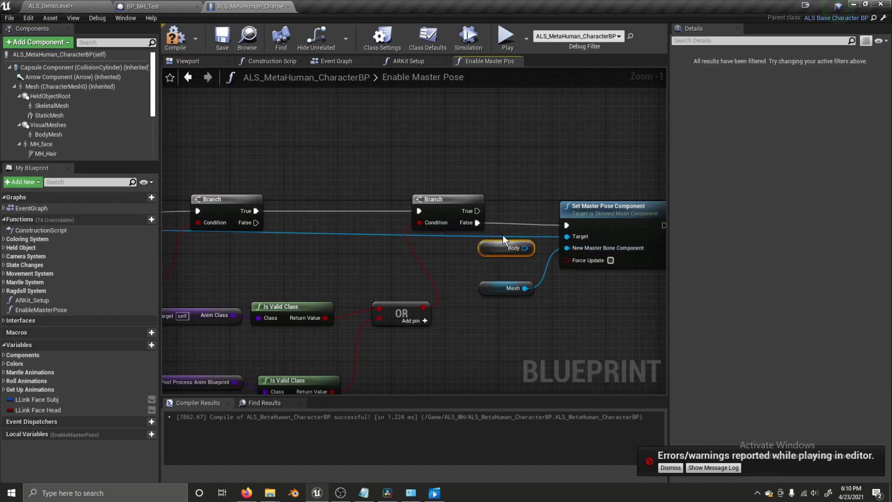
pyautogui.press('Delete')
pyautogui.scroll(-3, 498, 254)
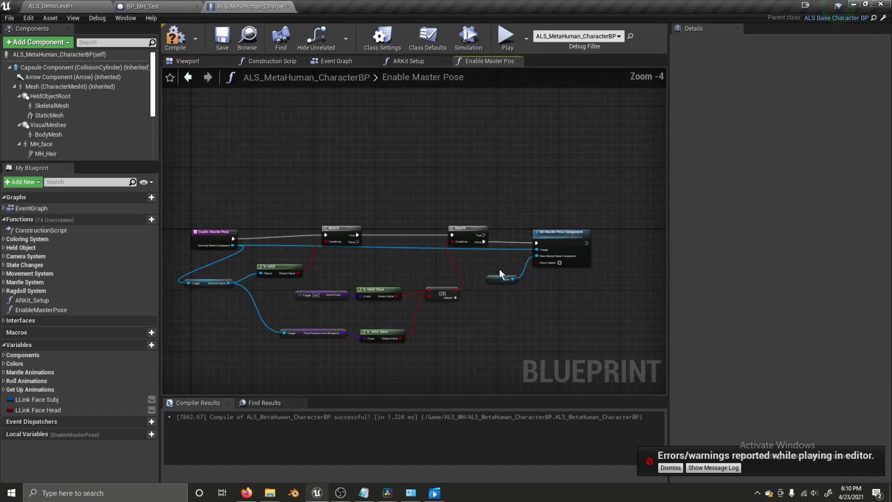
# - Compile and save, then give the AnimClass node the skeletal mesh as Target and save again
pyautogui.click(176, 37)
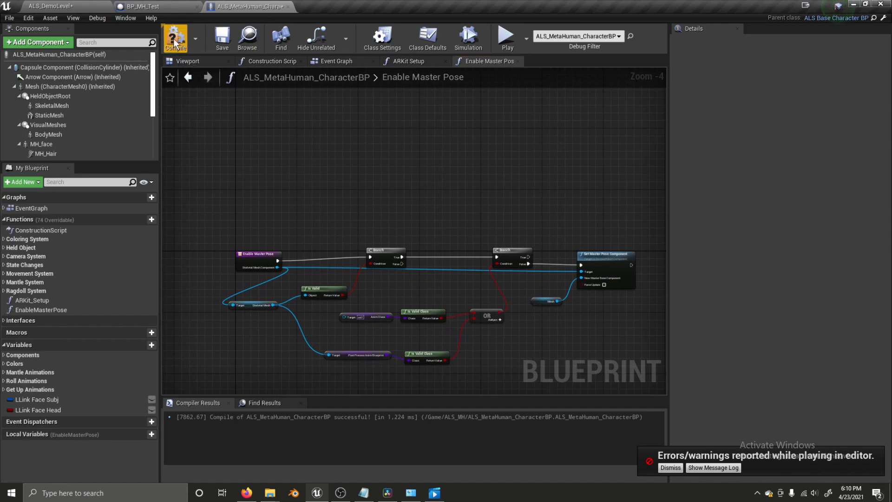
pyautogui.click(216, 35)
pyautogui.scroll(4, 356, 294)
pyautogui.moveTo(341, 348); pyautogui.dragTo(469, 283, button='right')
pyautogui.moveTo(463, 283); pyautogui.dragTo(312, 249)
pyautogui.moveTo(461, 276); pyautogui.dragTo(321, 178)
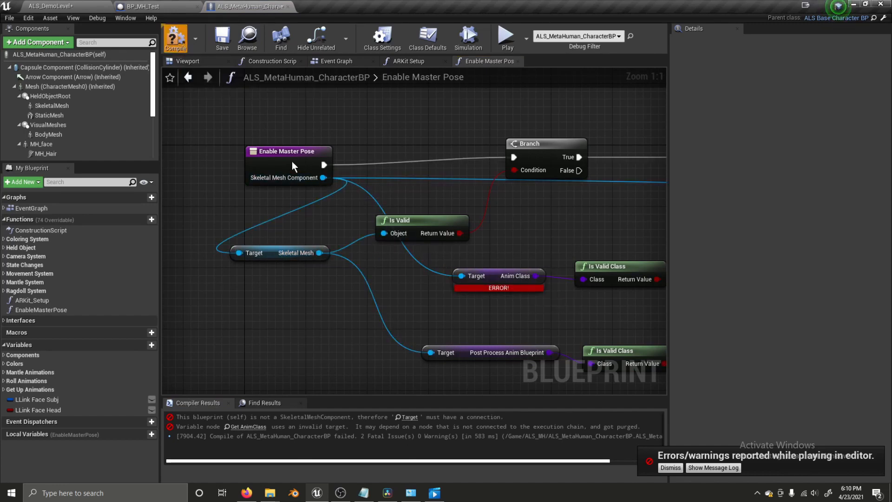
pyautogui.click(219, 37)
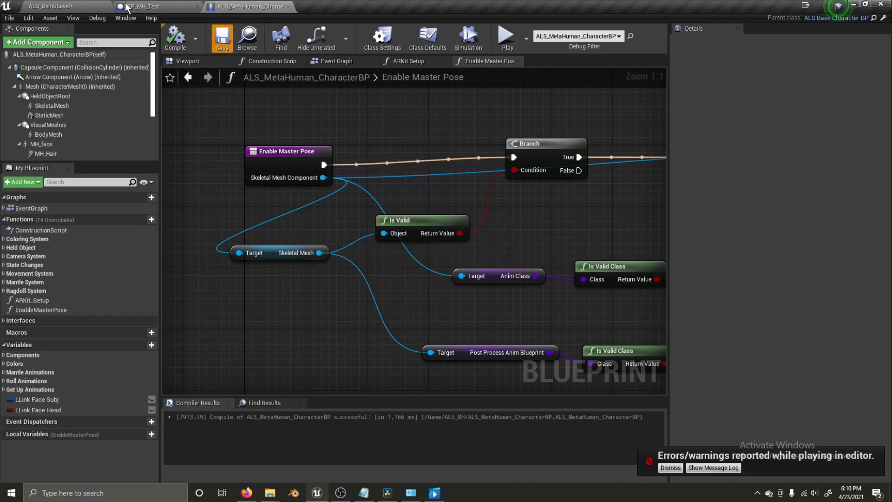
# - Play-test the demo level, running the character forward with W
pyautogui.click(93, 6)
pyautogui.click(641, 41)
pyautogui.press('w')
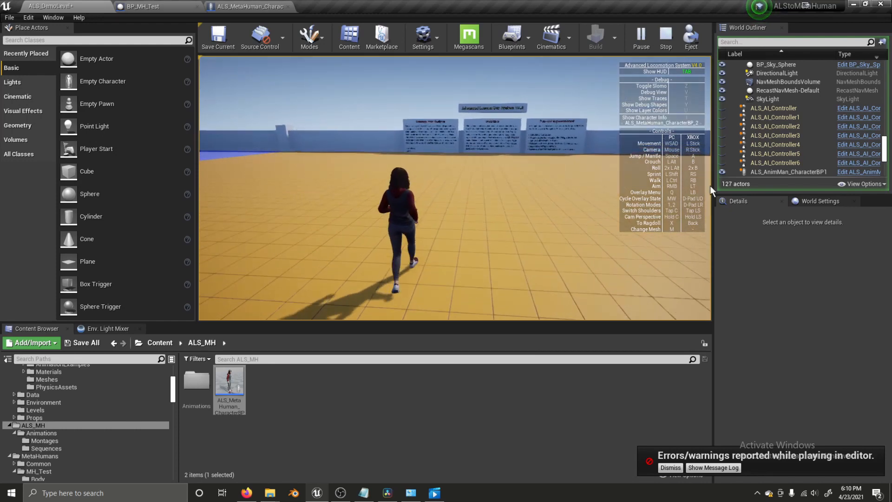
pyautogui.press('Escape')
# - Review BP_MH_Test's preview, Torso component and Construction Script Enable Master Pose nodes
pyautogui.click(149, 6)
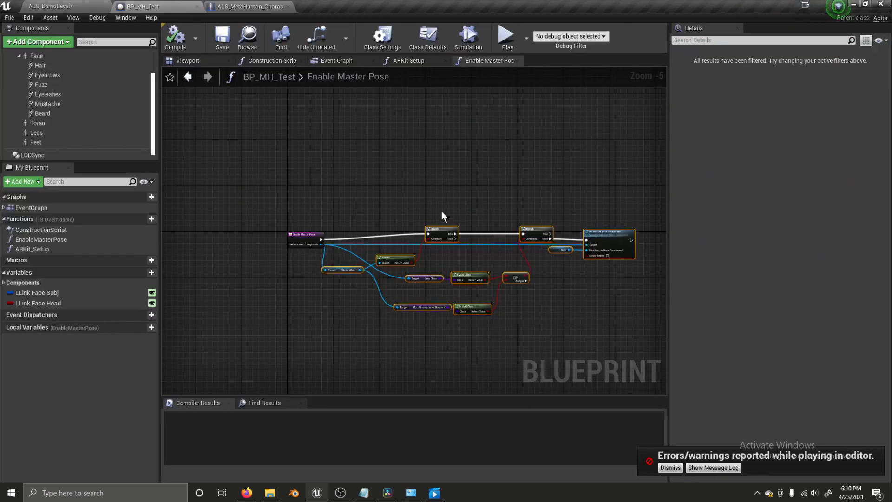
pyautogui.click(186, 60)
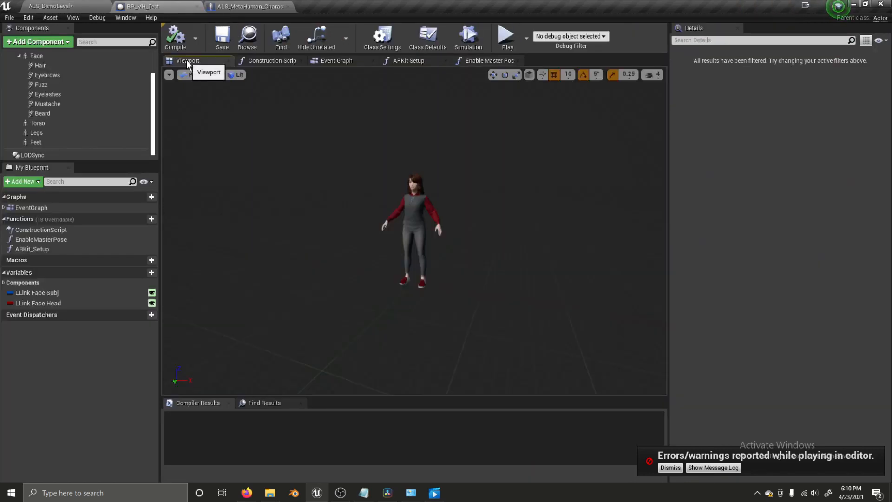
pyautogui.click(38, 123)
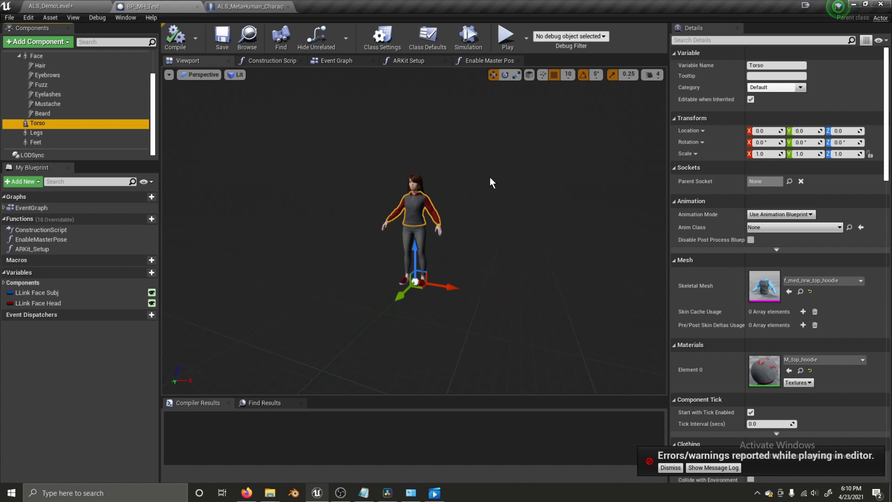
pyautogui.click(348, 61)
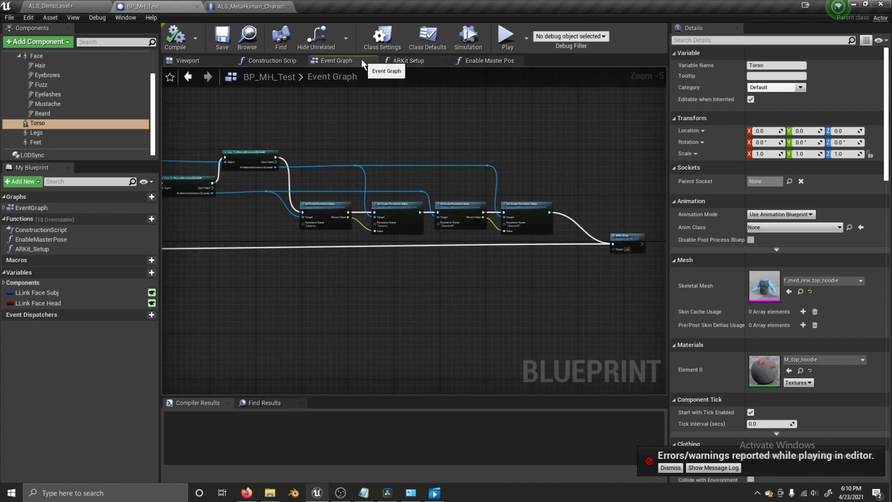
pyautogui.click(287, 62)
pyautogui.scroll(-4, 369, 155)
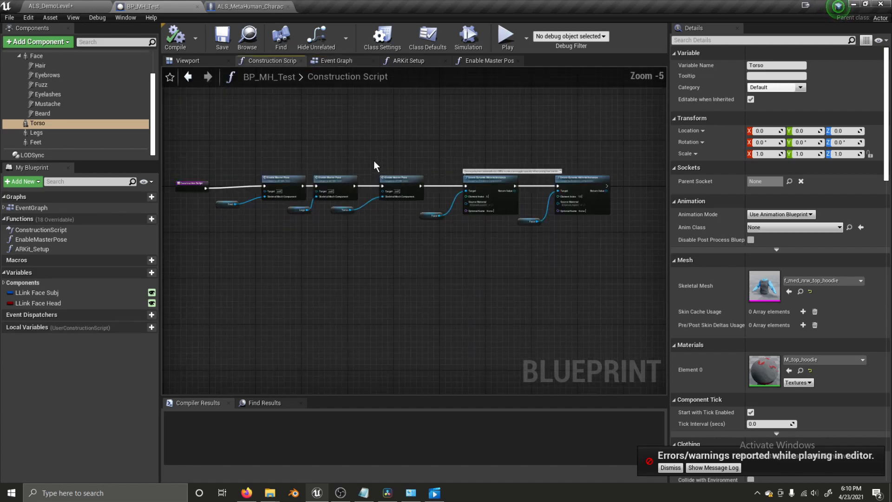
pyautogui.moveTo(365, 135); pyautogui.dragTo(339, 177, button='right')
pyautogui.moveTo(299, 157); pyautogui.dragTo(550, 301)
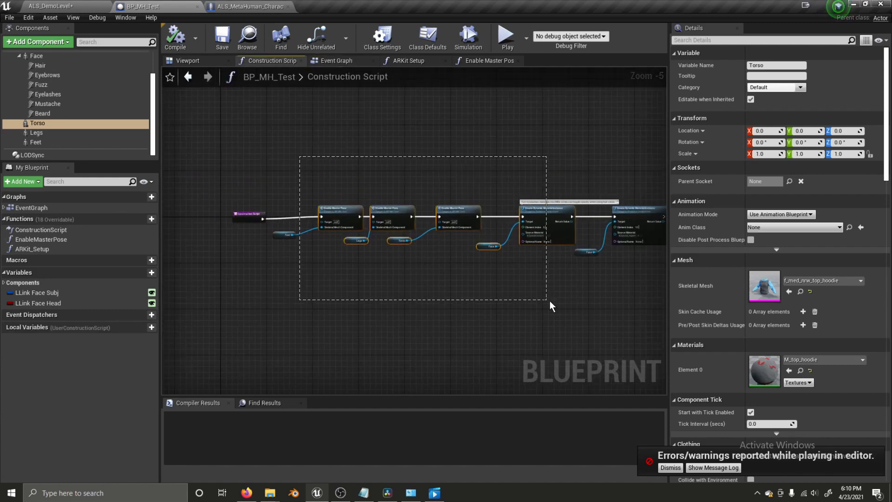
pyautogui.moveTo(472, 305); pyautogui.dragTo(462, 274)
pyautogui.moveTo(286, 180); pyautogui.dragTo(405, 276)
pyautogui.moveTo(459, 277); pyautogui.dragTo(459, 277)
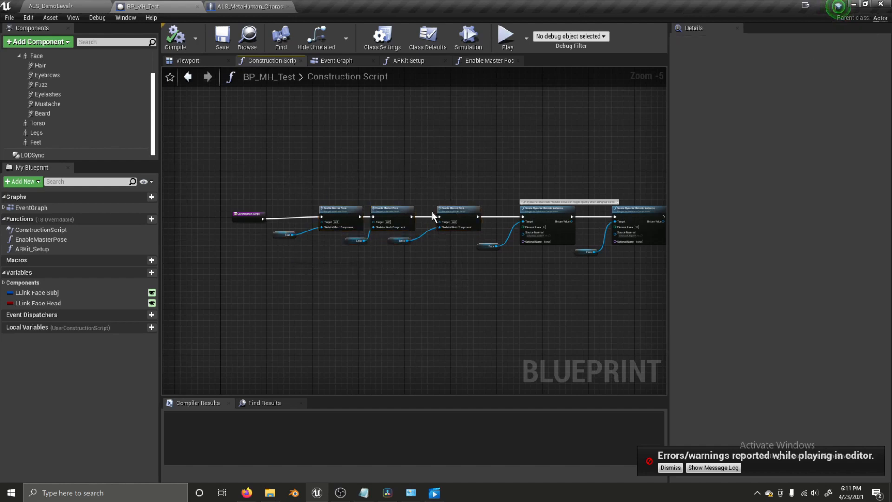
# - Compare BP_MH_Test's Event Graph and Construction Script with the character's Enable Master Pose graph
pyautogui.click(341, 63)
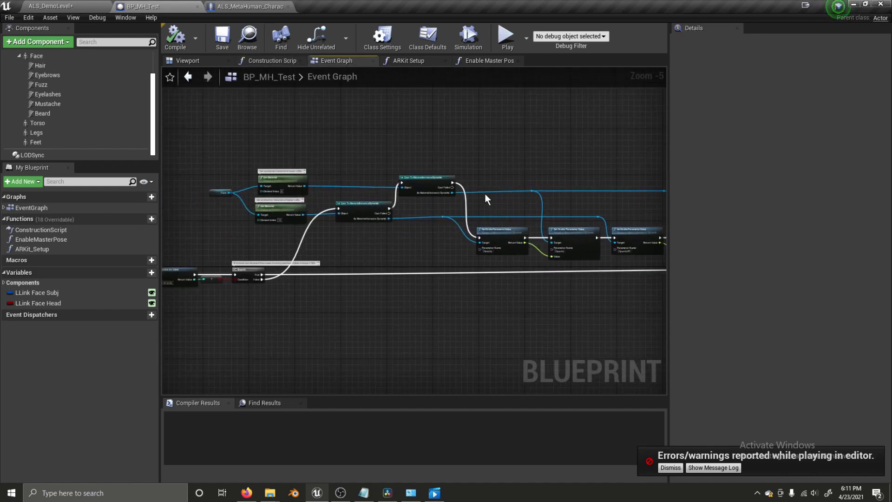
pyautogui.moveTo(518, 264); pyautogui.dragTo(440, 252, button='right')
pyautogui.moveTo(340, 260); pyautogui.dragTo(529, 268, button='right')
pyautogui.click(280, 61)
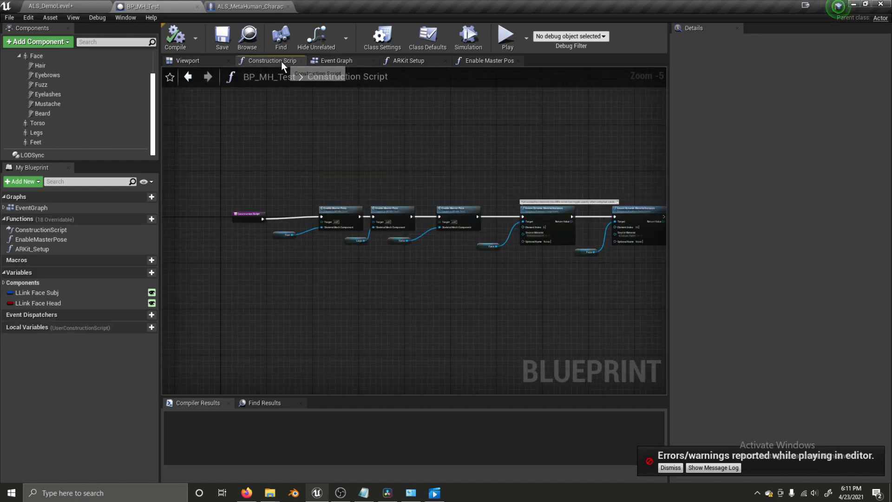
pyautogui.click(268, 6)
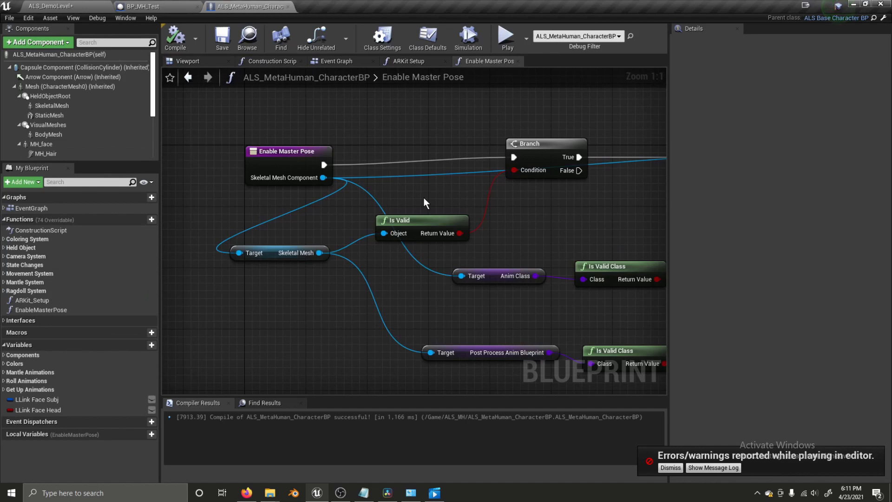
pyautogui.click(186, 7)
pyautogui.moveTo(361, 144); pyautogui.dragTo(340, 122, button='right')
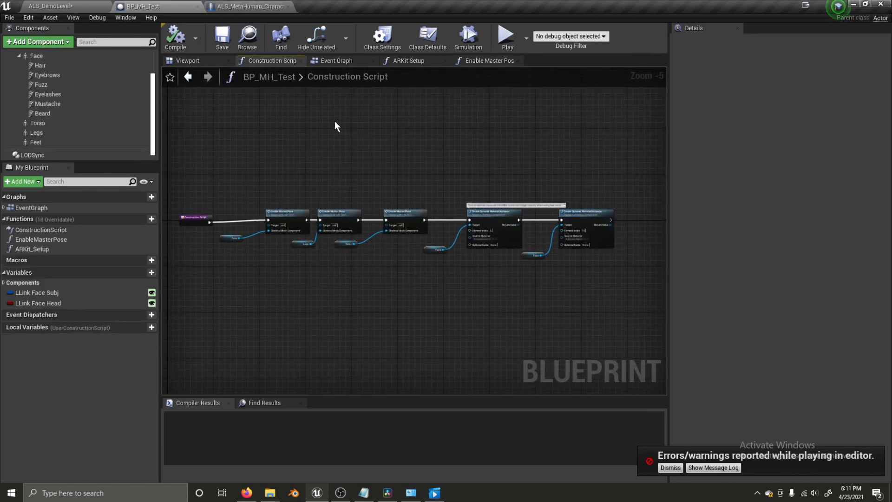
# - Close the ALS_MetaHuman_CharacterBP tab and save ALS_DemoLevel with Save Current
pyautogui.click(246, 5)
pyautogui.click(286, 8)
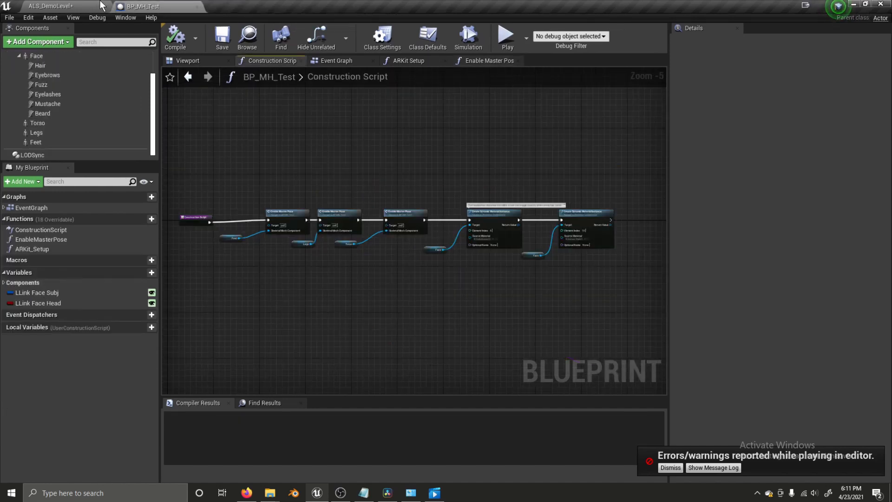
pyautogui.click(51, 6)
pyautogui.click(218, 37)
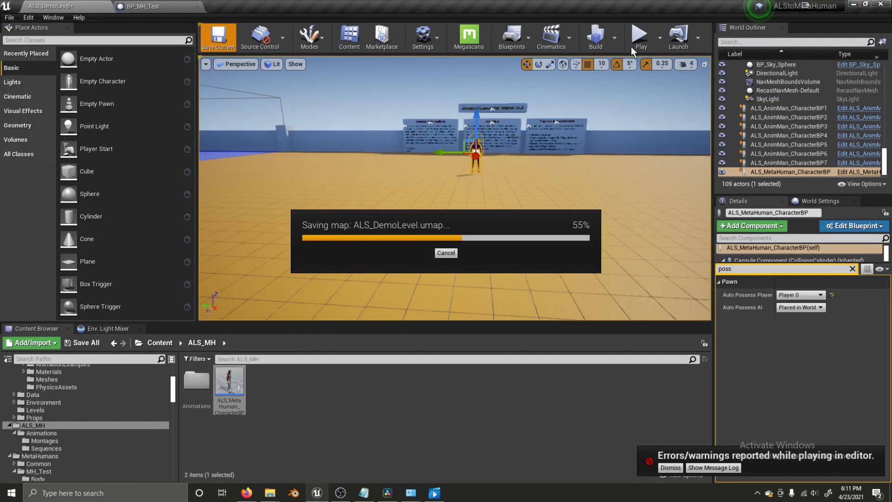
# - Start a play-in-editor session and run the MetaHuman forward to mantle a wall and drop off it
pyautogui.click(641, 40)
pyautogui.click(534, 205)
pyautogui.press('w')
pyautogui.press('w')
pyautogui.press('w')
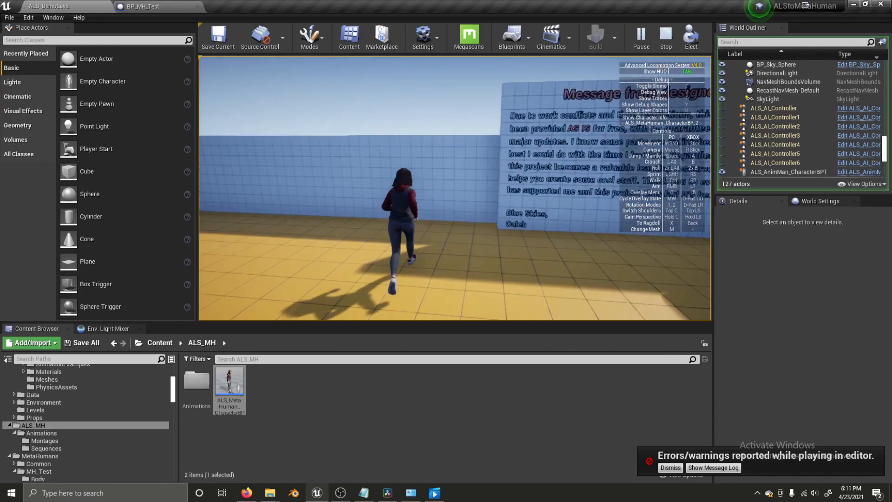
pyautogui.press('w')
pyautogui.press('space')
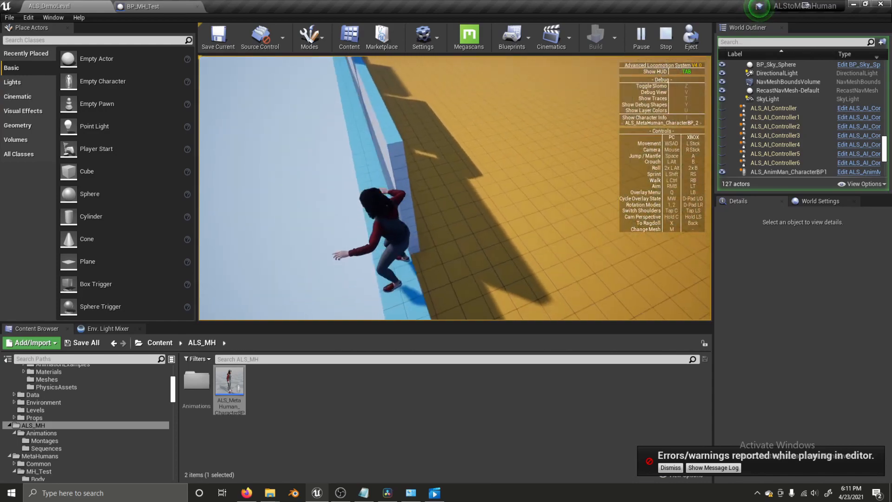
pyautogui.press('w')
pyautogui.press('space')
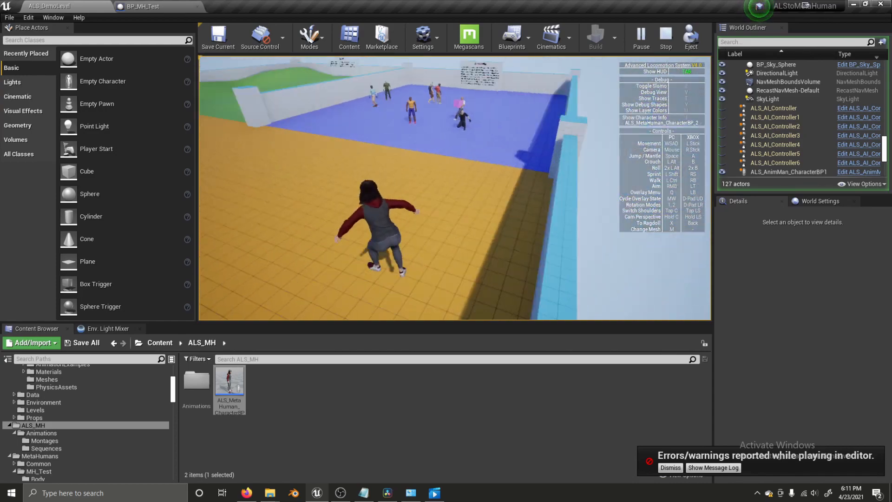
# - Crouch, stand back up, then run, jump and mantle onto the blue wall
pyautogui.press('w')
pyautogui.press('alt')
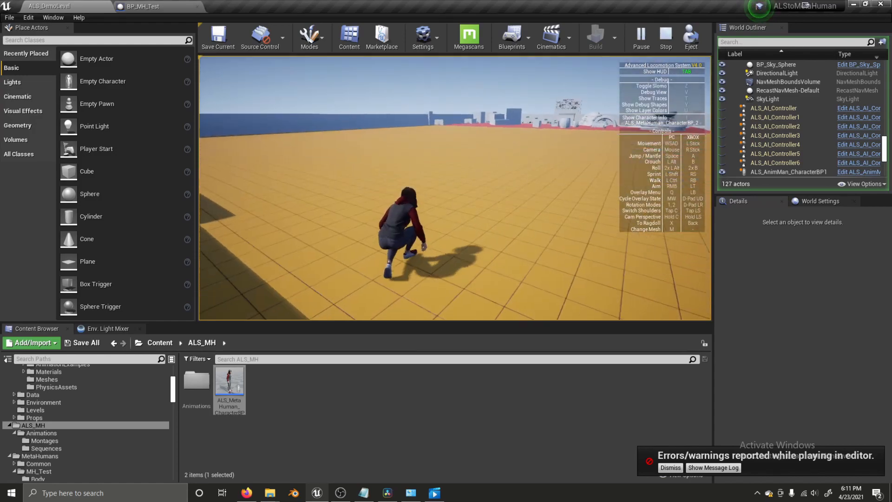
pyautogui.press('w')
pyautogui.press('alt')
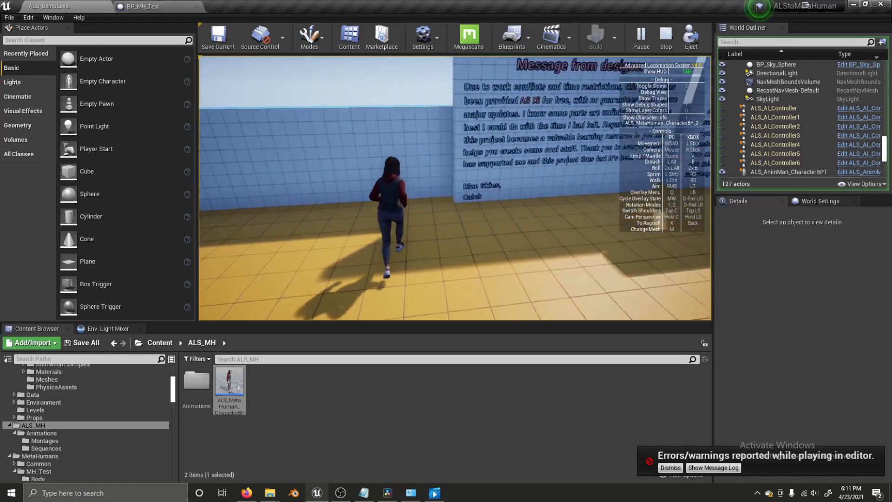
pyautogui.press('w')
pyautogui.press('space')
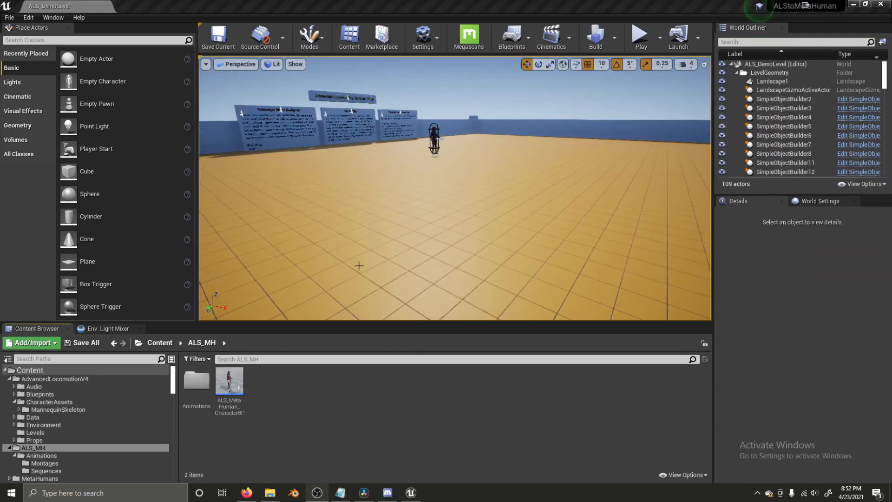
# - Open MH_AnimBP from ALS_MH Animations and search the blueprint for 'ik' references
pyautogui.doubleClick(197, 381)
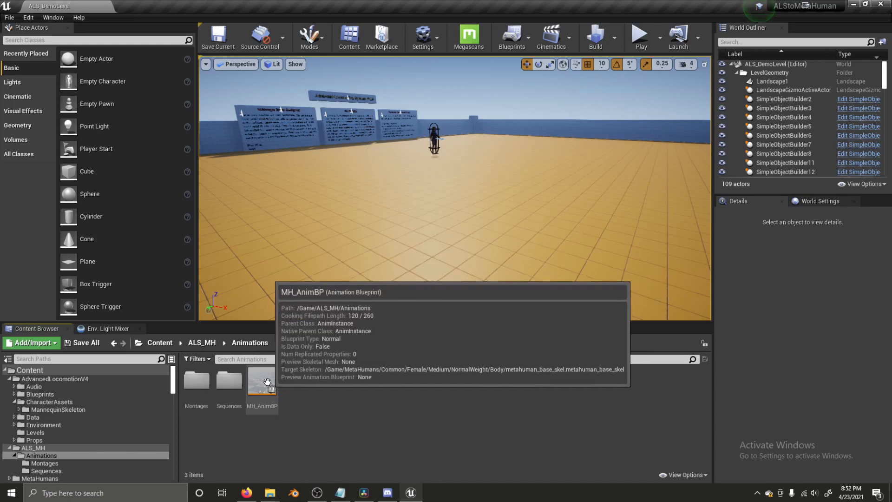
pyautogui.doubleClick(264, 381)
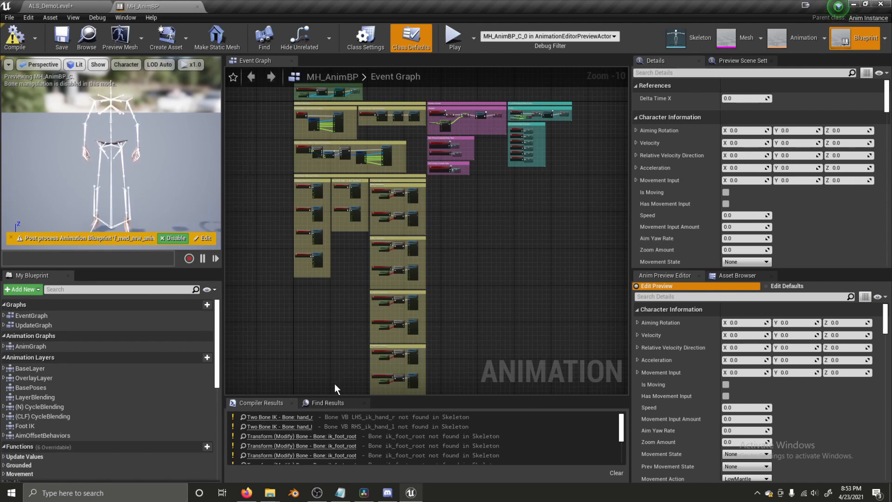
pyautogui.click(336, 403)
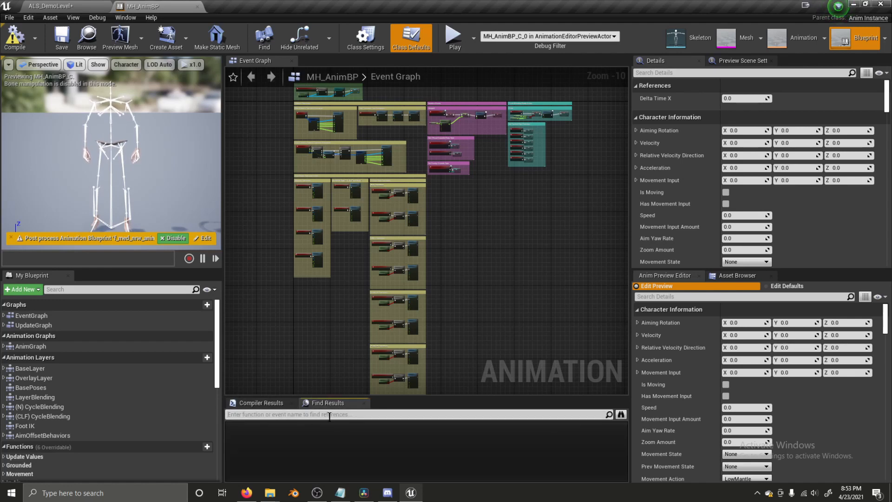
pyautogui.click(365, 403)
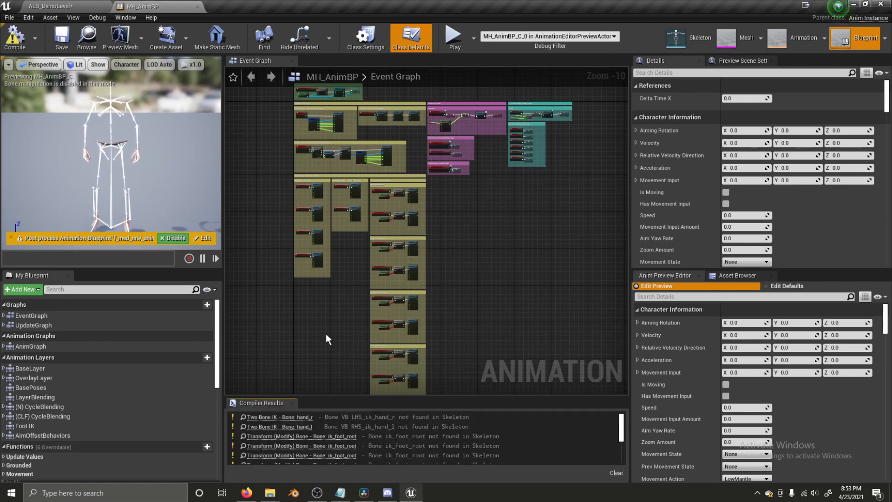
pyautogui.click(124, 18)
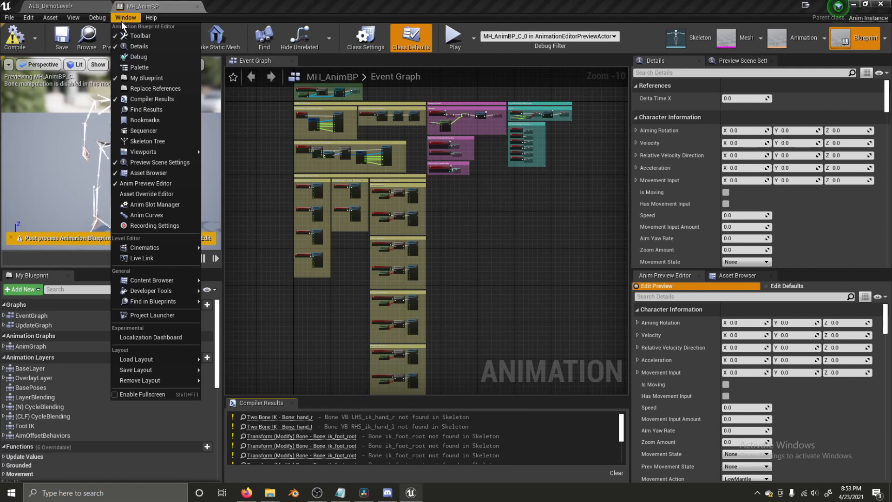
pyautogui.moveTo(147, 157)
pyautogui.click(144, 110)
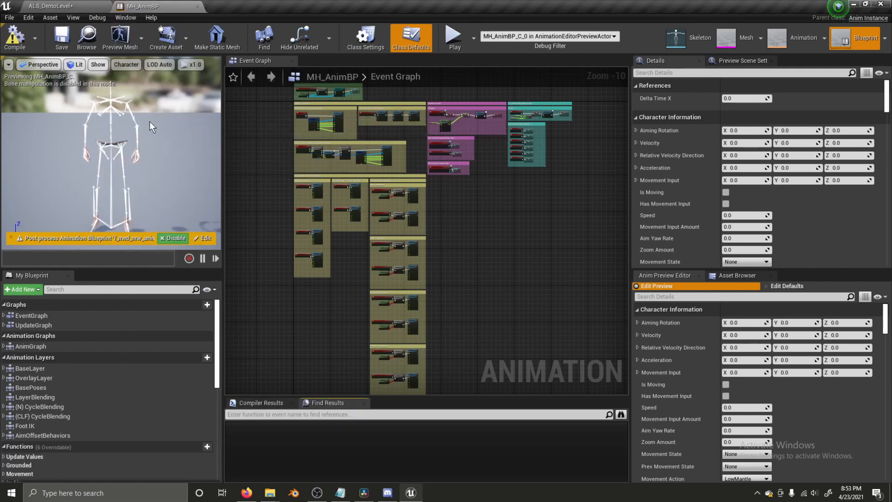
pyautogui.write('ik_foot')
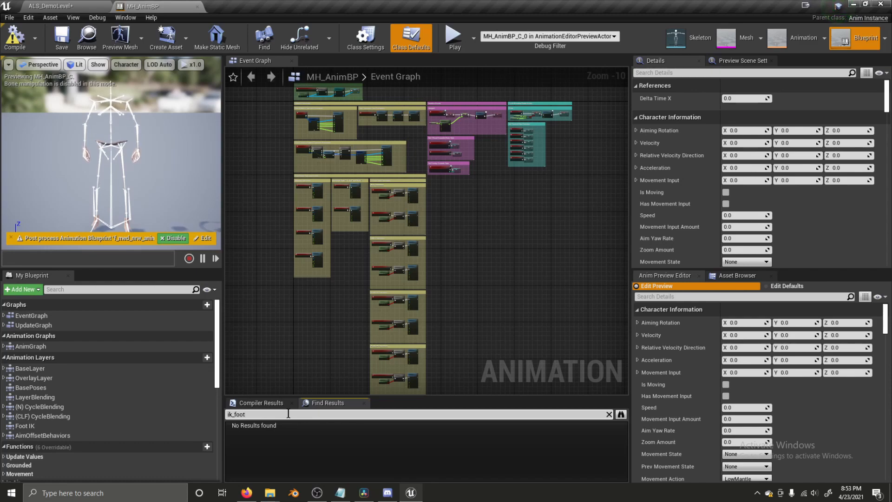
pyautogui.press('Return')
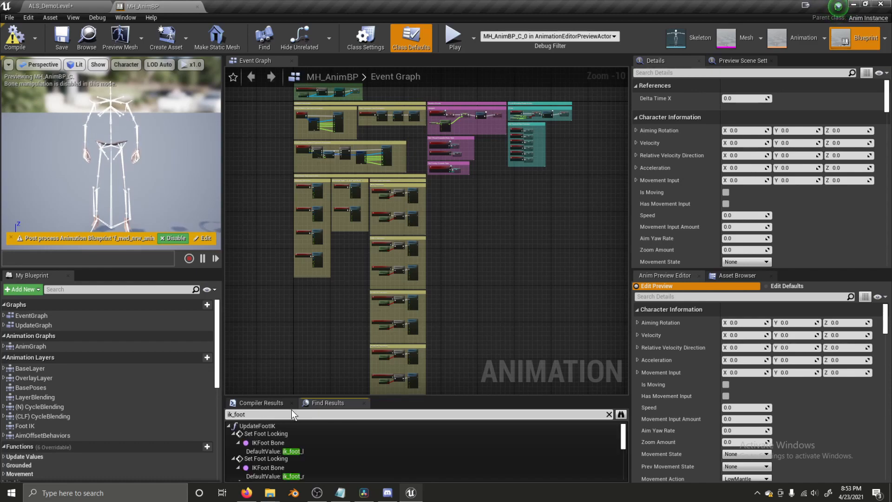
# - Change both Set Foot Locking bones to VB ik_foot_l and VB ik_foot_r
pyautogui.doubleClick(296, 451)
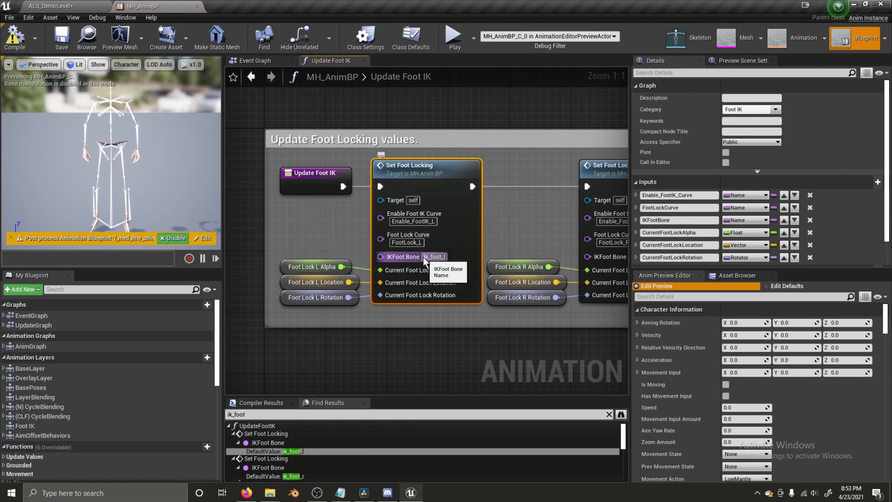
pyautogui.click(424, 257)
pyautogui.write('VB')
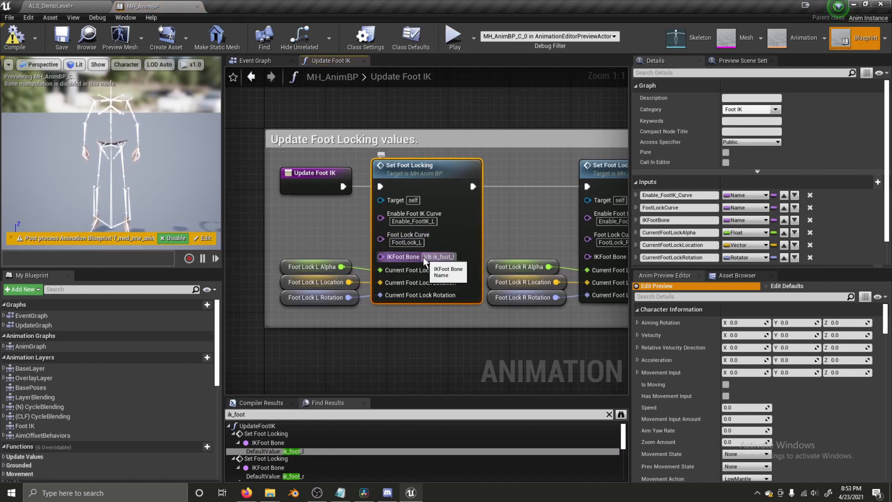
pyautogui.doubleClick(302, 474)
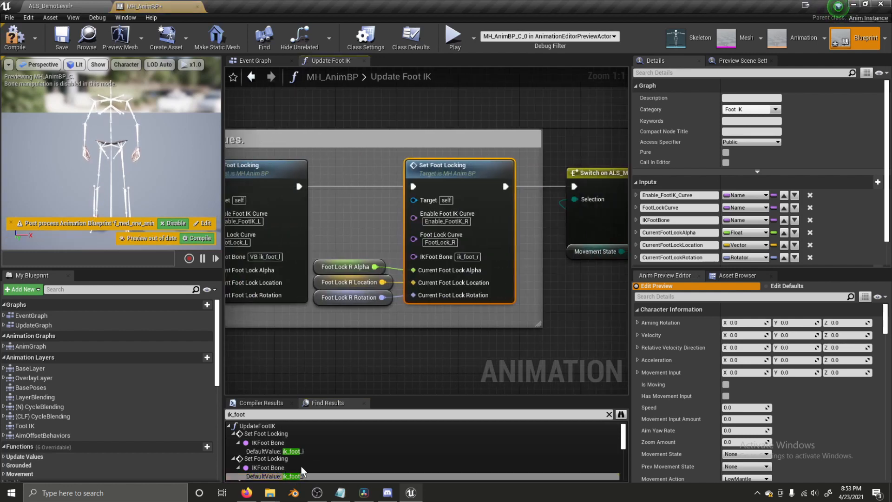
pyautogui.click(427, 257)
pyautogui.write('VB')
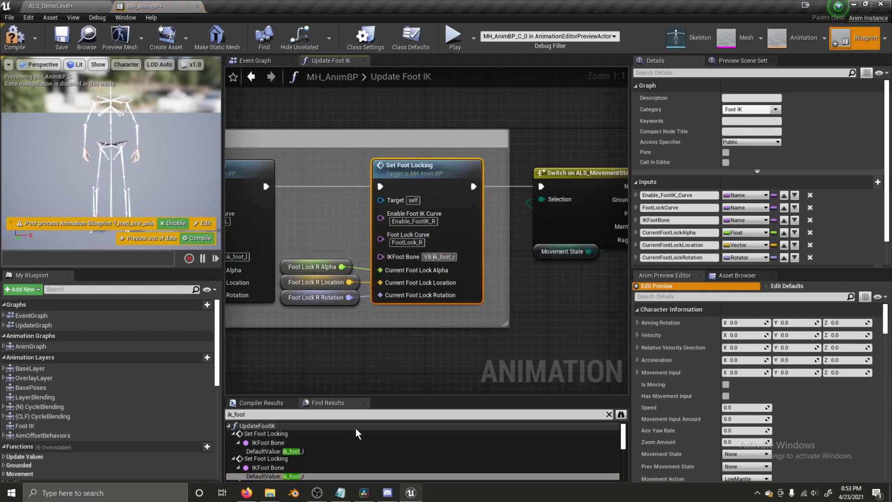
# - Change the Set Foot Offsets bones to VB ik_foot_l and VB ik_foot_r, then open Dynamic Transition Check
pyautogui.scroll(-3, 349, 442)
pyautogui.doubleClick(311, 470)
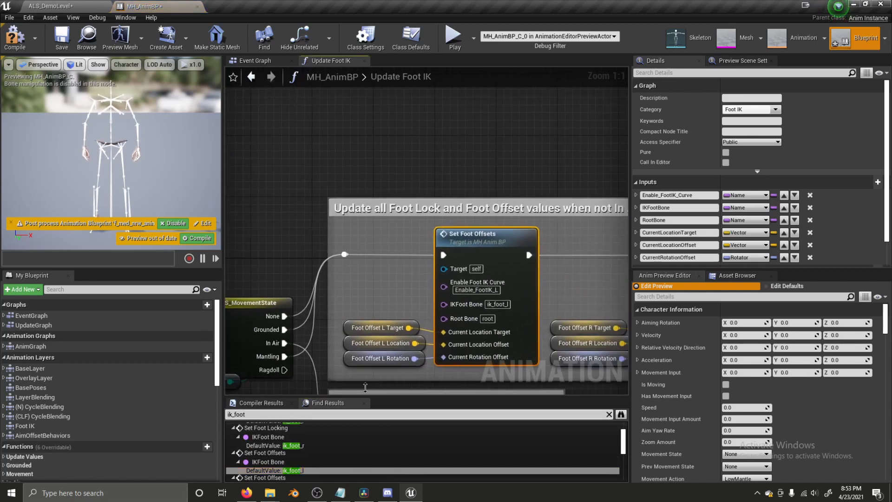
pyautogui.click(483, 308)
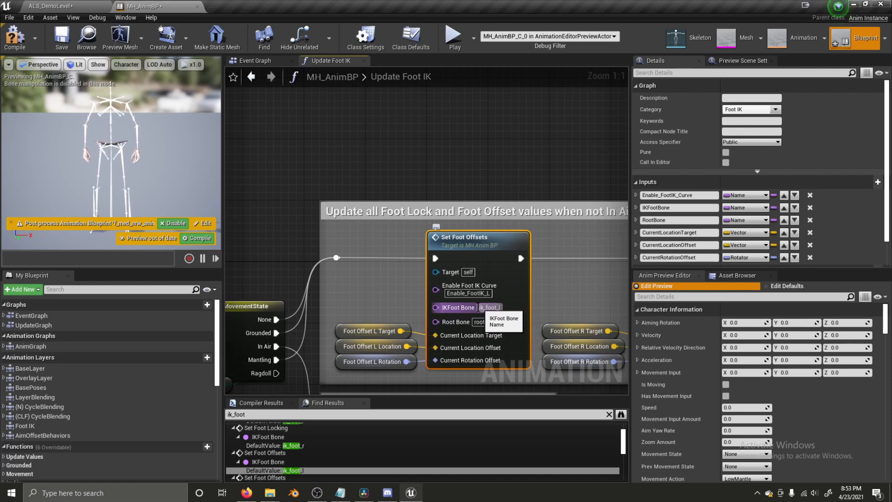
pyautogui.write('VB')
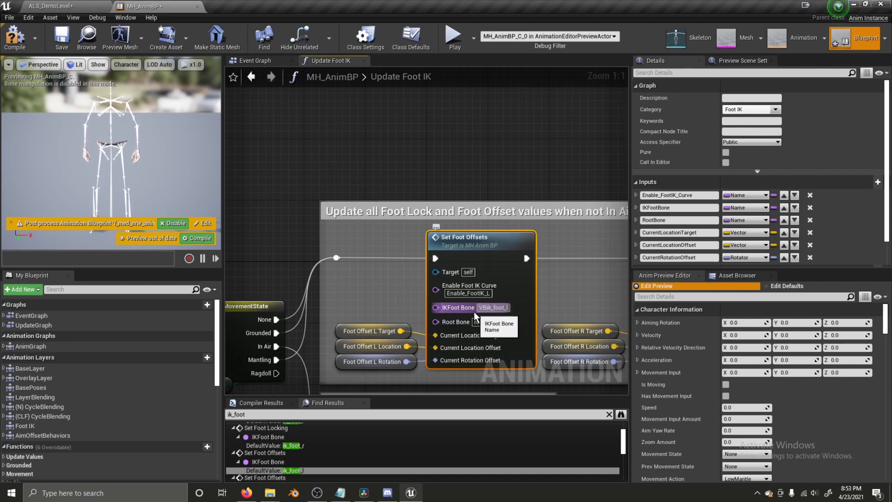
pyautogui.scroll(-2, 321, 433)
pyautogui.click(307, 464)
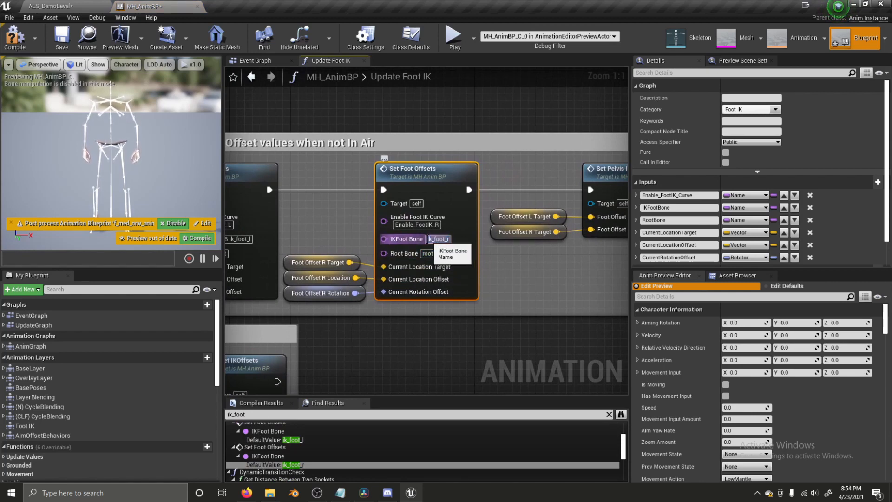
pyautogui.write('VB')
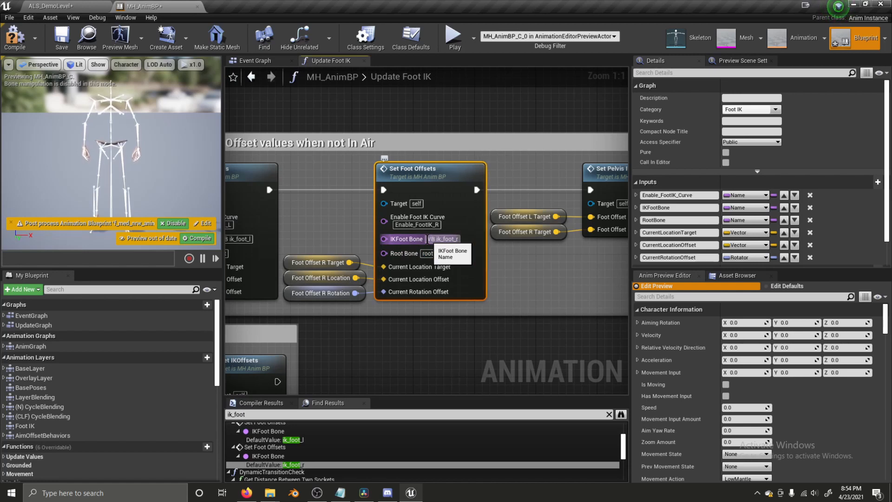
pyautogui.press('Return')
pyautogui.scroll(-3, 310, 457)
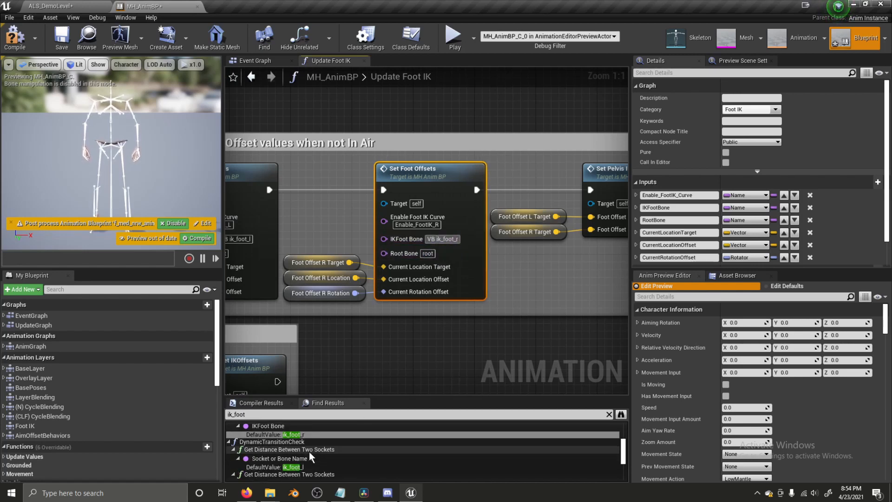
pyautogui.doubleClick(288, 467)
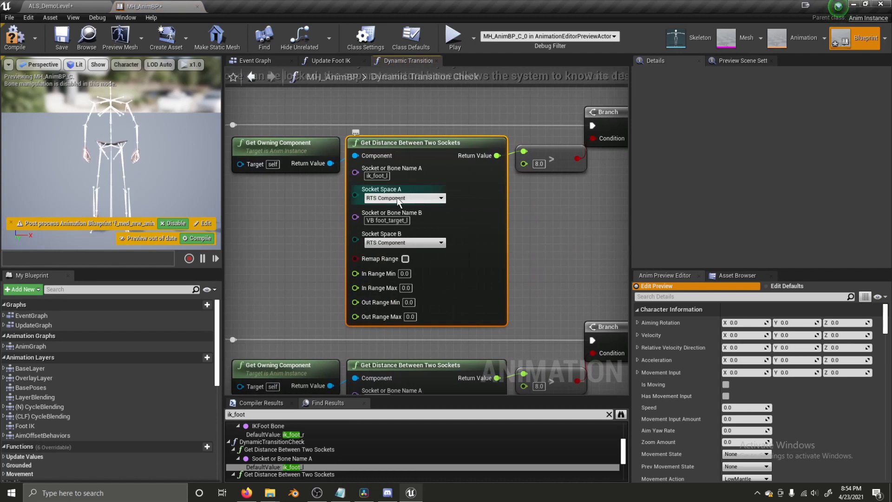
# - Set the two socket-distance checks' Socket or Bone Name A to VB ik_foot_l and VB ik_foot_r
pyautogui.click(384, 175)
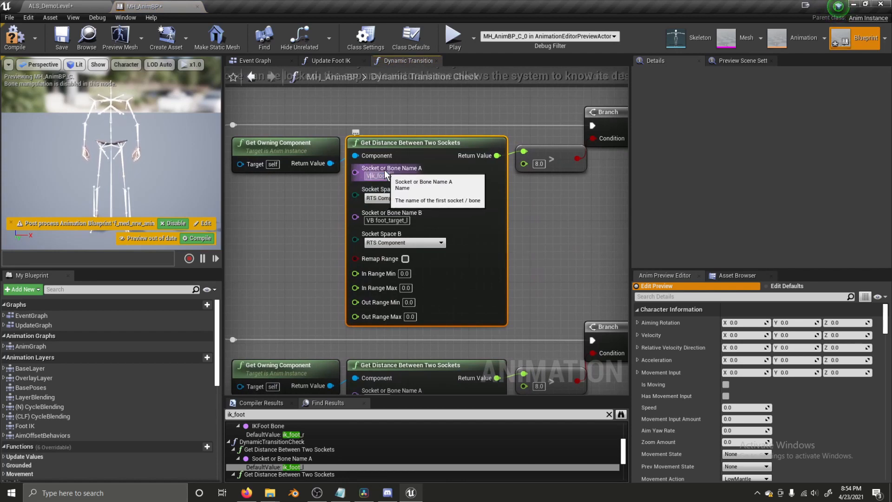
pyautogui.scroll(-3, 326, 450)
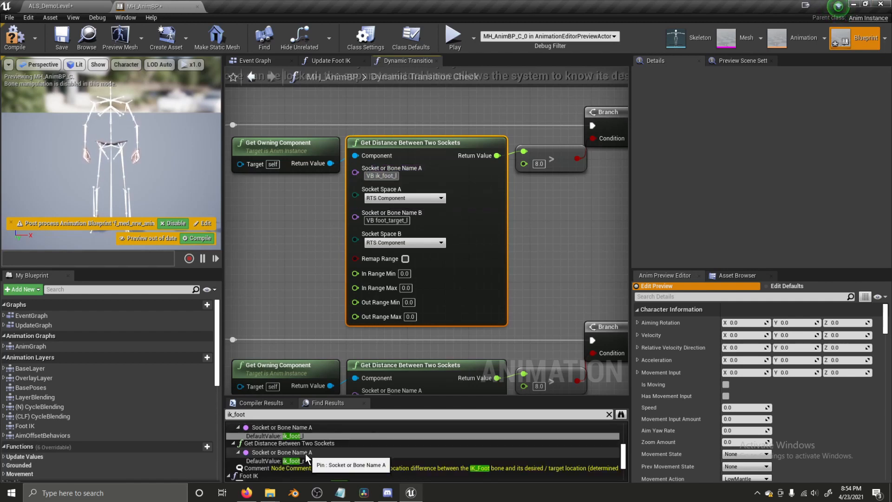
pyautogui.doubleClick(302, 461)
pyautogui.click(375, 176)
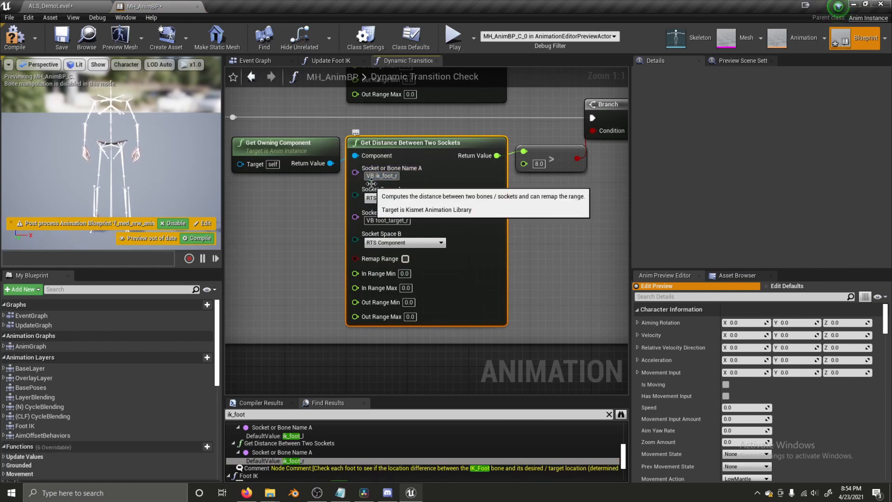
pyautogui.scroll(-3, 320, 454)
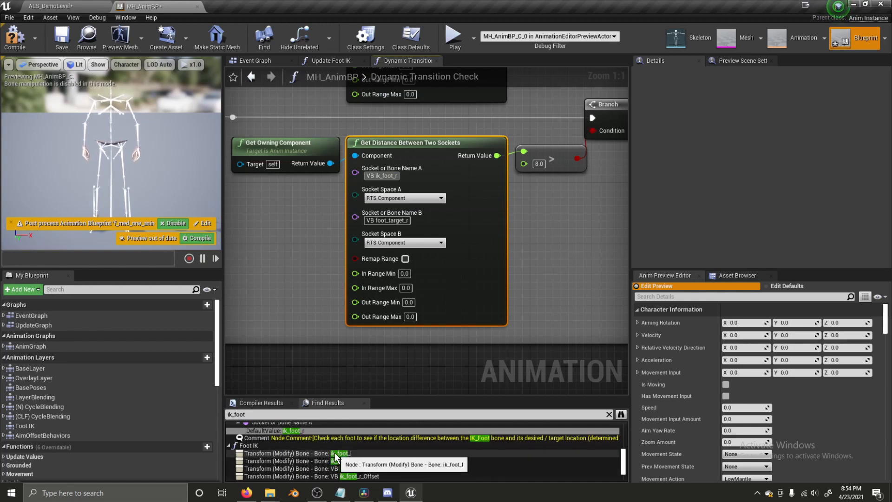
pyautogui.doubleClick(334, 452)
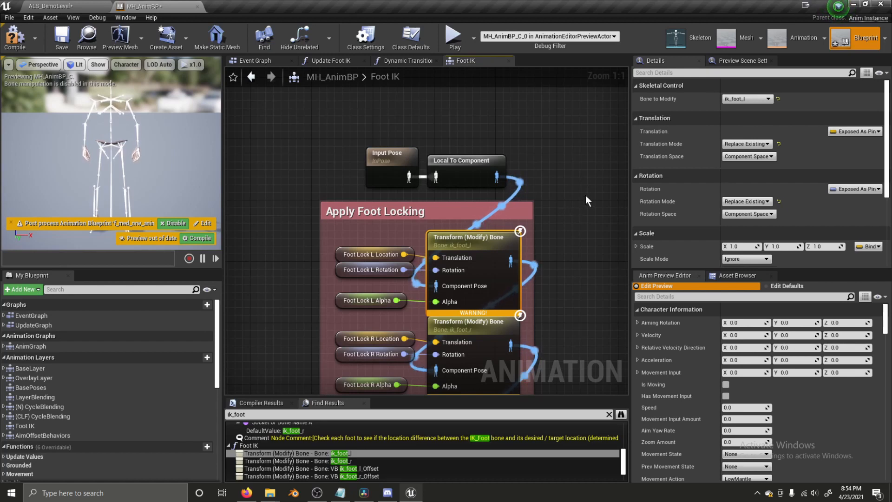
# - Set the left foot-locking Transform (Modify) Bone's Bone to Modify to VB ik_foot_l
pyautogui.moveTo(580, 175); pyautogui.dragTo(572, 178, button='right')
pyautogui.scroll(1, 311, 442)
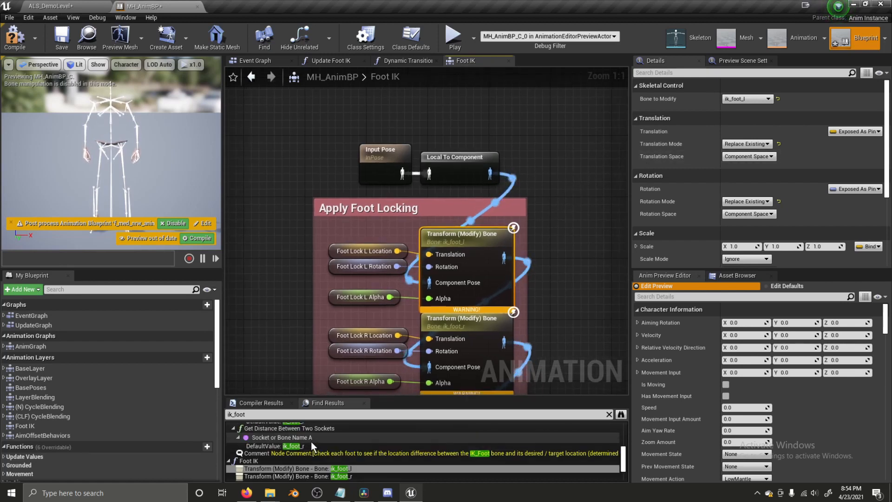
pyautogui.scroll(-1, 308, 435)
pyautogui.click(323, 454)
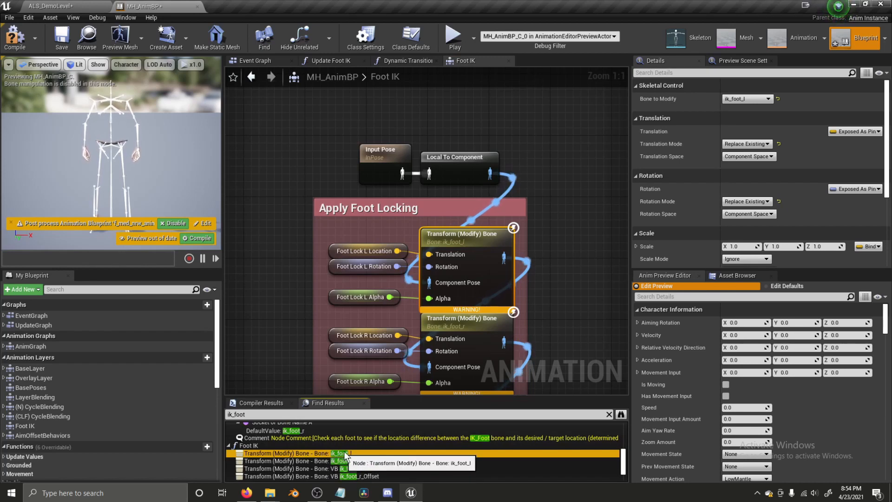
pyautogui.click(737, 100)
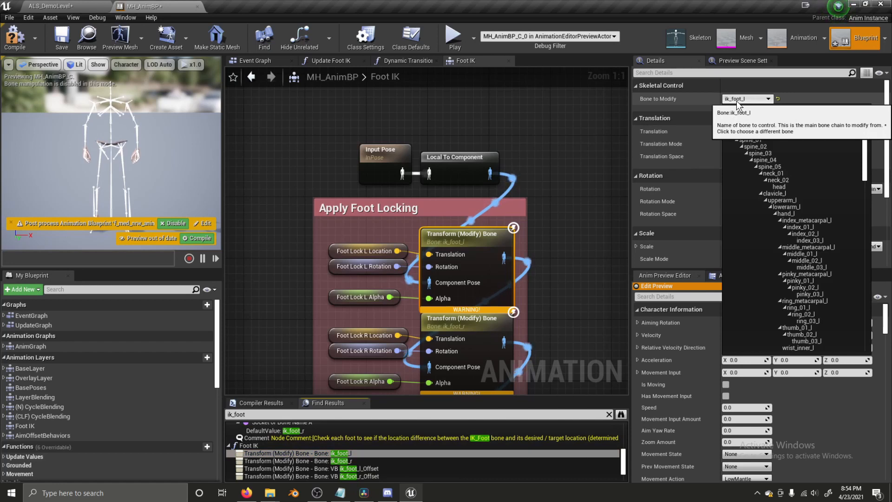
pyautogui.write('vb')
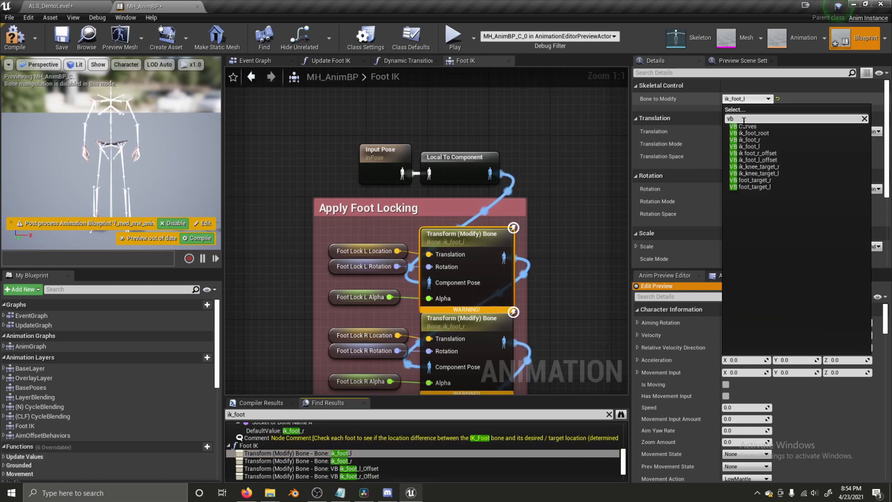
pyautogui.click(766, 146)
# - Set the right foot-locking Transform (Modify) Bone's Bone to Modify to VB ik_foot_r
pyautogui.moveTo(562, 304); pyautogui.dragTo(552, 250, button='right')
pyautogui.click(474, 275)
pyautogui.click(344, 462)
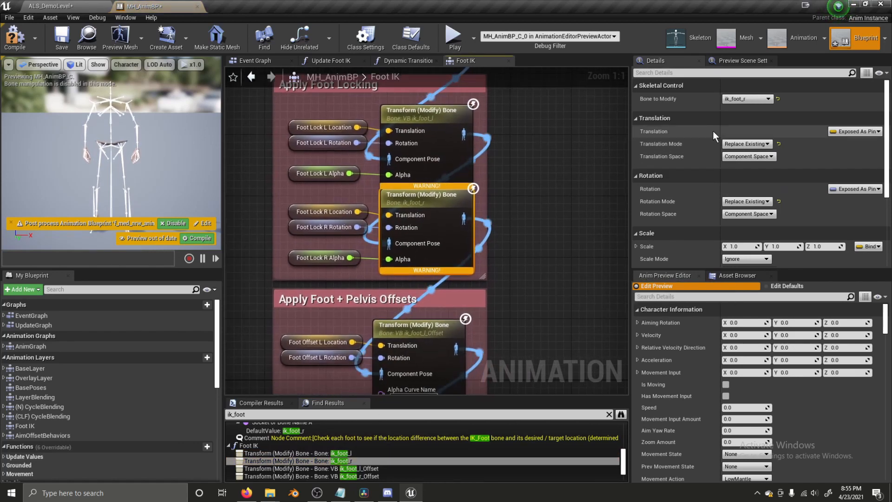
pyautogui.click(751, 99)
pyautogui.write('vb')
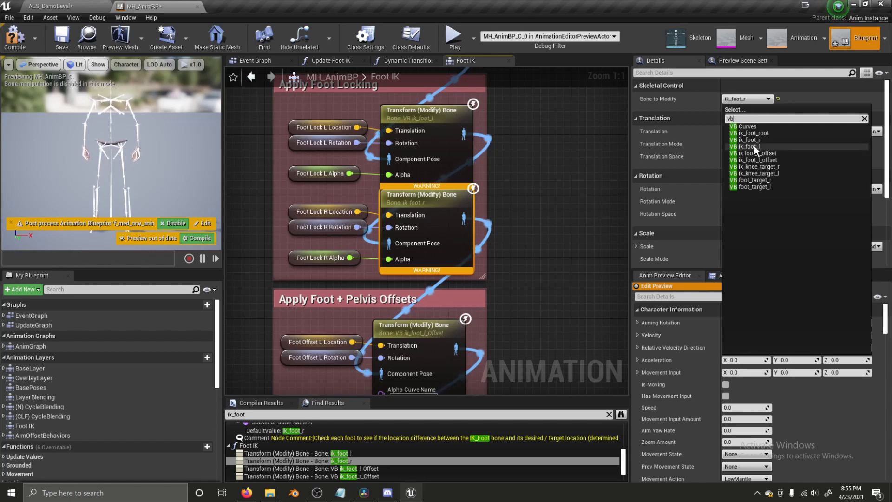
pyautogui.click(749, 140)
# - Set the right foot-offset transform node's bone to VB ik_foot_r_offset
pyautogui.moveTo(456, 272); pyautogui.dragTo(420, 52, button='right')
pyautogui.click(411, 201)
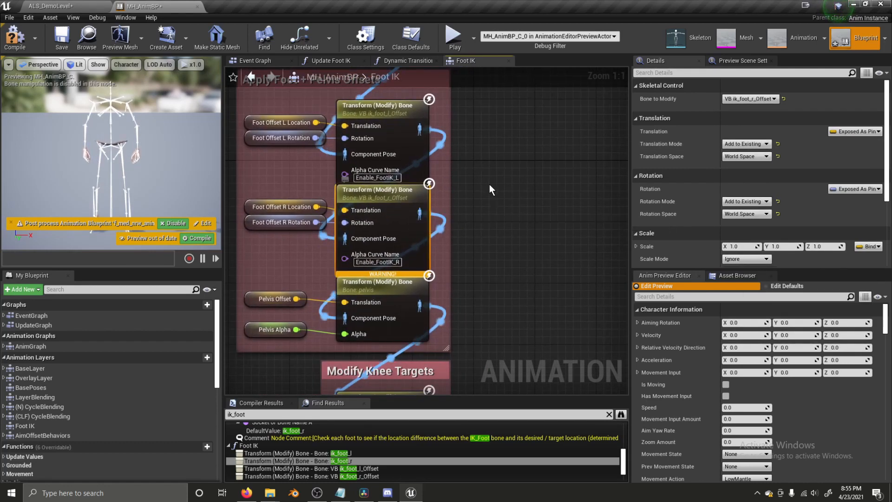
pyautogui.click(749, 99)
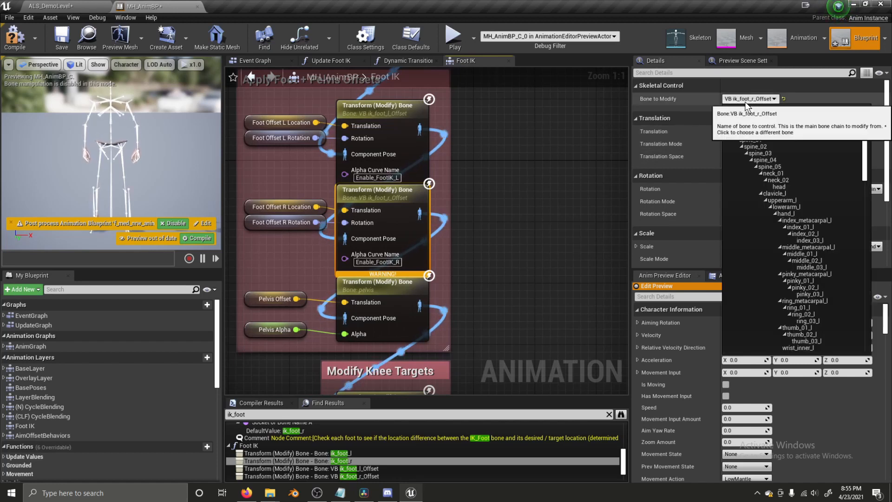
pyautogui.write('vb')
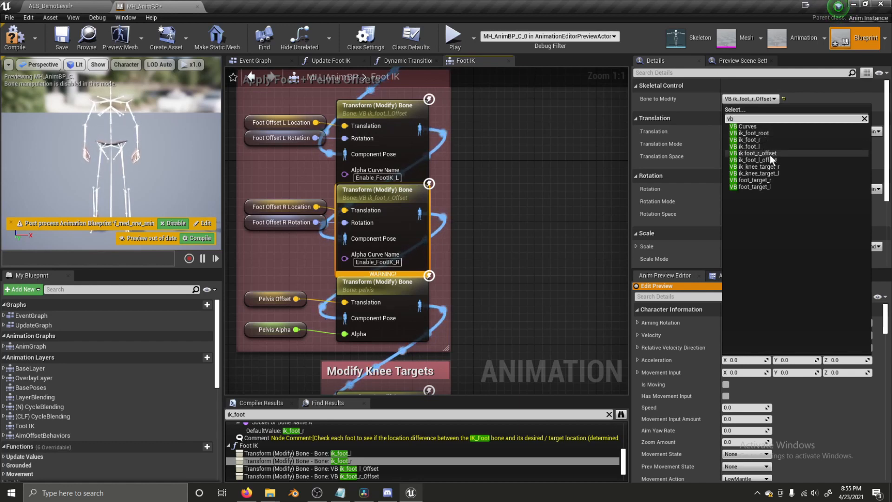
pyautogui.click(746, 155)
# - Set the right-foot Two Bone IK Effector Target to VB ik_foot_r_offset
pyautogui.moveTo(464, 264); pyautogui.dragTo(456, 41, button='right')
pyautogui.click(384, 285)
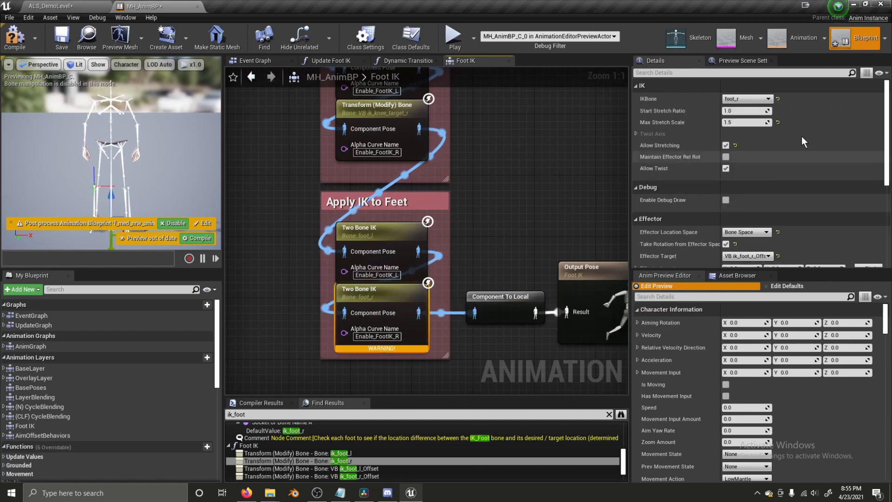
pyautogui.scroll(-5, 791, 154)
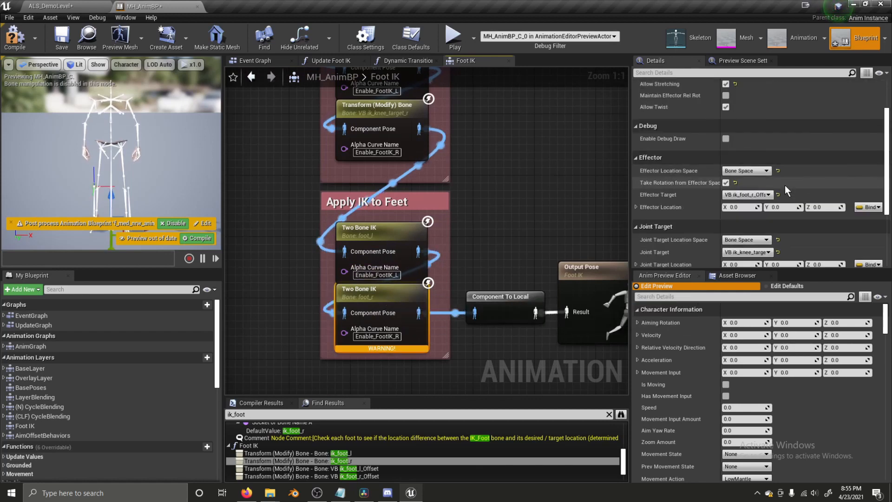
pyautogui.click(752, 196)
pyautogui.write('vb')
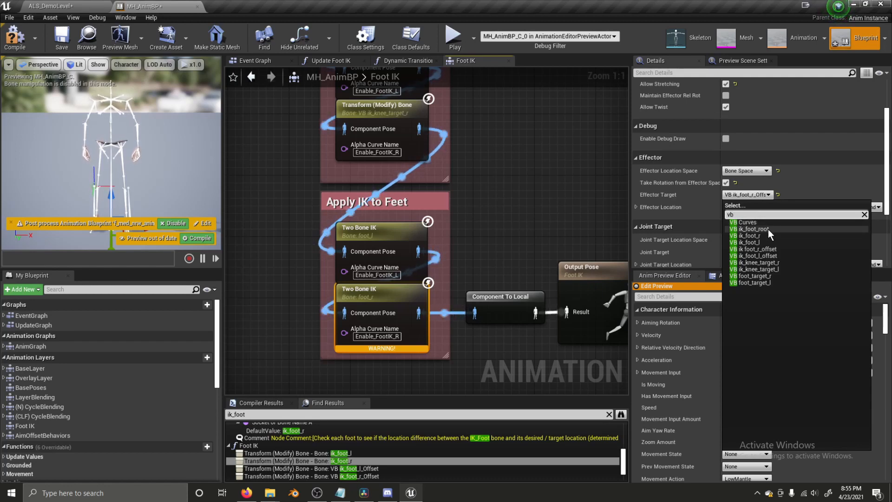
pyautogui.click(754, 250)
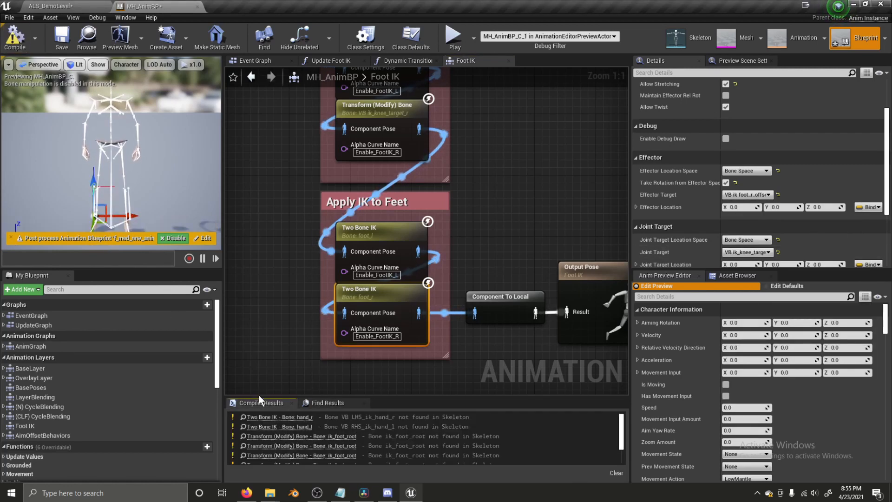
# - Set the (CLF) Apply Diagonal Scaling node's Bone to Modify to VB ik_foot_root
pyautogui.click(315, 436)
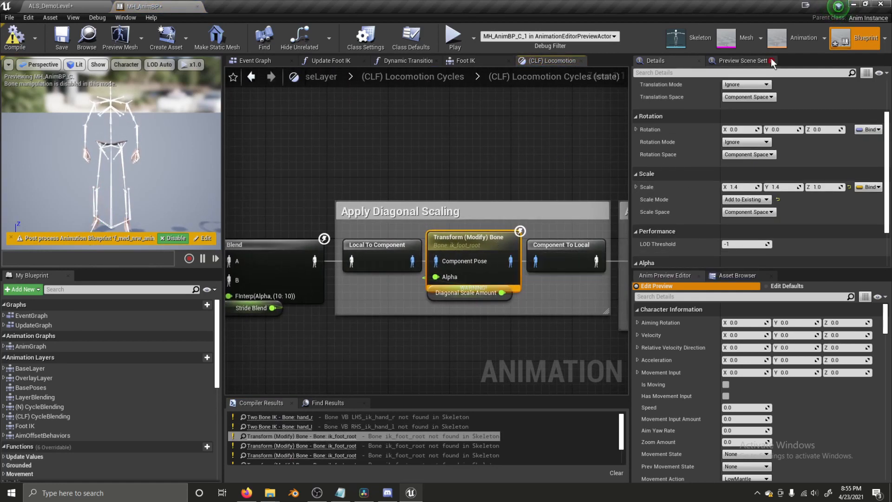
pyautogui.scroll(2, 743, 122)
pyautogui.click(737, 99)
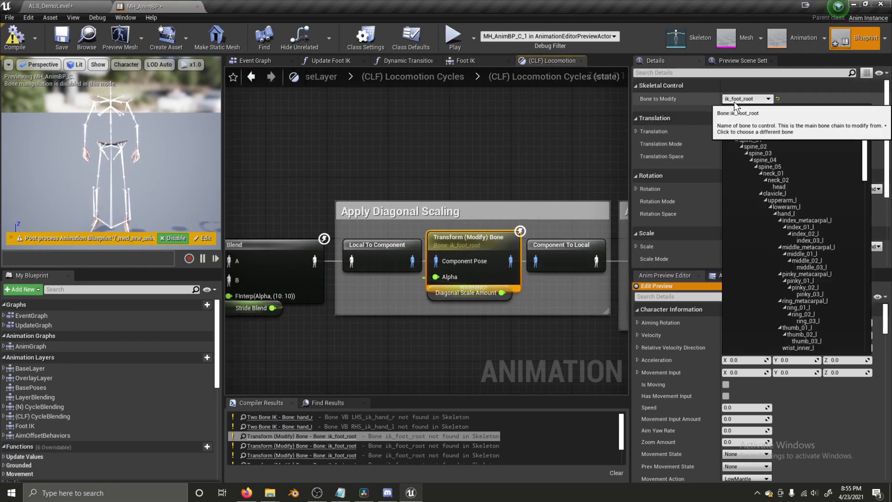
pyautogui.write('vb')
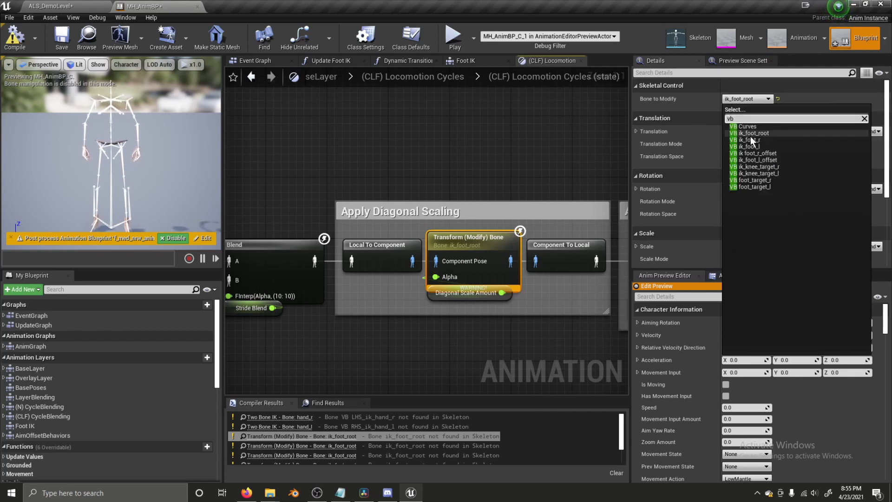
pyautogui.click(753, 133)
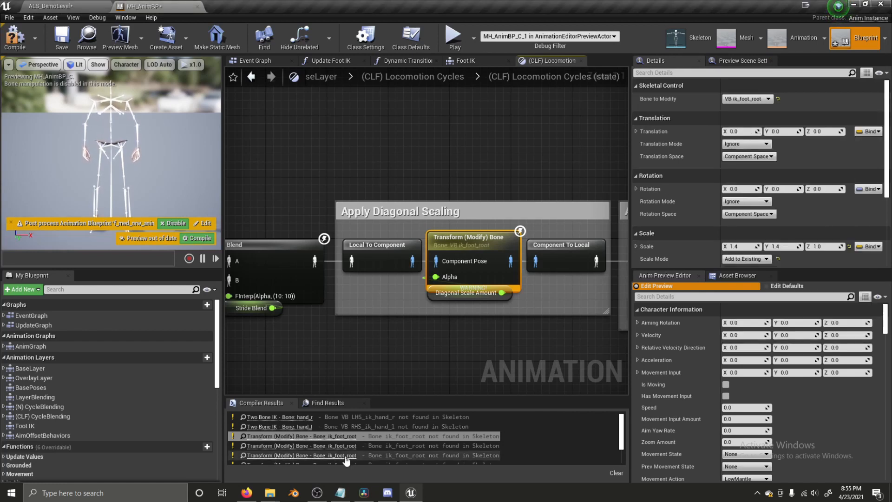
# - Set the (N) Locomotion Apply Diagonal Scaling bone to VB ik_foot_root and save MH_AnimBP
pyautogui.click(325, 455)
pyautogui.click(746, 99)
pyautogui.write('vb ik')
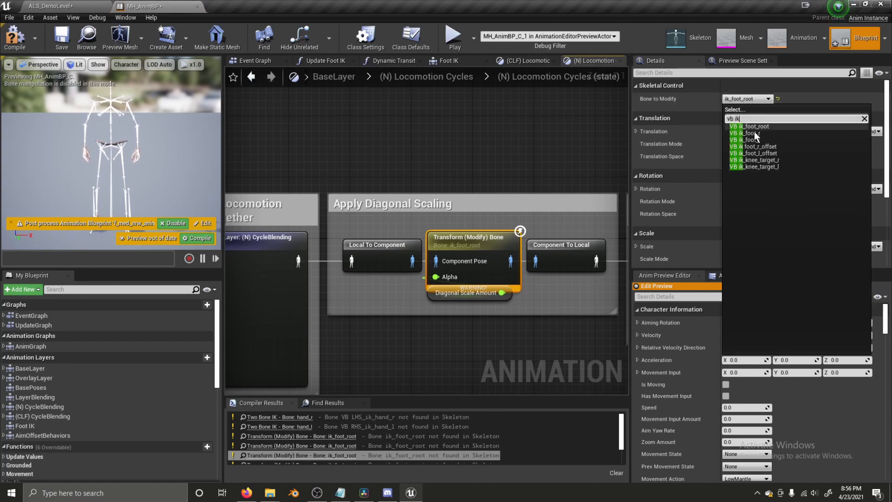
pyautogui.click(762, 133)
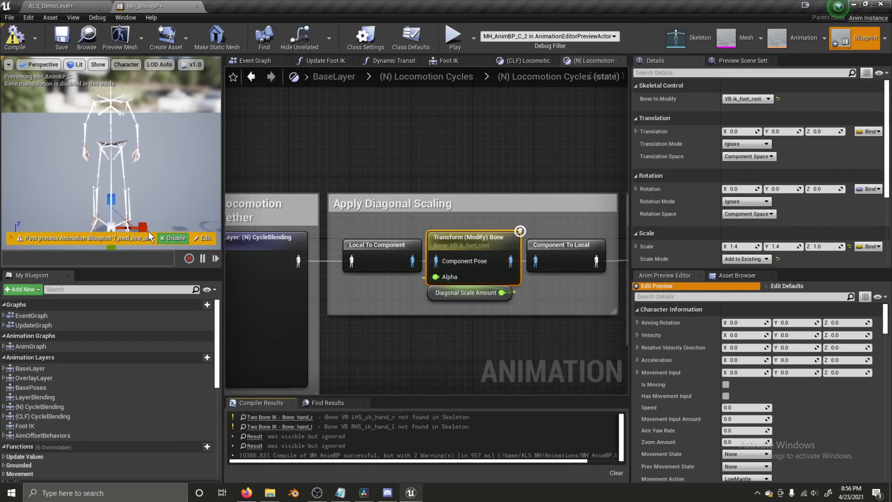
pyautogui.click(61, 38)
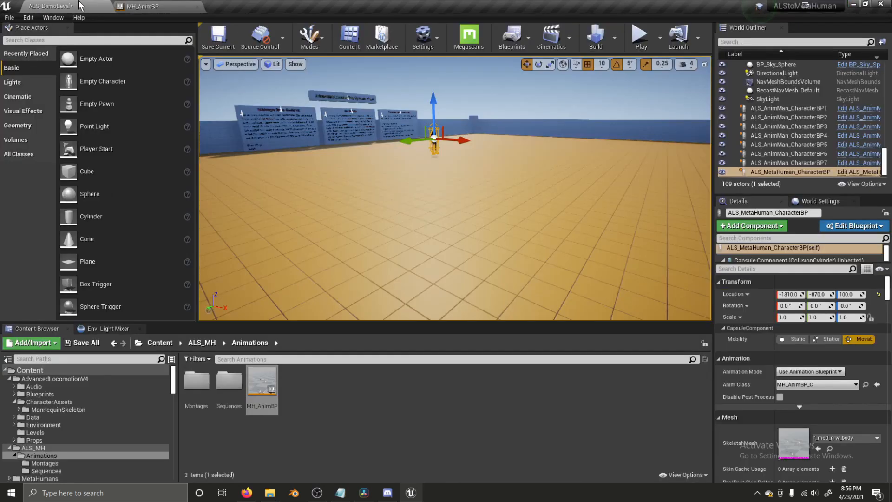
# - Navigate into the Feminine state of OverlayLayer's Overlay States machine
pyautogui.click(51, 6)
pyautogui.click(140, 6)
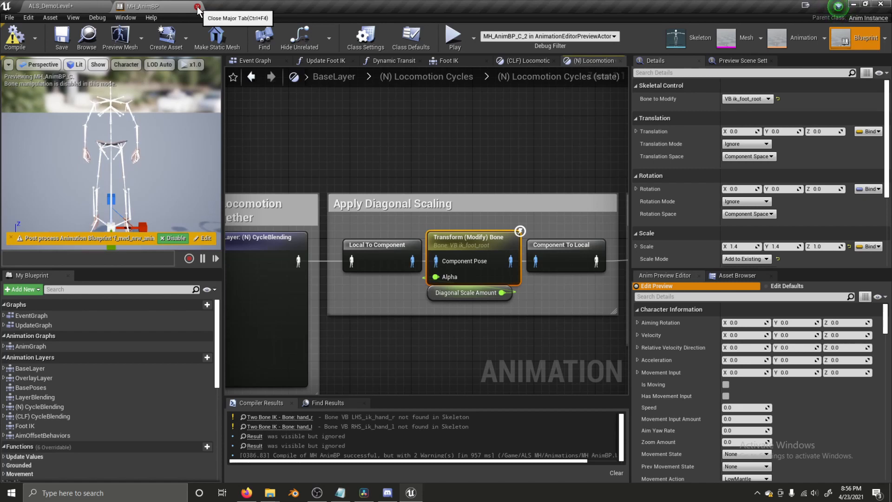
pyautogui.moveTo(344, 150); pyautogui.dragTo(356, 169, button='right')
pyautogui.moveTo(368, 125); pyautogui.dragTo(387, 130, button='right')
pyautogui.click(343, 80)
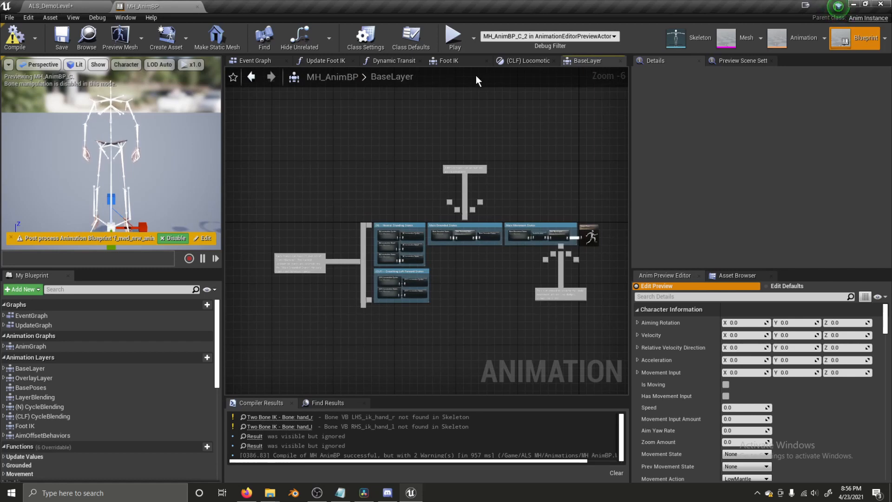
pyautogui.doubleClick(31, 346)
pyautogui.scroll(4, 290, 217)
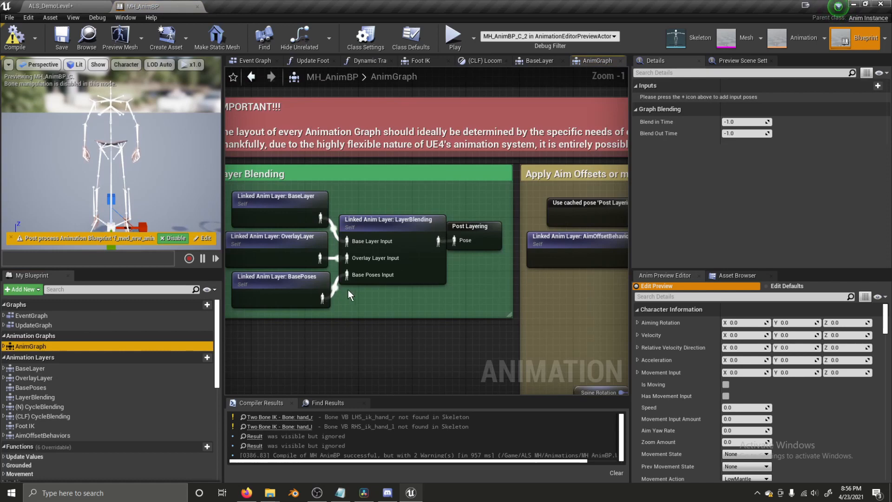
pyautogui.scroll(-3, 334, 232)
pyautogui.doubleClick(373, 240)
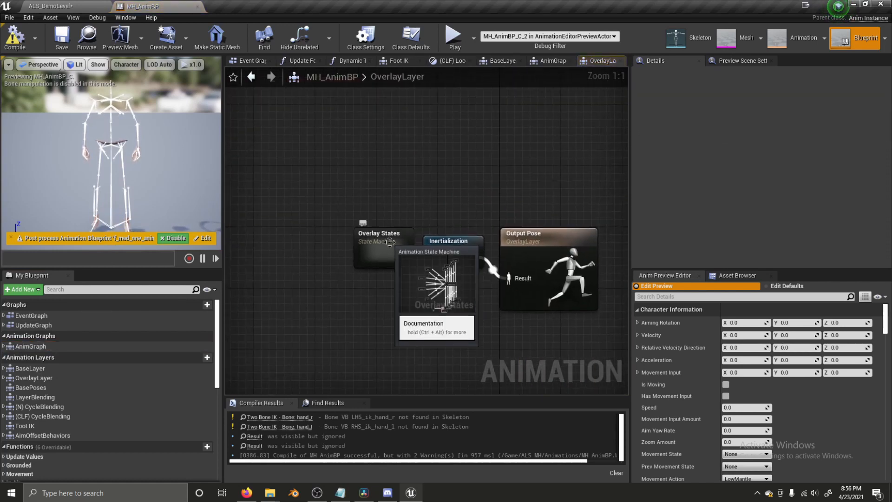
pyautogui.doubleClick(388, 247)
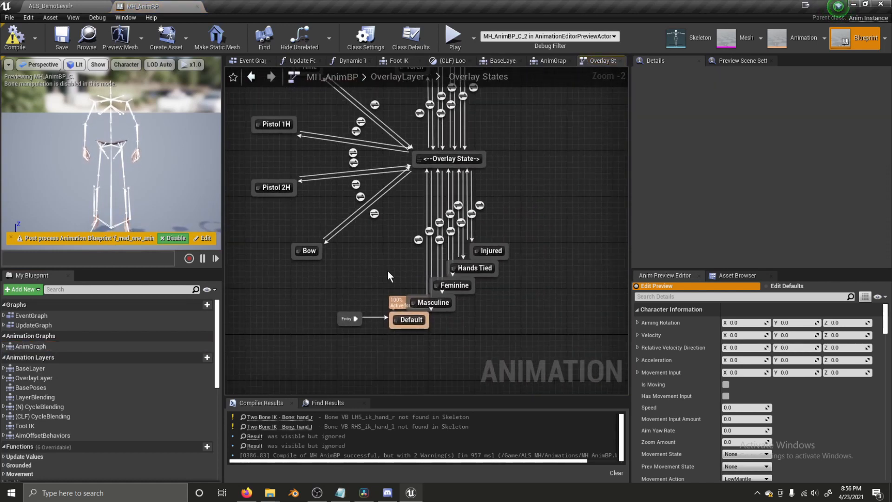
pyautogui.doubleClick(456, 285)
# - Paste the Feminine state's three node groups into Default, wiring Apply Additive to Output Animation Pose
pyautogui.moveTo(255, 205); pyautogui.dragTo(487, 320)
pyautogui.click(488, 82)
pyautogui.moveTo(410, 352); pyautogui.dragTo(431, 301, button='right')
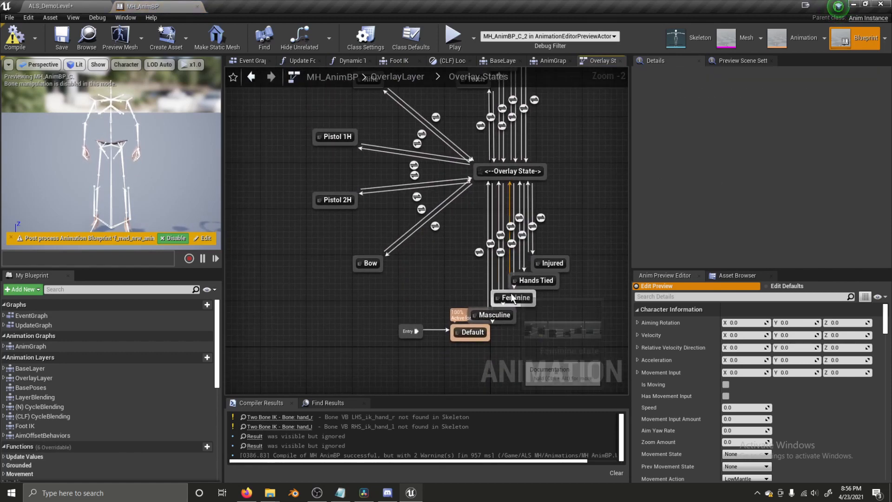
pyautogui.doubleClick(471, 331)
pyautogui.scroll(-3, 388, 233)
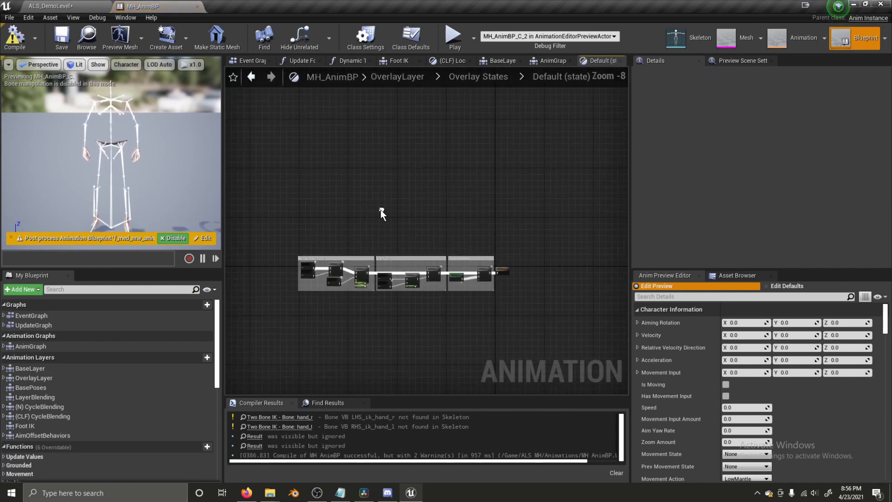
pyautogui.hotkey('ctrl', 'v')
pyautogui.scroll(5, 468, 230)
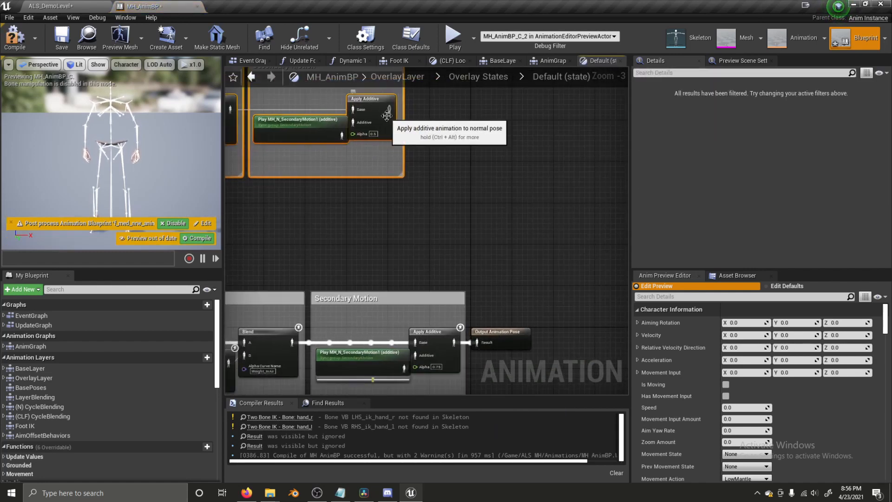
pyautogui.moveTo(388, 112); pyautogui.dragTo(478, 331)
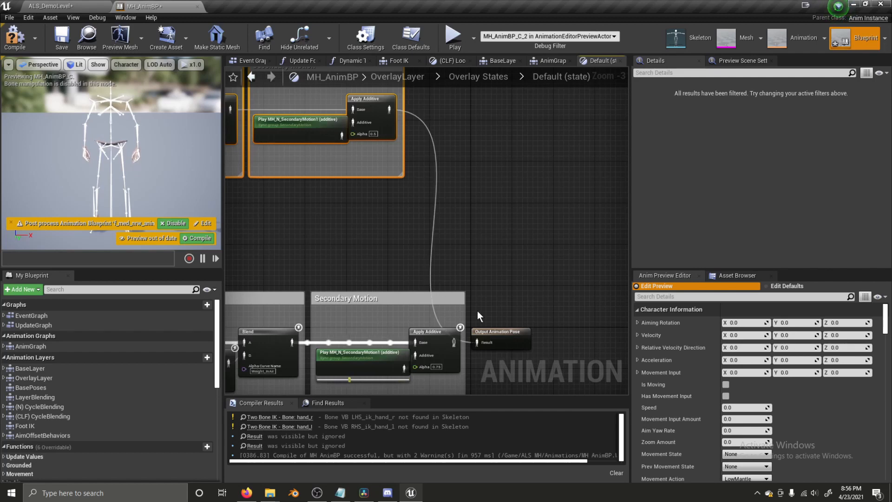
pyautogui.click(198, 6)
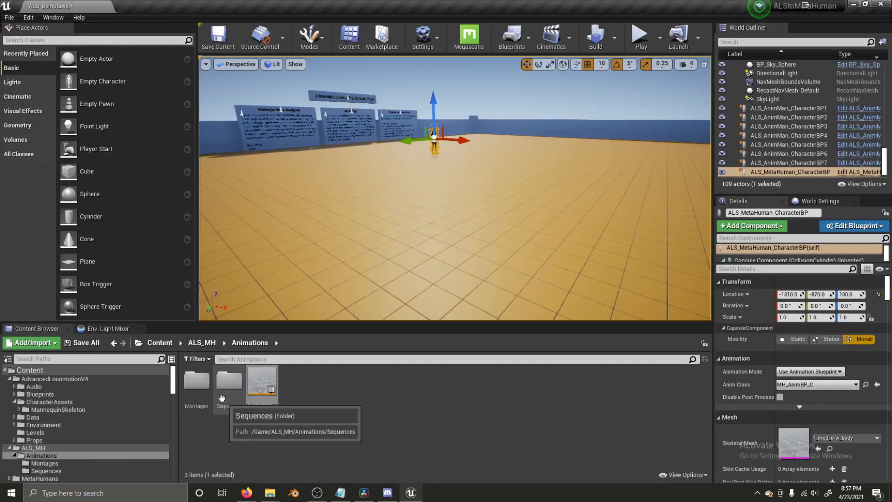
pyautogui.click(640, 36)
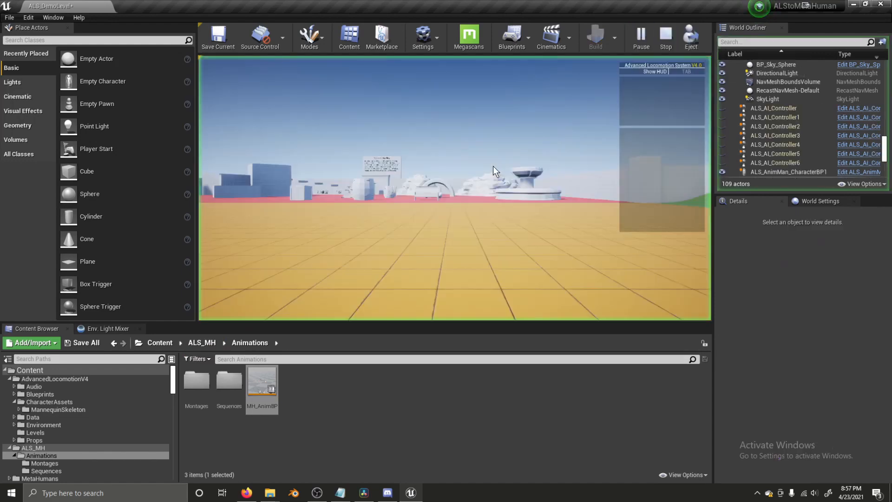
pyautogui.press('w')
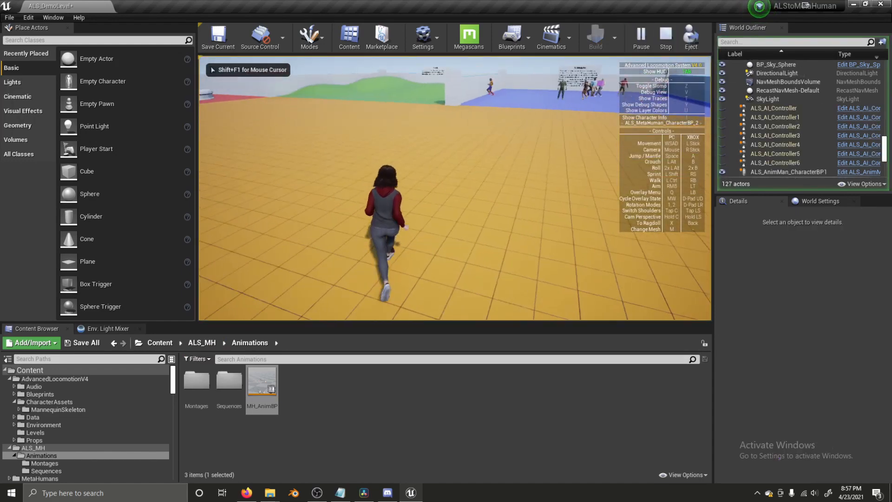
pyautogui.press('w')
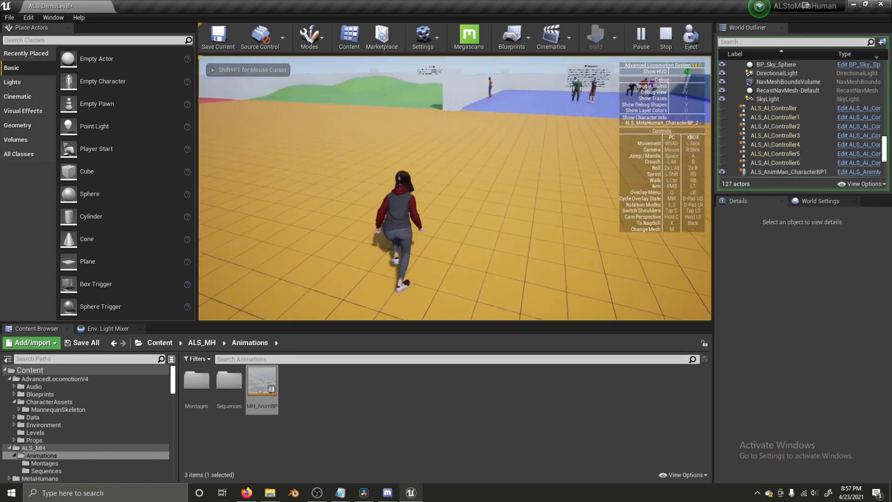
pyautogui.press('w')
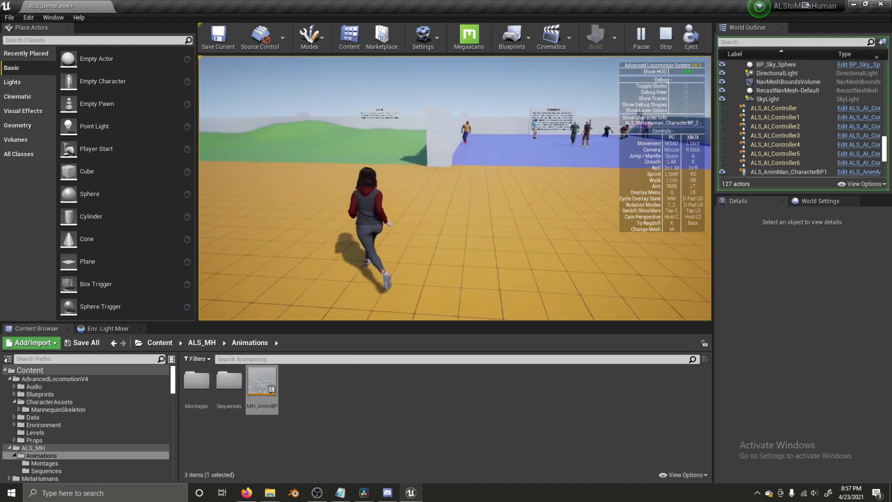
pyautogui.press('w')
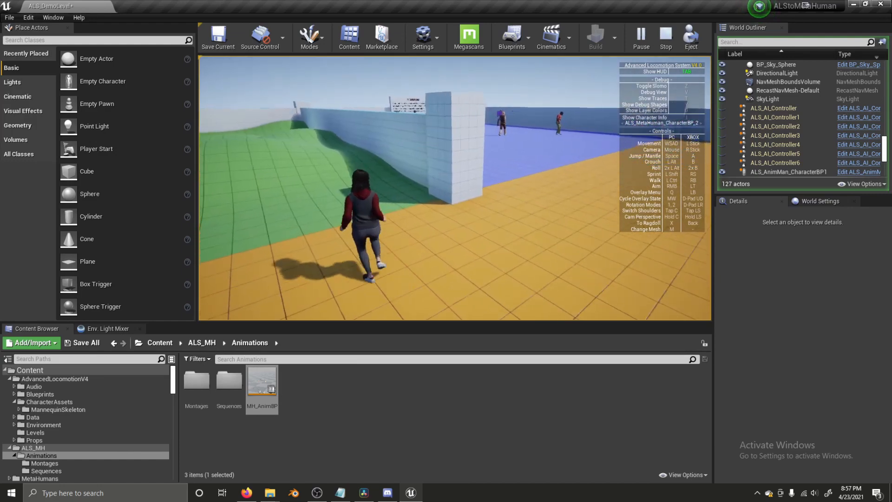
pyautogui.press('w')
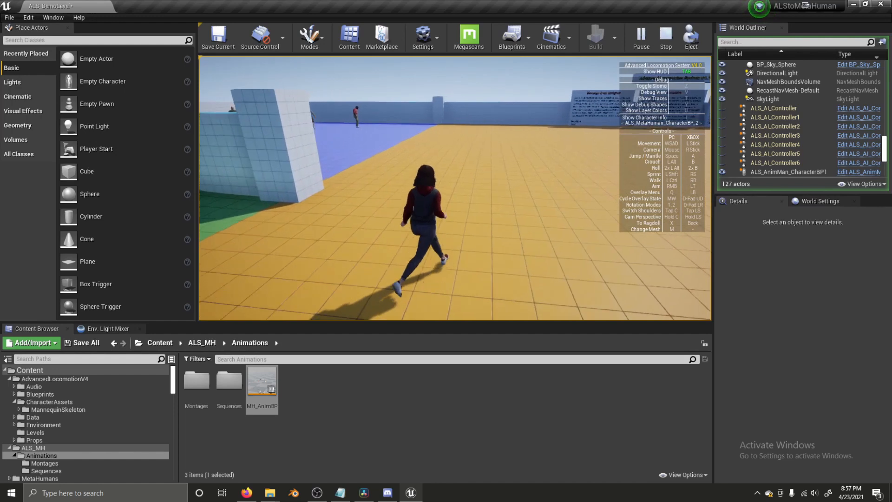
pyautogui.press('Escape')
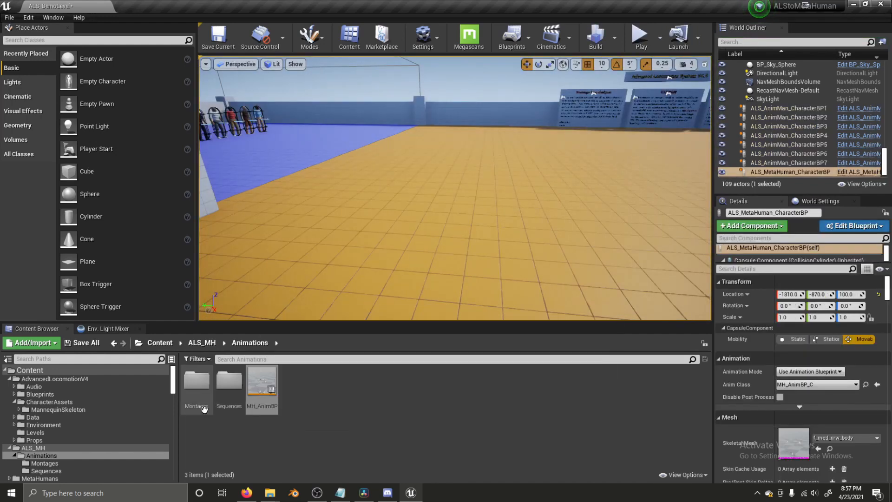
# - Select all 24 montages in AdvancedLocomotionV4's AnimationExamples/Actions folder
pyautogui.click(163, 343)
pyautogui.doubleClick(198, 385)
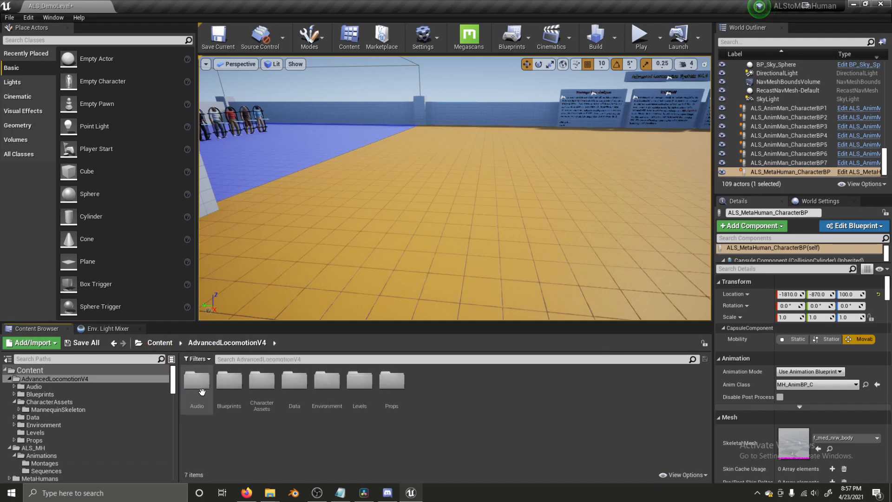
pyautogui.doubleClick(265, 391)
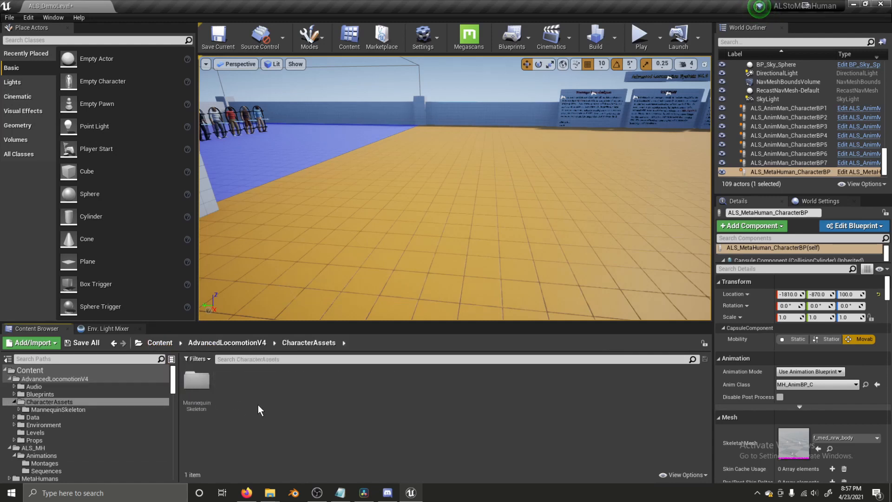
pyautogui.doubleClick(206, 400)
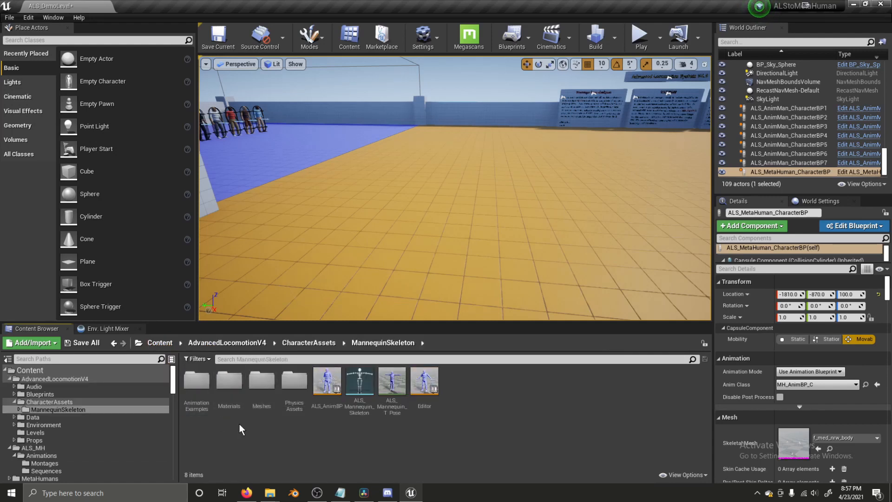
pyautogui.doubleClick(199, 403)
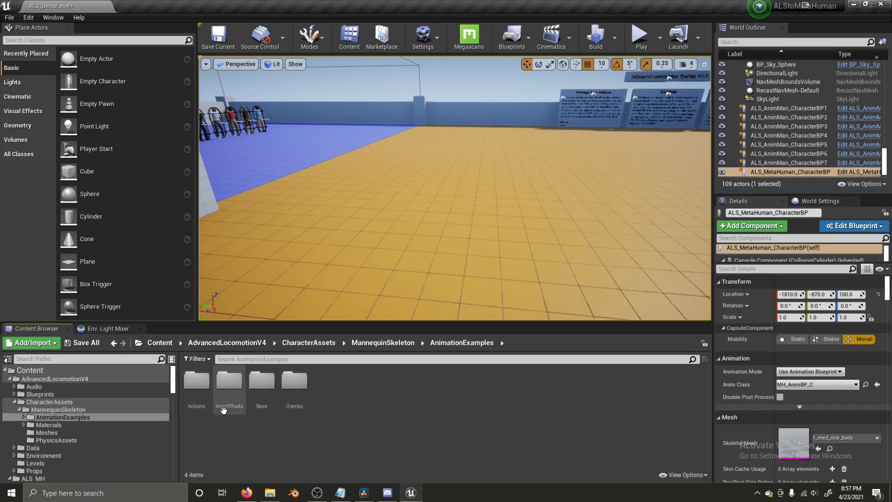
pyautogui.click(193, 406)
pyautogui.doubleClick(192, 408)
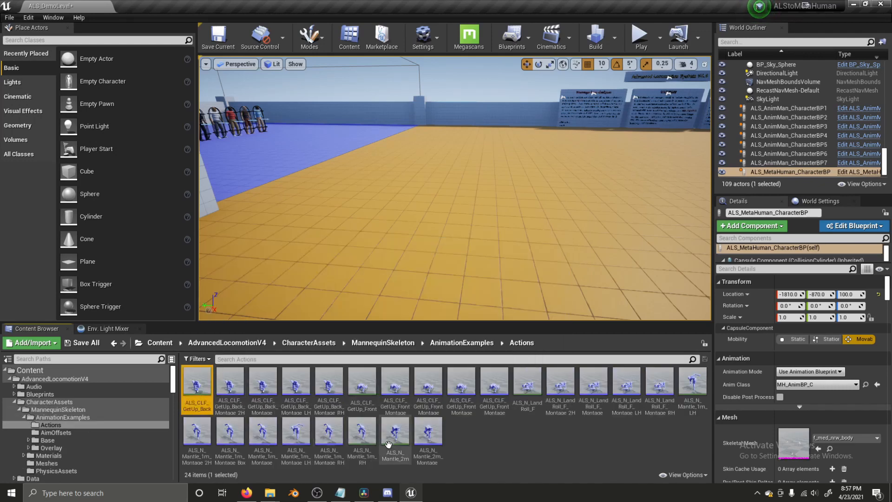
pyautogui.hotkey('ctrl', 'a')
# - Duplicate and retarget them to metahuman_base_skel, replacing ALS with MH, into ALS_MH/Animations/Montages
pyautogui.rightClick(428, 419)
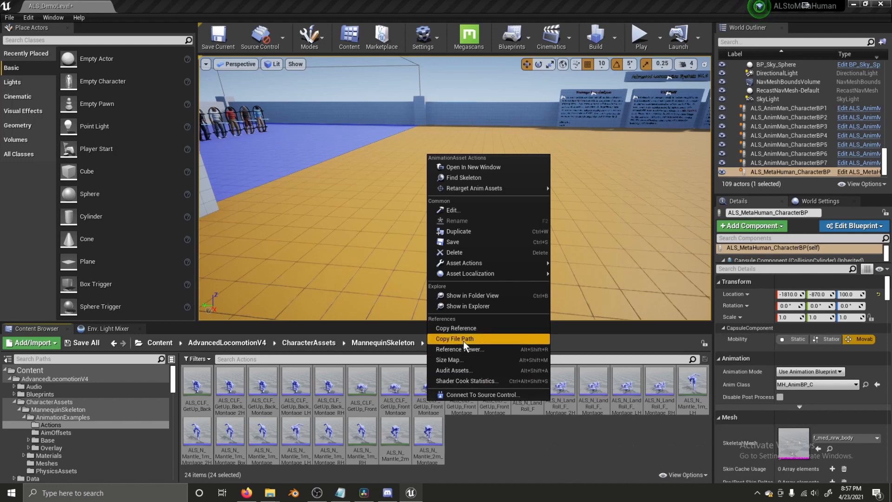
pyautogui.moveTo(473, 188)
pyautogui.click(570, 187)
pyautogui.click(284, 177)
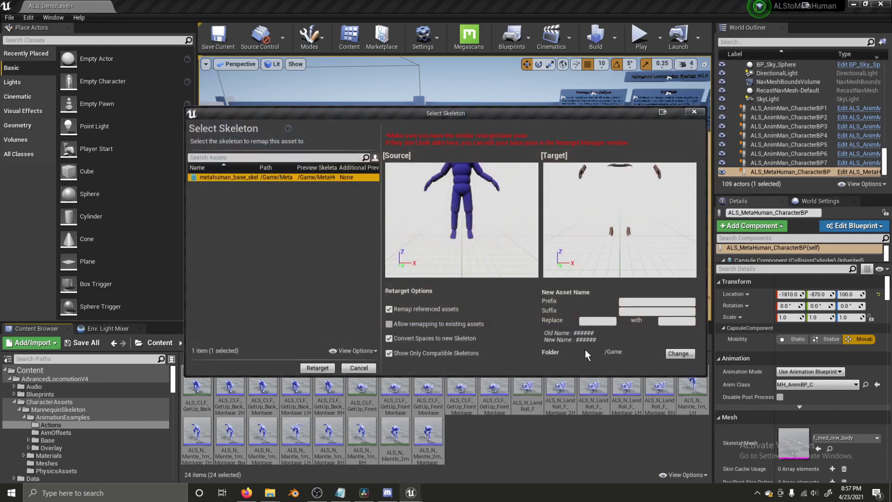
pyautogui.click(595, 321)
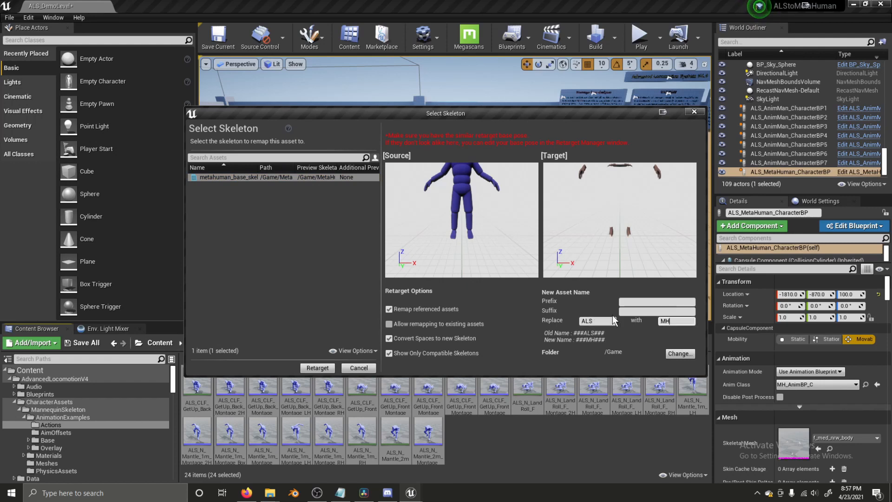
pyautogui.click(678, 354)
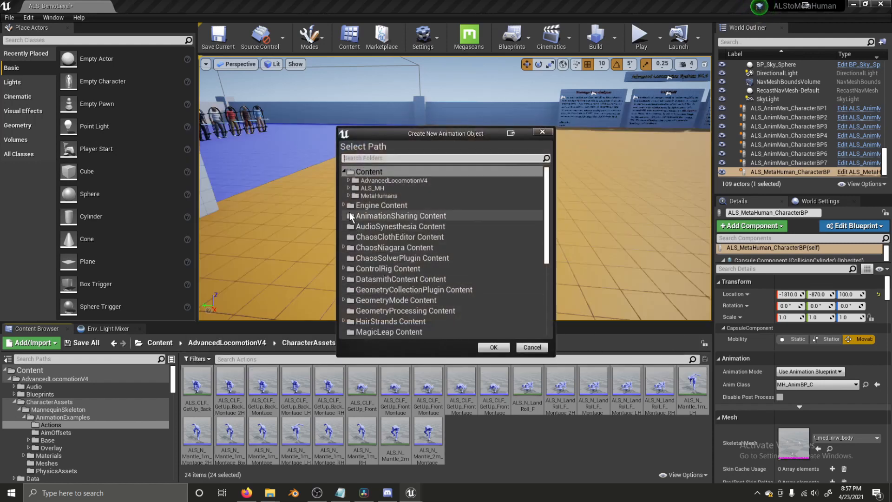
pyautogui.click(349, 188)
pyautogui.click(354, 196)
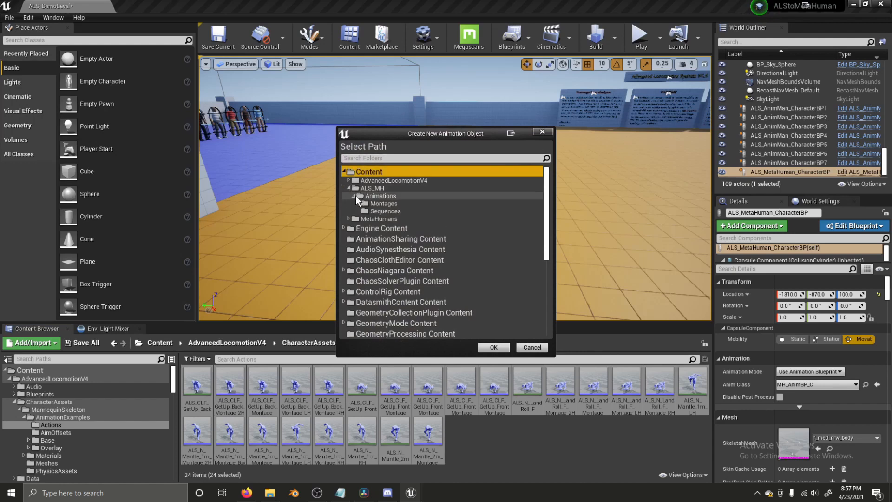
pyautogui.click(381, 203)
pyautogui.click(494, 347)
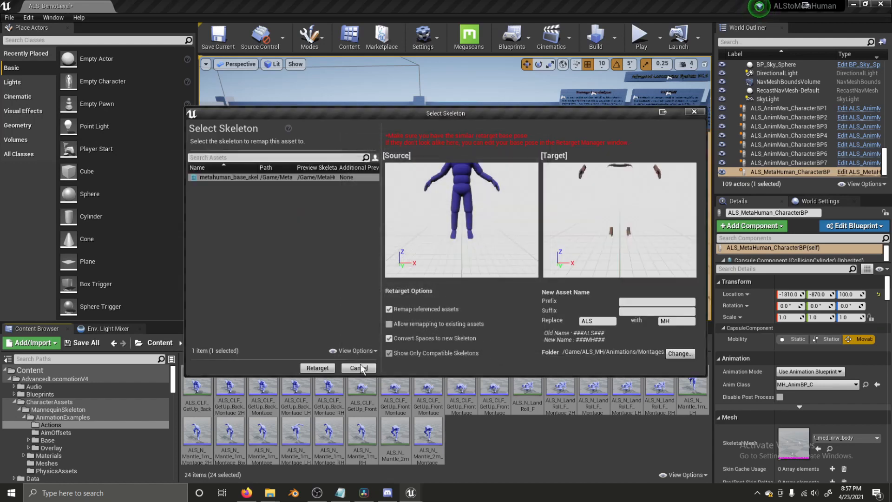
pyautogui.click(317, 369)
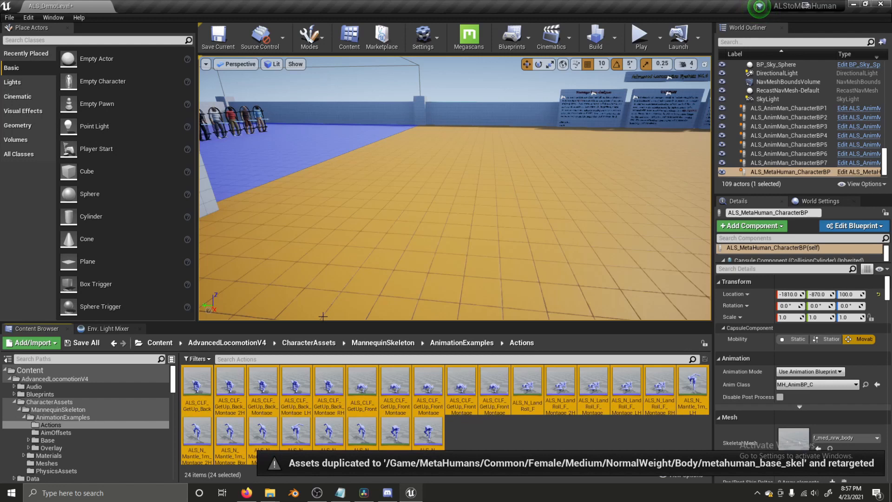
pyautogui.click(160, 342)
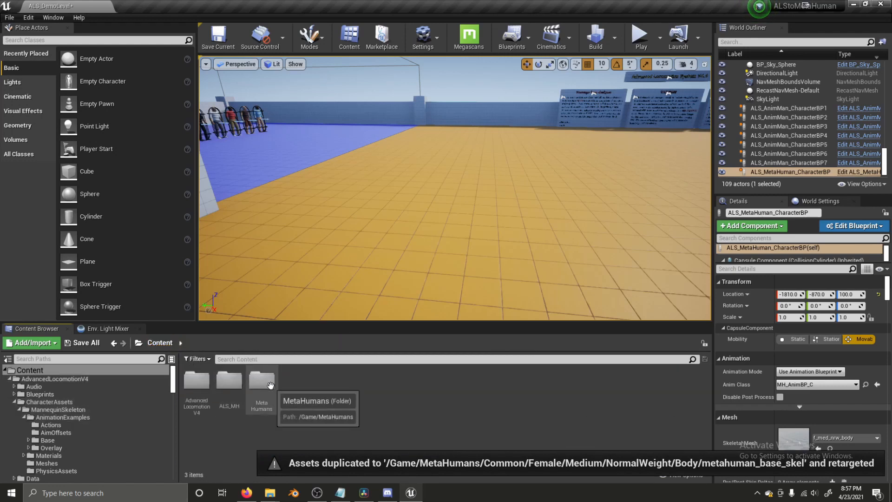
# - Open ALS_MetaHuman_CharacterBP from the ALS_MH folder and view its Event Graph
pyautogui.doubleClick(230, 385)
pyautogui.click(234, 387)
pyautogui.doubleClick(234, 387)
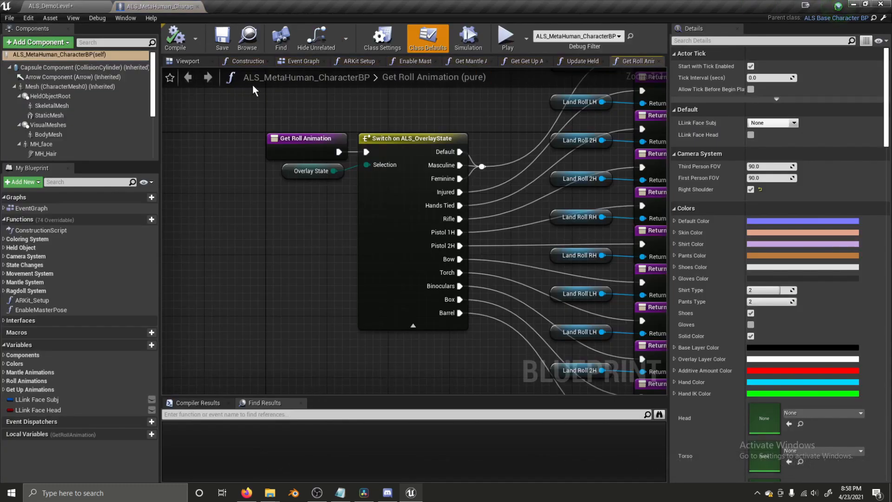
pyautogui.click(295, 63)
pyautogui.moveTo(502, 193); pyautogui.dragTo(446, 198, button='right')
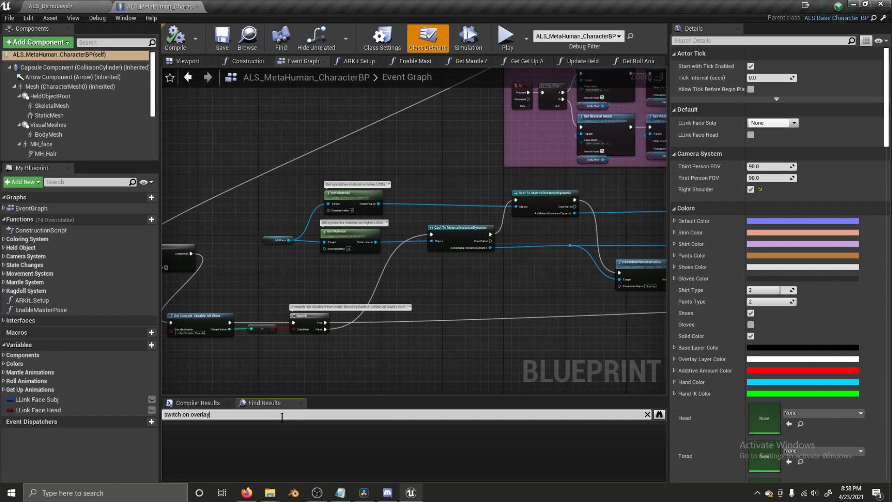
# - Search for 'switch on overlay state' and open the switch in GetMantleAsset
pyautogui.press('Return')
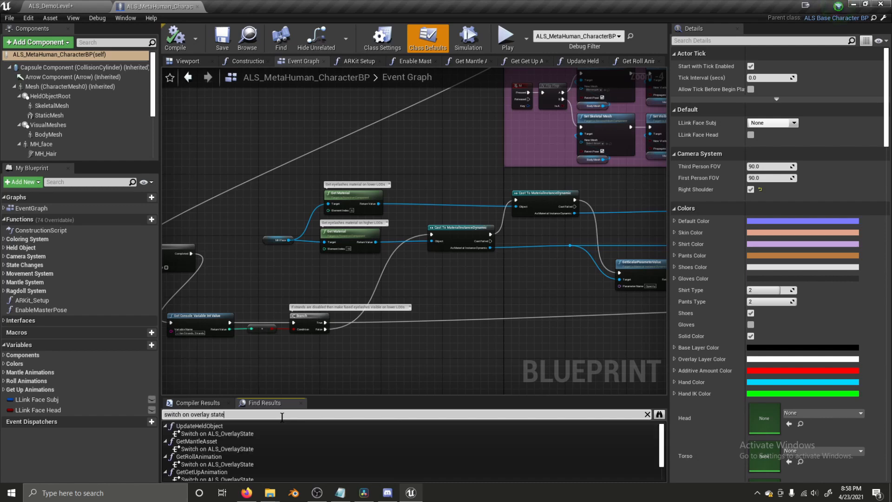
pyautogui.click(277, 434)
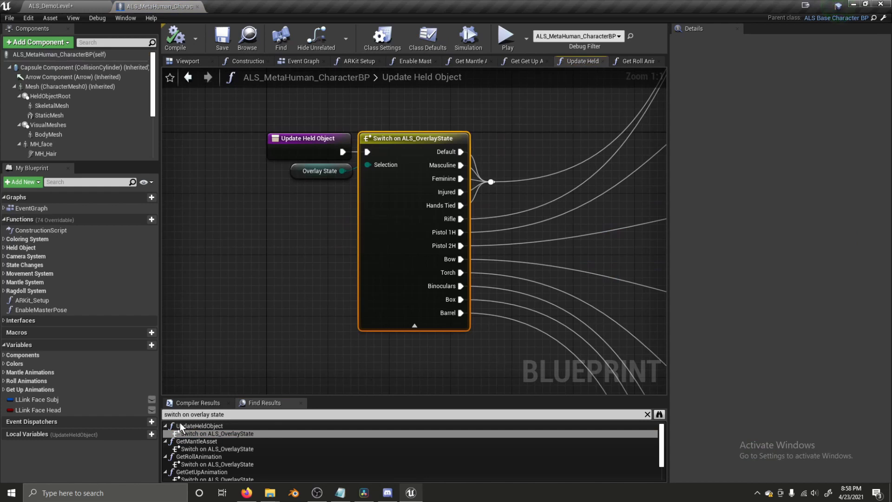
pyautogui.click(200, 436)
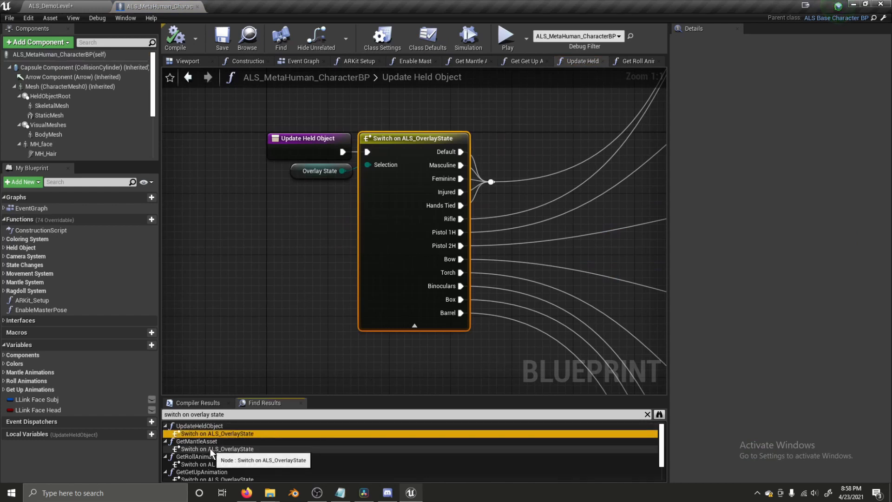
pyautogui.click(210, 448)
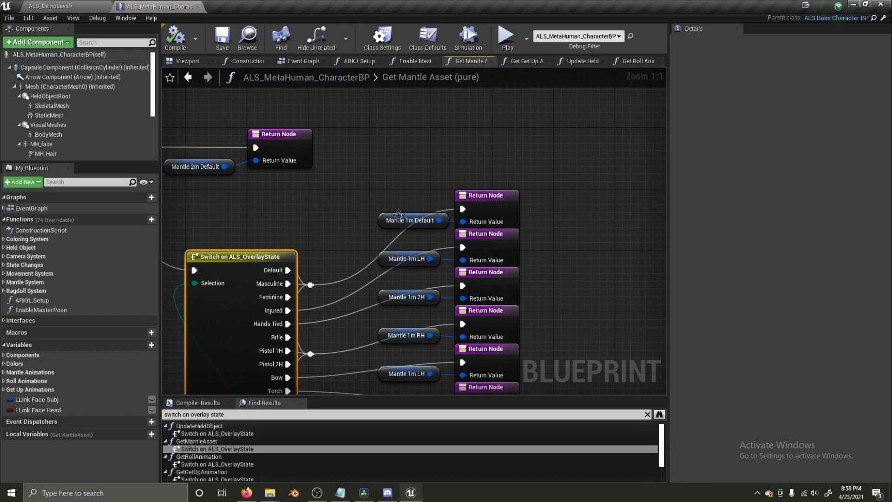
# - Assign MH_N_Mantle_2m_Montage_Default to the Mantle 2m Default variable
pyautogui.click(380, 221)
pyautogui.moveTo(212, 211); pyautogui.dragTo(276, 221, button='right')
pyautogui.click(233, 178)
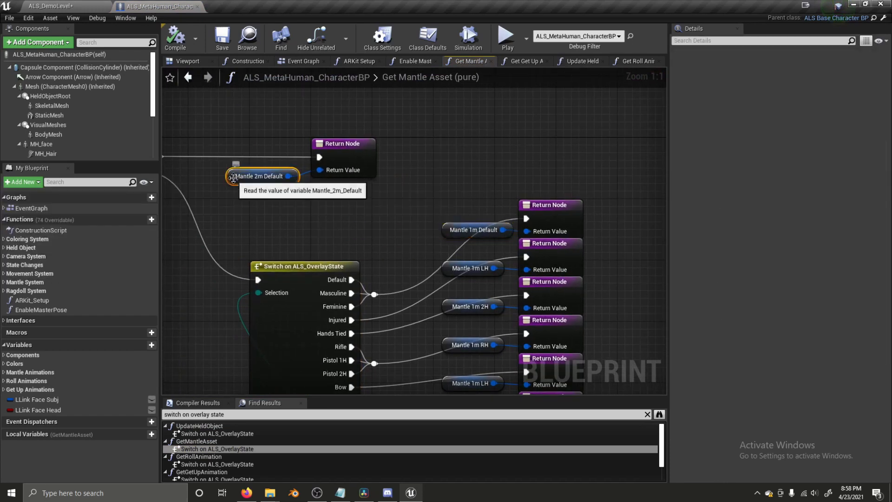
pyautogui.click(789, 219)
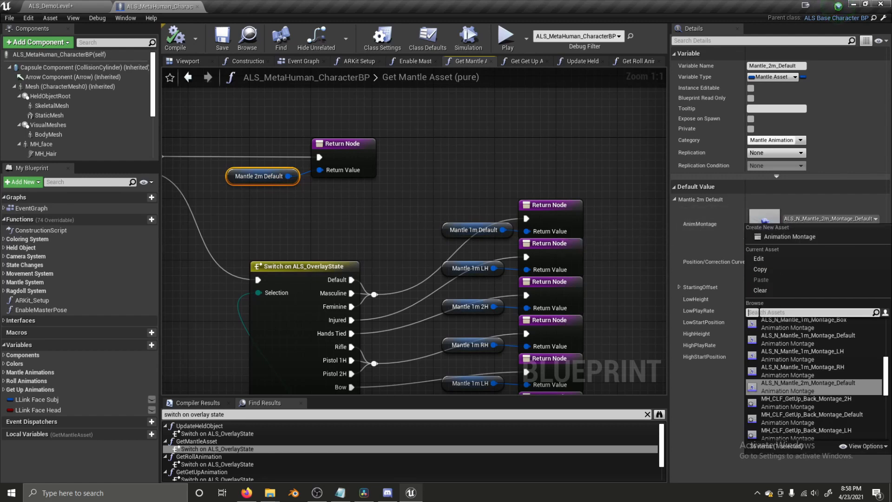
pyautogui.write('MH_N_Mant')
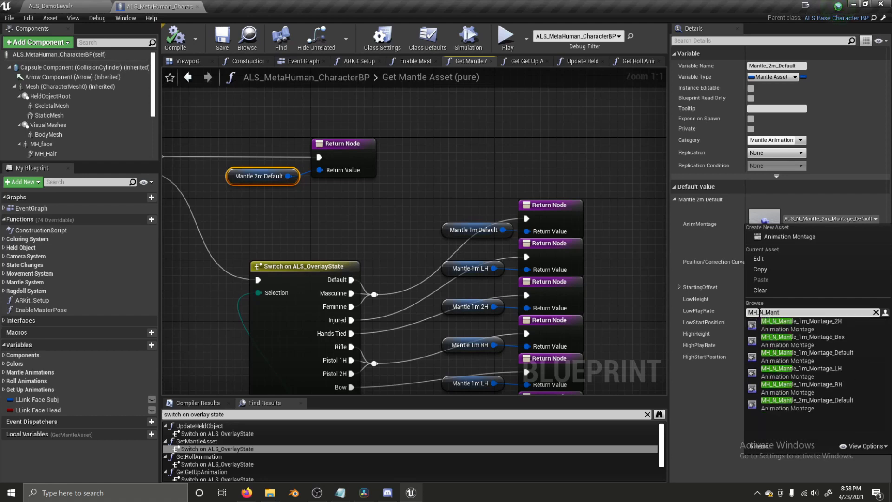
pyautogui.write('m')
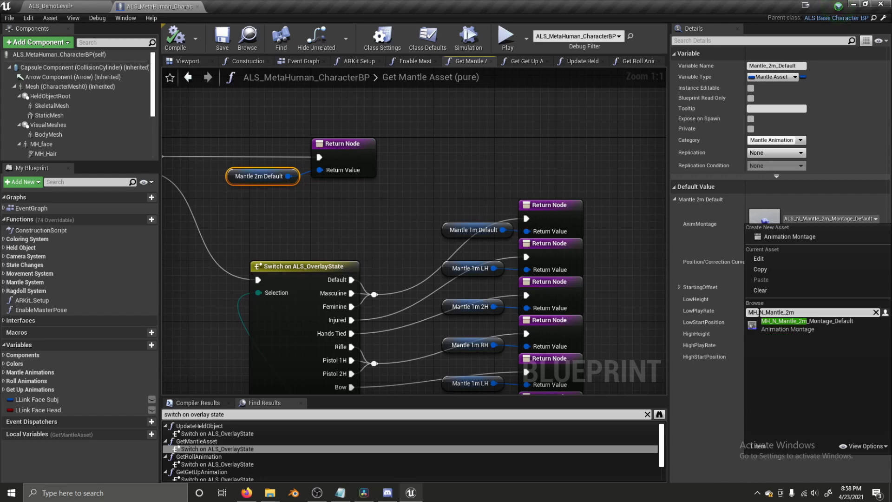
pyautogui.click(813, 330)
# - Assign MH_N_Mantle_1m_Montage_Default and MH_N_Mantle_1m_Montage_LH to Mantle 1m Default and LH
pyautogui.click(447, 229)
pyautogui.click(827, 218)
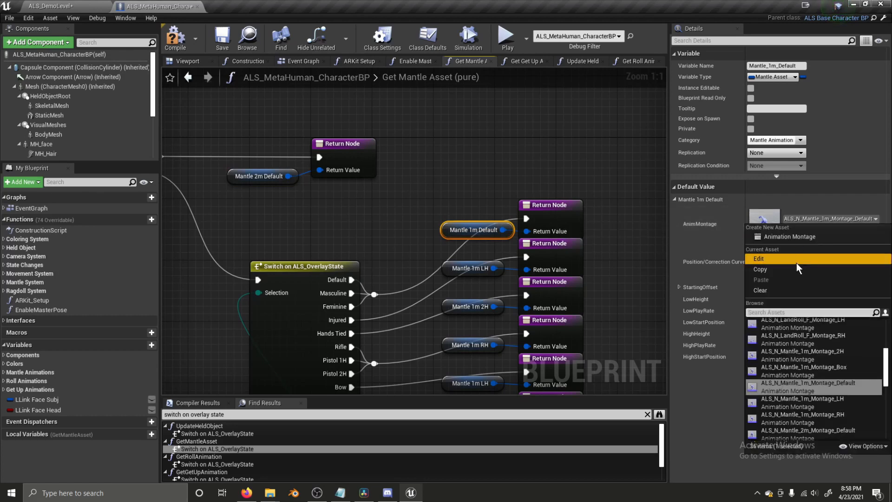
pyautogui.write('mhg')
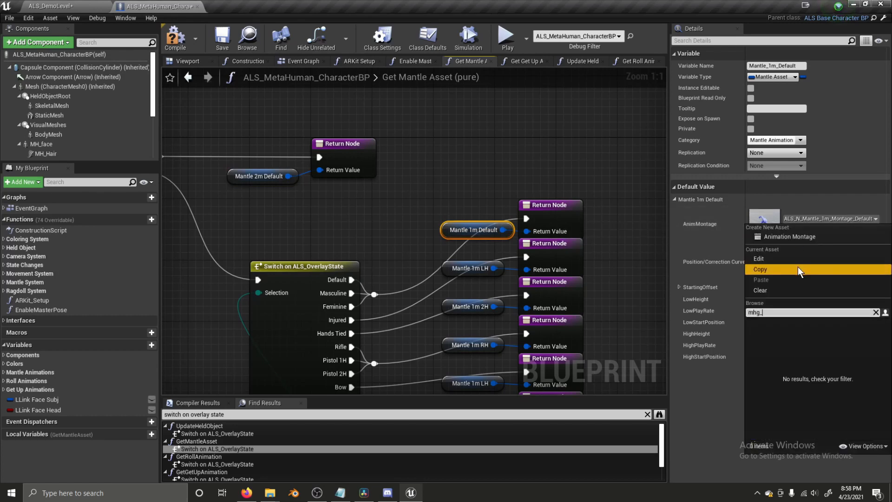
pyautogui.write('_n_mantle')
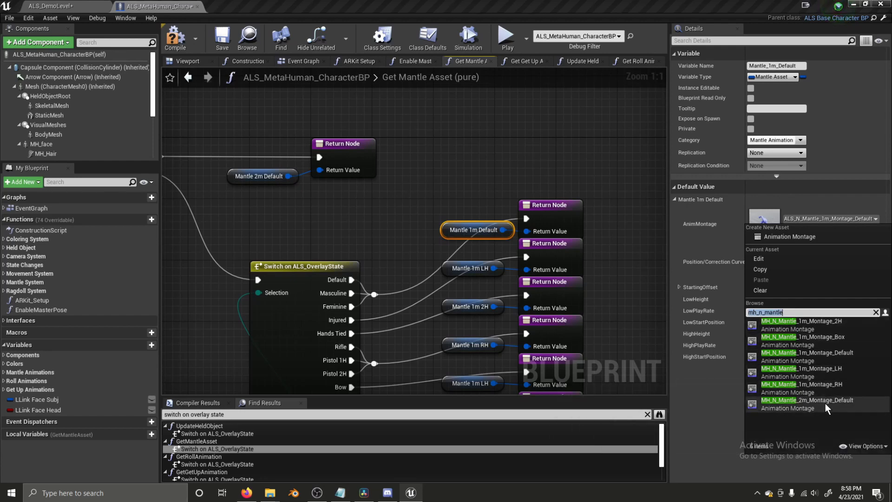
pyautogui.click(818, 357)
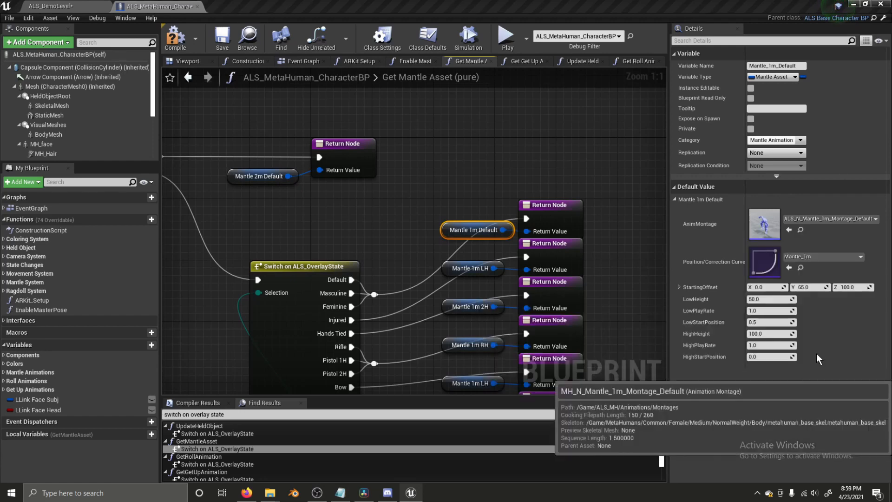
pyautogui.click(455, 269)
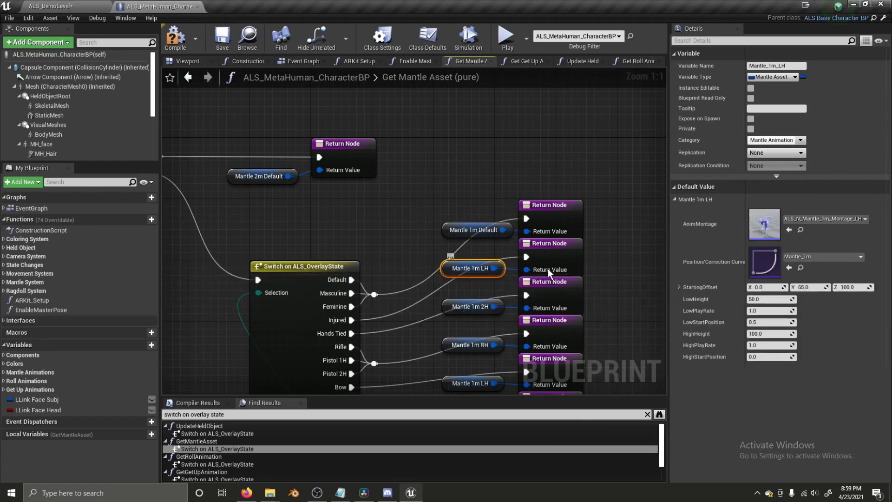
pyautogui.click(807, 220)
pyautogui.write('mh_n_mantle')
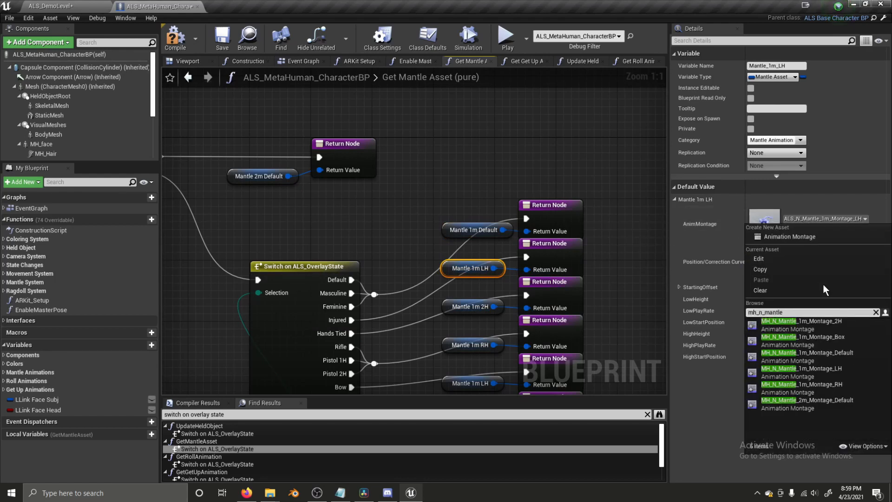
pyautogui.click(809, 369)
# - Assign MH_N_Mantle_1m_Montage_2H and MH_N_Mantle_1m_Montage_RH to Mantle 1m 2H and RH
pyautogui.click(459, 308)
pyautogui.click(829, 219)
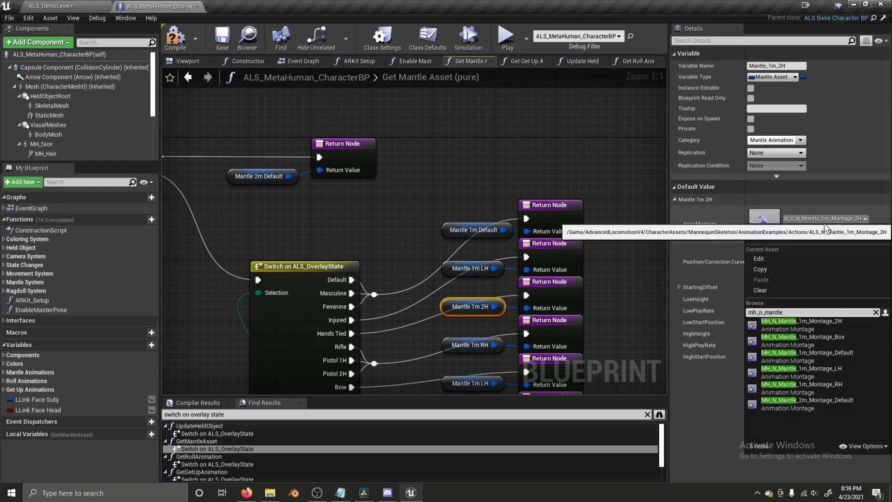
pyautogui.click(841, 325)
pyautogui.click(476, 347)
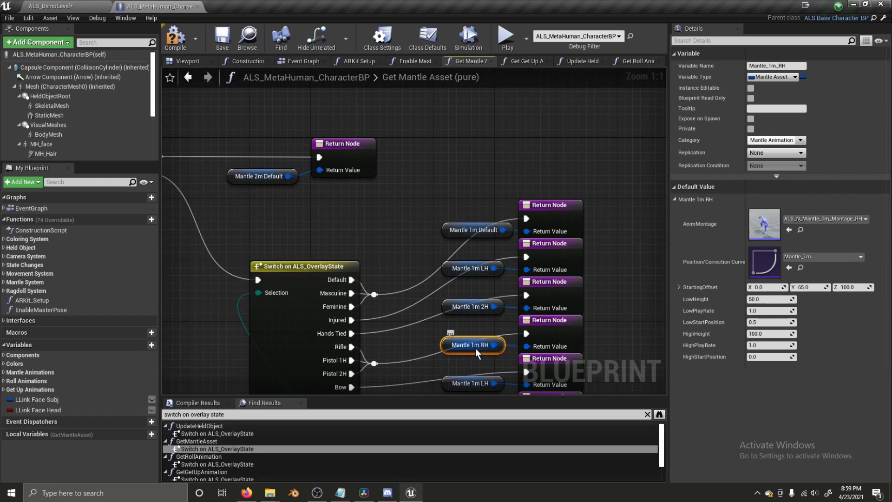
pyautogui.click(808, 220)
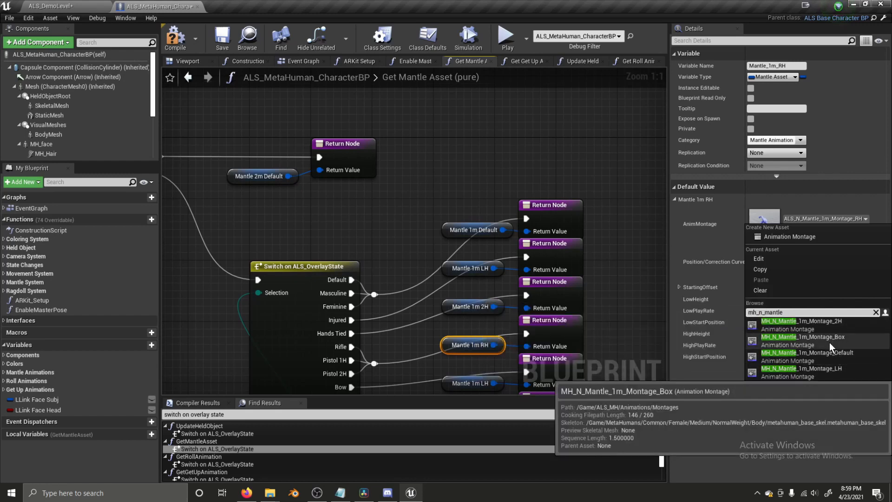
pyautogui.click(817, 391)
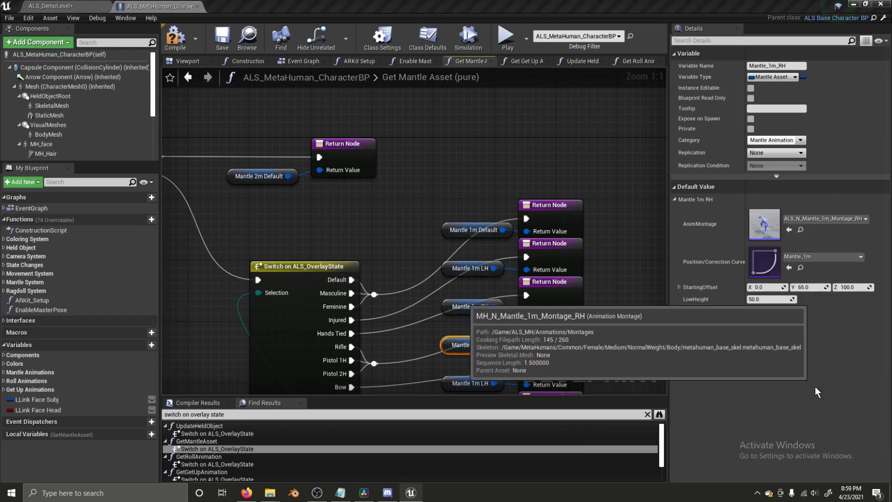
pyautogui.scroll(-4, 511, 302)
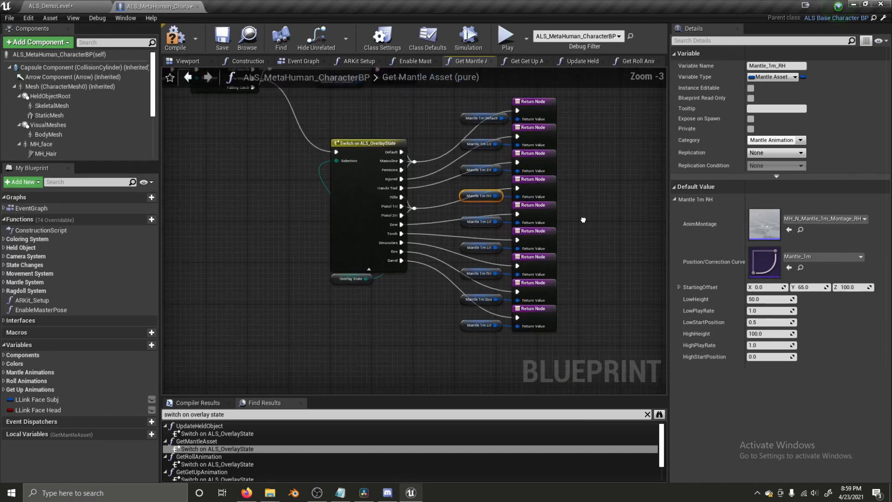
pyautogui.scroll(-1, 235, 451)
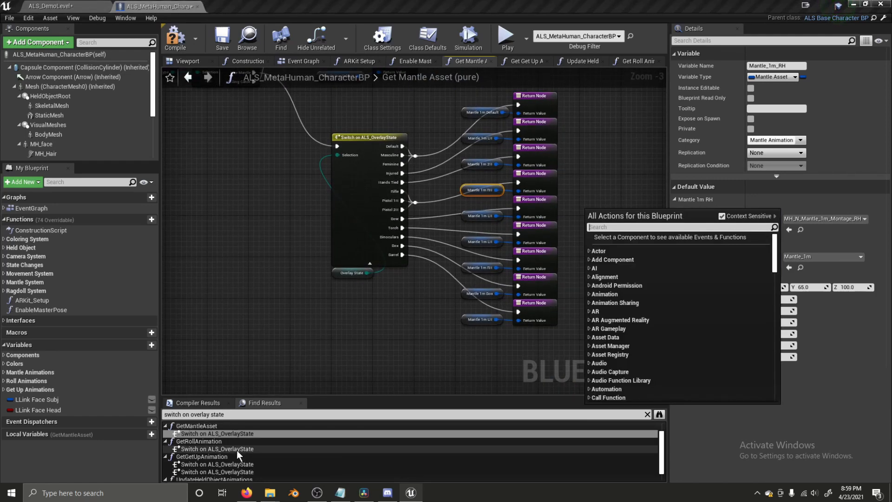
# - Open the GetRollAnimation overlay-state switch and select the Land Roll Default variable
pyautogui.doubleClick(217, 449)
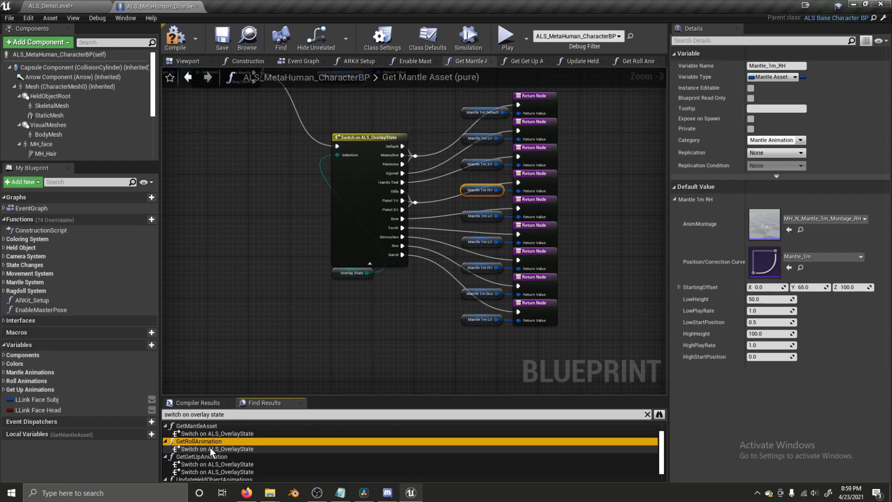
pyautogui.scroll(-2, 432, 143)
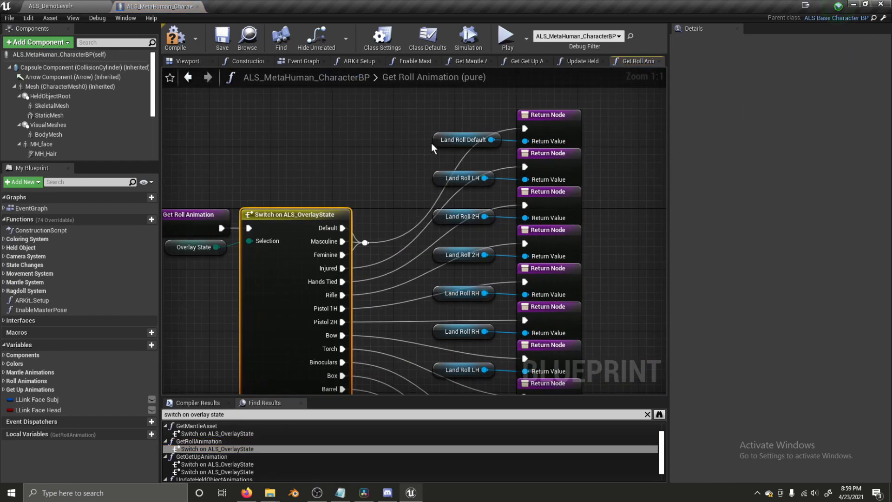
pyautogui.click(434, 147)
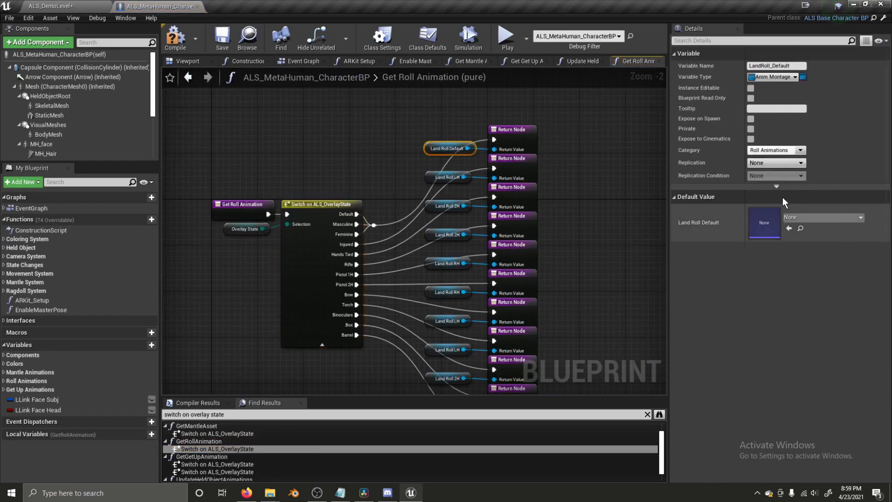
pyautogui.click(439, 177)
pyautogui.click(442, 149)
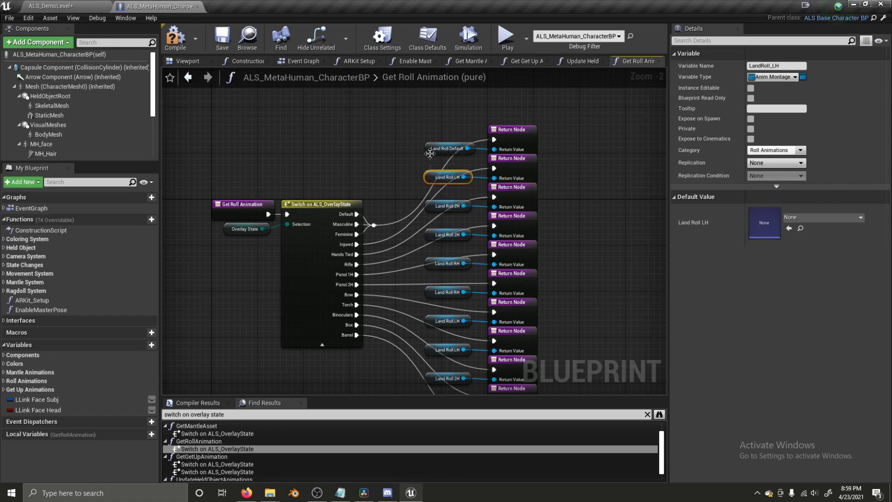
# - Bring up the AnimMontage choices for Land Roll Default, briefly trying a 'd' filter
pyautogui.click(802, 219)
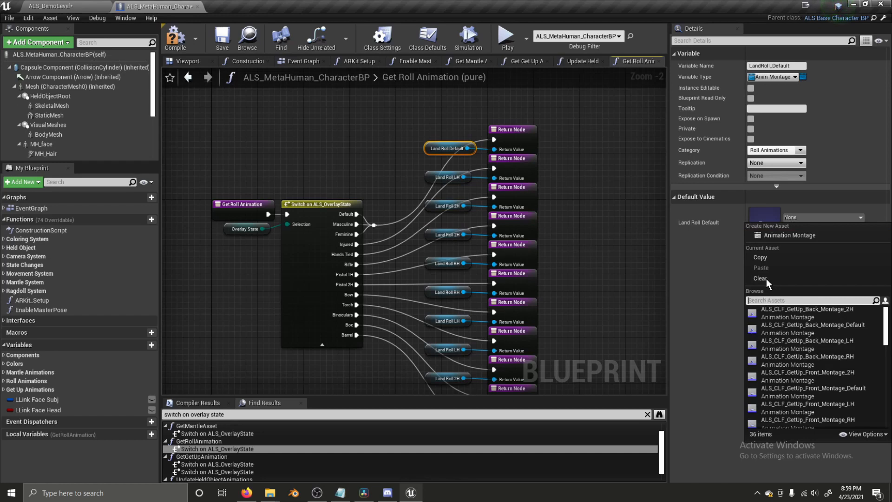
pyautogui.click(792, 217)
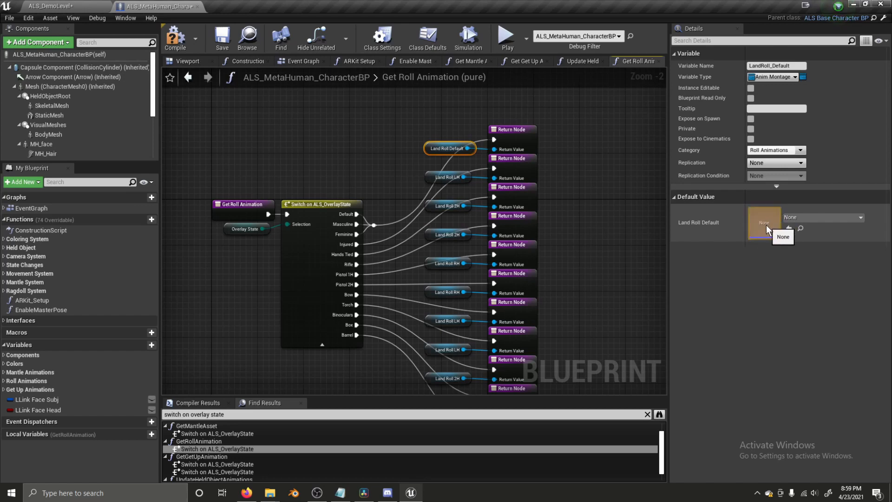
pyautogui.click(798, 217)
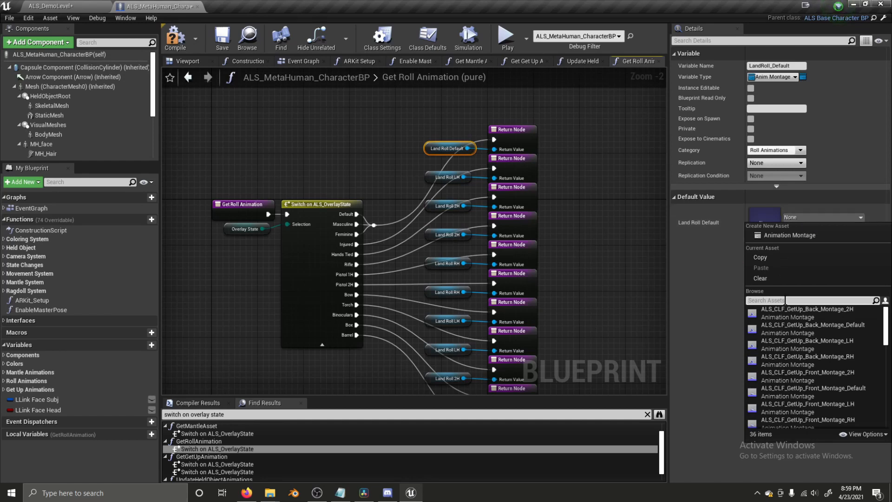
pyautogui.write('d')
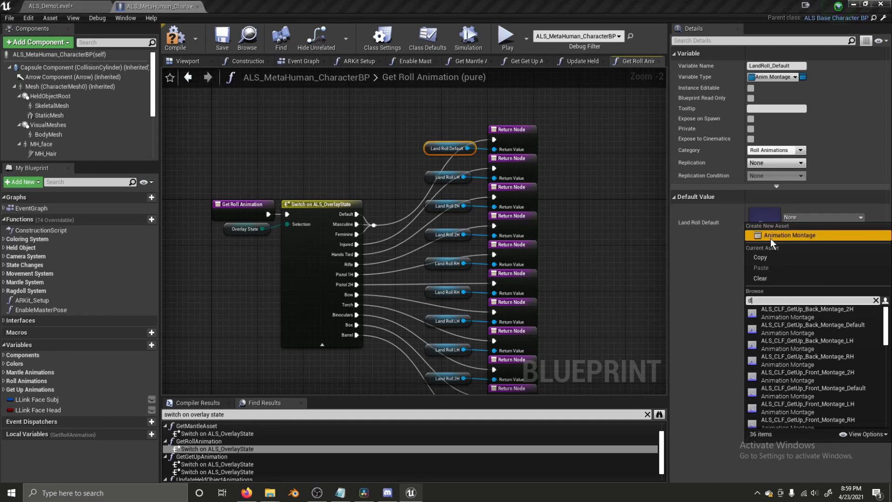
pyautogui.click(790, 214)
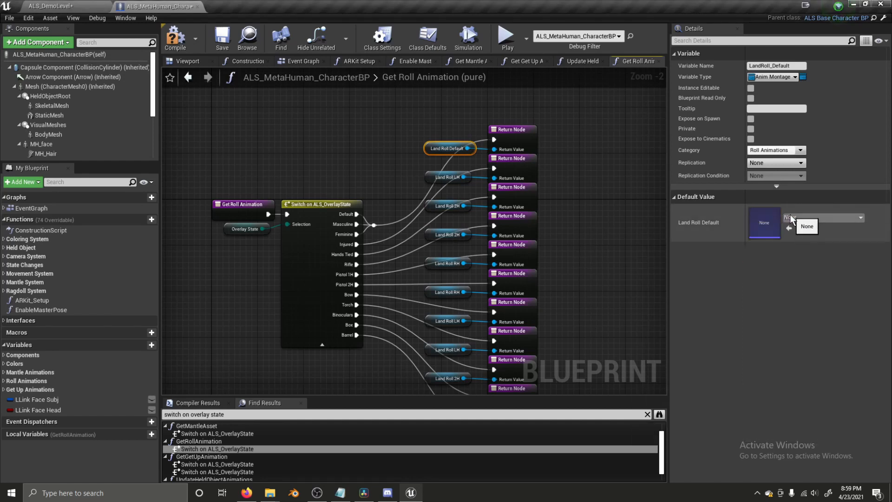
pyautogui.click(796, 218)
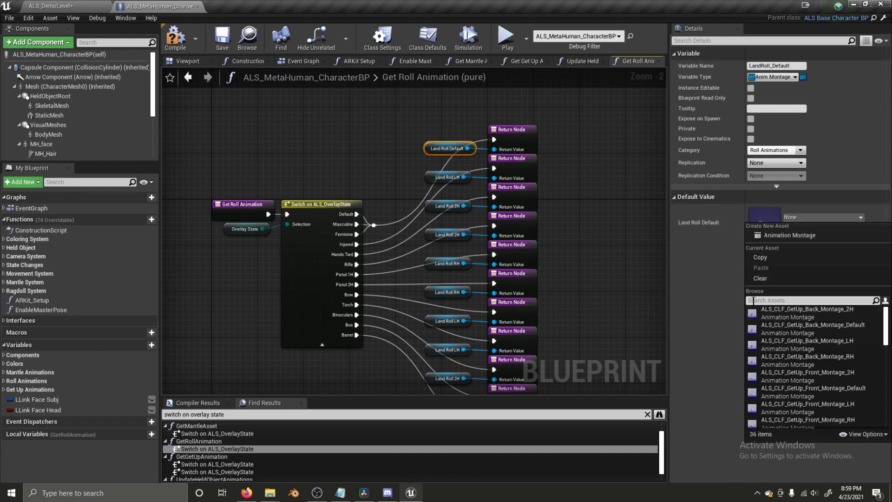
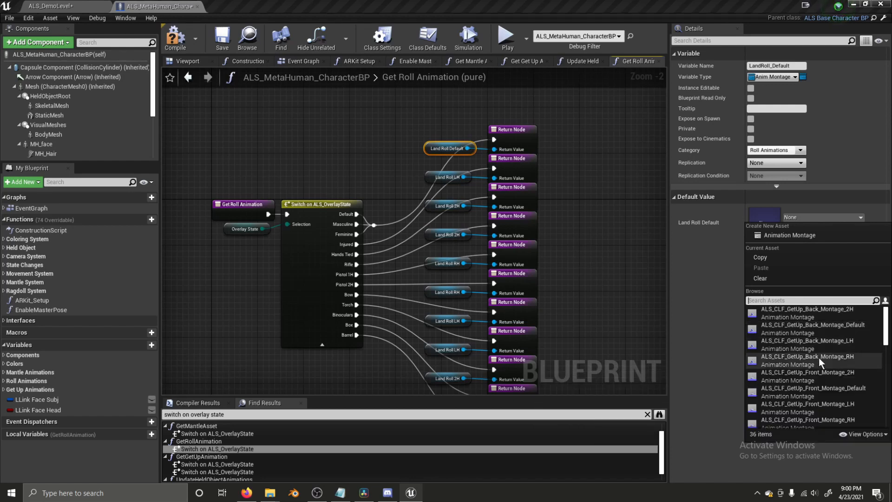
# - Set Land Roll Default and LH to MH_N_LandRoll_F_Montage_Default and MH_N_LandRoll_F_Montage_LH
pyautogui.write('roll')
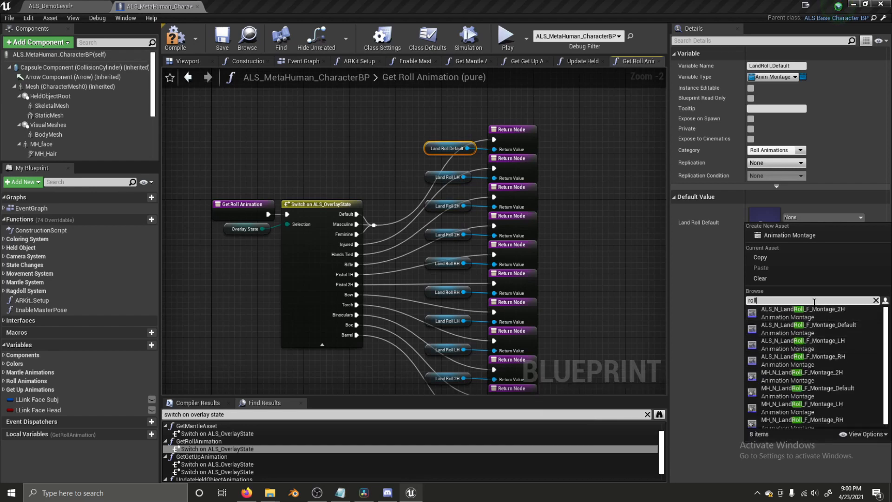
pyautogui.click(824, 325)
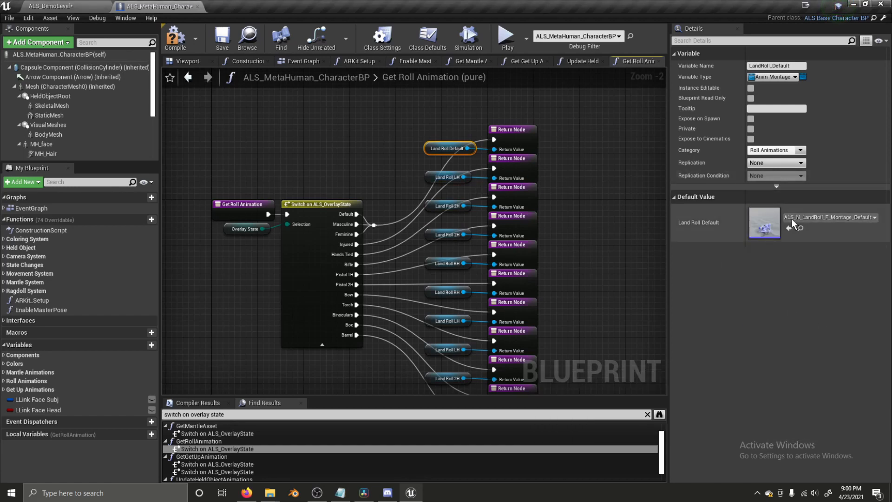
pyautogui.click(828, 217)
pyautogui.write('mh')
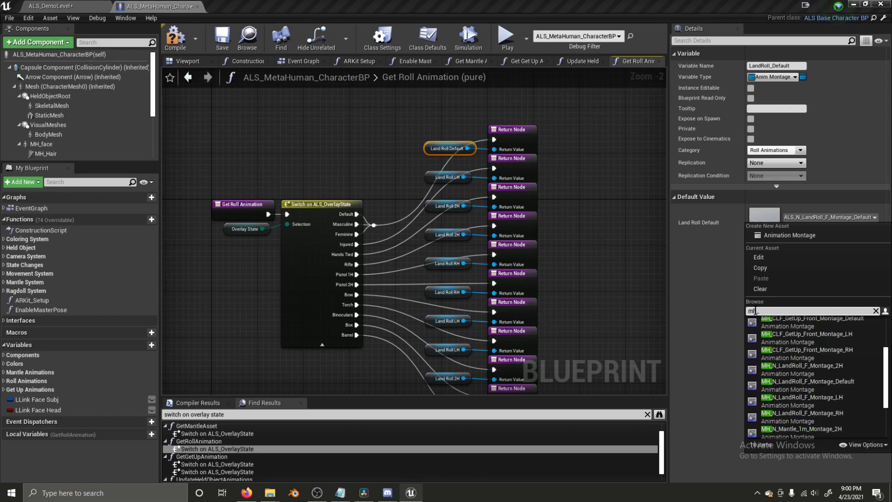
pyautogui.write('_n_landro')
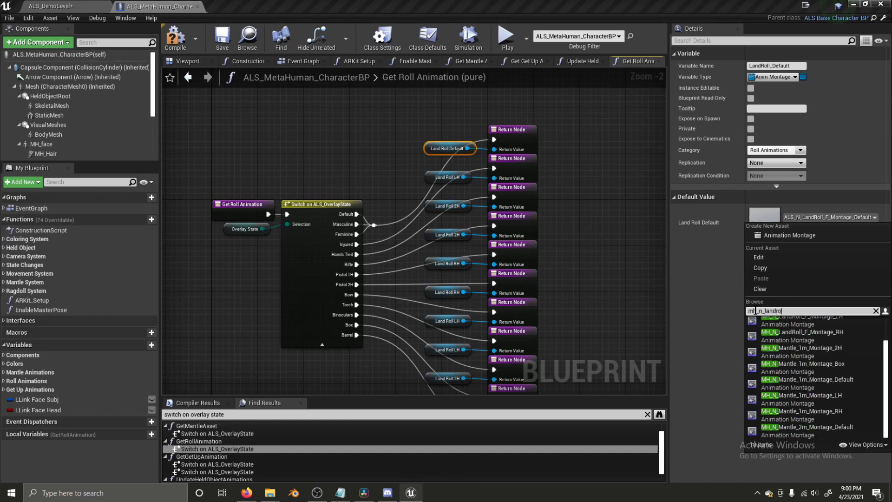
pyautogui.write('ll')
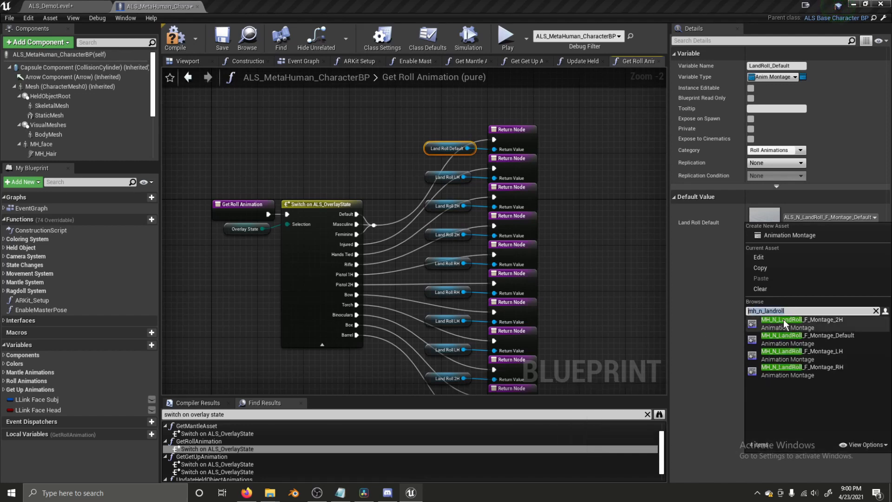
pyautogui.click(824, 336)
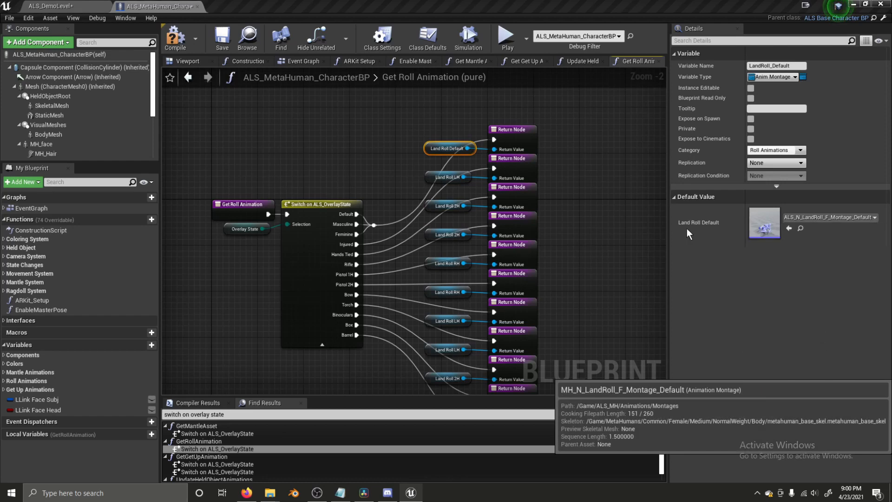
pyautogui.click(437, 179)
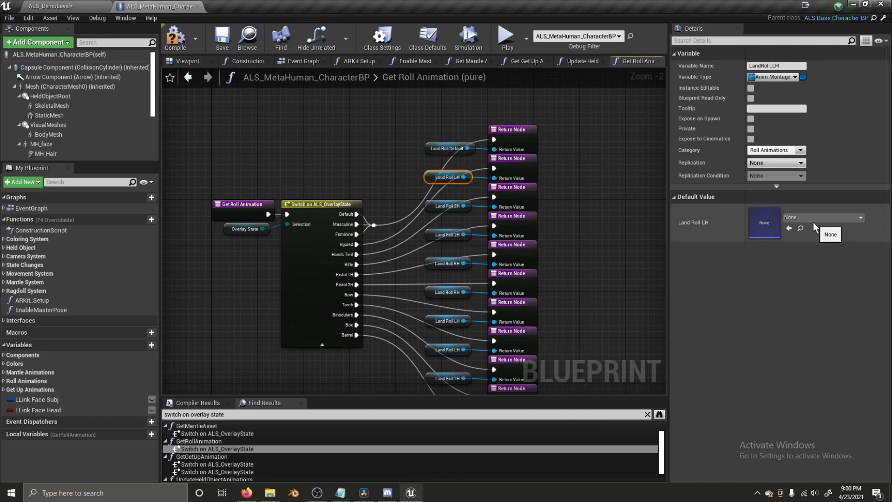
pyautogui.click(804, 219)
pyautogui.write('mh_n_landroll')
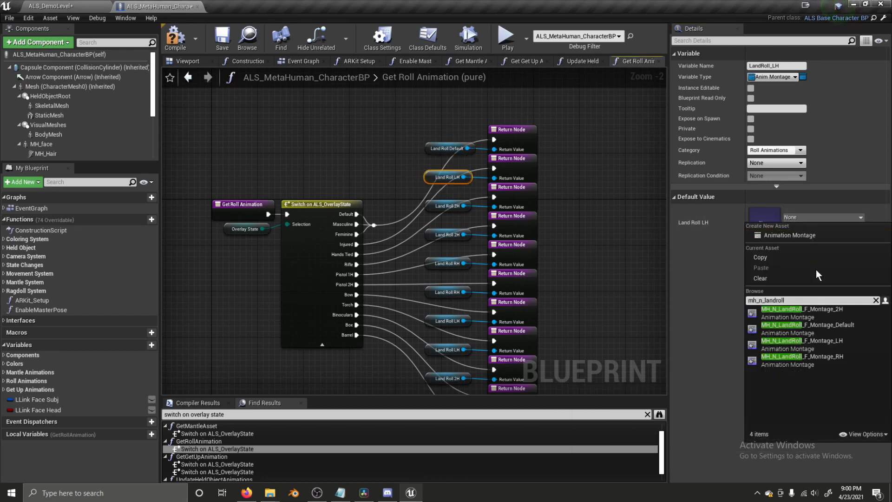
pyautogui.click(819, 340)
# - Set Land Roll 2H to MH_N_LandRoll_F_Montage_2H, correcting an initial wrong pick
pyautogui.click(458, 210)
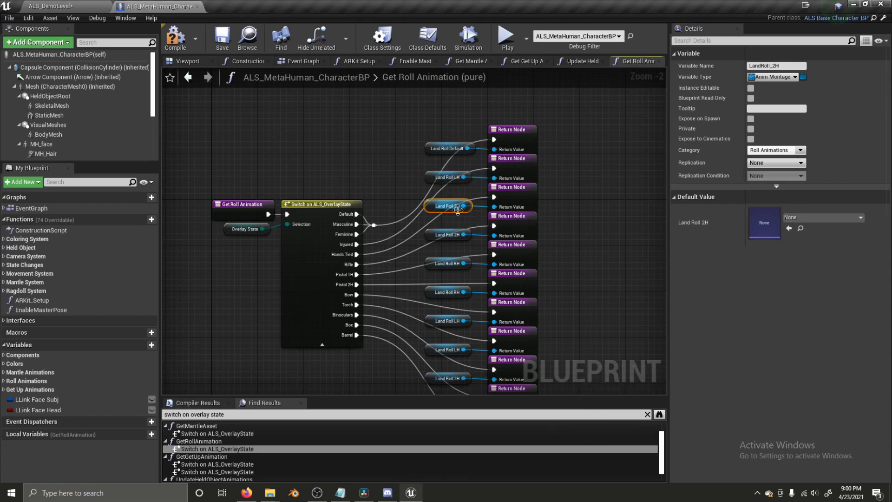
pyautogui.click(852, 218)
pyautogui.write('mh_n_landroll')
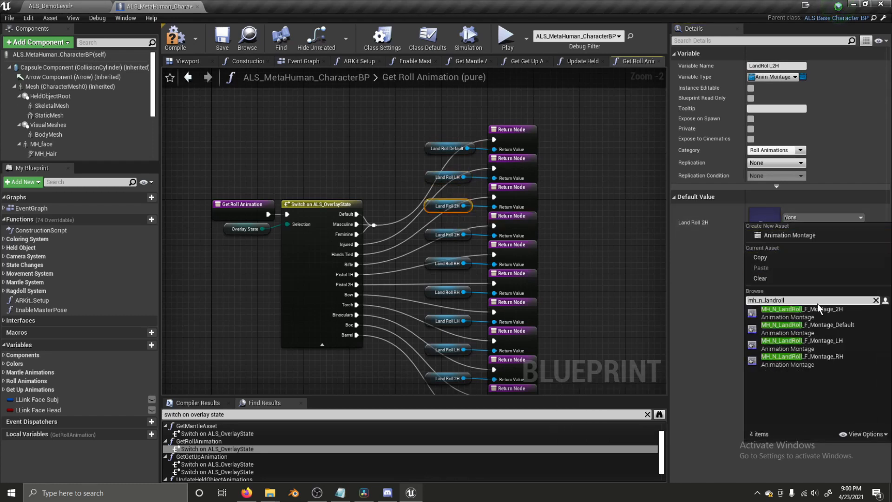
pyautogui.click(825, 360)
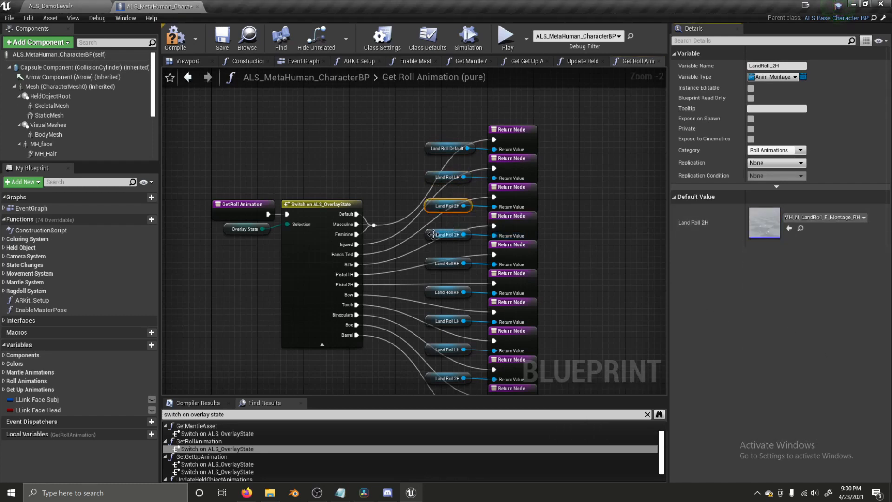
pyautogui.click(805, 219)
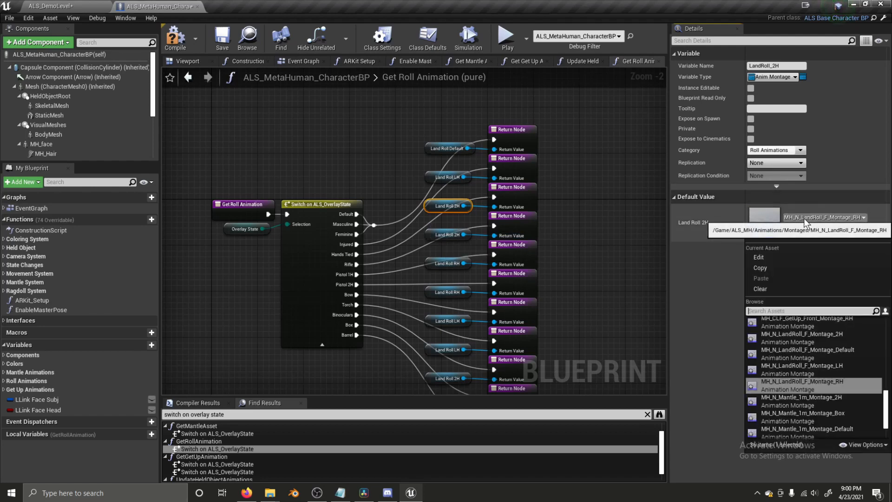
pyautogui.write('mh_n_landroll')
pyautogui.click(829, 326)
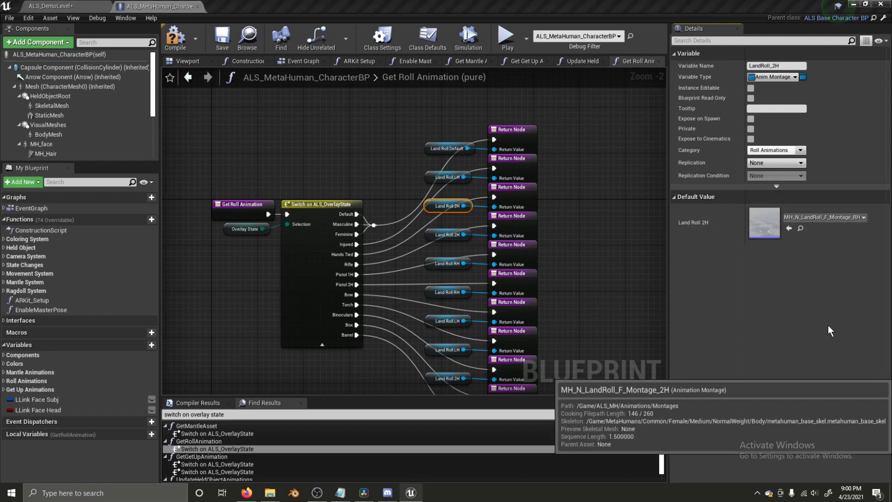
pyautogui.click(446, 235)
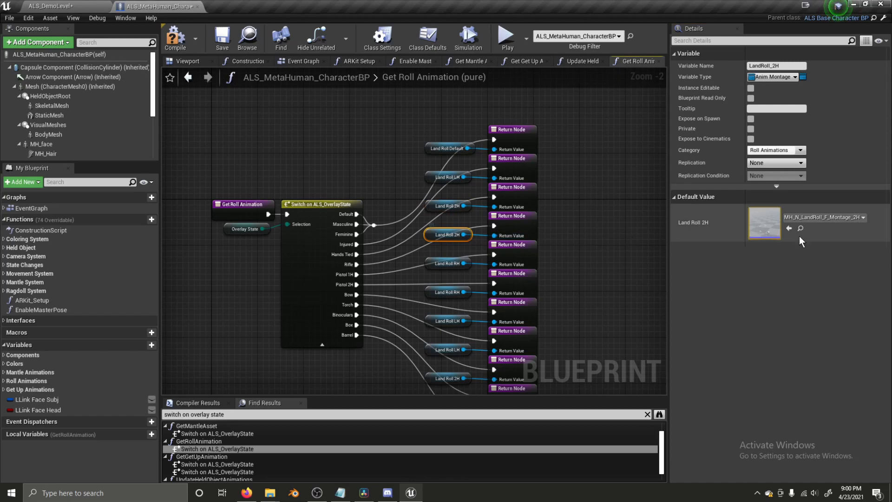
pyautogui.click(845, 226)
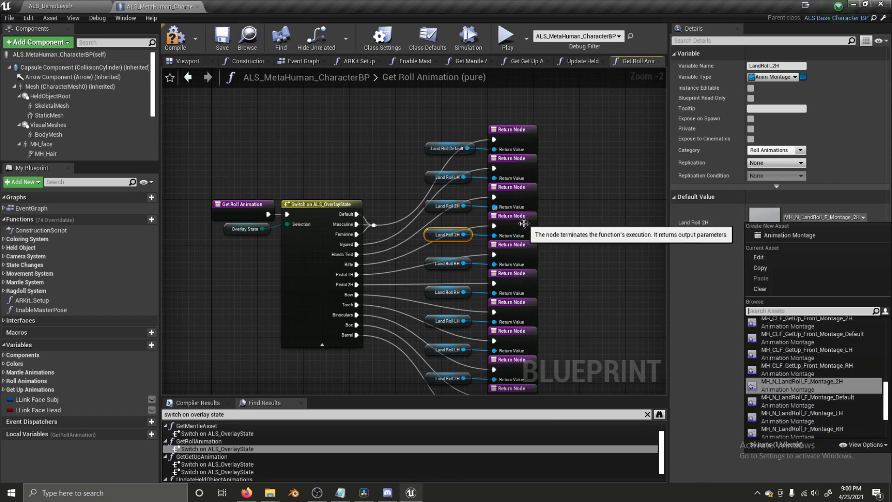
# - Set Land Roll RH to MH_N_LandRoll_F_Montage_RH and check the remaining Land Roll nodes
pyautogui.click(447, 263)
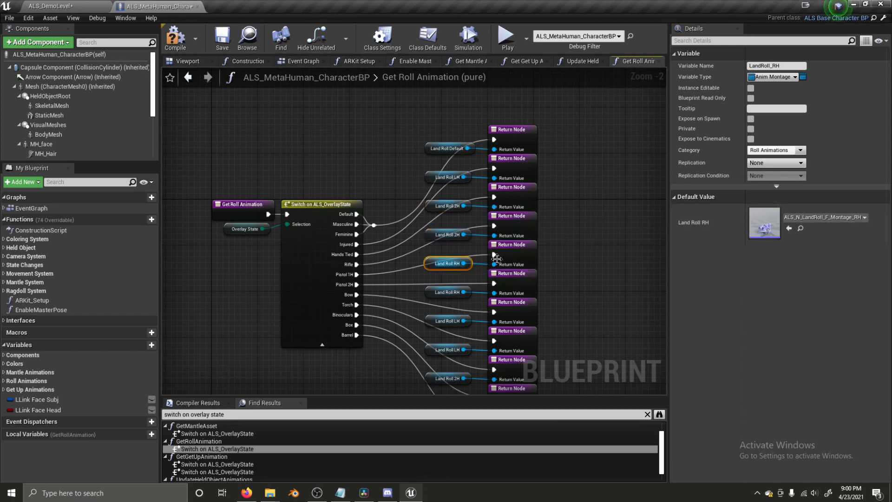
pyautogui.click(821, 218)
pyautogui.write('mh_n_landroll')
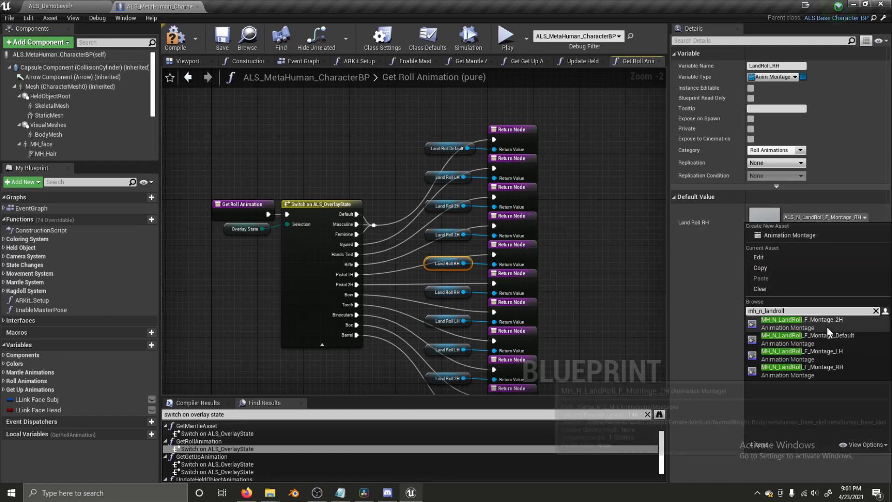
pyautogui.click(818, 366)
pyautogui.click(446, 292)
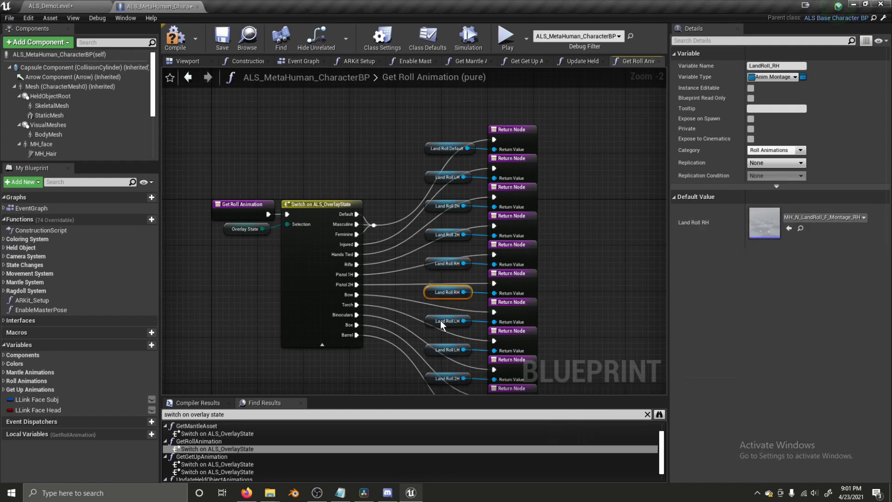
pyautogui.click(445, 350)
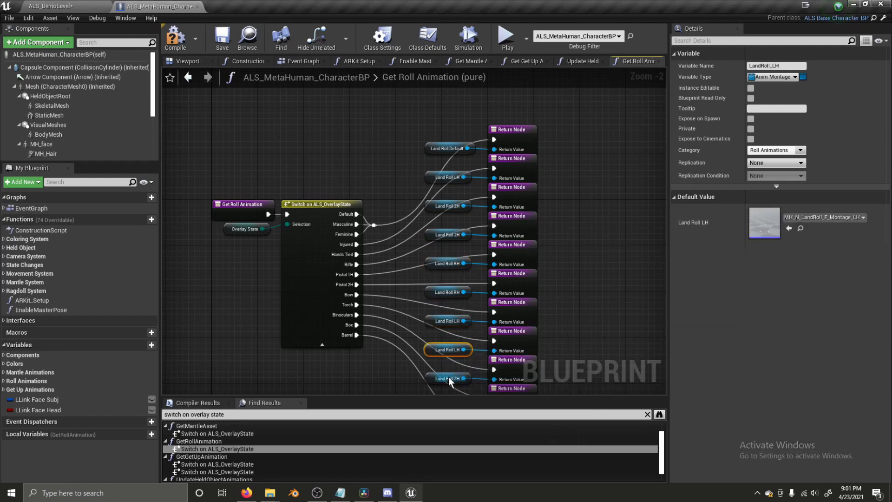
pyautogui.click(430, 381)
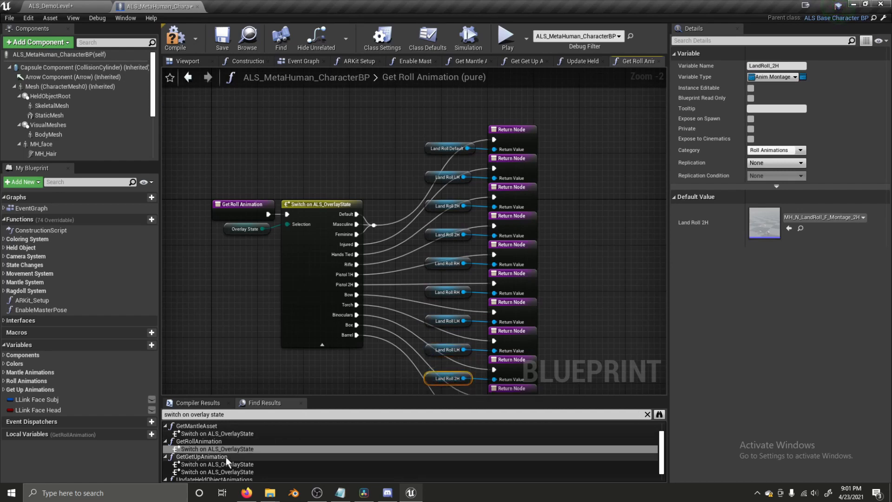
# - In the get-up function, set Get Up Front Default to its MH_CLF_GetUp_Front montage
pyautogui.click(211, 464)
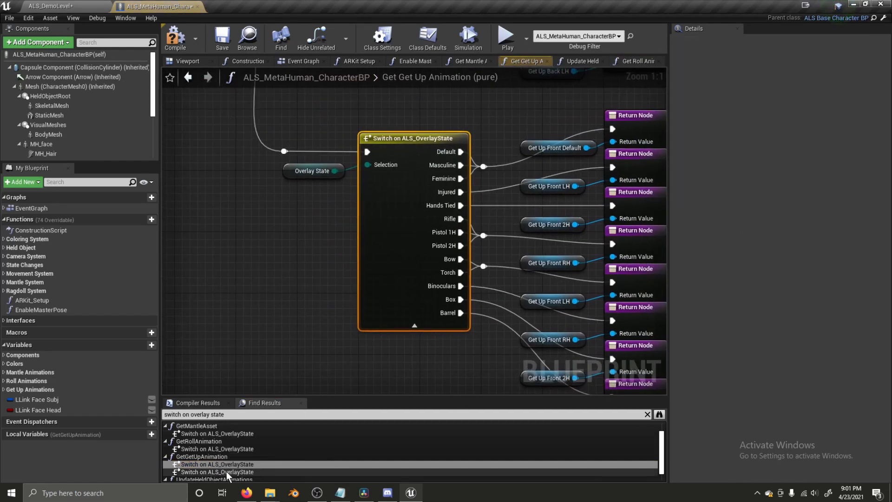
pyautogui.click(407, 122)
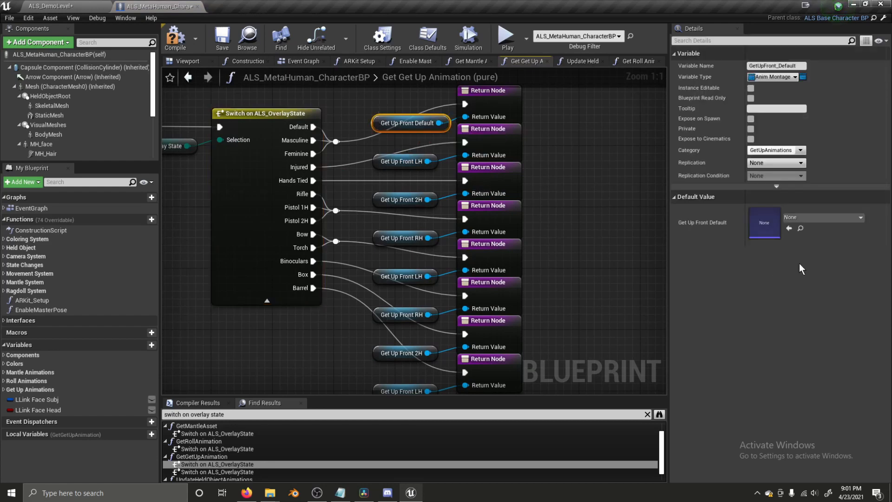
pyautogui.click(793, 218)
pyautogui.write('ge')
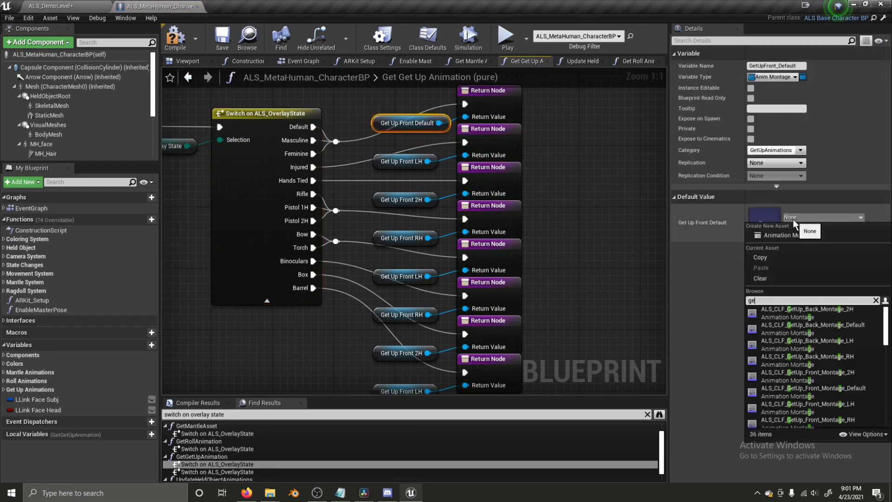
pyautogui.press('BackSpace')
pyautogui.write('mh_g')
pyautogui.press('BackSpace')
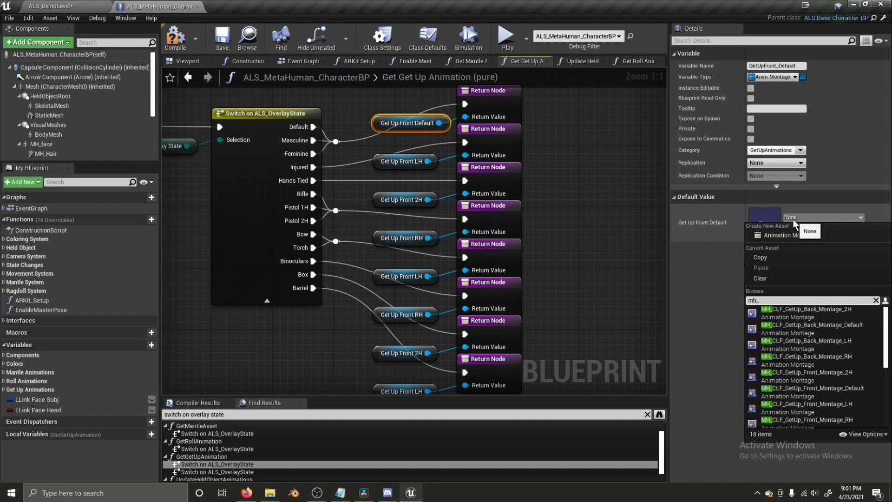
pyautogui.write('clf_getUp_fro')
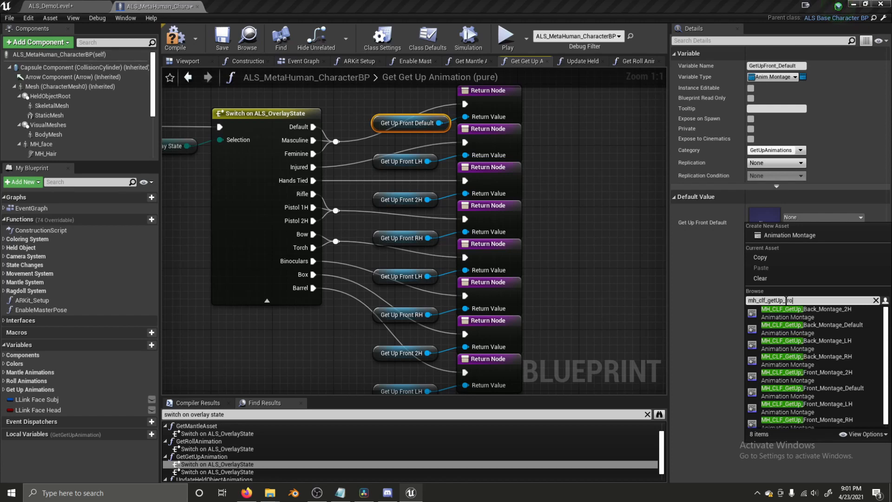
pyautogui.write('nt')
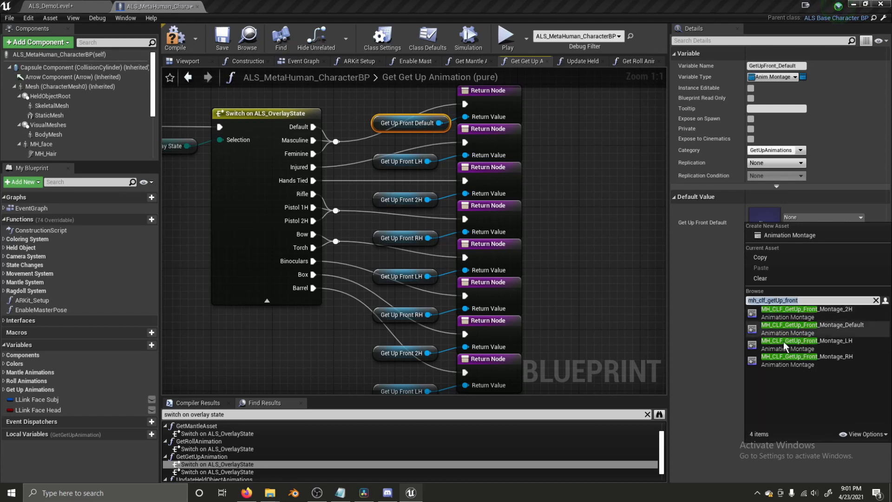
pyautogui.click(813, 329)
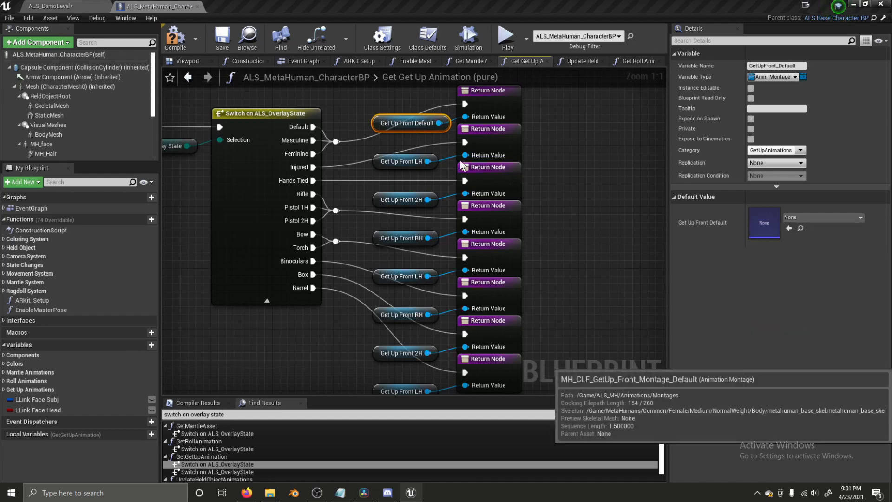
# - Assign the matching MH_CLF_GetUp_Front montages to Get Up Front LH and 2H
pyautogui.click(398, 162)
pyautogui.click(799, 218)
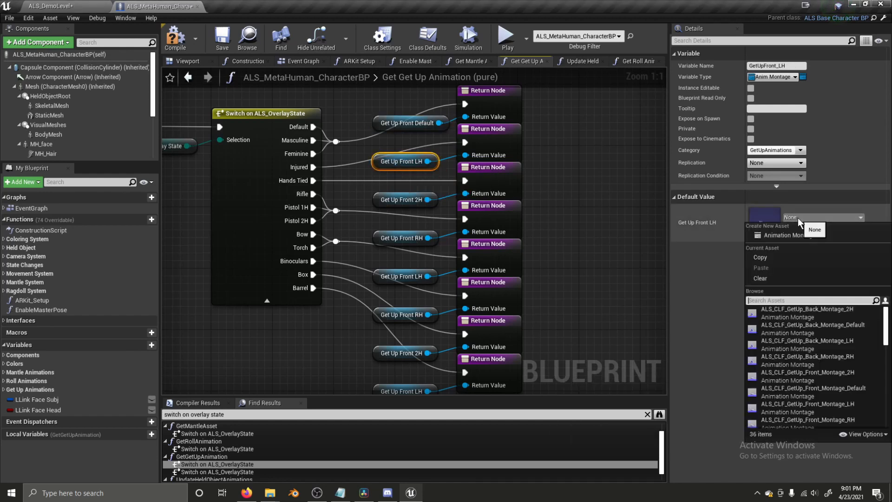
pyautogui.write('mh_clf_getup_front')
pyautogui.click(835, 342)
pyautogui.click(401, 200)
pyautogui.click(793, 218)
pyautogui.write('mh_clf_getUp_front')
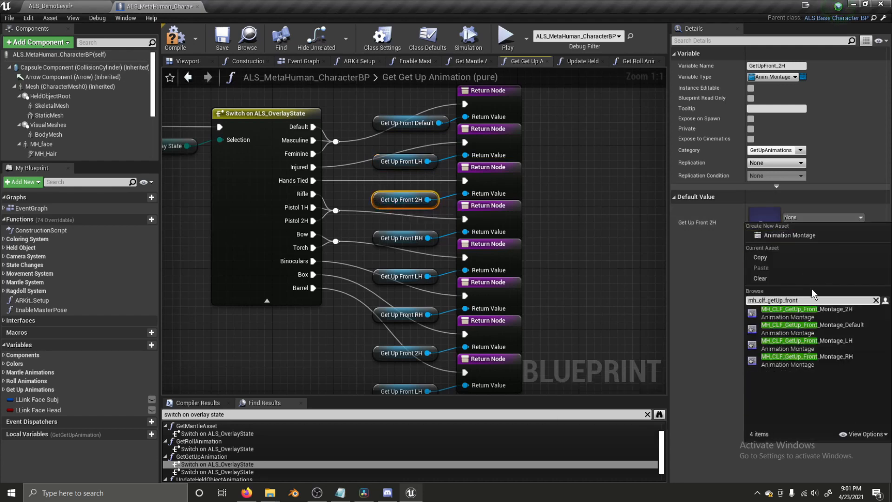
pyautogui.click(818, 308)
# - Pick a montage for Get Up Front RH, which ends up showing ALS_CLF_GetUp_Back_Montage_RH
pyautogui.click(409, 239)
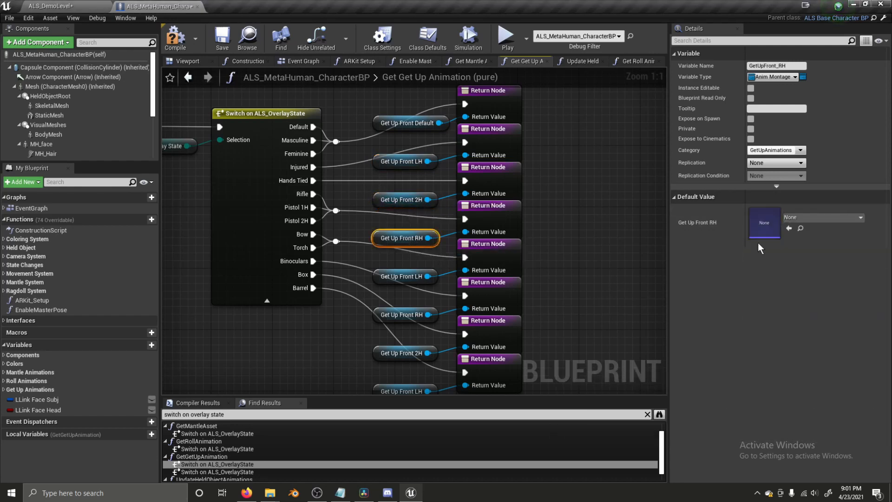
pyautogui.click(813, 220)
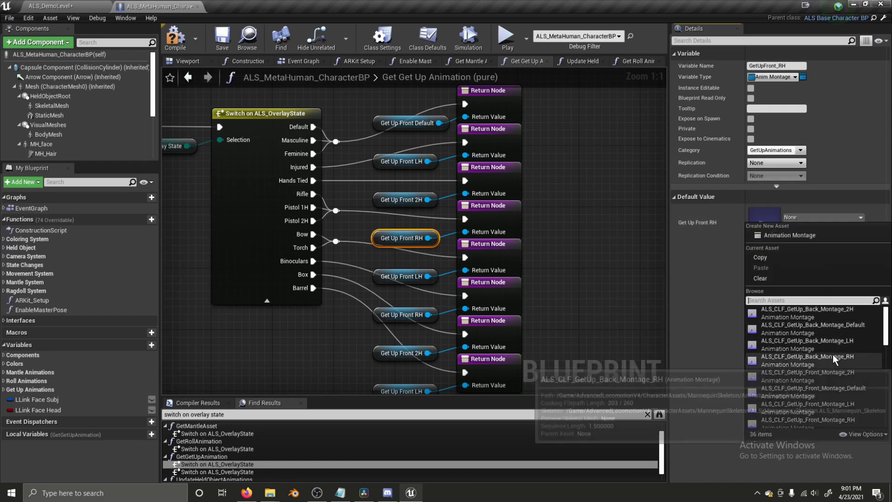
pyautogui.click(833, 355)
pyautogui.moveTo(570, 309); pyautogui.dragTo(604, 76, button='right')
pyautogui.scroll(-1, 432, 183)
pyautogui.moveTo(432, 182); pyautogui.dragTo(390, 283, button='right')
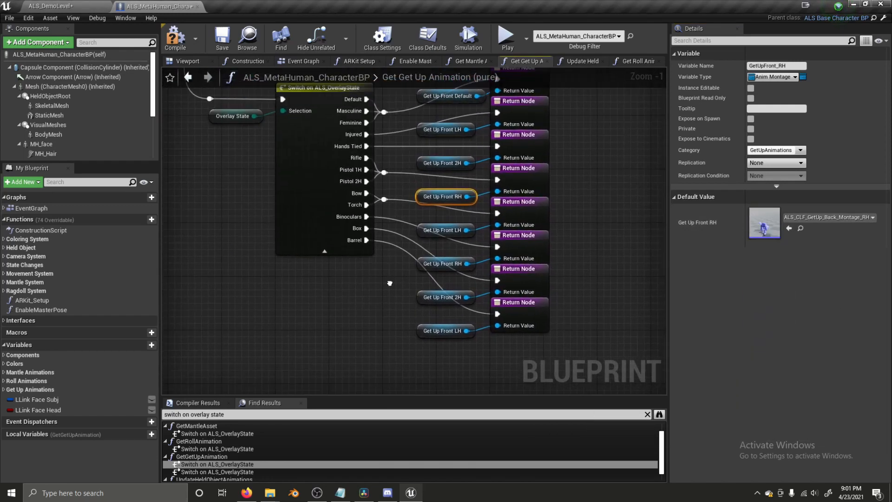
# - Set Get Up Back Default to its MH_CLF_GetUp_Back montage
pyautogui.doubleClick(231, 472)
pyautogui.moveTo(520, 285); pyautogui.dragTo(282, 207, button='right')
pyautogui.click(347, 139)
pyautogui.click(822, 217)
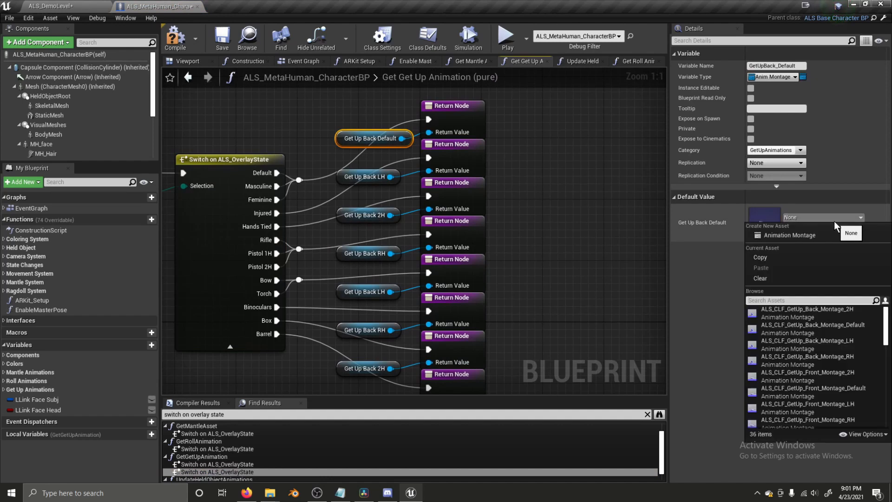
pyautogui.write('mh_clf_getUp_Front')
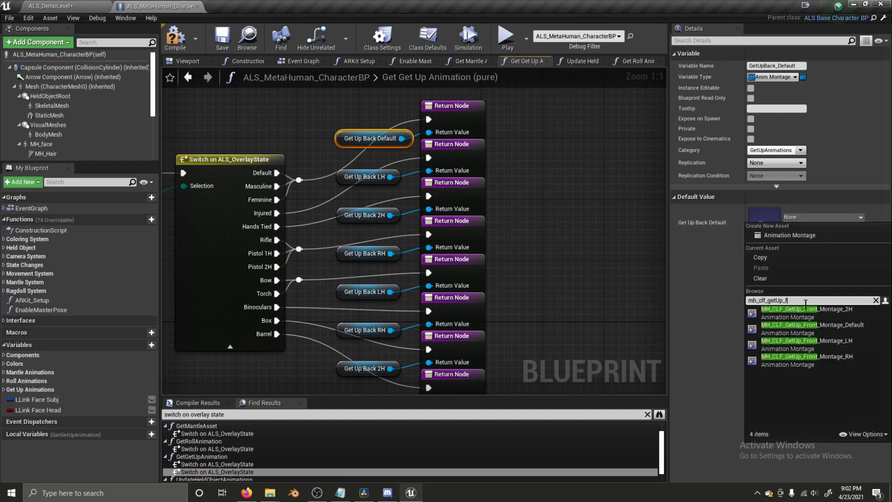
pyautogui.press('BackSpace')
pyautogui.write('back')
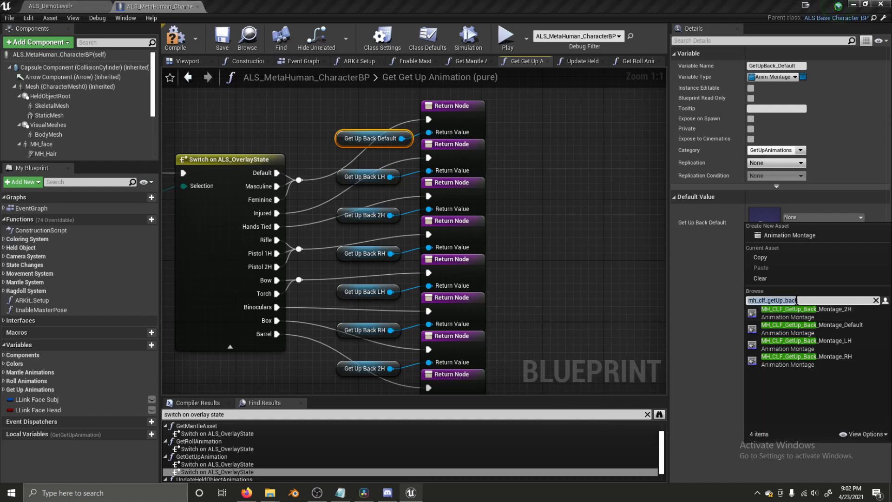
pyautogui.click(811, 328)
# - Assign the MH_CLF_GetUp_Back LH, 2H and RH montages to the matching Get Up Back variables
pyautogui.click(365, 177)
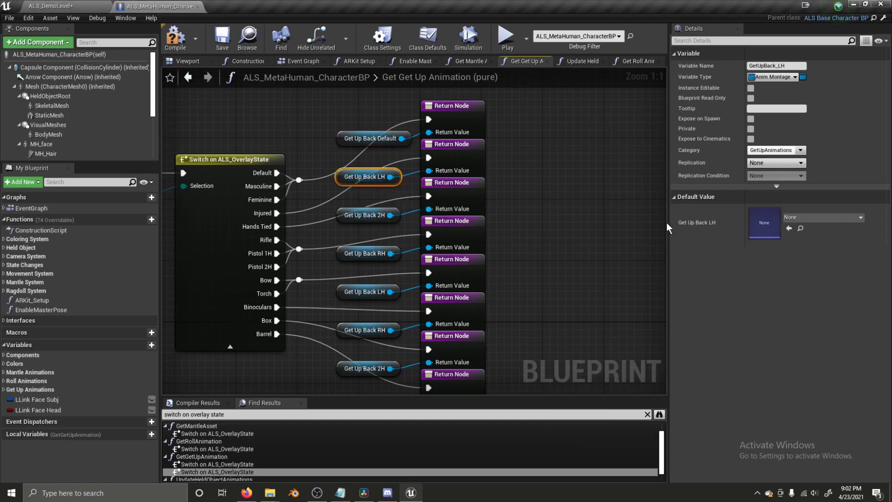
pyautogui.click(795, 219)
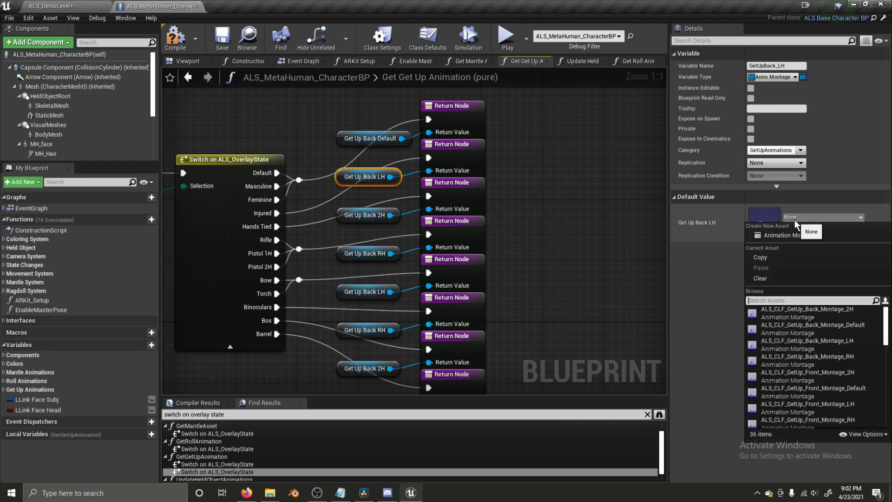
pyautogui.click(833, 344)
pyautogui.click(354, 216)
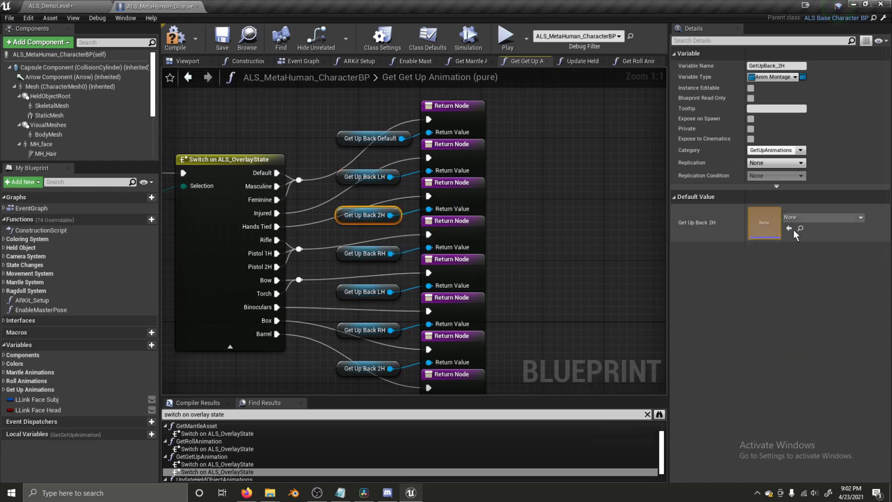
pyautogui.click(816, 219)
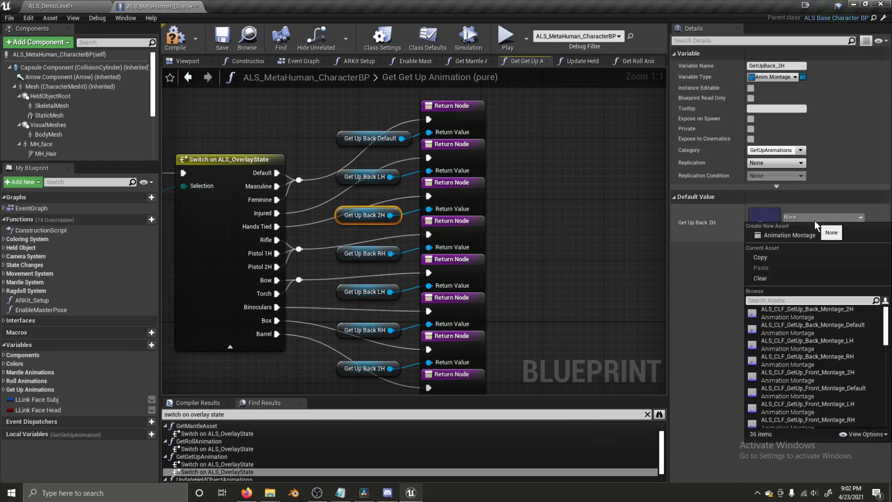
pyautogui.click(831, 312)
pyautogui.click(398, 259)
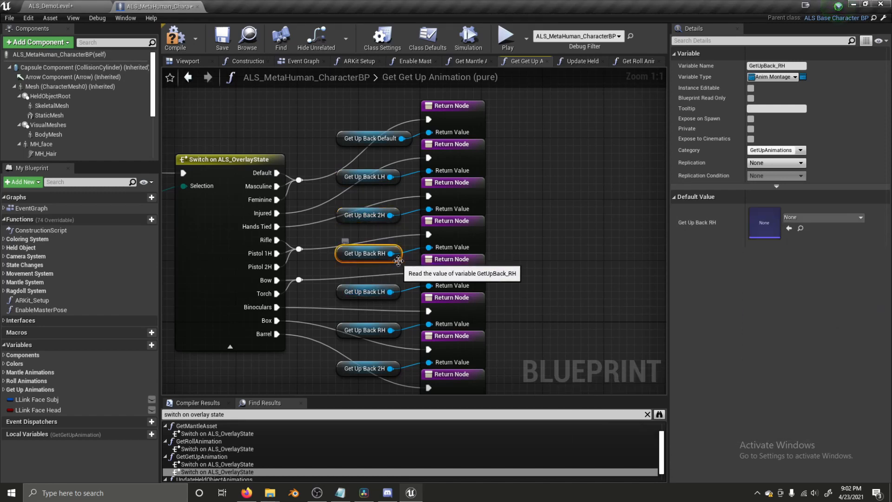
pyautogui.click(804, 217)
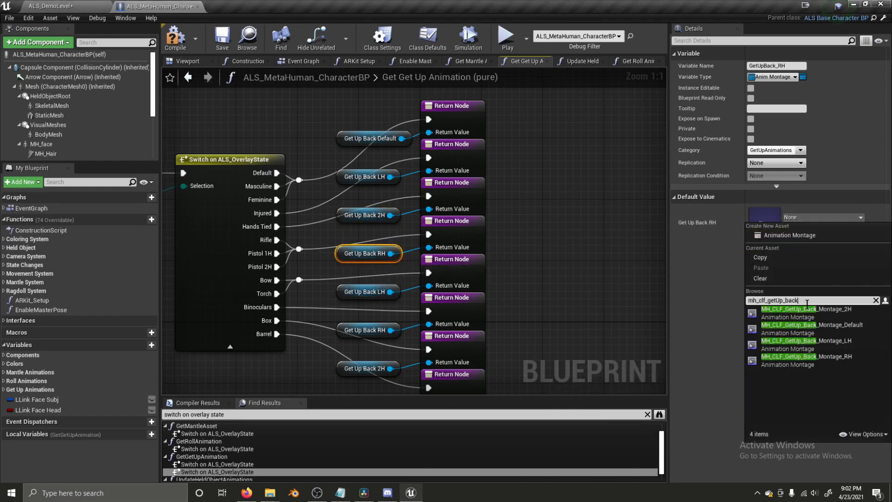
pyautogui.click(806, 357)
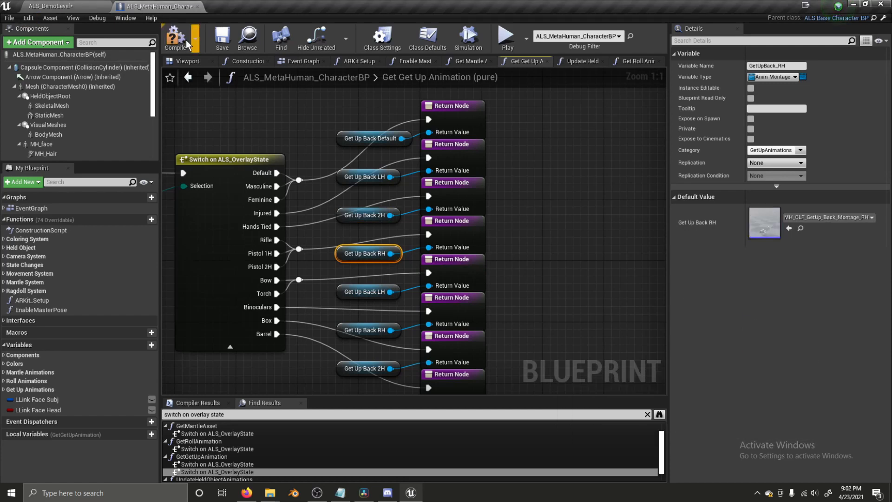
# - Compile the character blueprint and play ALS_DemoLevel, running the MetaHuman forward before stopping
pyautogui.click(216, 37)
pyautogui.click(51, 6)
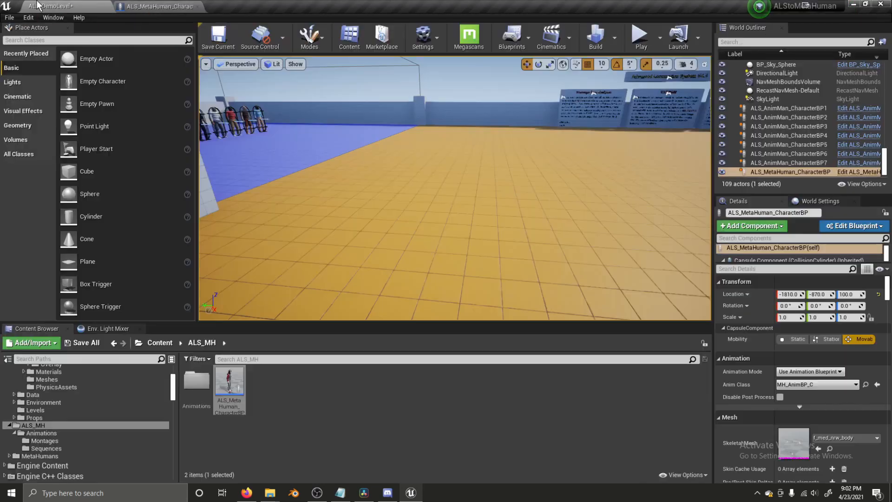
pyautogui.click(642, 39)
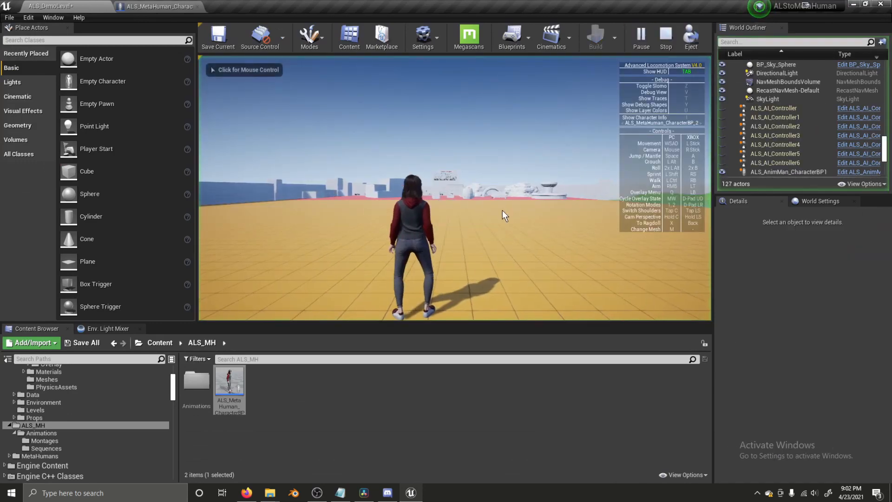
pyautogui.press('w')
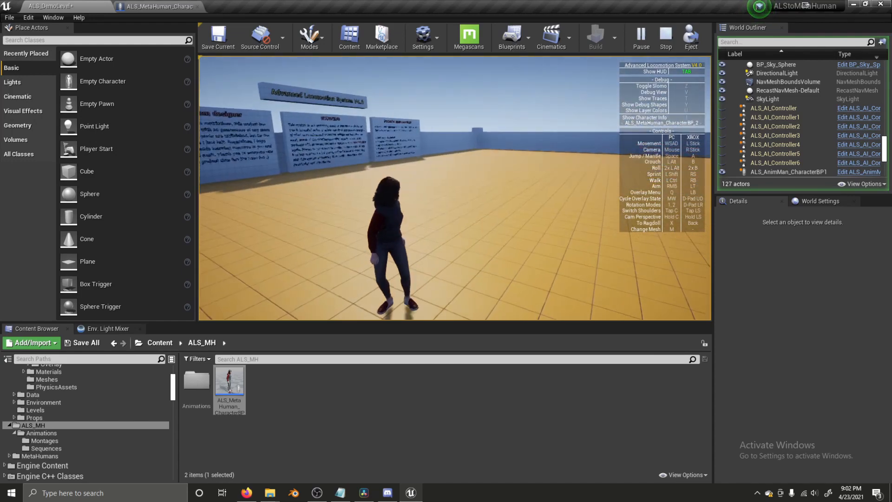
pyautogui.press('Escape')
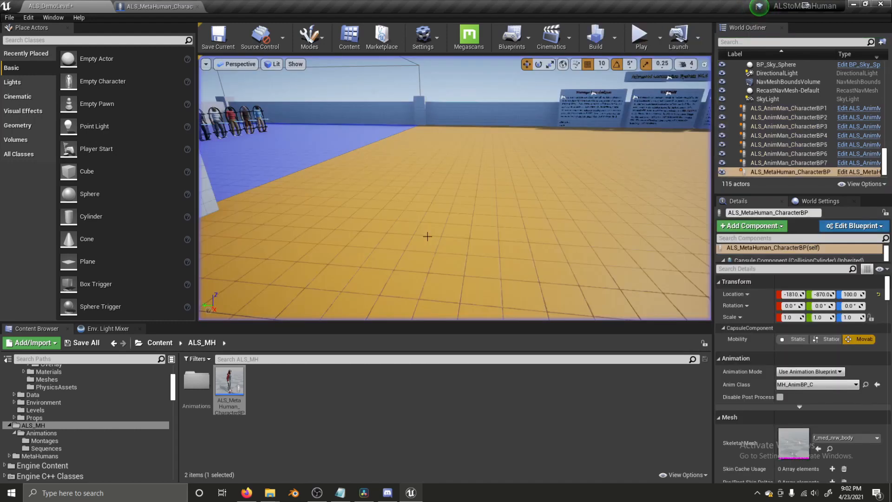
# - Open MH_AnimBP's Foot IK graph and select the left knee target Transform (Modify) Bone node
pyautogui.doubleClick(196, 381)
pyautogui.doubleClick(262, 384)
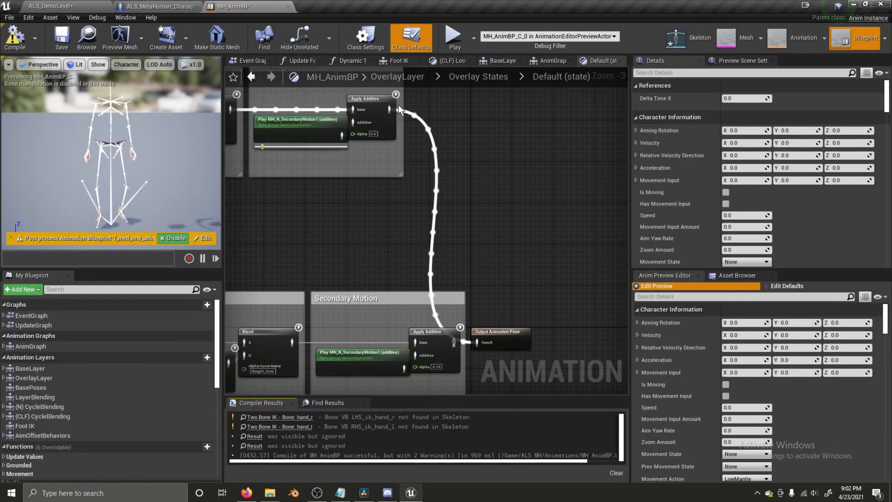
pyautogui.click(548, 60)
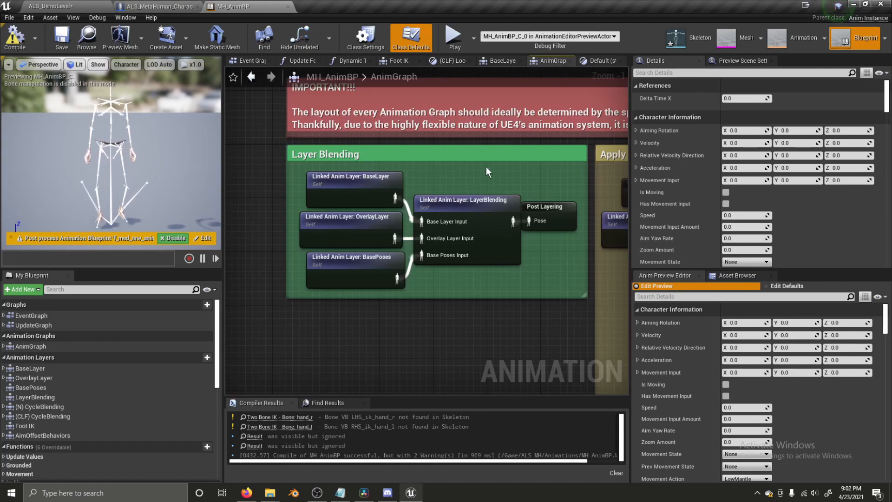
pyautogui.moveTo(563, 181); pyautogui.dragTo(327, 188, button='right')
pyautogui.scroll(-3, 469, 184)
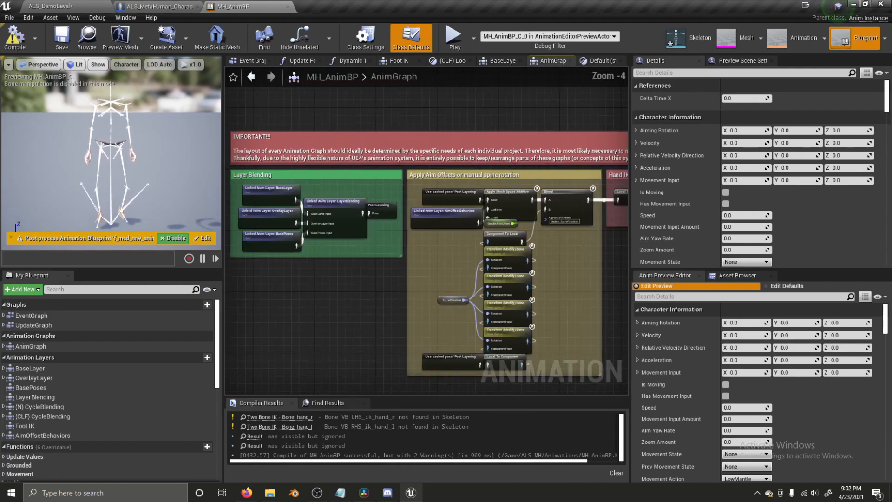
pyautogui.moveTo(593, 197); pyautogui.dragTo(325, 209, button='right')
pyautogui.moveTo(548, 201); pyautogui.dragTo(401, 213, button='right')
pyautogui.scroll(4, 401, 213)
pyautogui.doubleClick(451, 214)
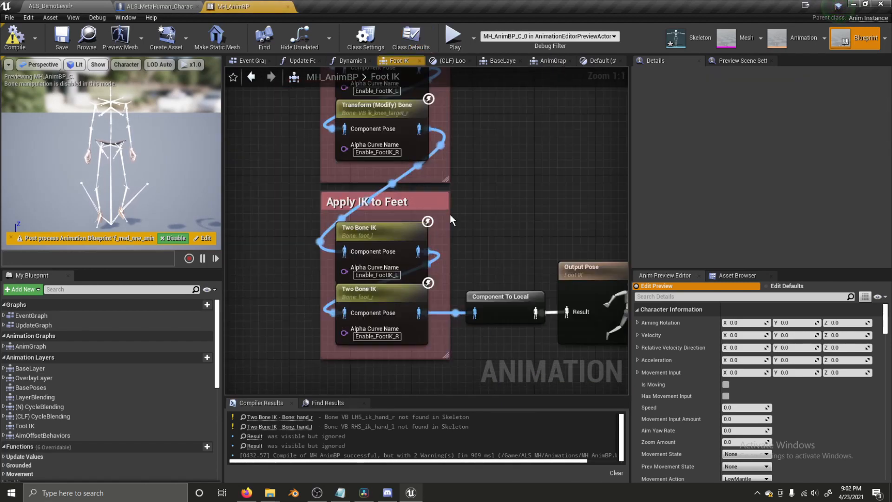
pyautogui.moveTo(496, 116); pyautogui.dragTo(521, 306, button='right')
pyautogui.click(437, 248)
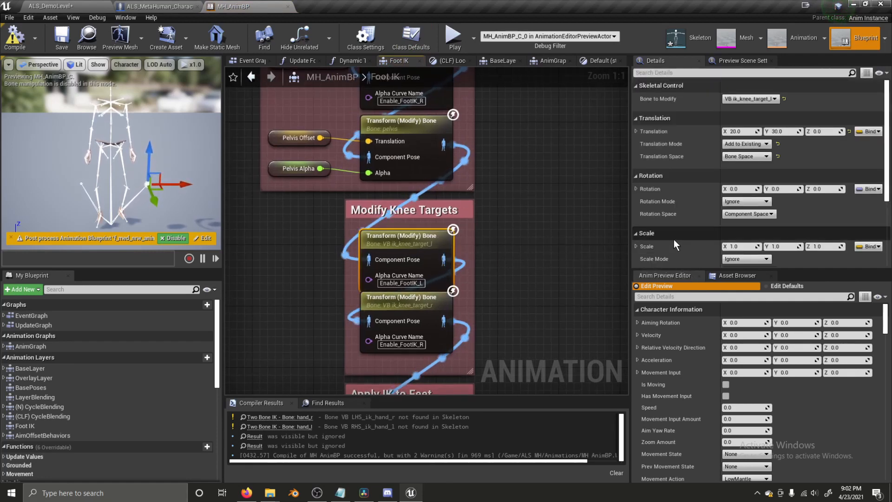
# - Try several offsets, settling on left knee target translation X 20, Y 10
pyautogui.click(749, 131)
pyautogui.write('-10')
pyautogui.press('Return')
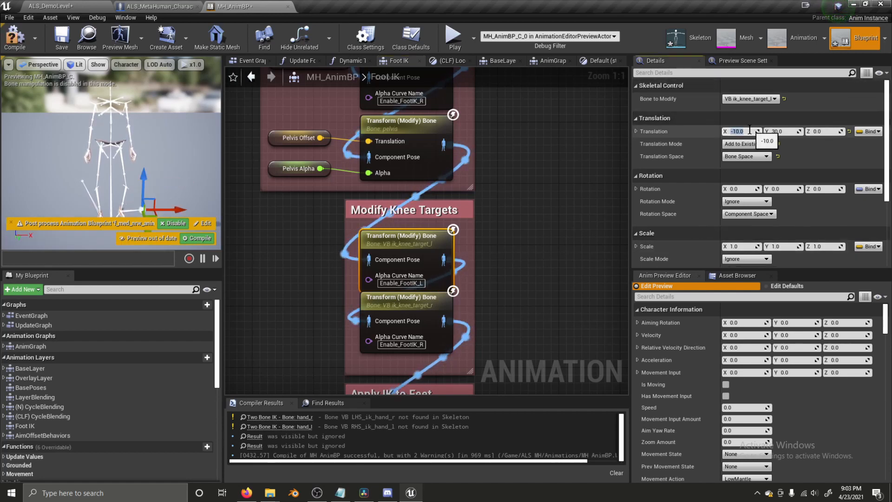
pyautogui.write('-20')
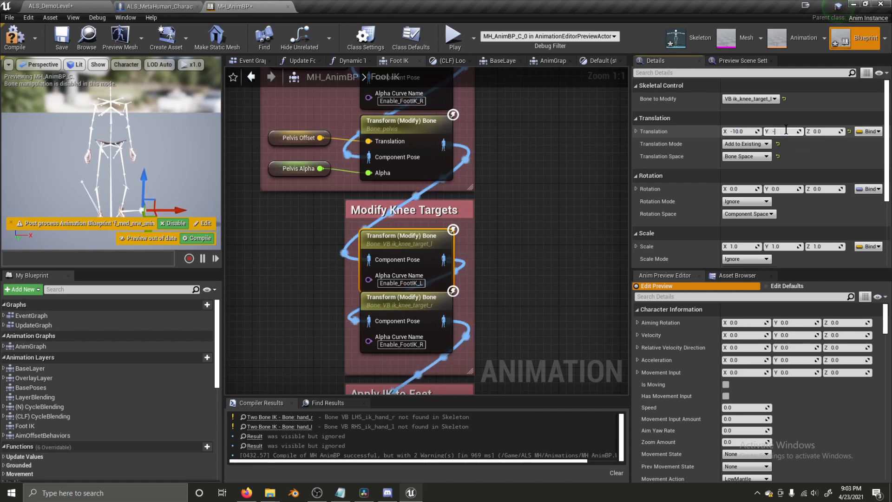
pyautogui.press('Return')
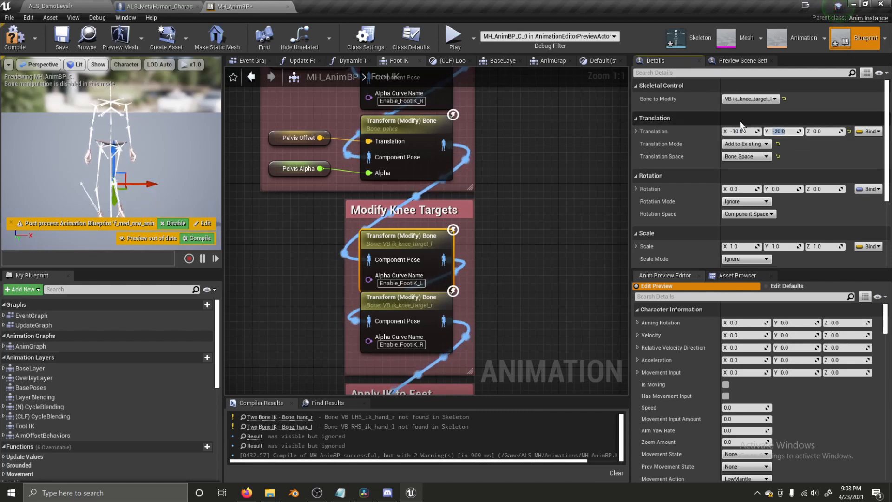
pyautogui.click(743, 132)
pyautogui.write('10')
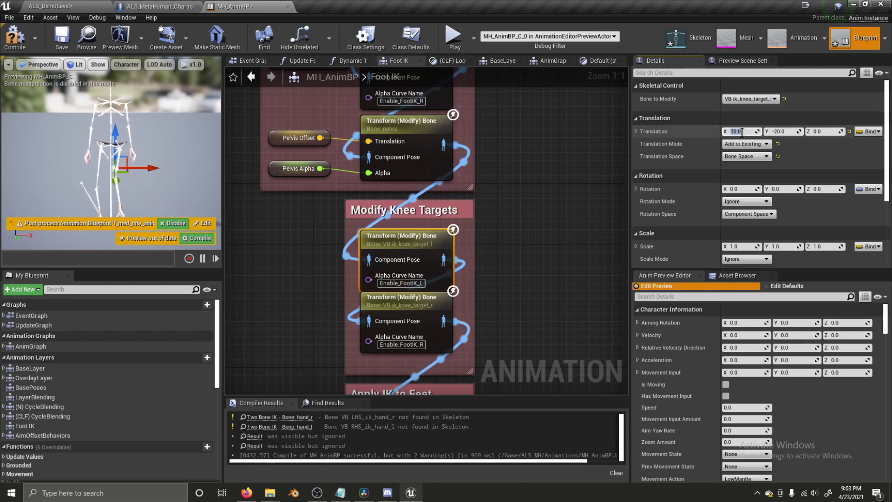
pyautogui.rightClick(785, 133)
pyautogui.click(778, 131)
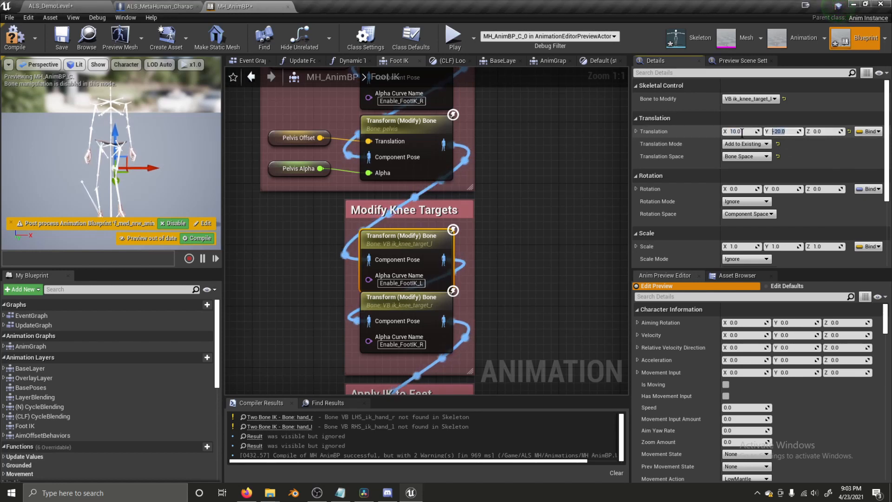
pyautogui.press('Return')
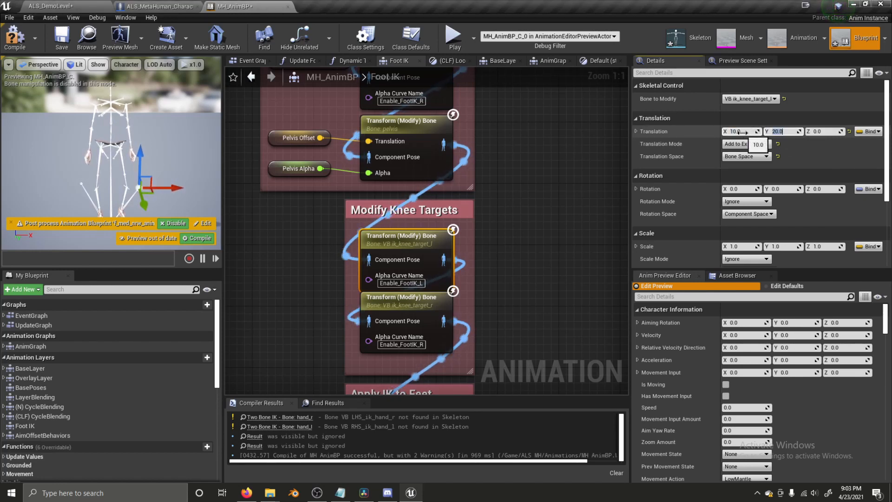
pyautogui.click(742, 133)
pyautogui.write('20')
pyautogui.click(787, 129)
pyautogui.write('10')
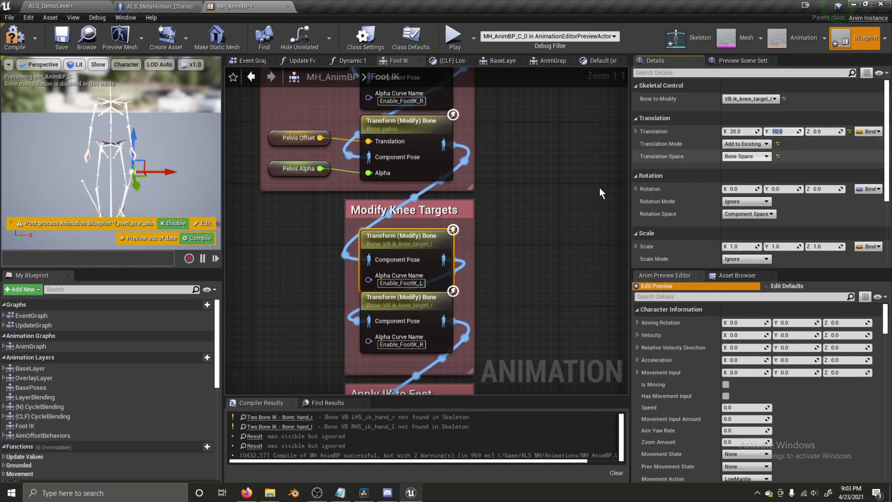
# - Set the right knee target's Y offset to -10, compile and save, and play-test
pyautogui.click(436, 306)
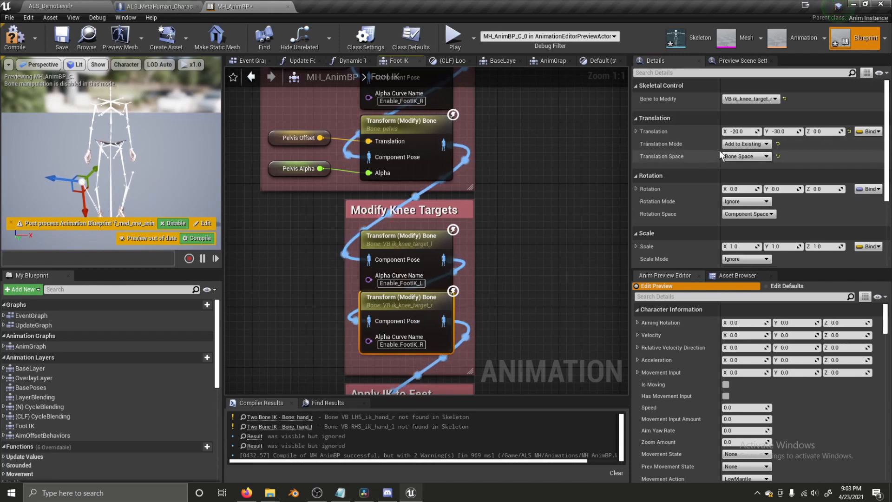
pyautogui.click(743, 132)
pyautogui.click(787, 132)
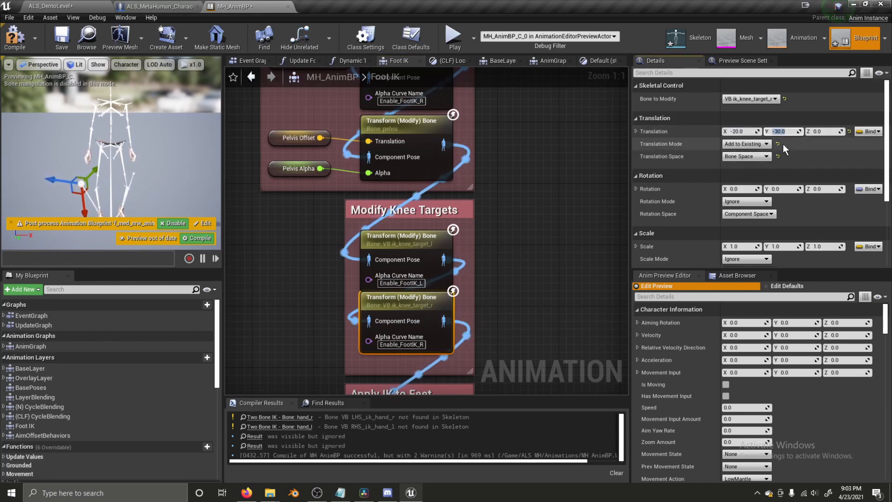
pyautogui.write('-10')
pyautogui.press('Return')
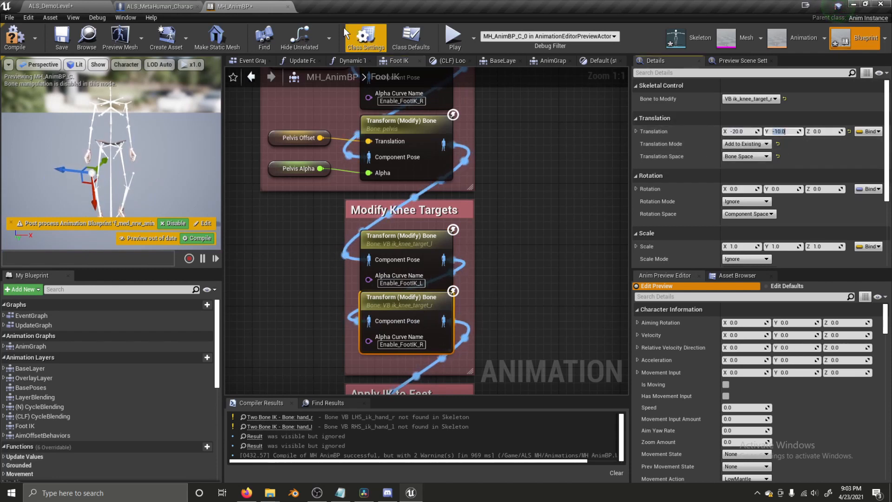
pyautogui.click(62, 41)
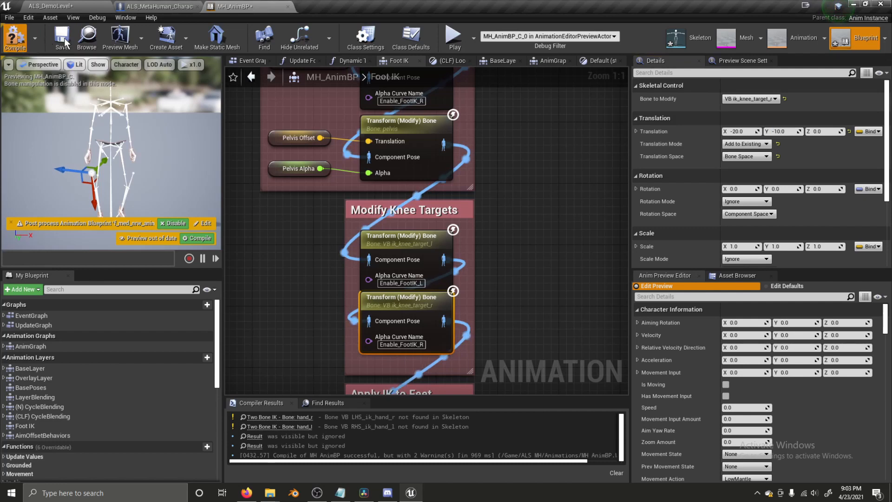
pyautogui.click(79, 2)
pyautogui.click(640, 38)
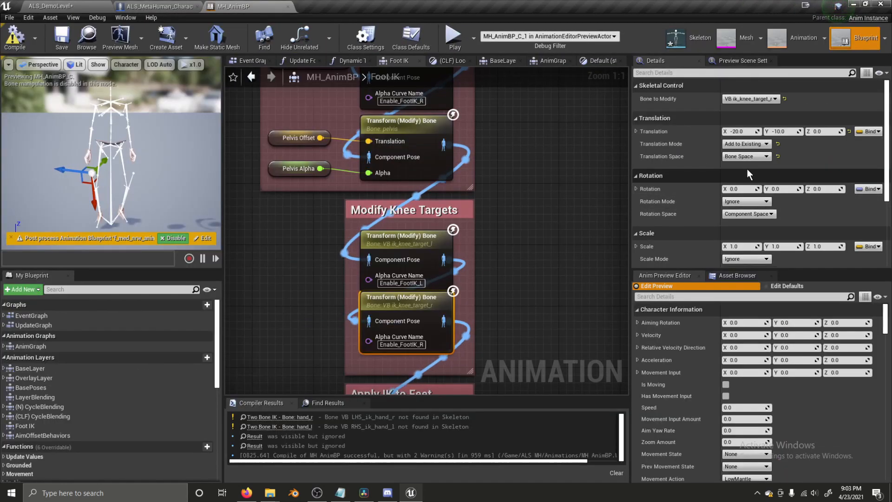
# - Finish the right knee target translation at X -20, Y -10, Z -5
pyautogui.click(744, 131)
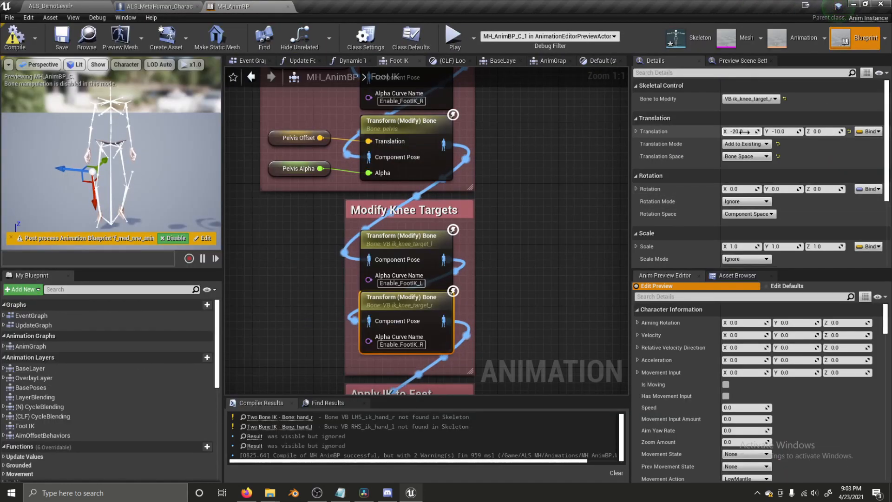
pyautogui.write('-10')
pyautogui.press('Return')
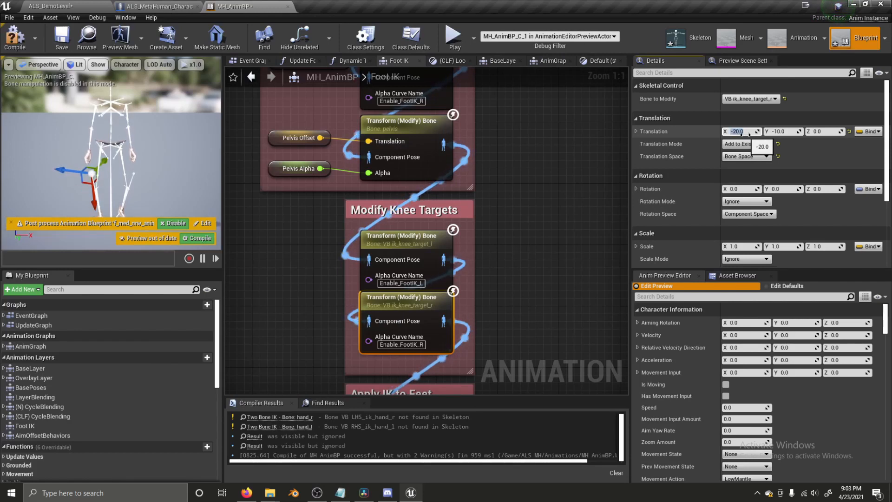
pyautogui.moveTo(785, 132)
pyautogui.mouseDown()
pyautogui.moveTo(800, 131)
pyautogui.moveTo(779, 134)
pyautogui.mouseUp()
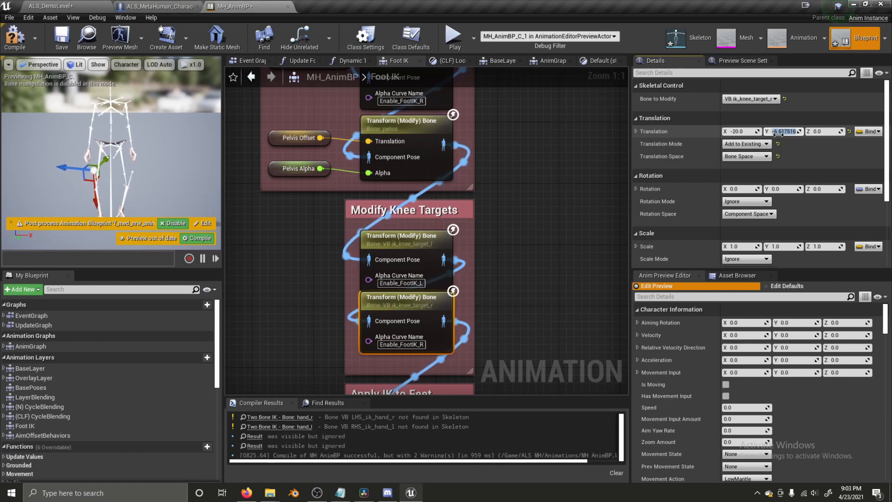
pyautogui.click(825, 132)
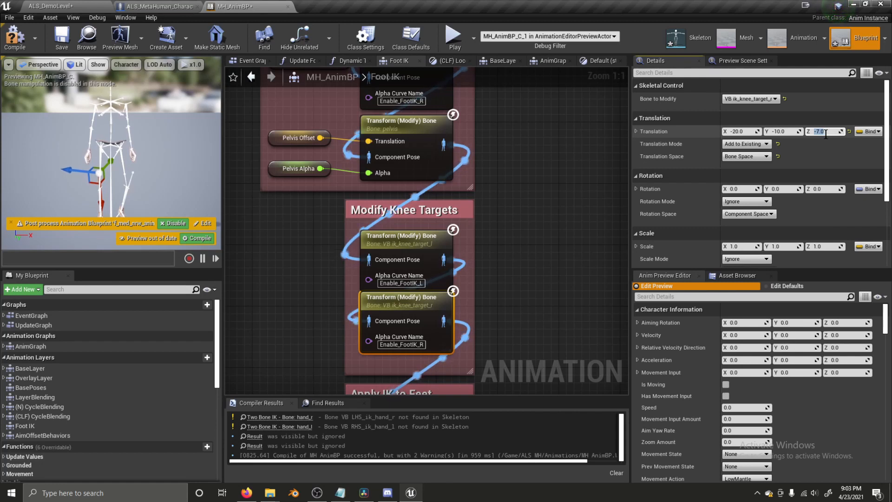
pyautogui.press('Return')
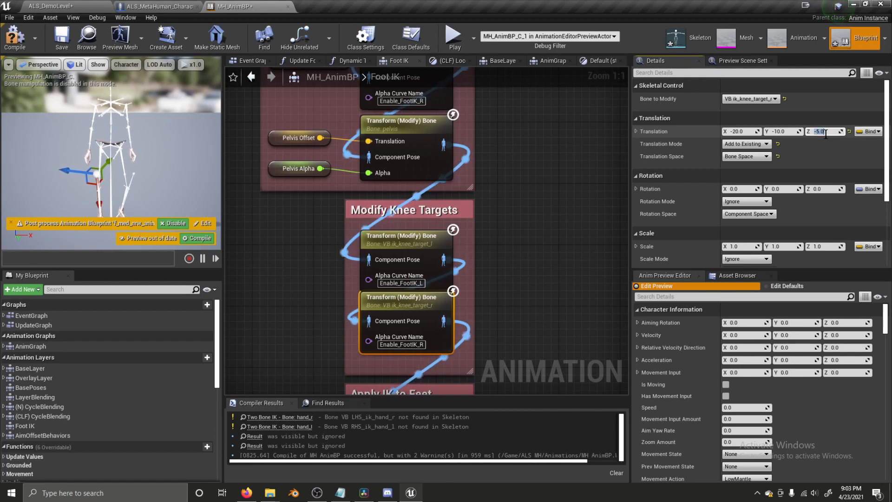
# - Raise the left knee target's Z offset to 5 and return to ALS_DemoLevel
pyautogui.click(400, 236)
pyautogui.click(837, 131)
pyautogui.write('5')
pyautogui.press('Return')
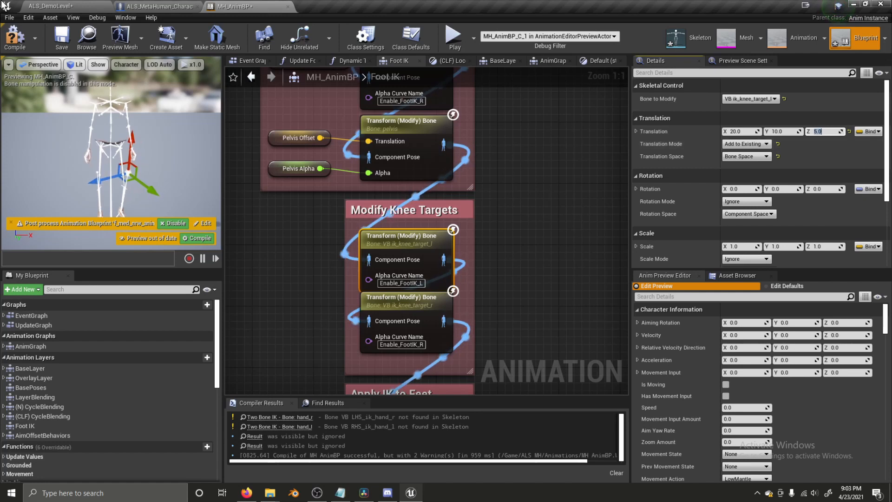
pyautogui.click(68, 8)
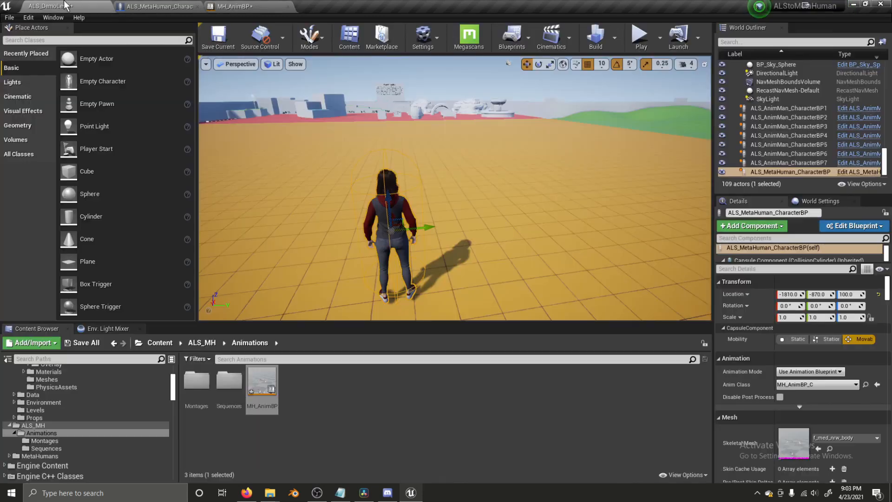
# - Play ALS_DemoLevel and run the MetaHuman forward, left, back and right with WASD
pyautogui.click(640, 39)
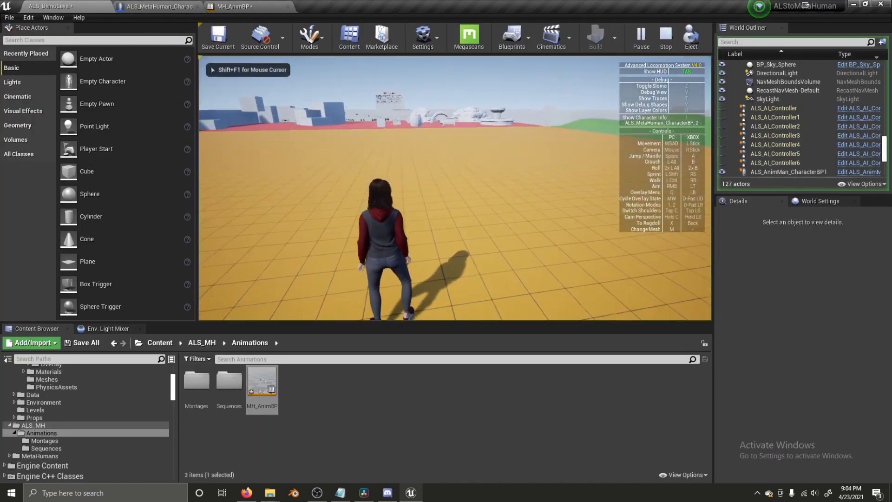
pyautogui.press('w')
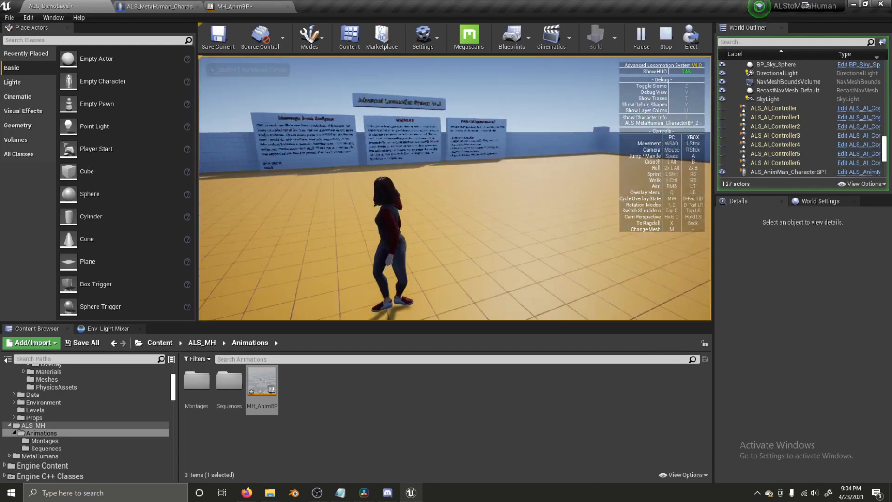
pyautogui.press('w')
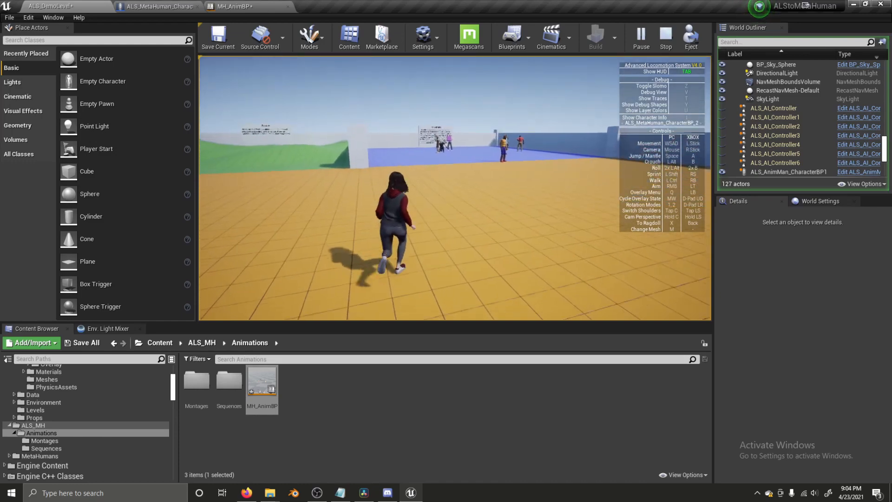
pyautogui.press('a')
pyautogui.press('s')
pyautogui.press('d')
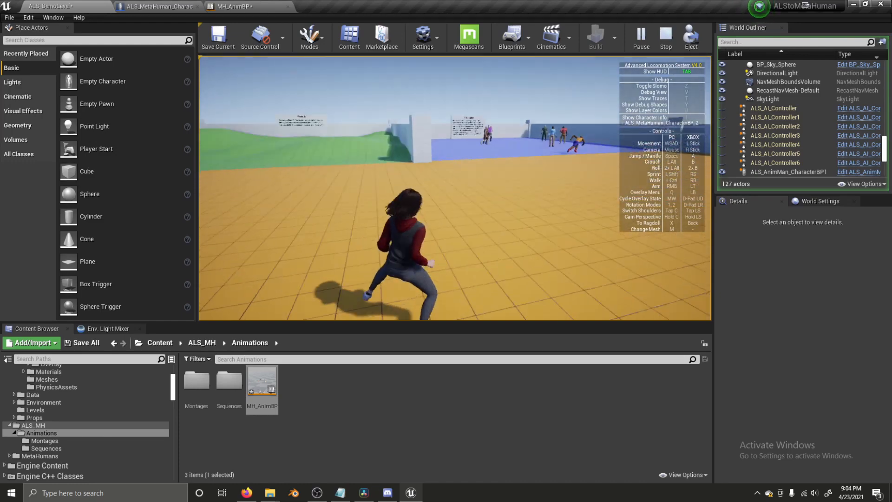
pyautogui.press('w')
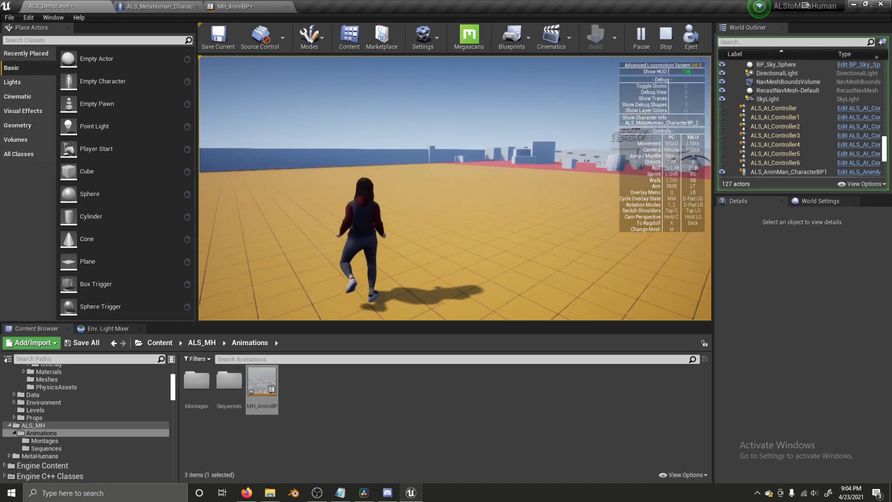
pyautogui.press('w')
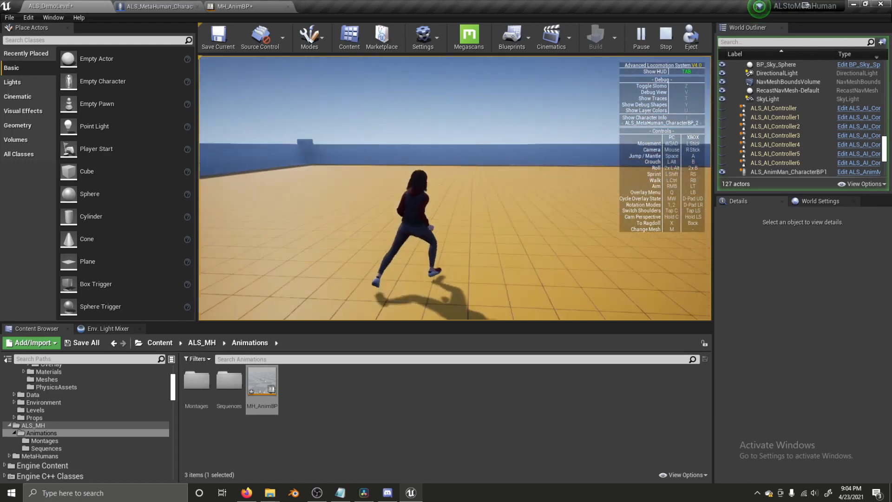
pyautogui.press('w')
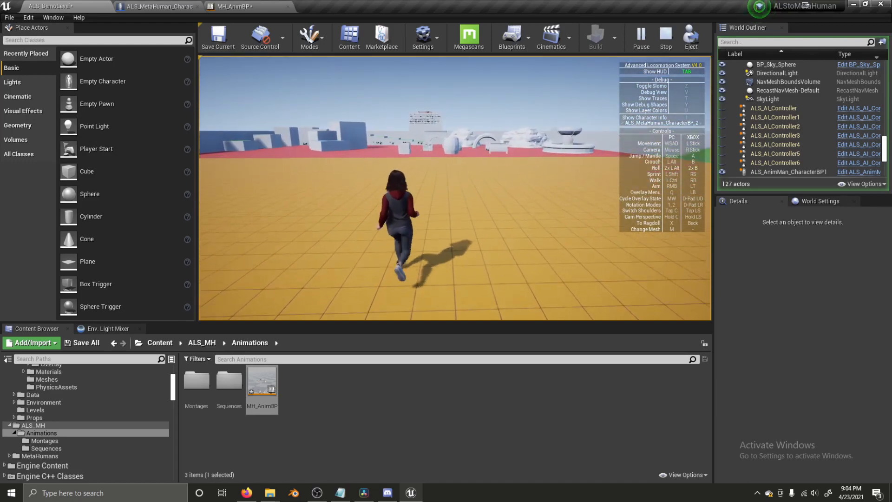